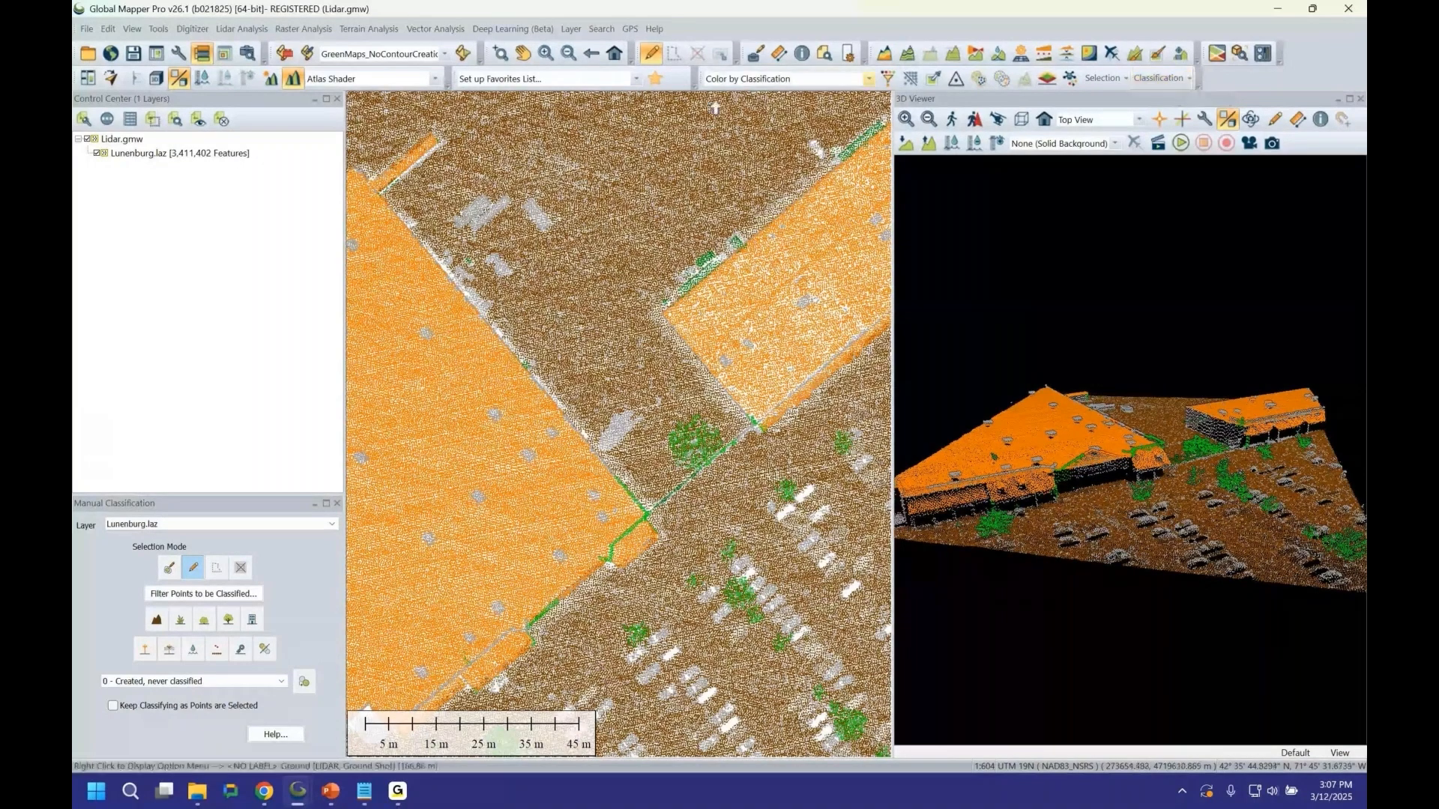
pyautogui.click(1156, 79)
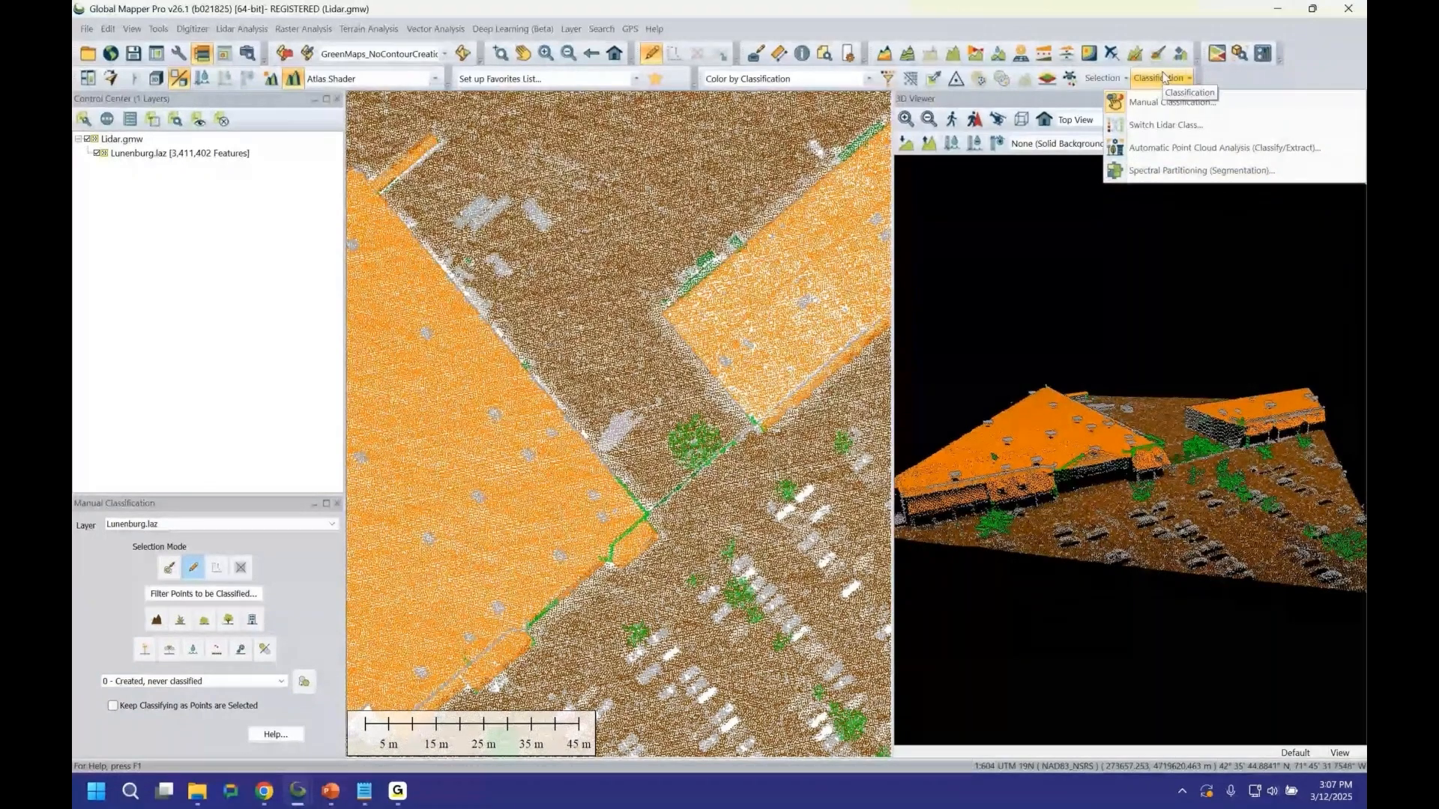
pyautogui.click(1197, 83)
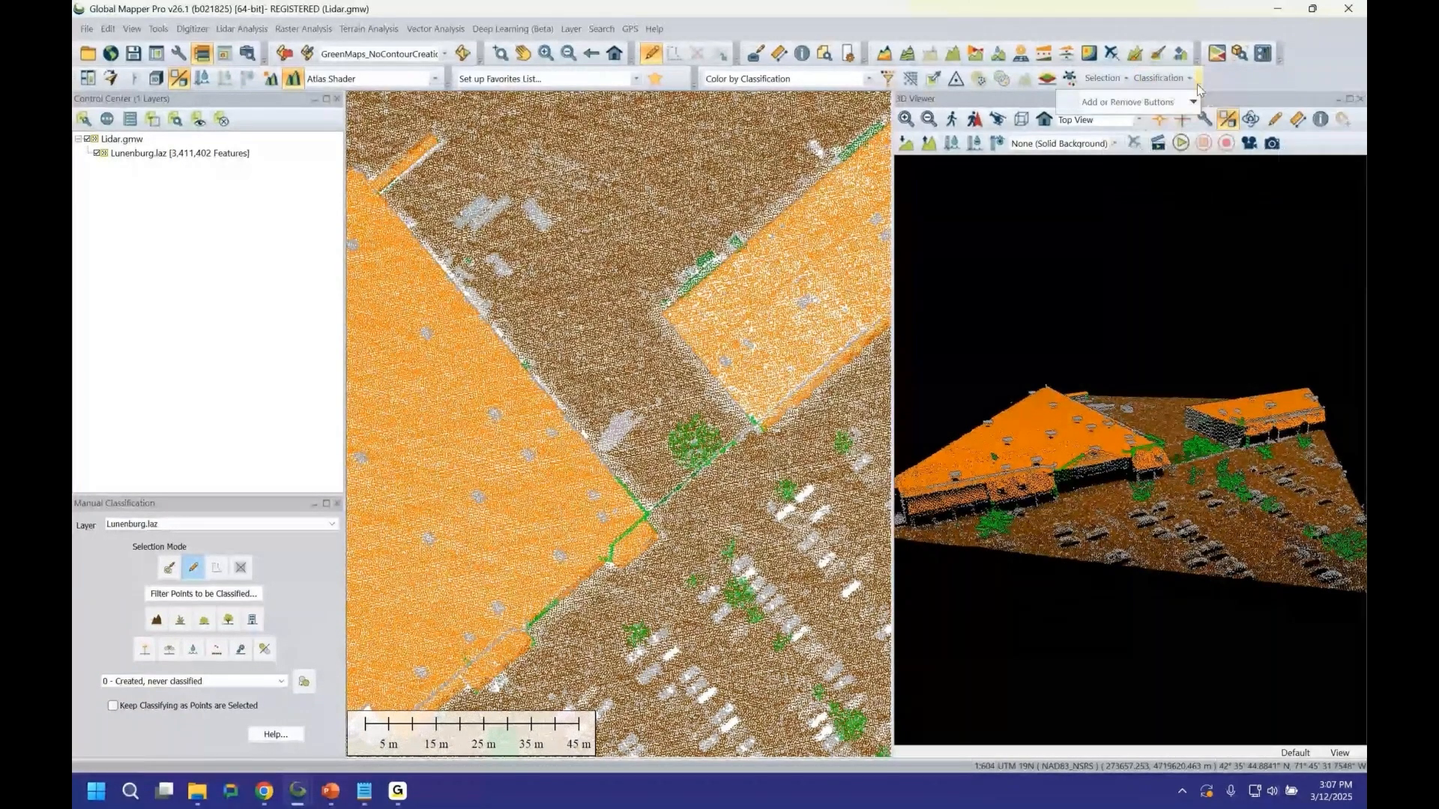
pyautogui.click(1198, 85)
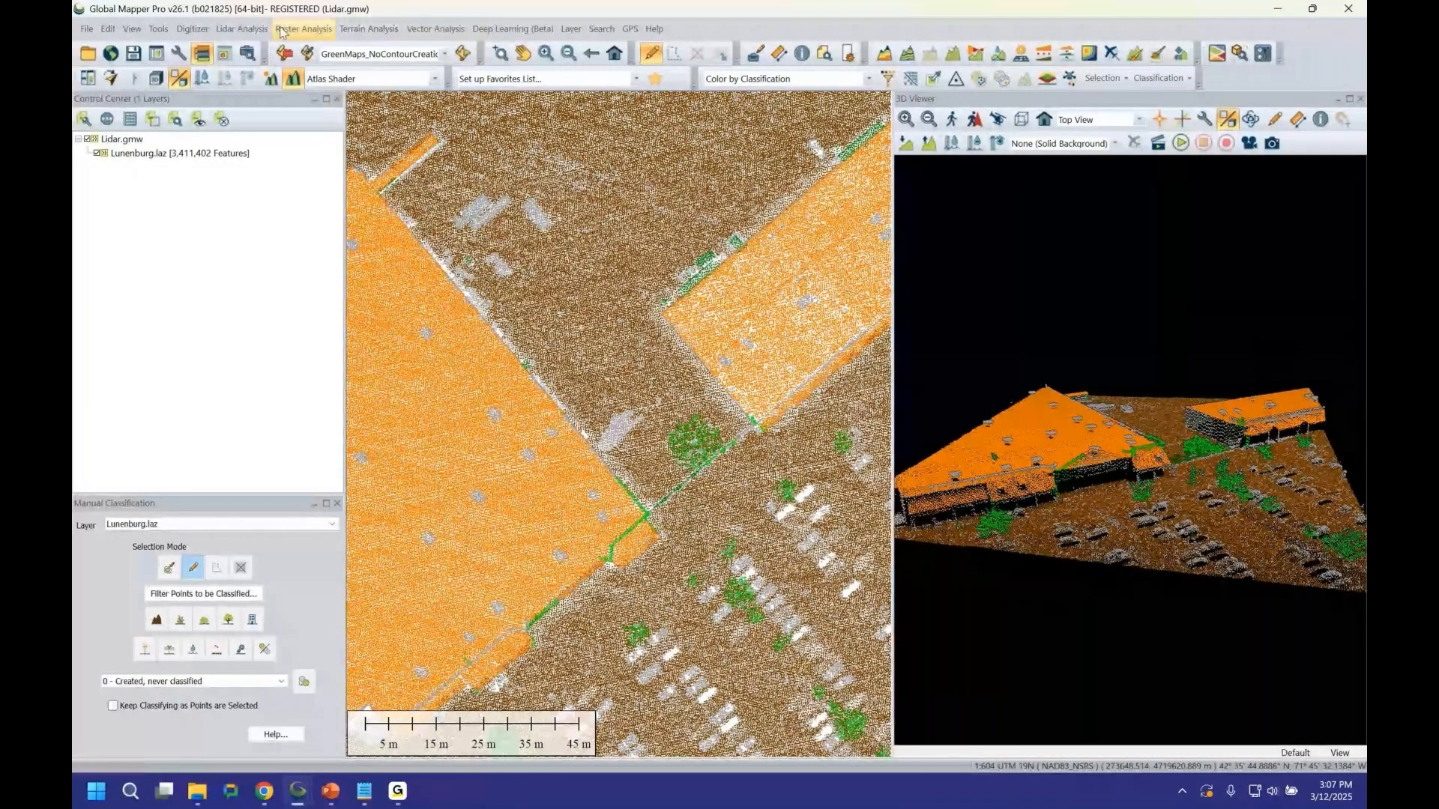
pyautogui.click(241, 29)
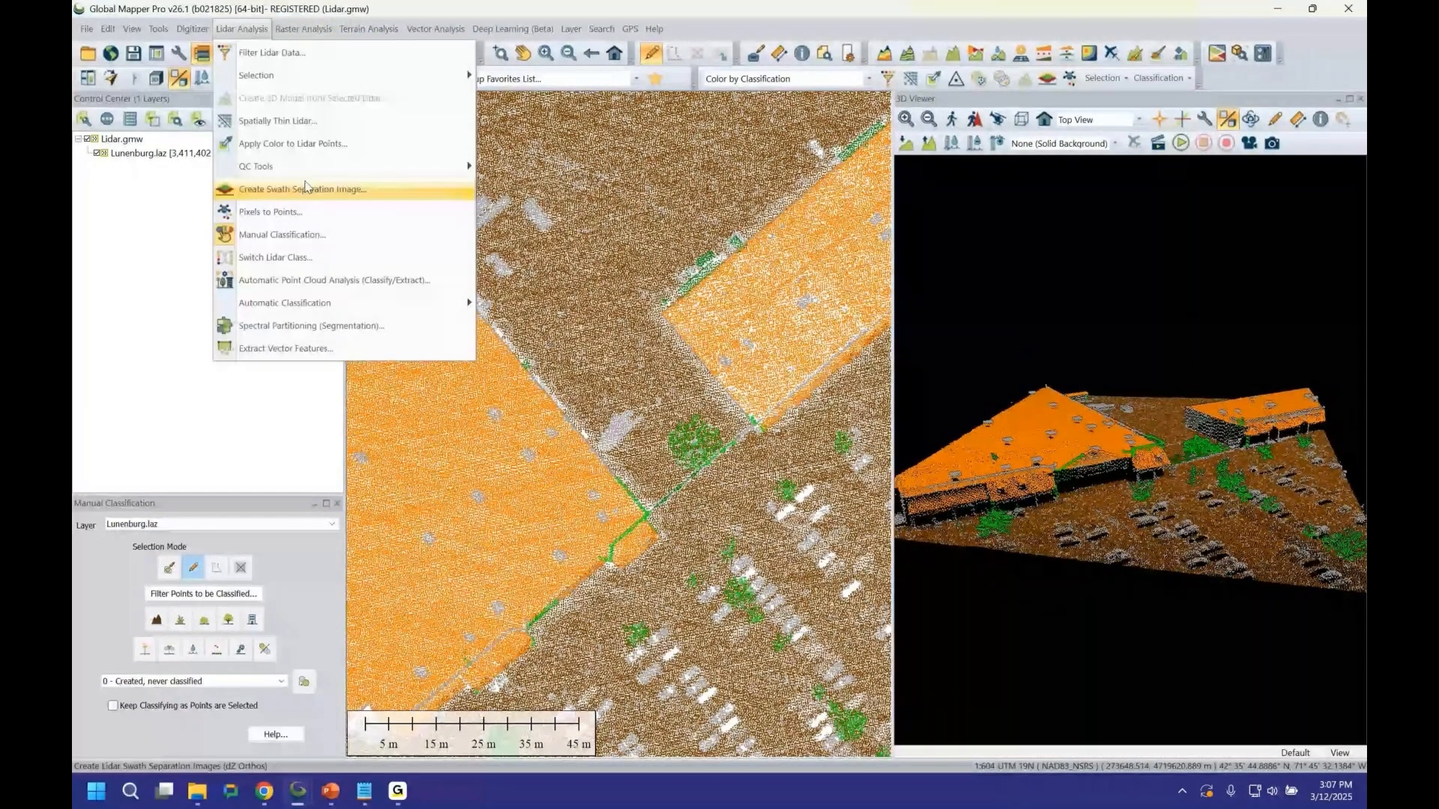
pyautogui.moveTo(371, 86)
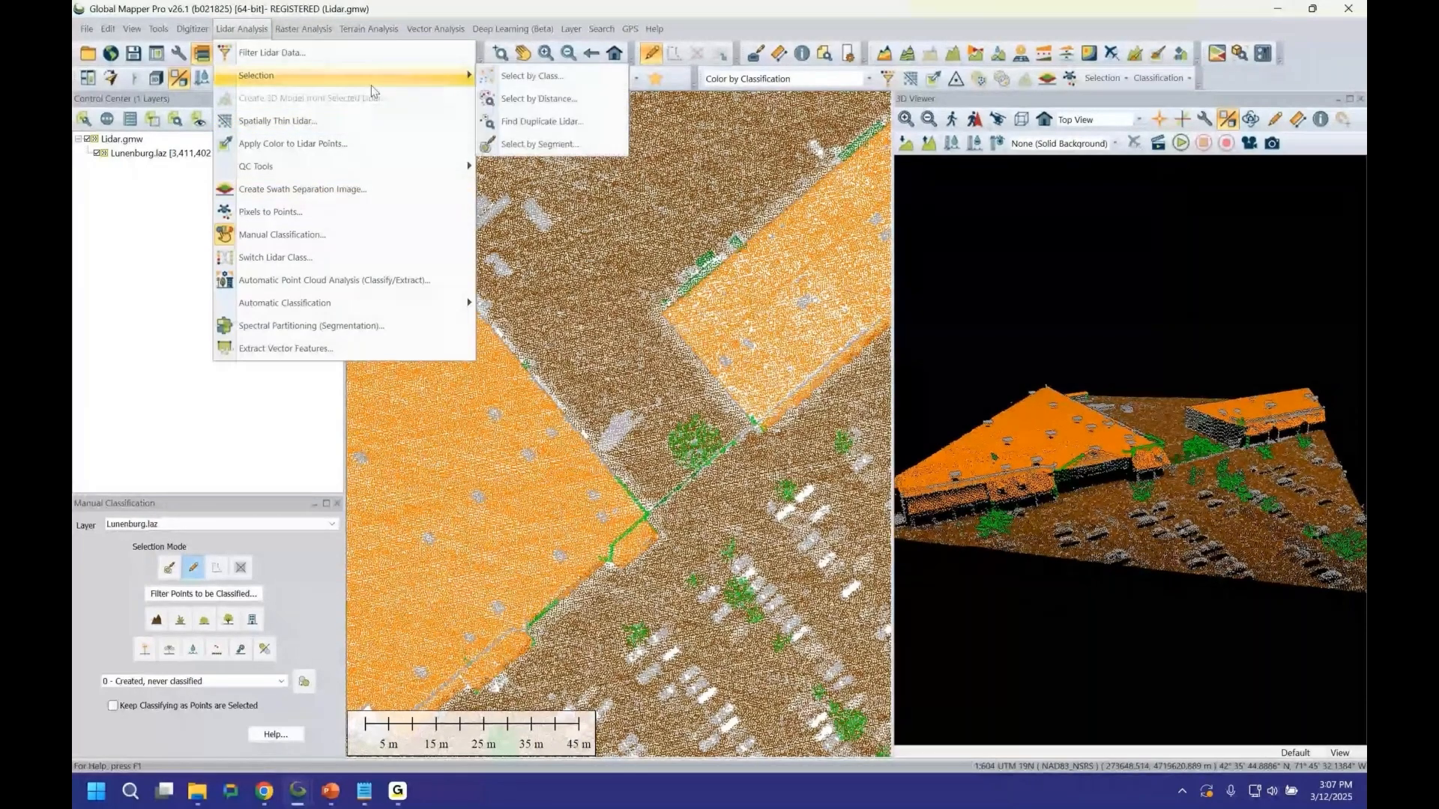
pyautogui.click(243, 30)
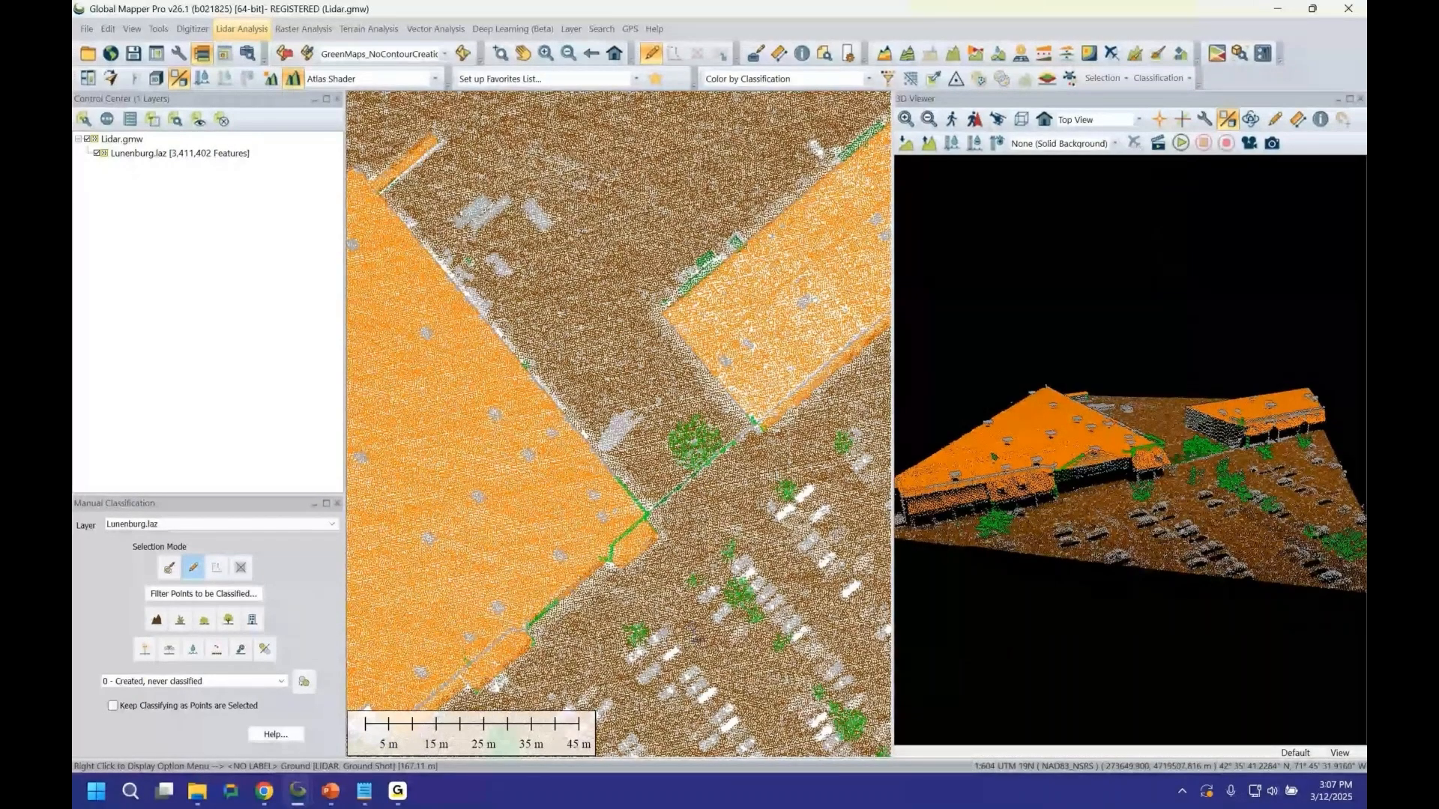
# Switch to Notepad and read through the classification report's class changes and classifier setup, then minimize it.
pyautogui.click(365, 793)
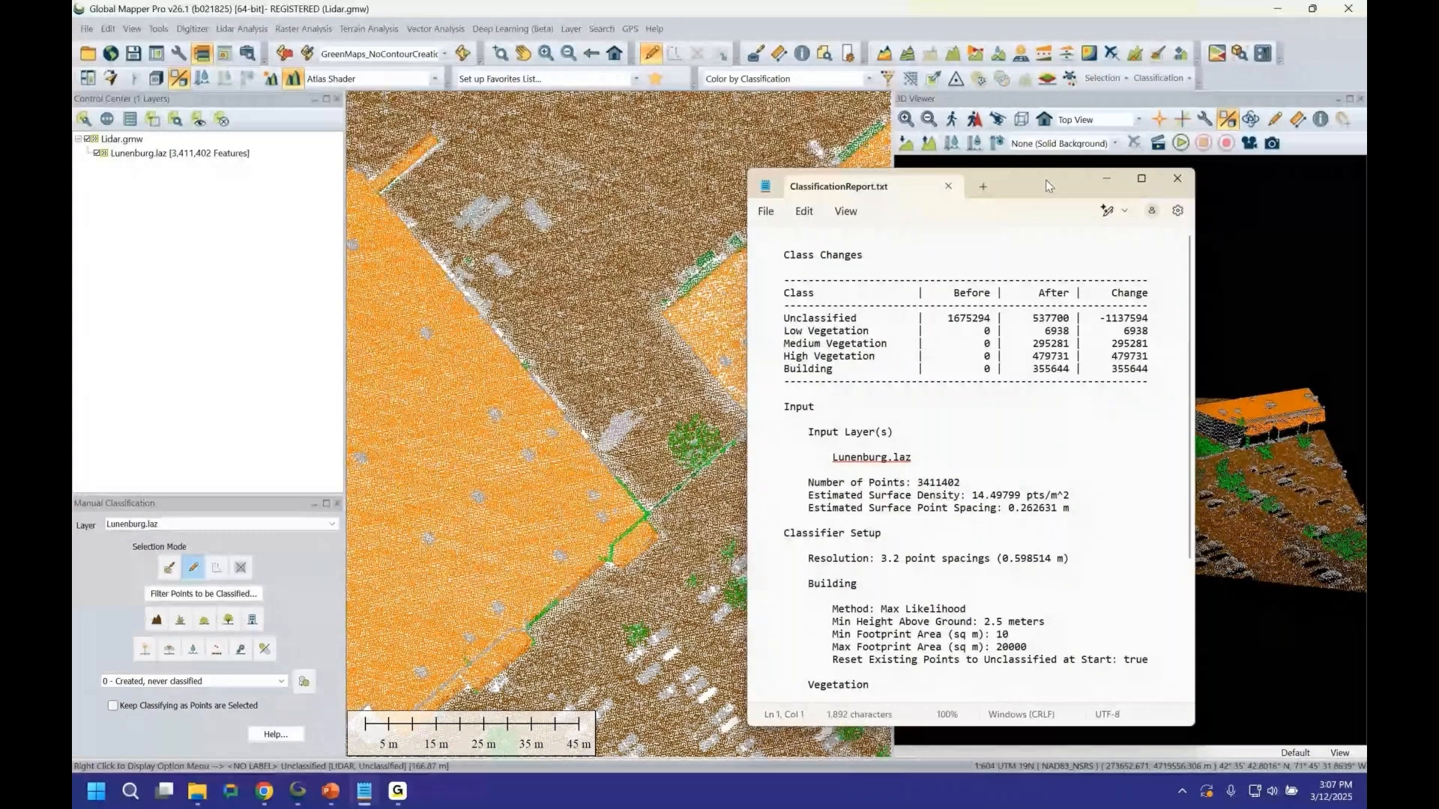
pyautogui.moveTo(1047, 186); pyautogui.dragTo(837, 204)
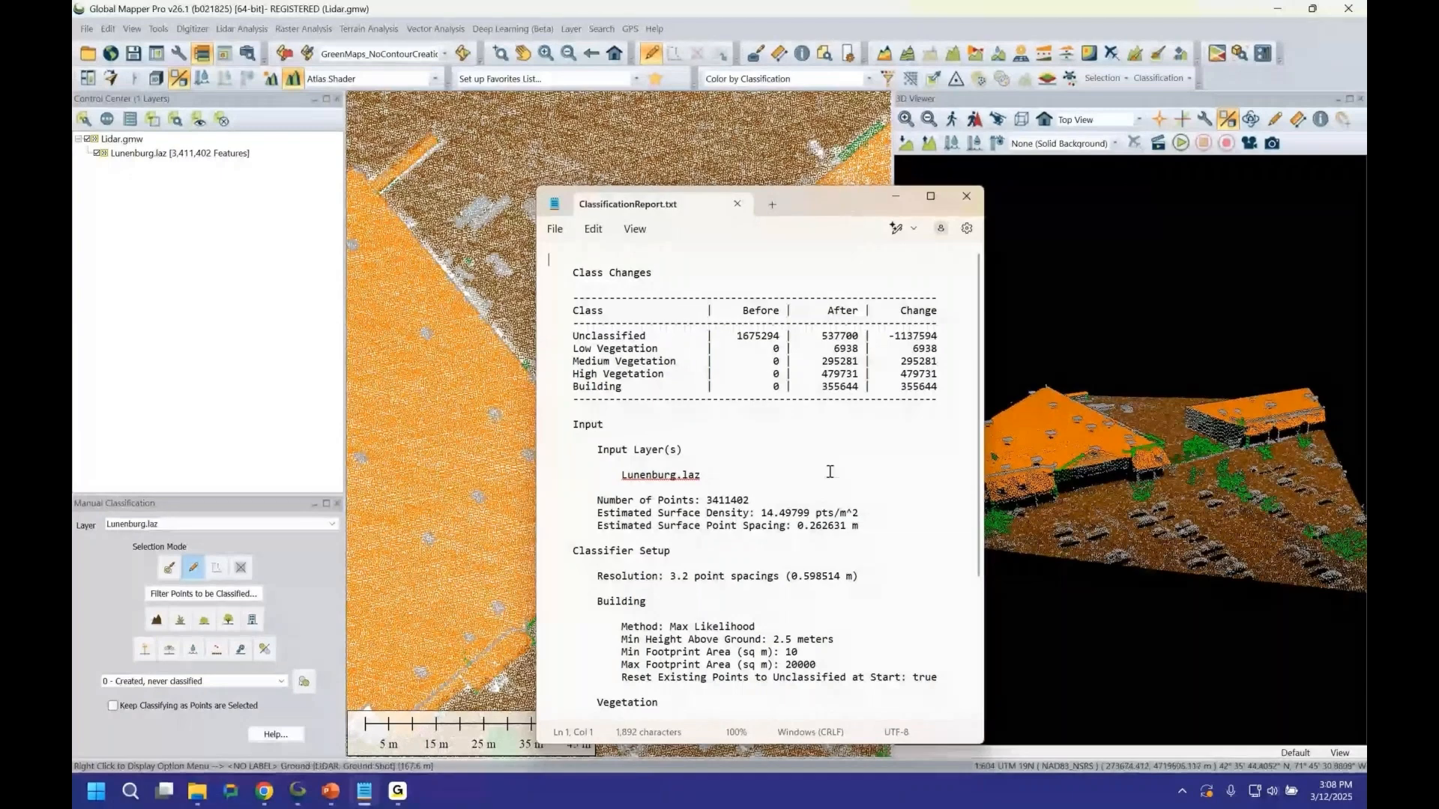
pyautogui.scroll(-2, 829, 472)
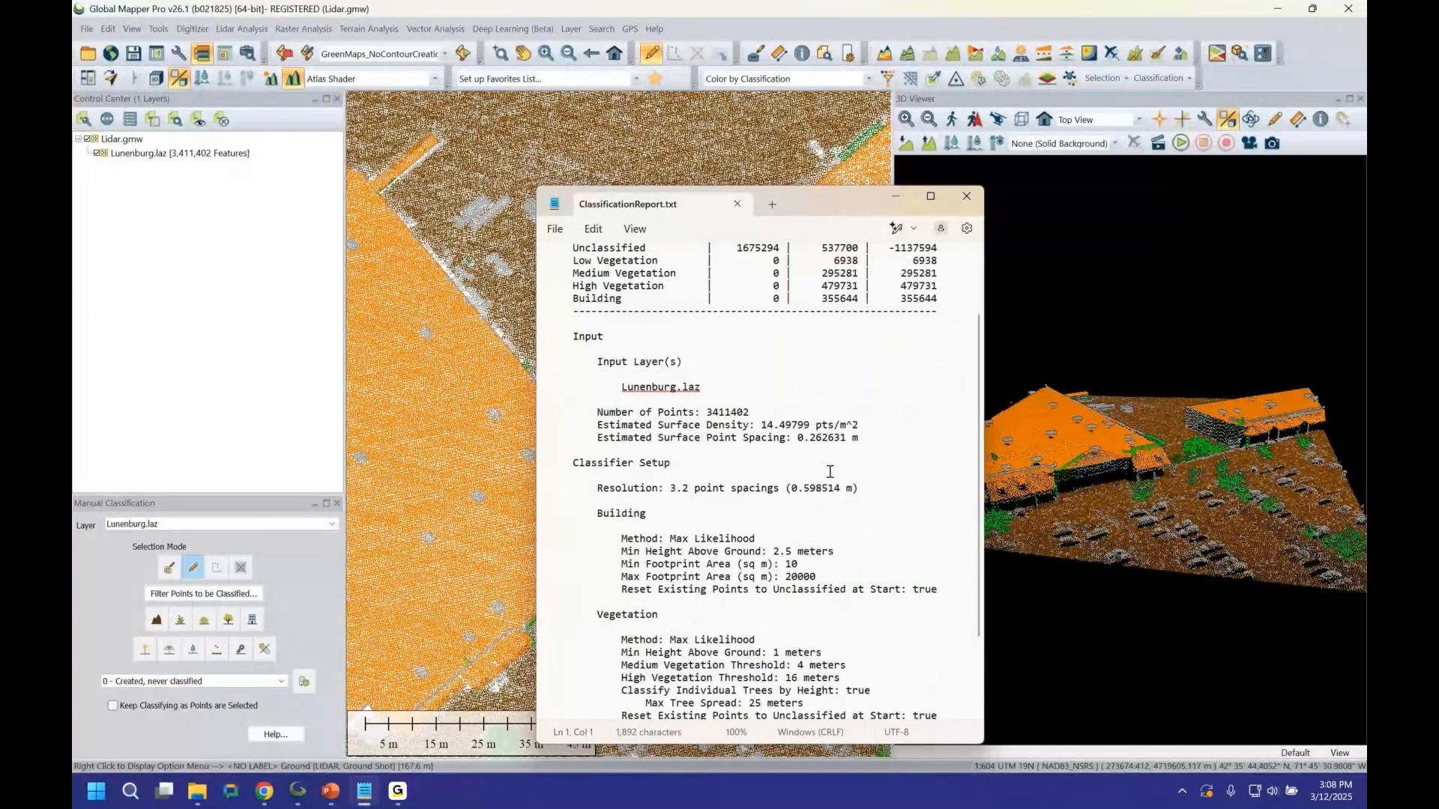
pyautogui.scroll(-1, 770, 584)
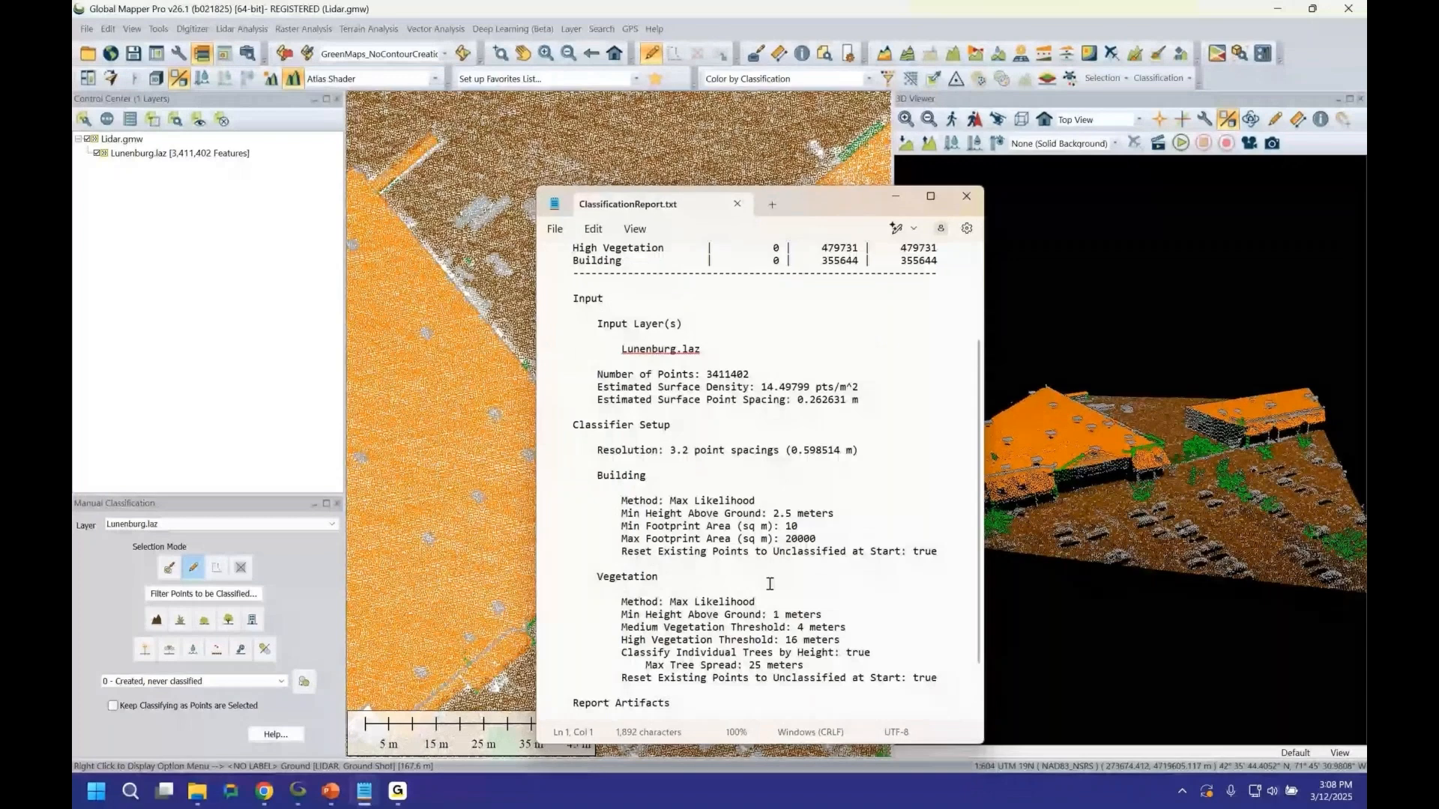
pyautogui.scroll(-1, 770, 584)
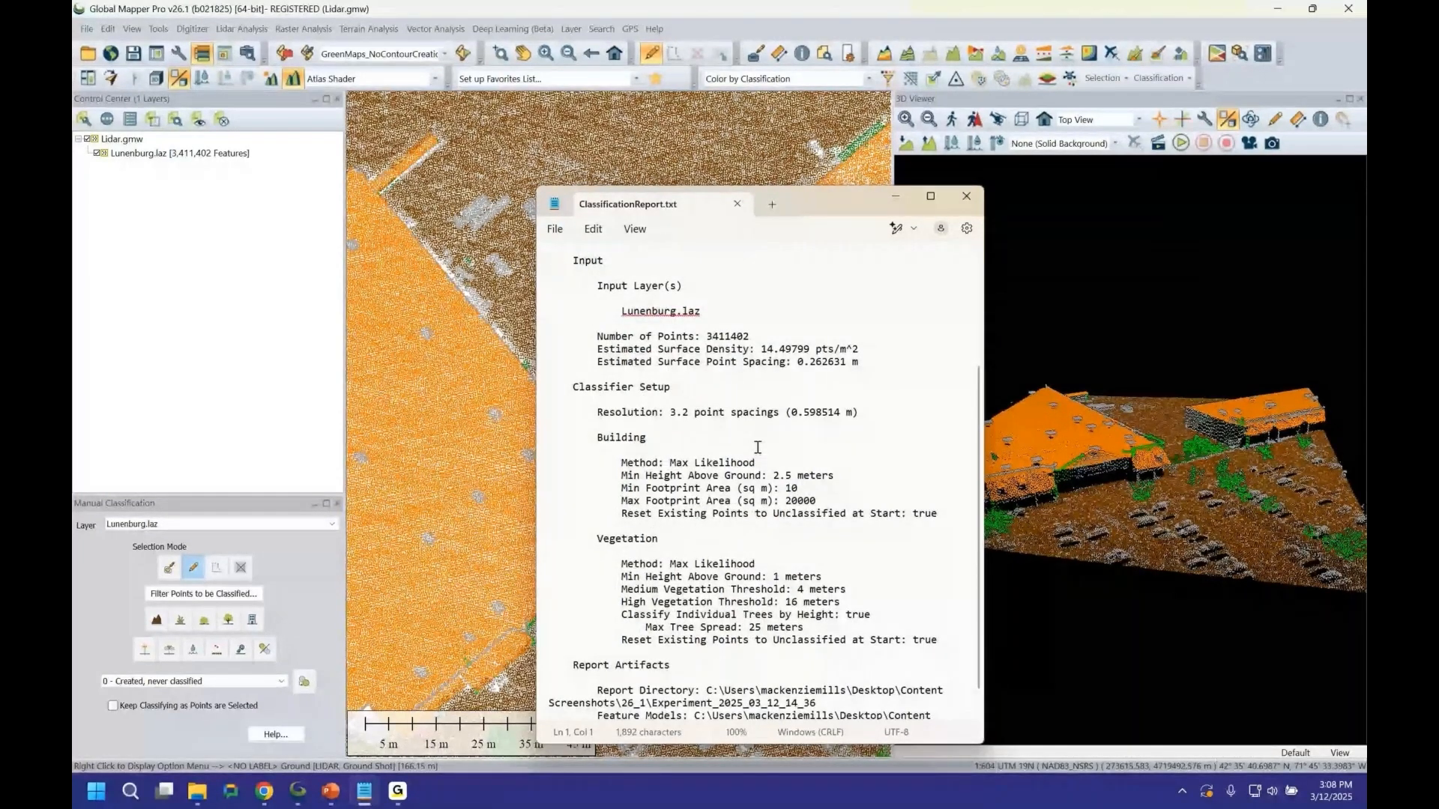
pyautogui.scroll(4, 655, 330)
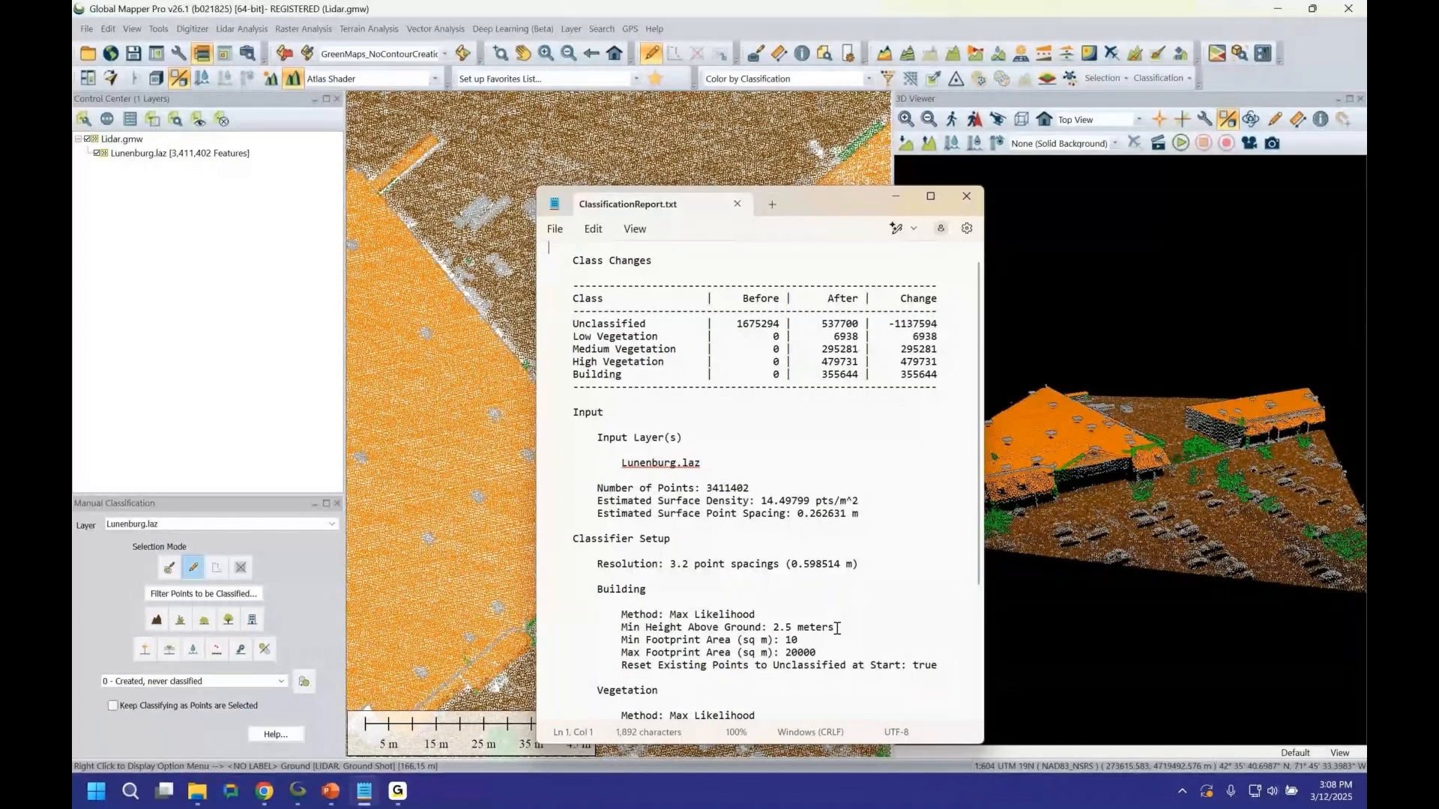
pyautogui.scroll(-1, 690, 632)
pyautogui.scroll(-1, 690, 632)
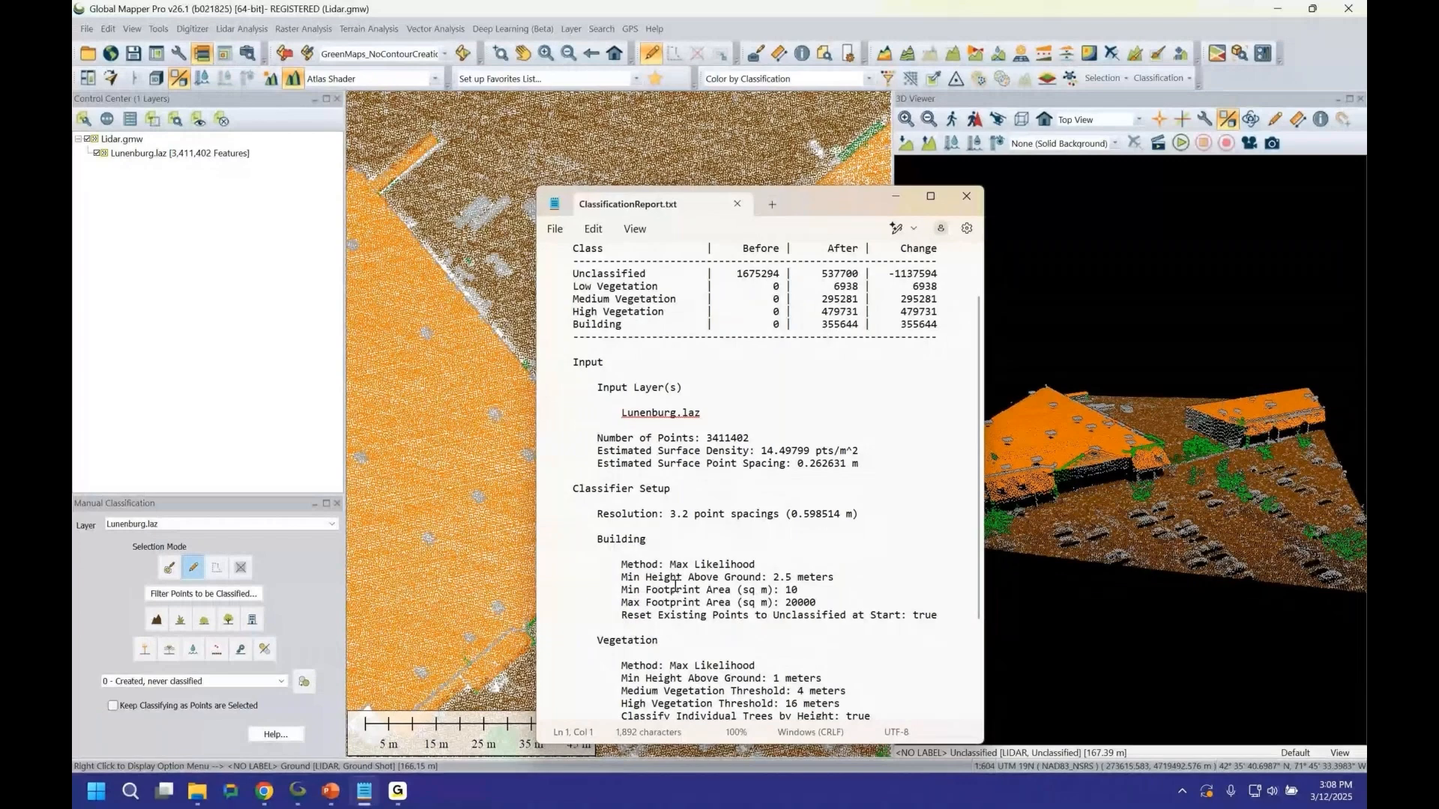
pyautogui.scroll(1, 741, 497)
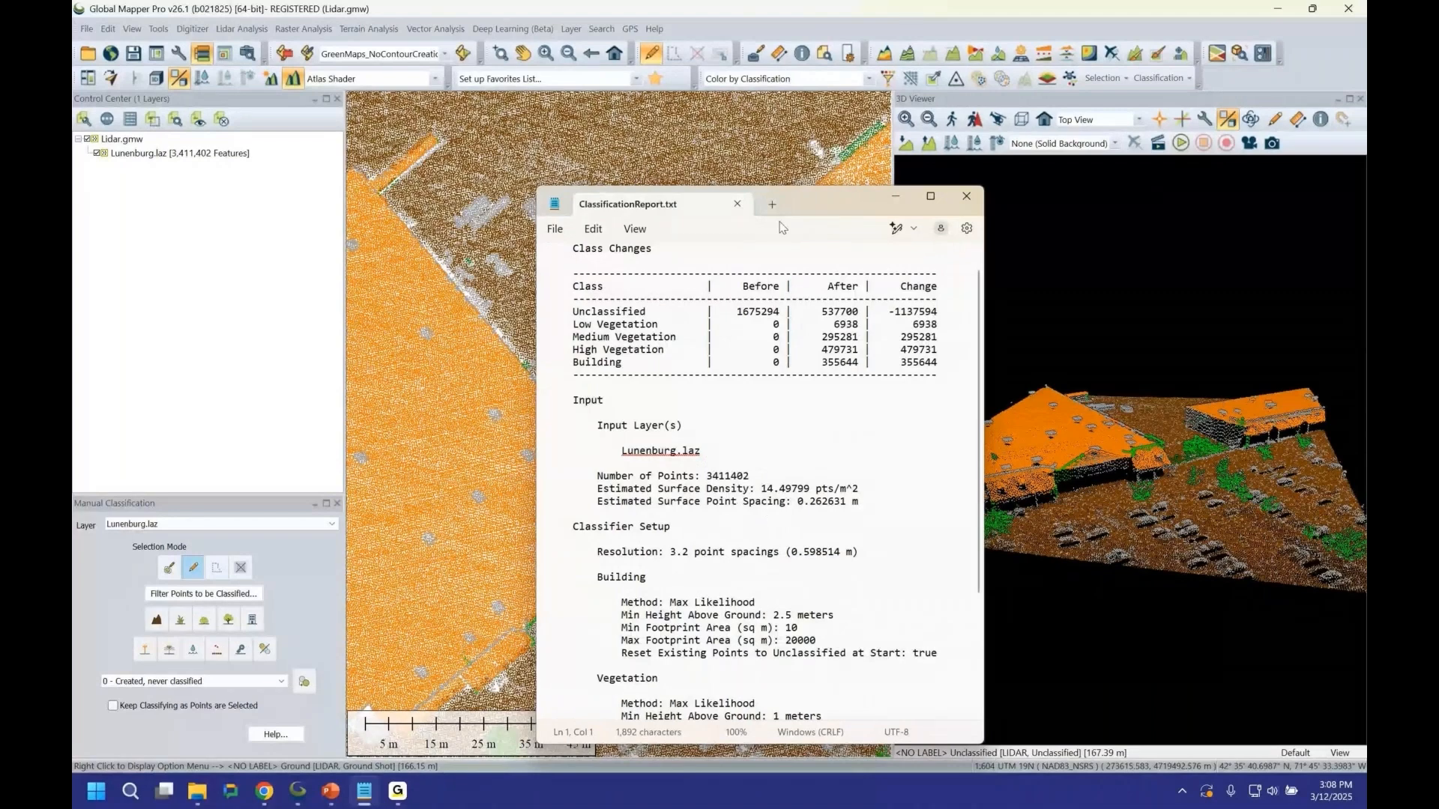
pyautogui.moveTo(806, 207); pyautogui.dragTo(883, 193)
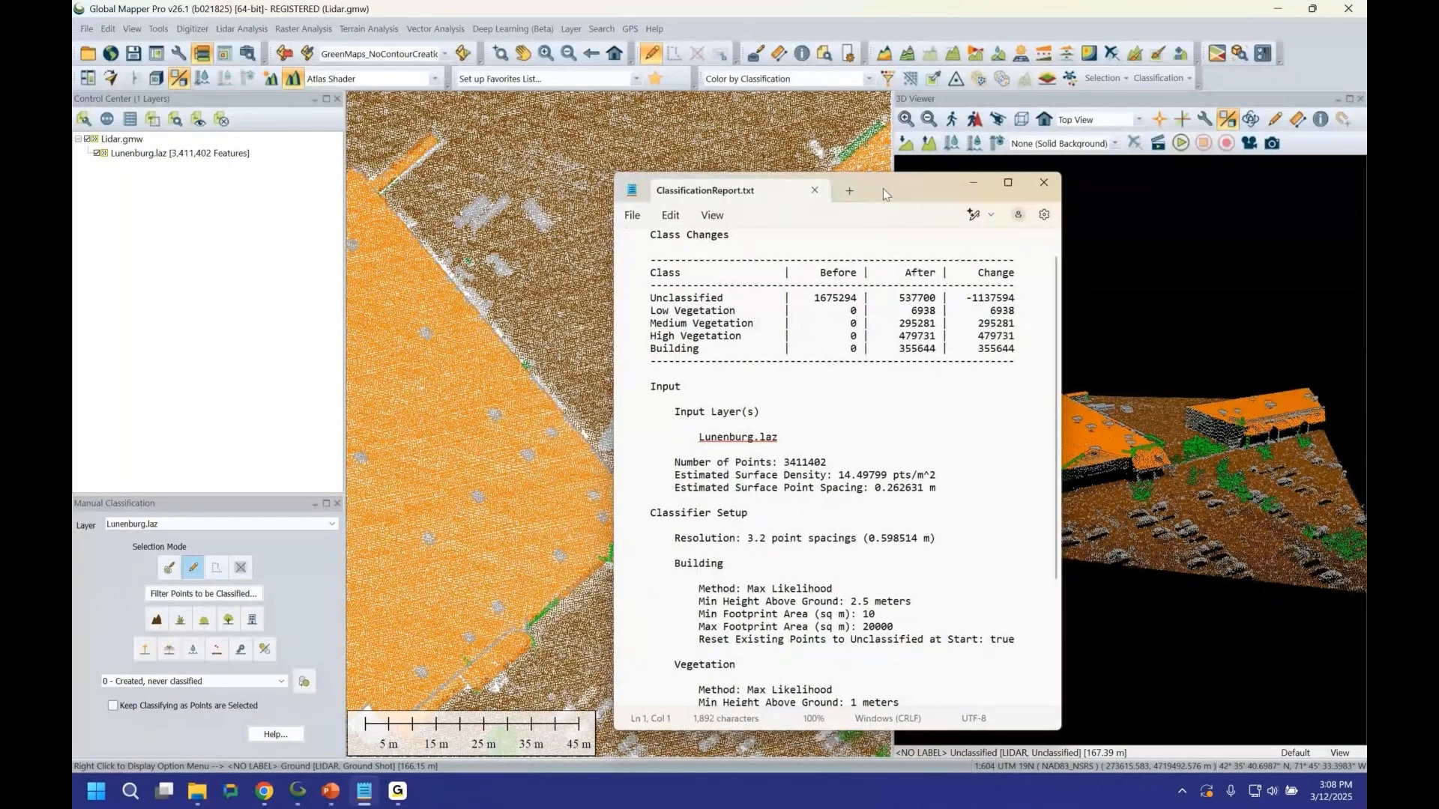
pyautogui.click(974, 183)
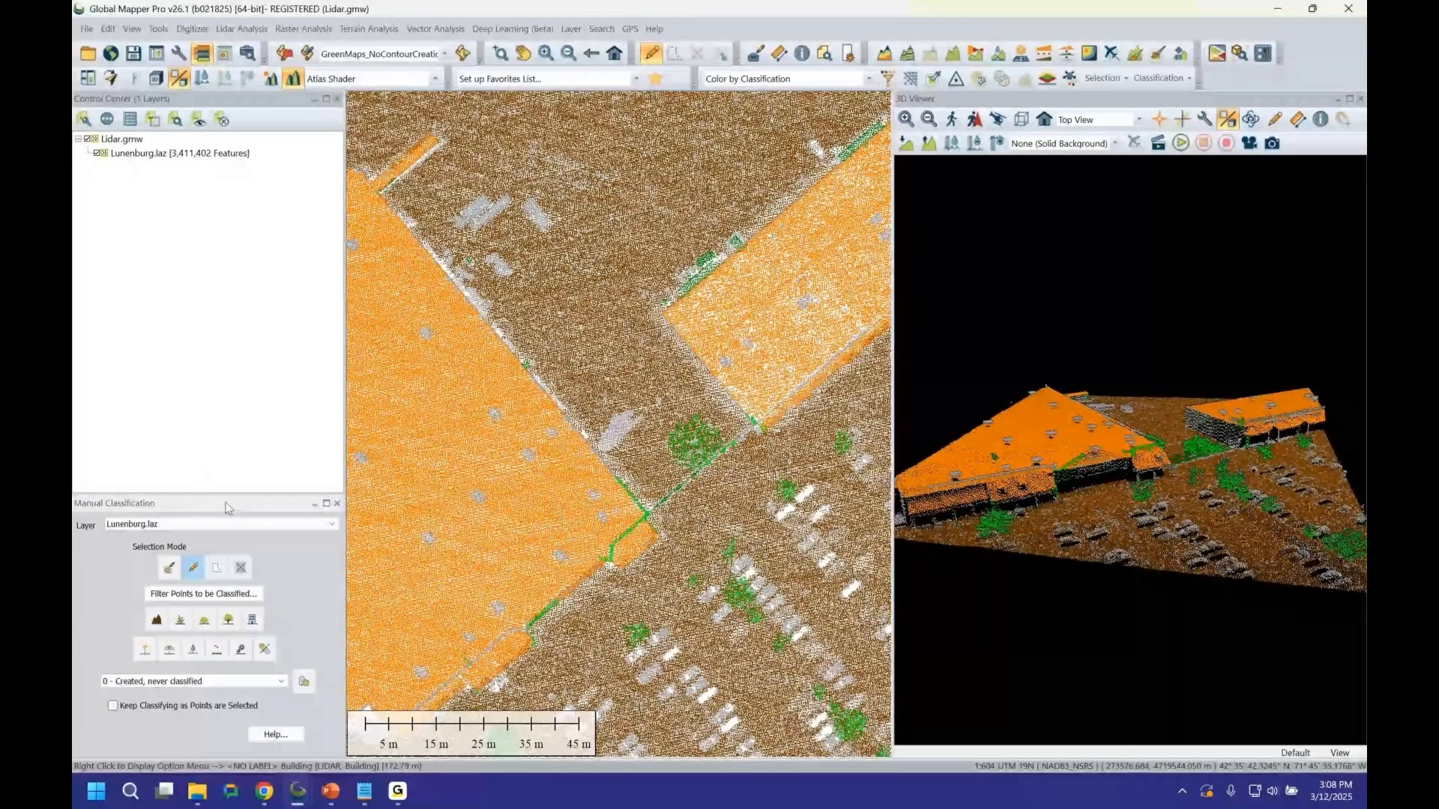
pyautogui.moveTo(228, 508); pyautogui.dragTo(350, 483)
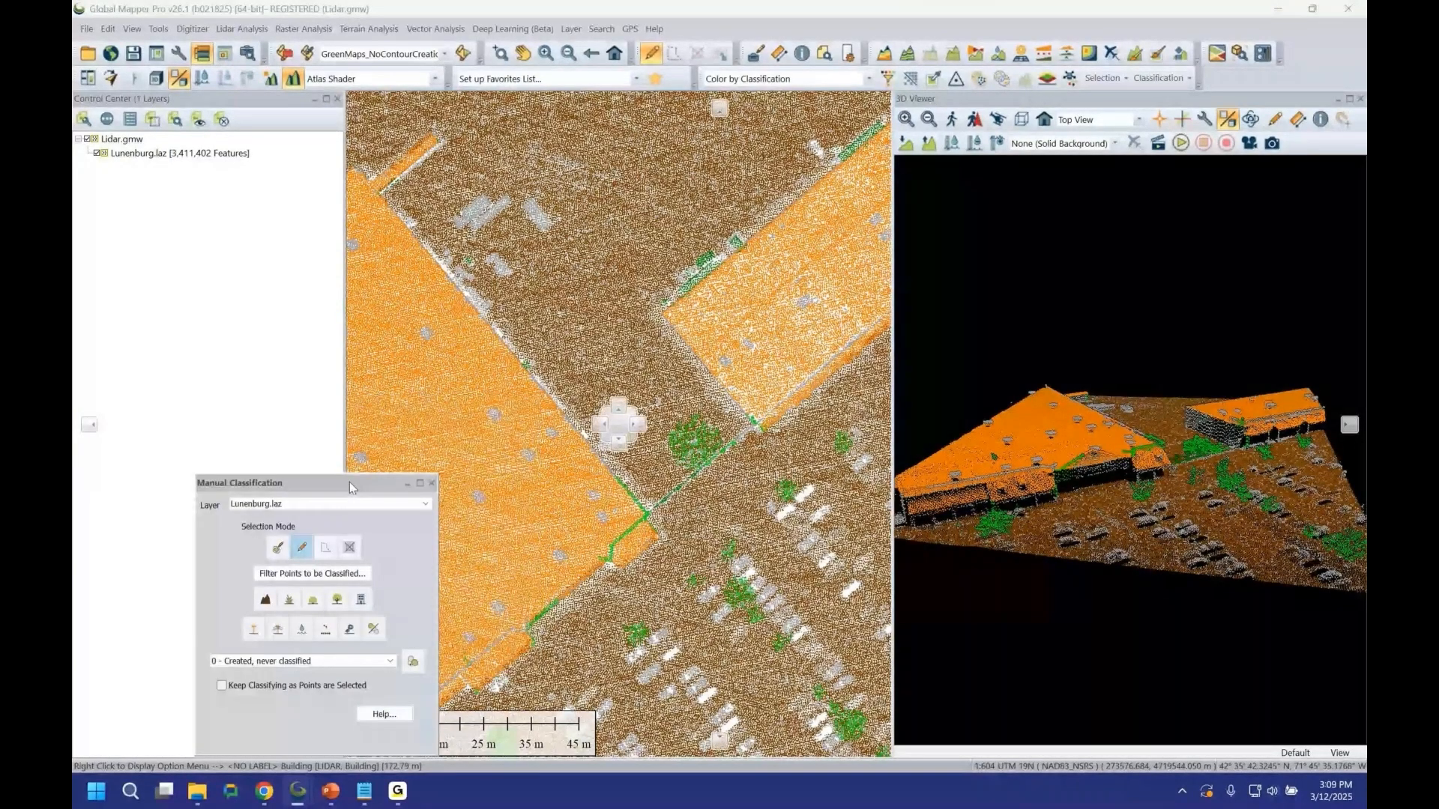
pyautogui.moveTo(350, 483); pyautogui.dragTo(300, 592)
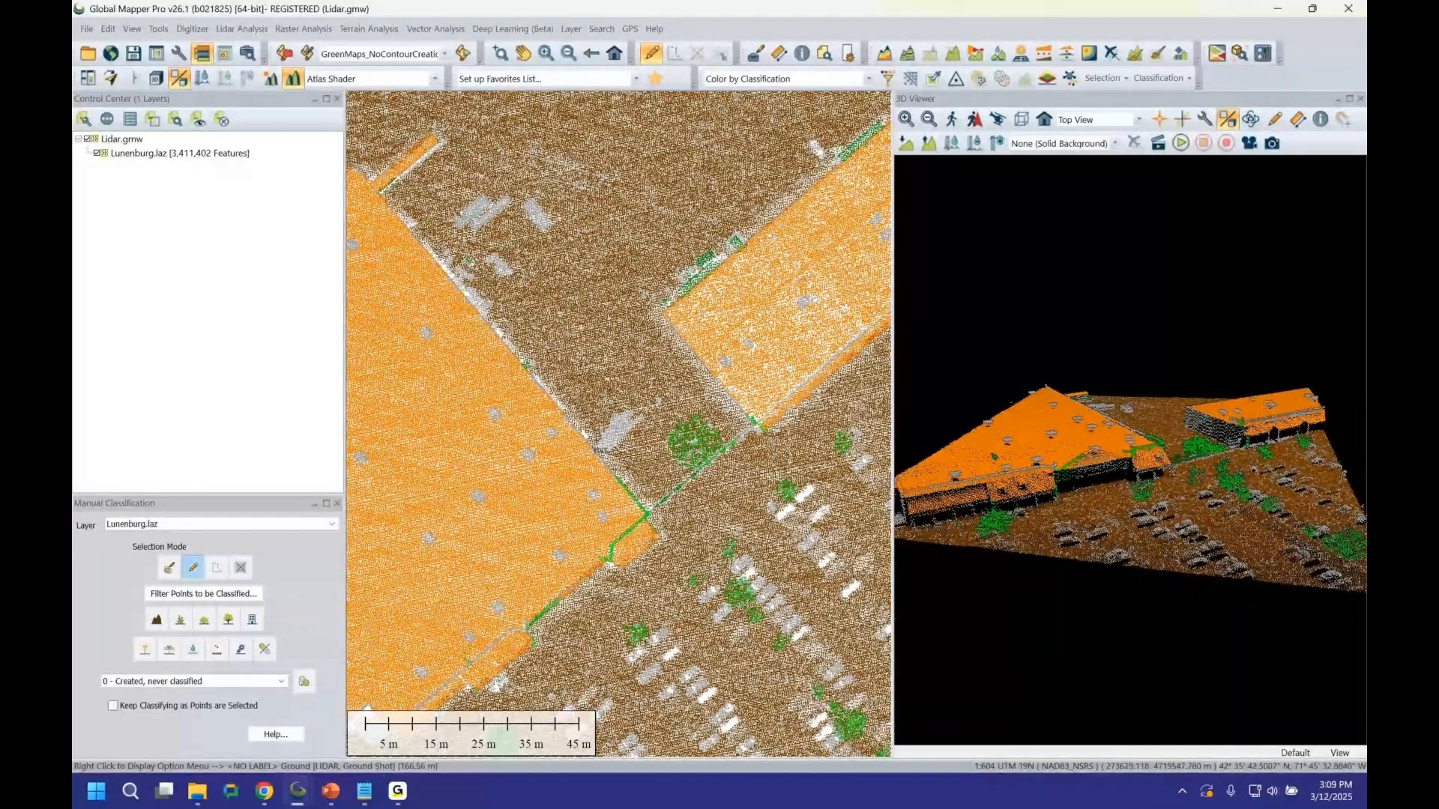
# Select a rectangular block of points at the building corner, orbit the 3D view to inspect it, and clear the selection.
pyautogui.moveTo(558, 449); pyautogui.dragTo(708, 589)
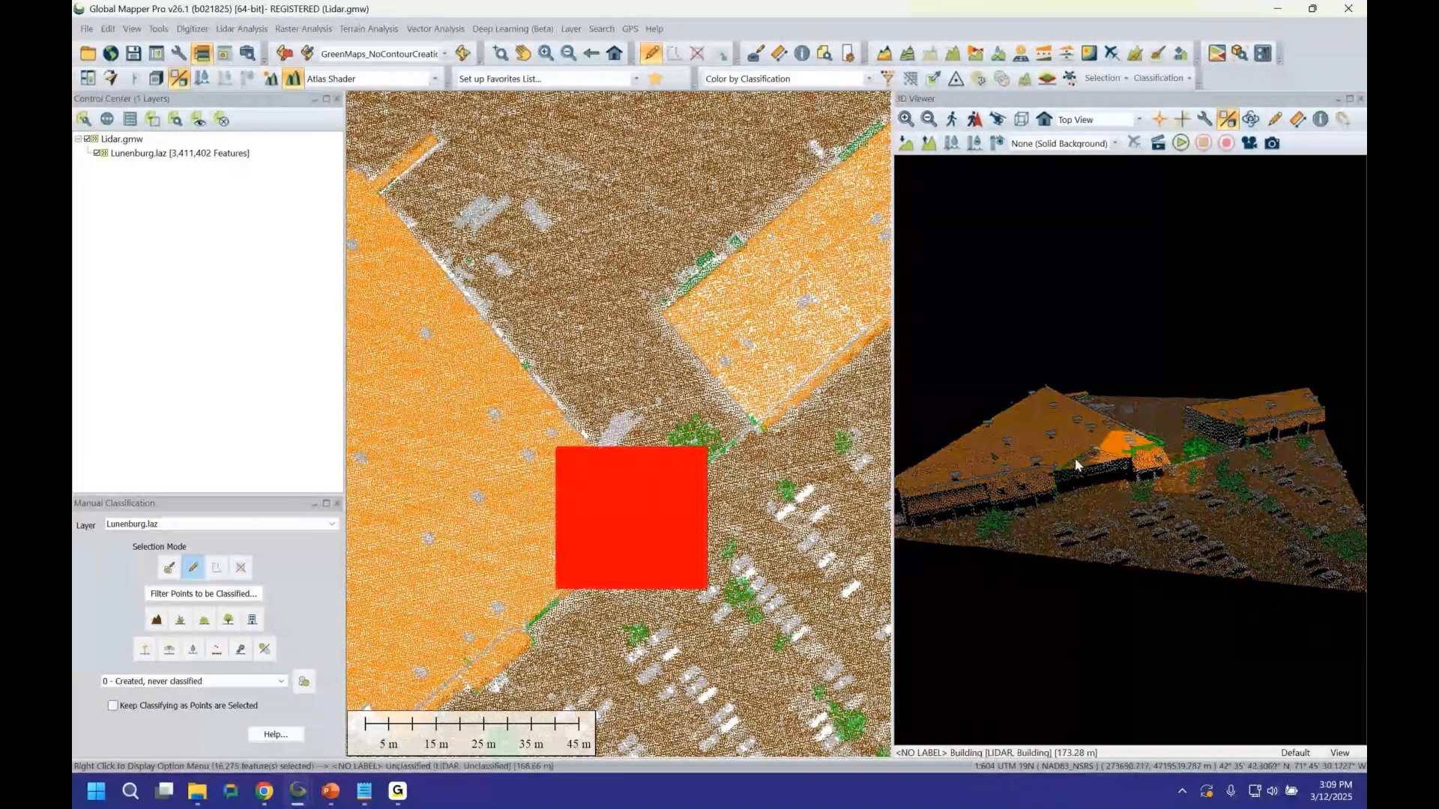
pyautogui.moveTo(1074, 464); pyautogui.dragTo(1117, 466)
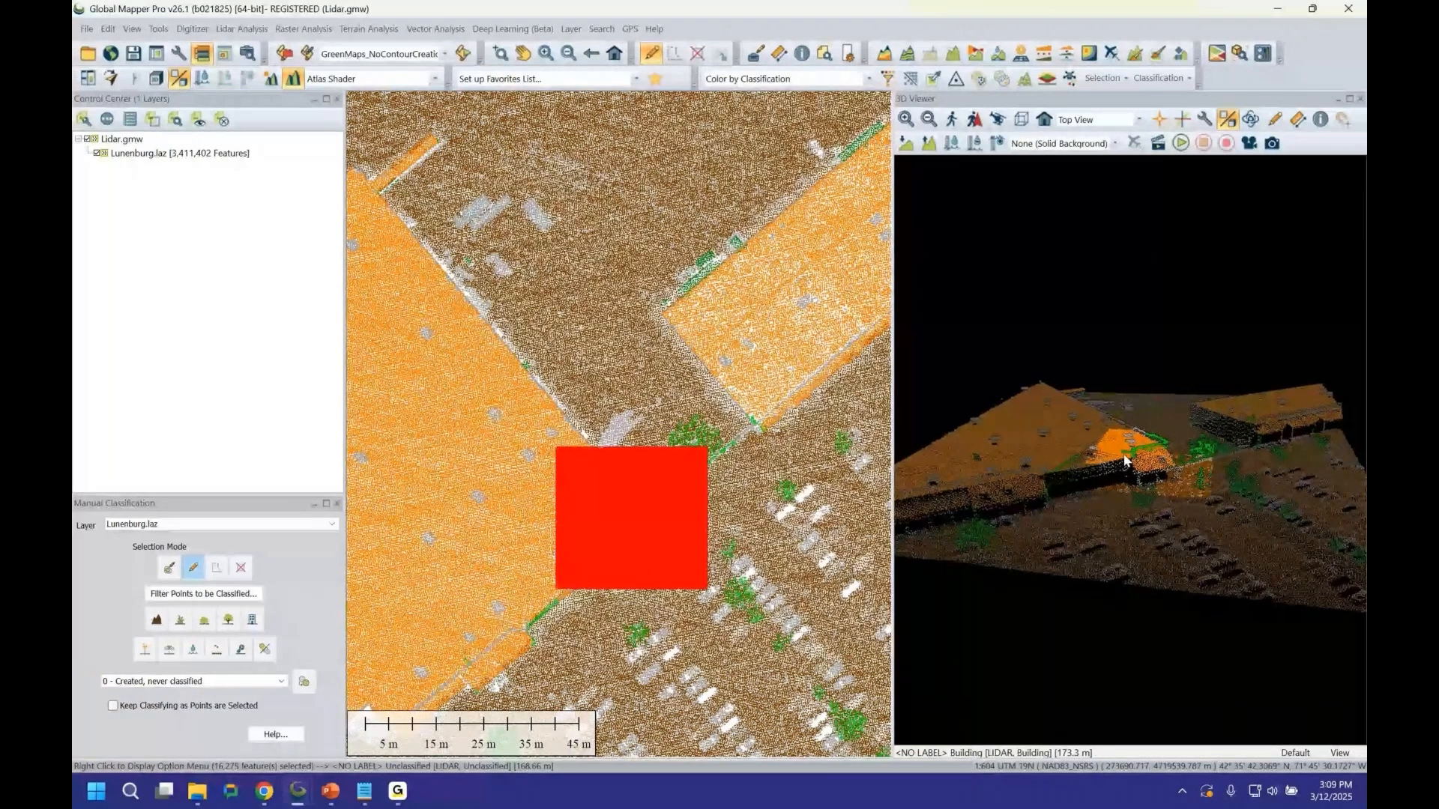
pyautogui.moveTo(1125, 461); pyautogui.dragTo(1168, 468)
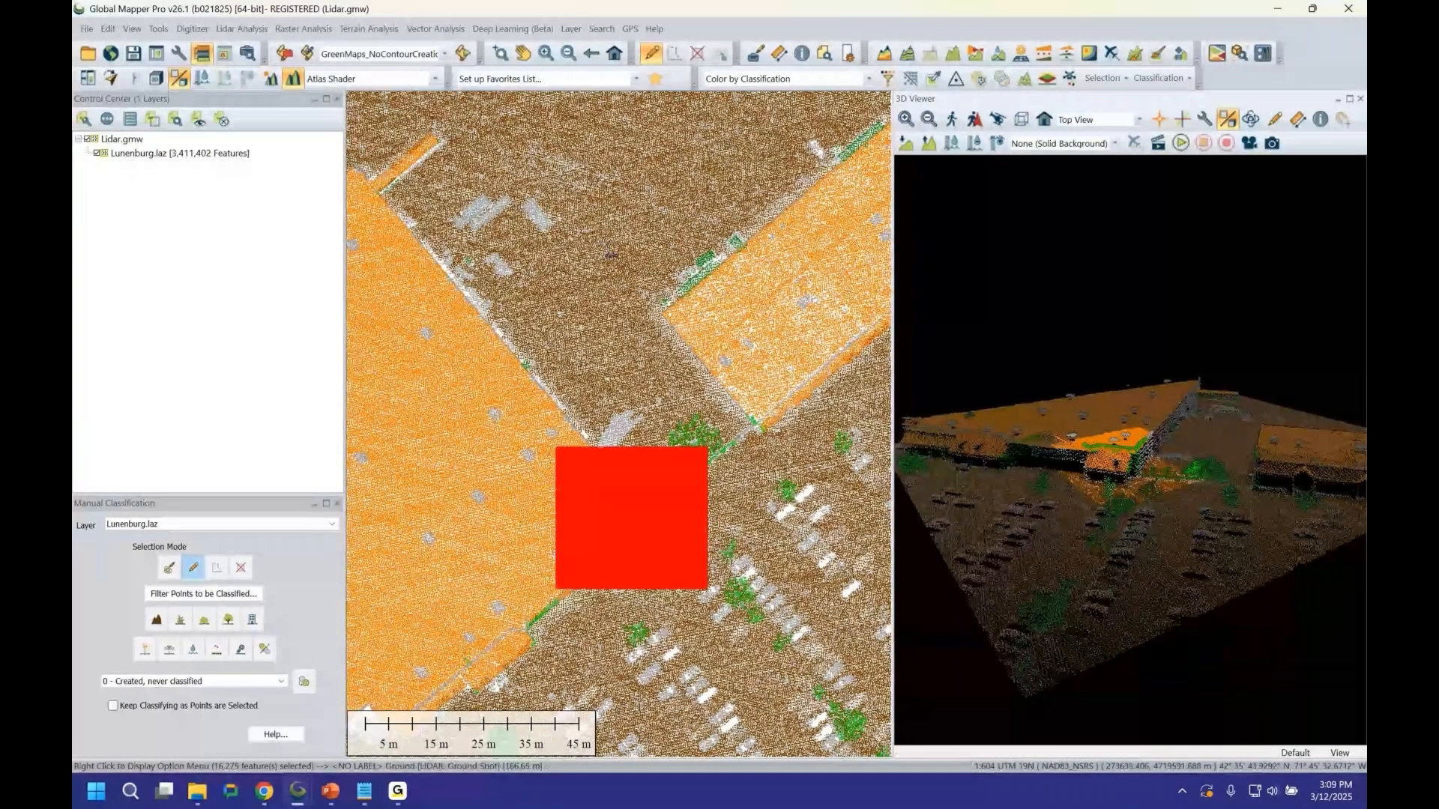
pyautogui.press('Escape')
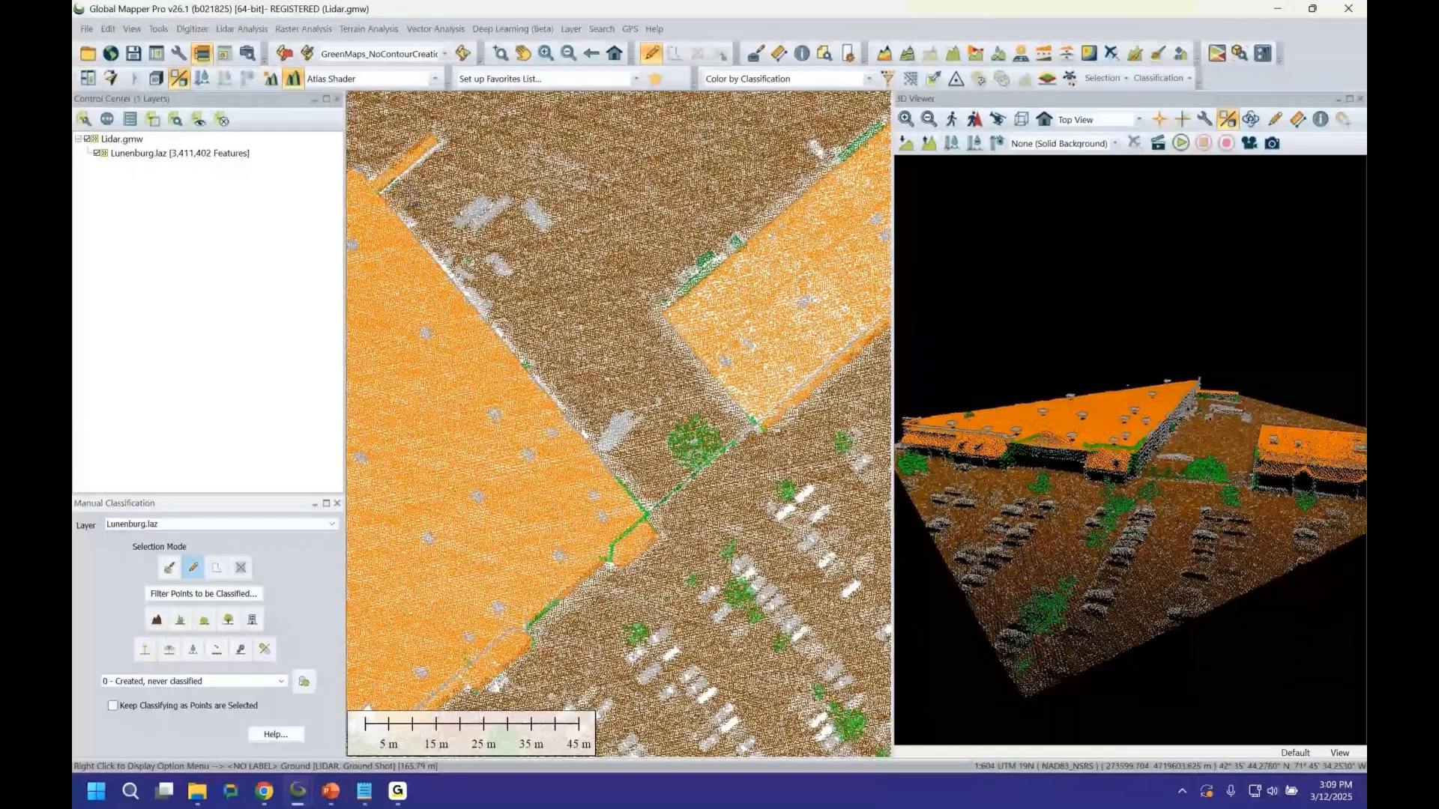
# Select points with a polygon covering the strip along the building edge and the adjoining corner area.
pyautogui.press('p')
pyautogui.click(601, 469)
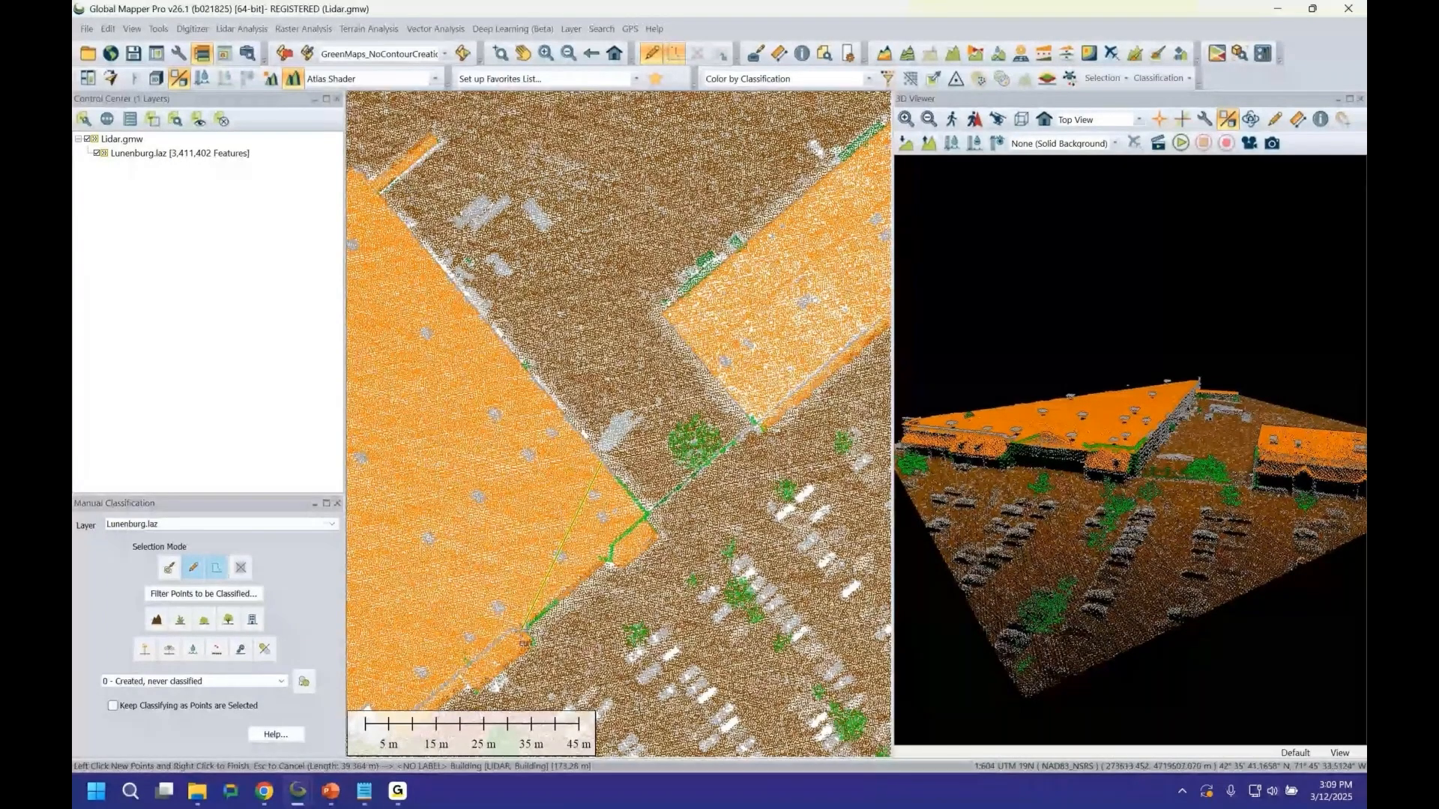
pyautogui.click(507, 631)
pyautogui.click(532, 653)
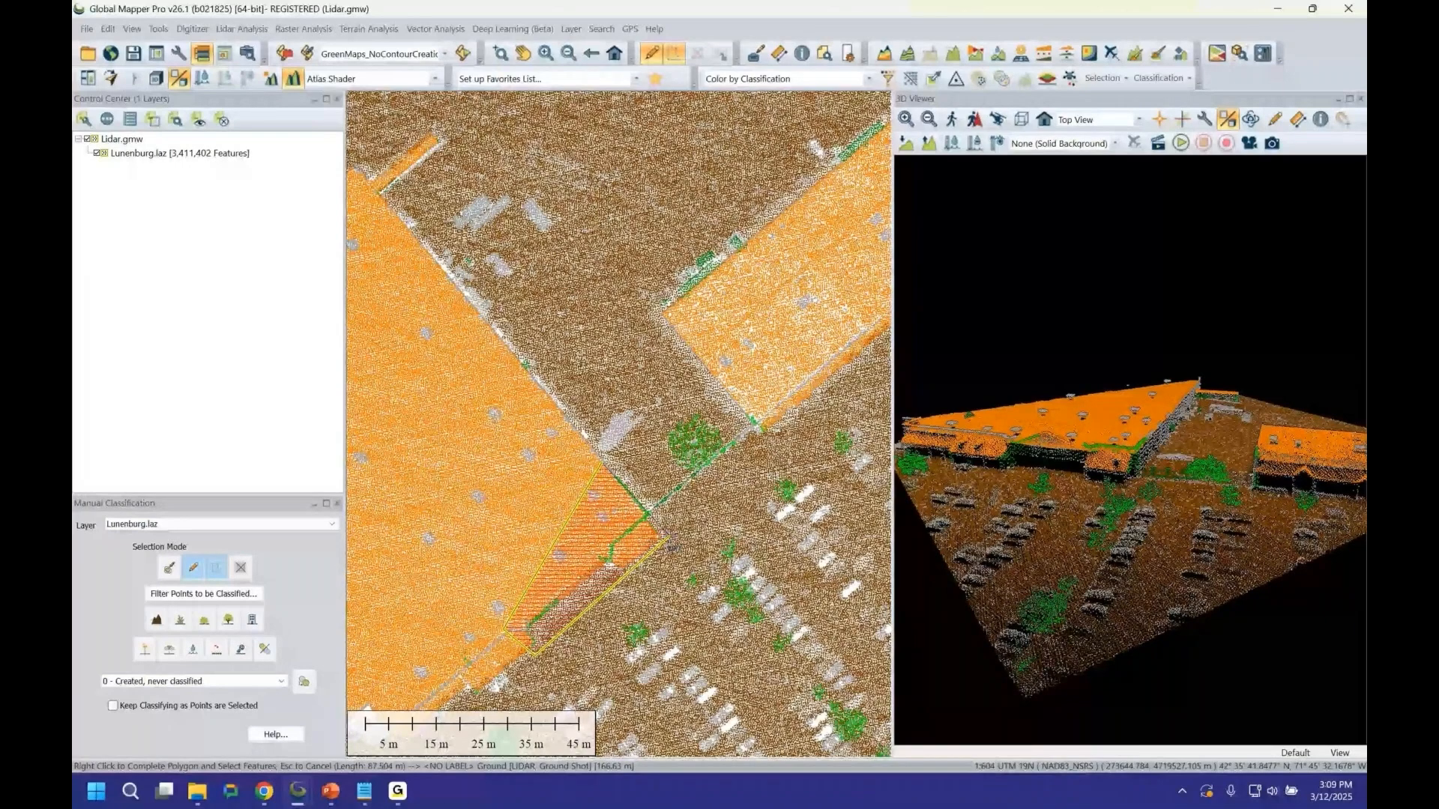
pyautogui.click(689, 533)
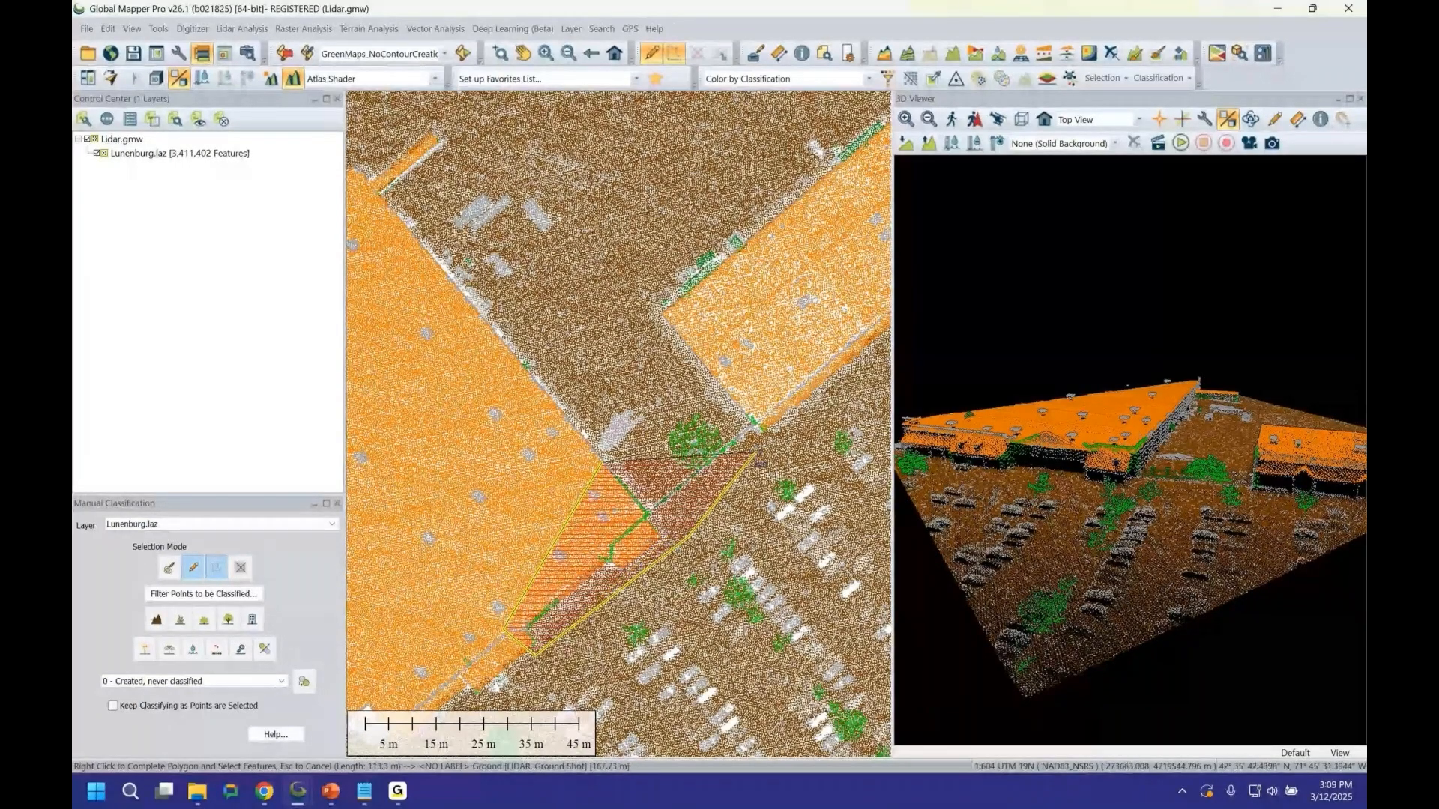
pyautogui.click(761, 454)
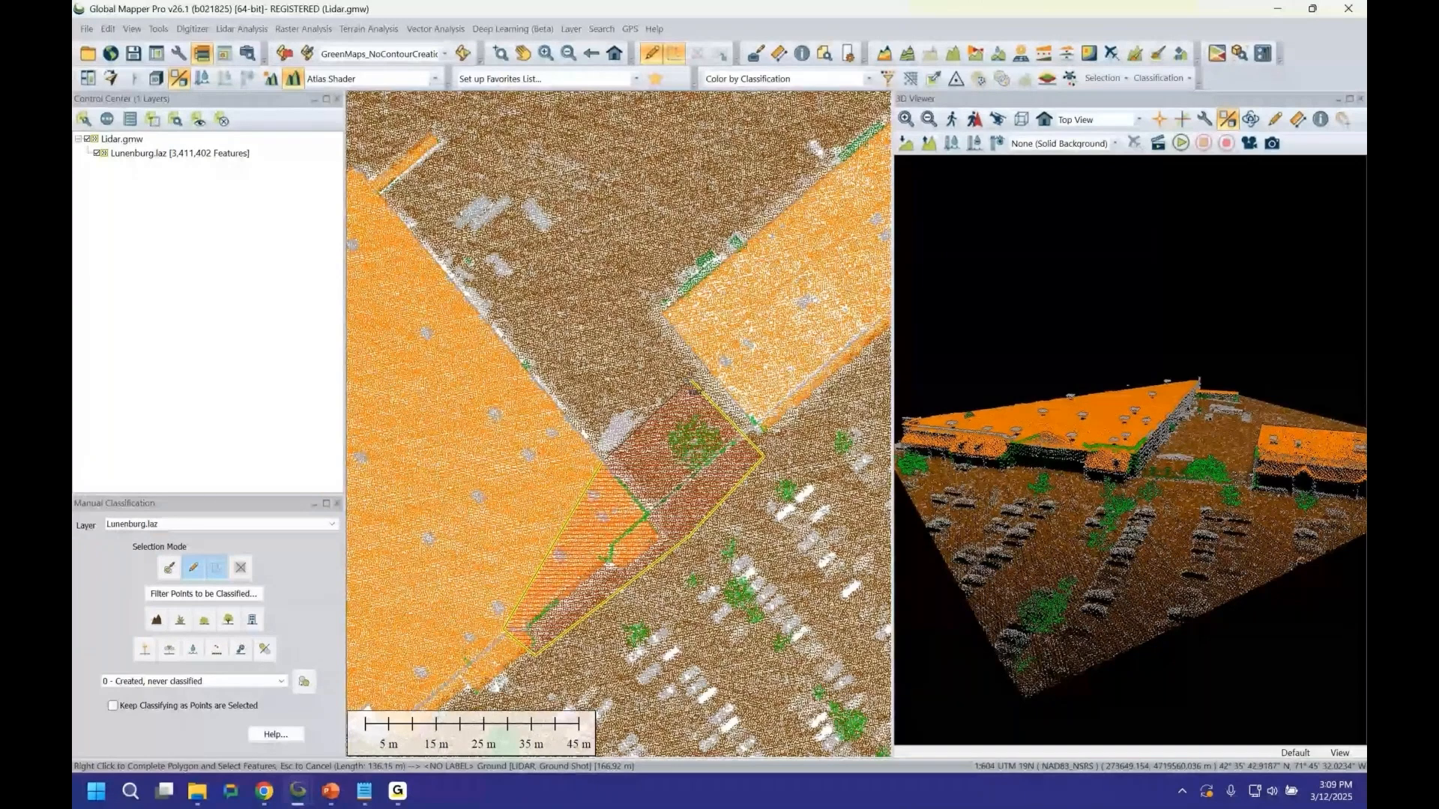
pyautogui.rightClick(764, 456)
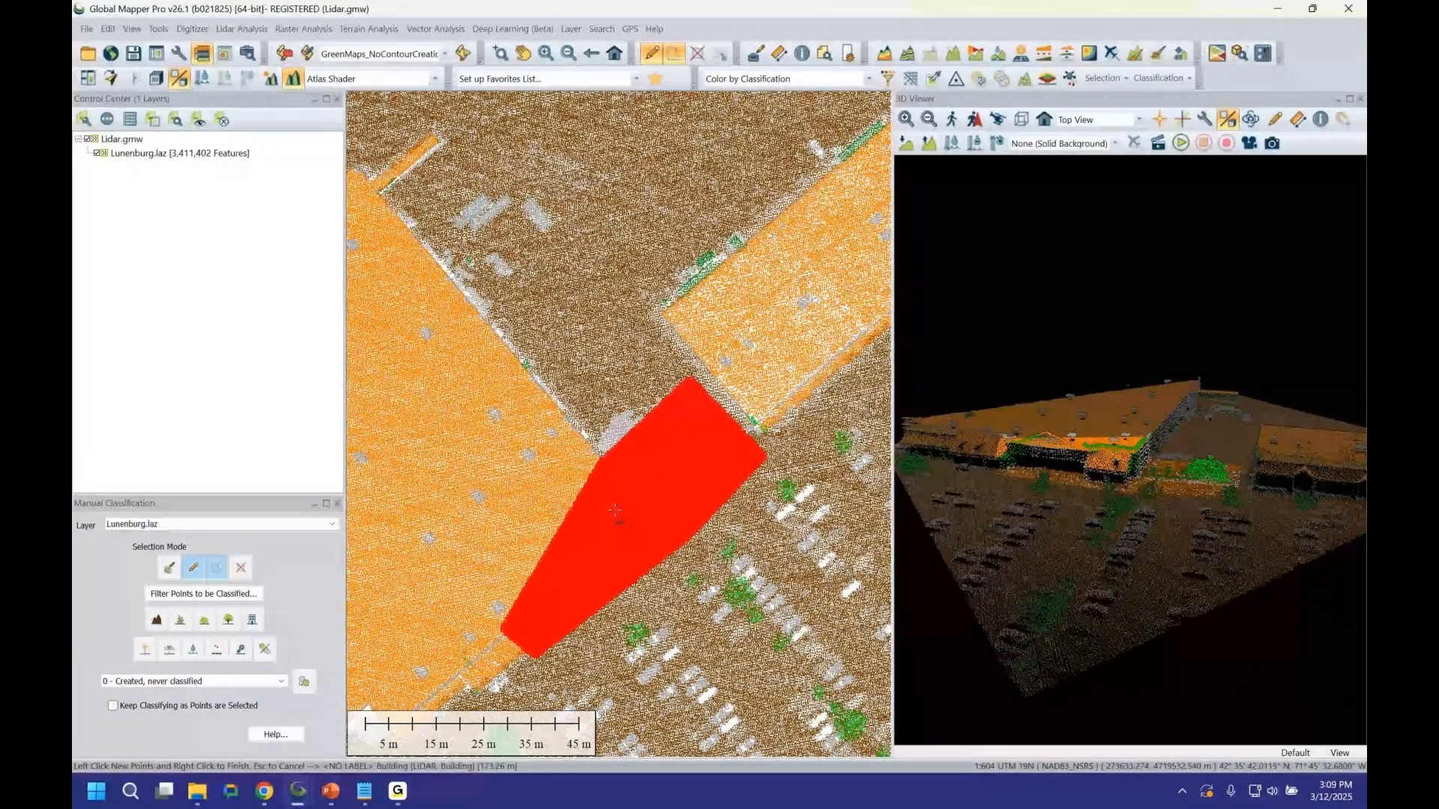
# Filter the points to be classified so only Low Vegetation, Medium Vegetation and High Vegetation classes are kept.
pyautogui.click(204, 594)
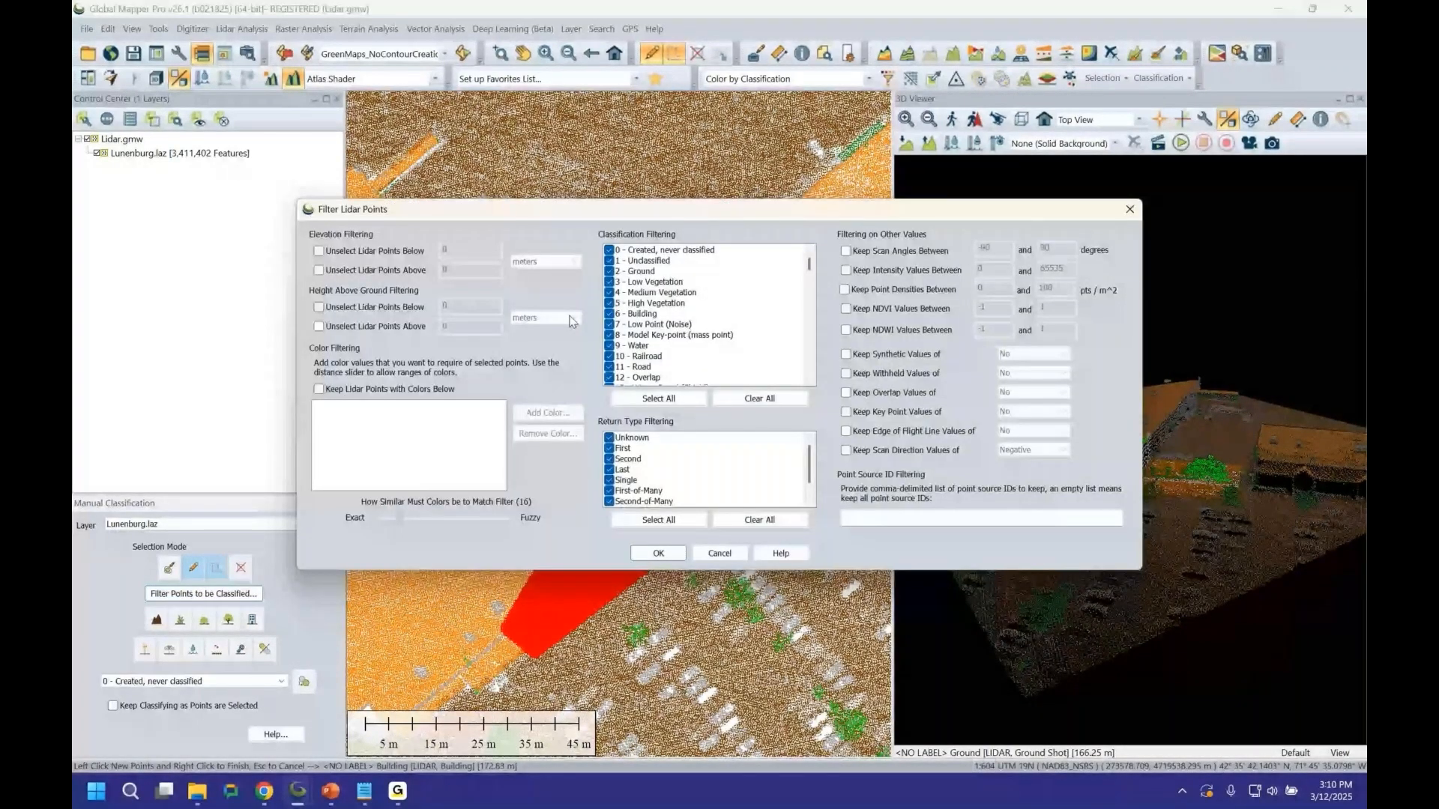
pyautogui.moveTo(763, 218); pyautogui.dragTo(905, 174)
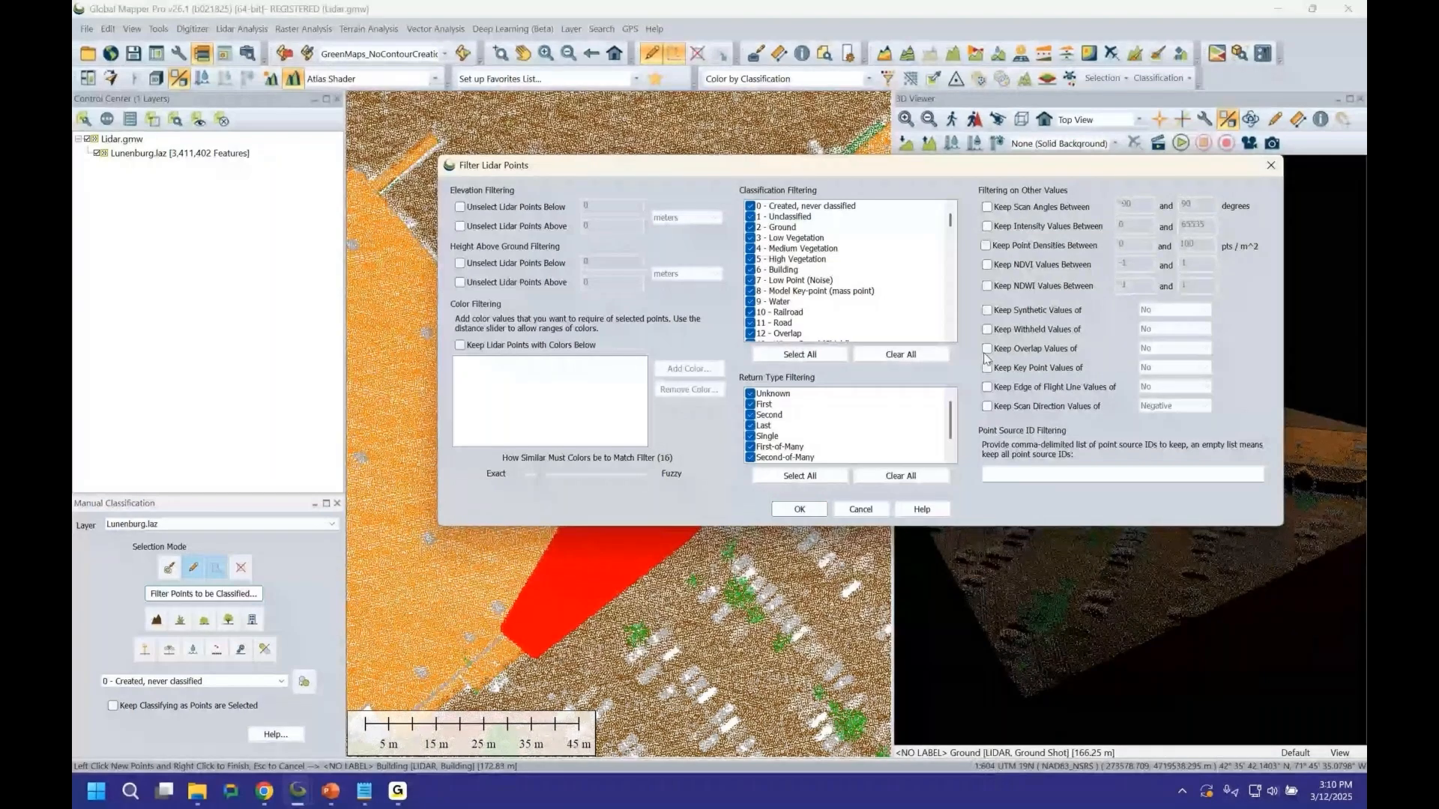
pyautogui.click(894, 357)
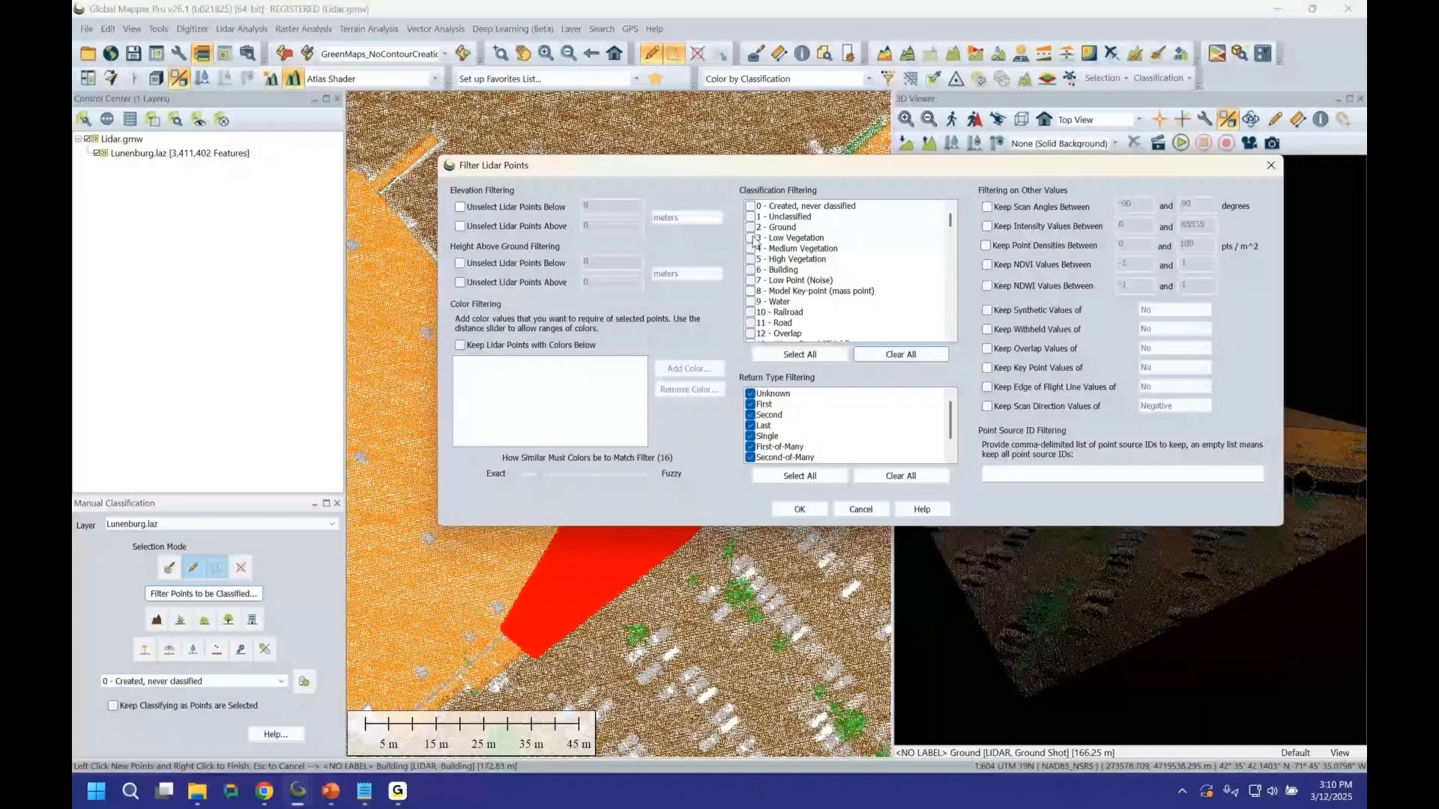
pyautogui.click(751, 238)
pyautogui.click(751, 249)
pyautogui.click(751, 260)
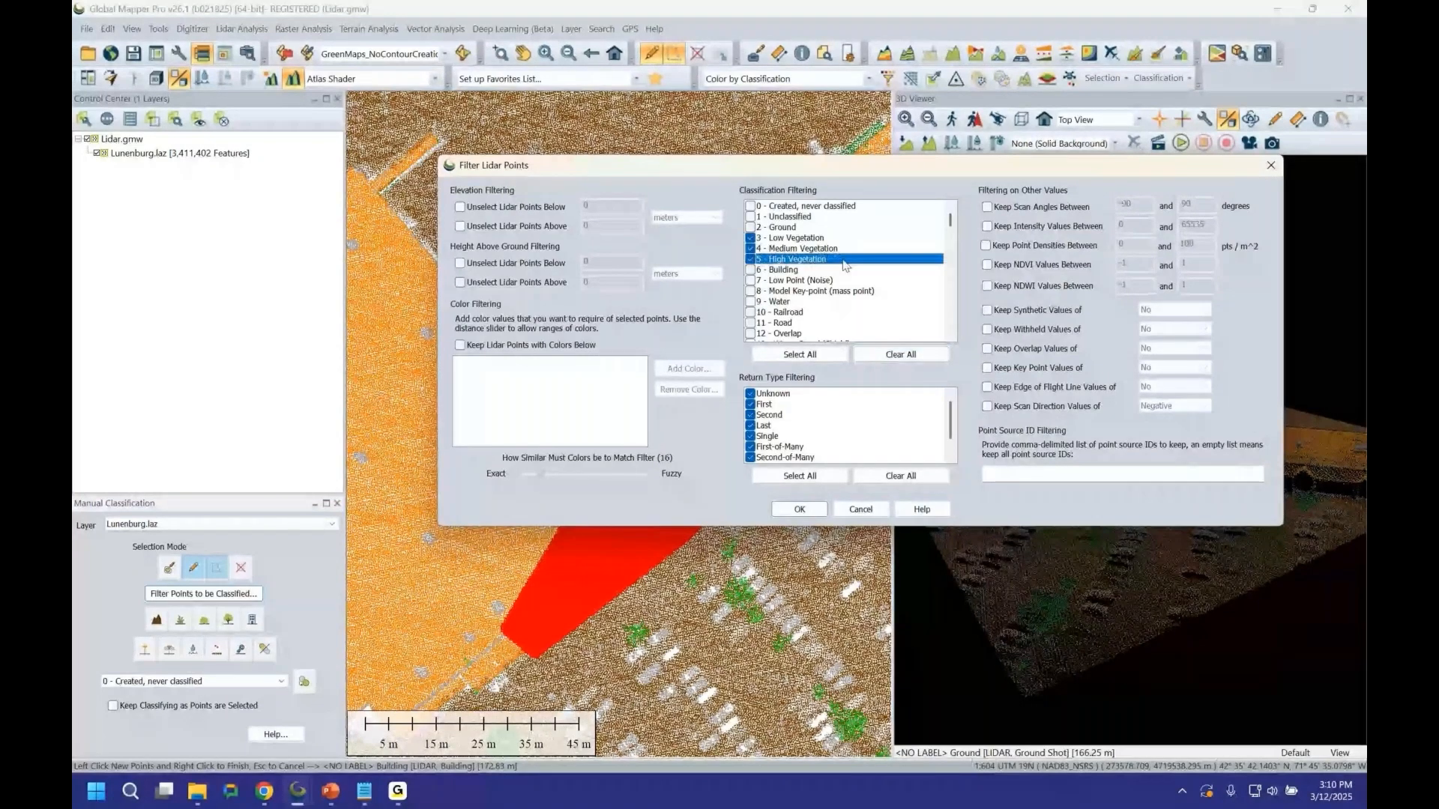
pyautogui.click(800, 510)
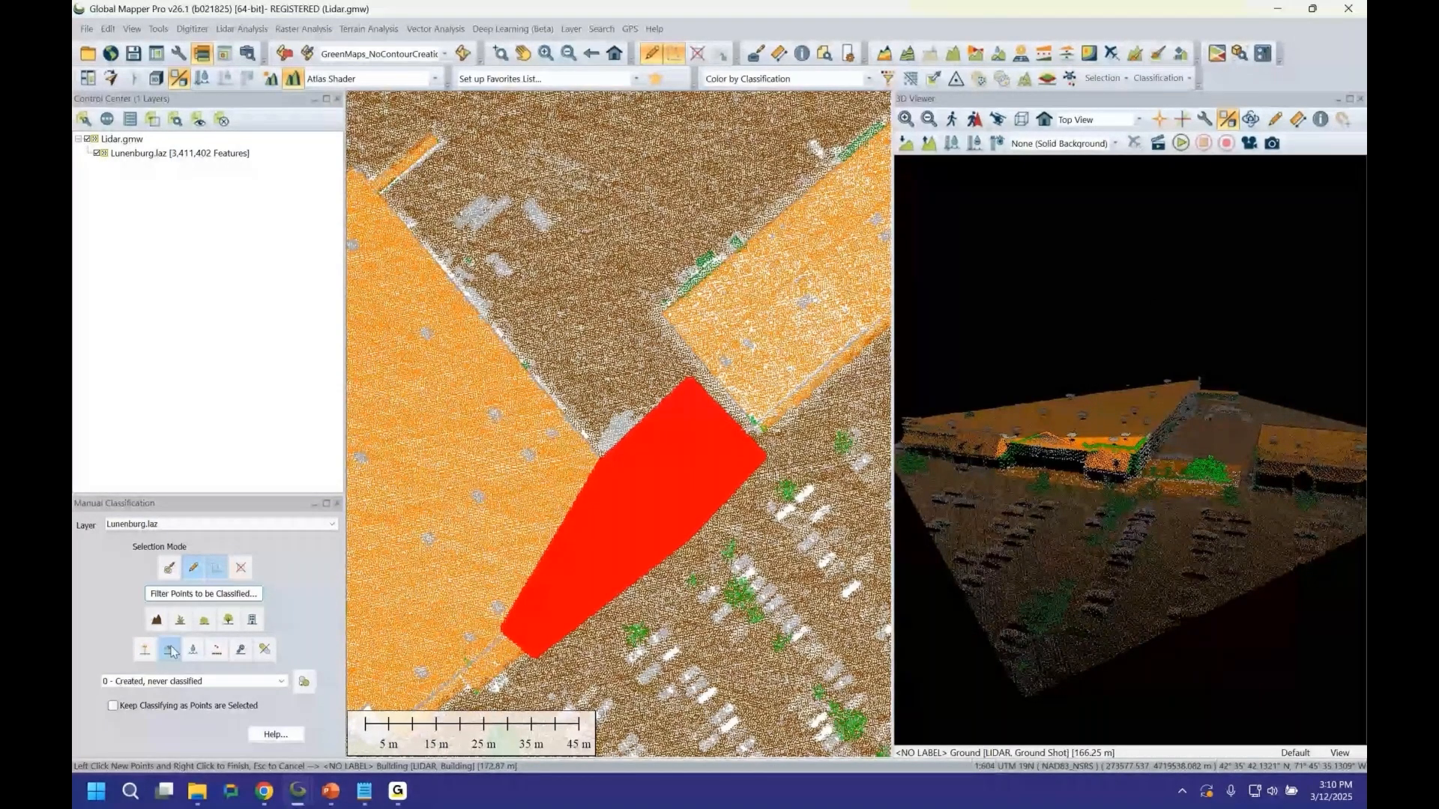
# Reclassify the selected vegetation points as Unclassified.
pyautogui.click(265, 655)
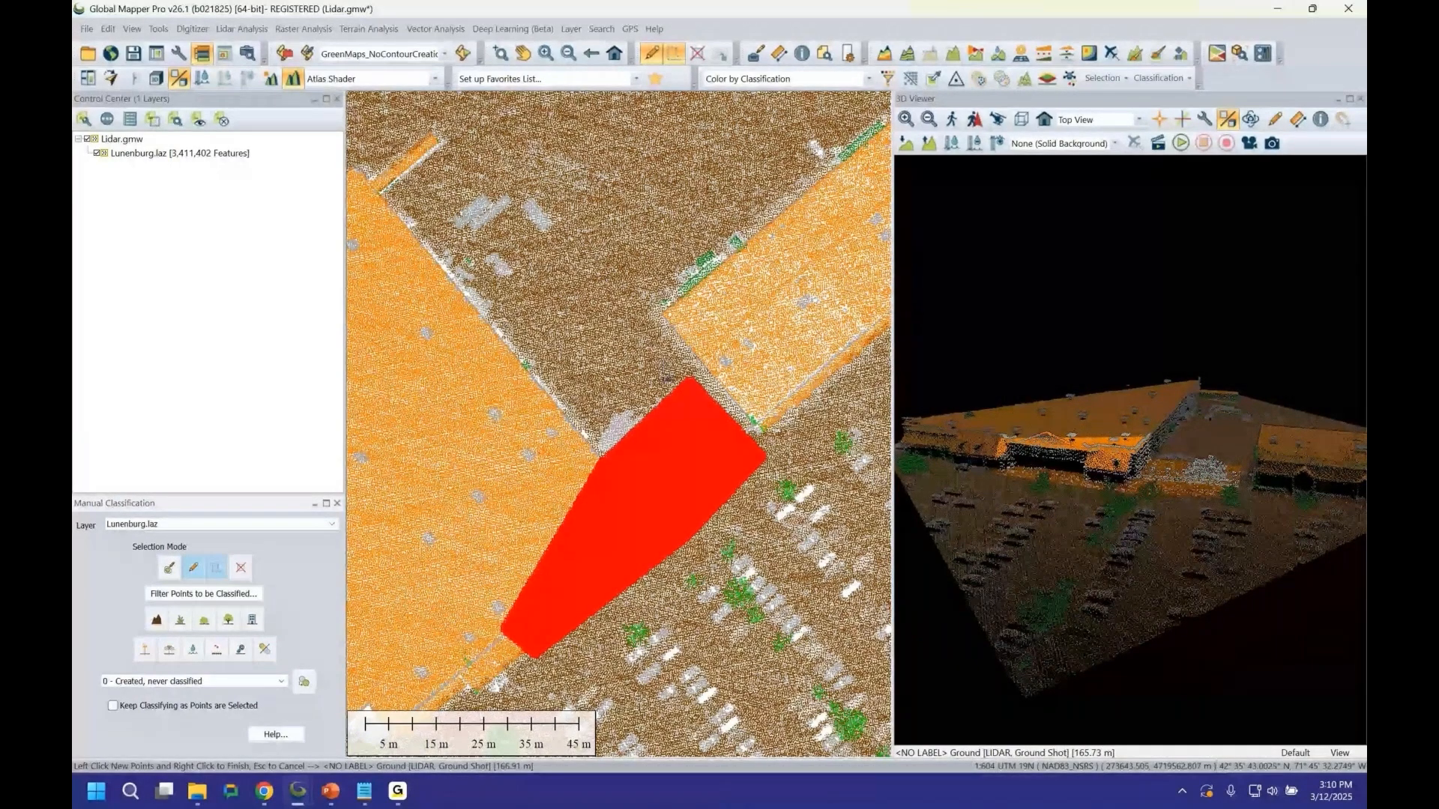
pyautogui.click(204, 594)
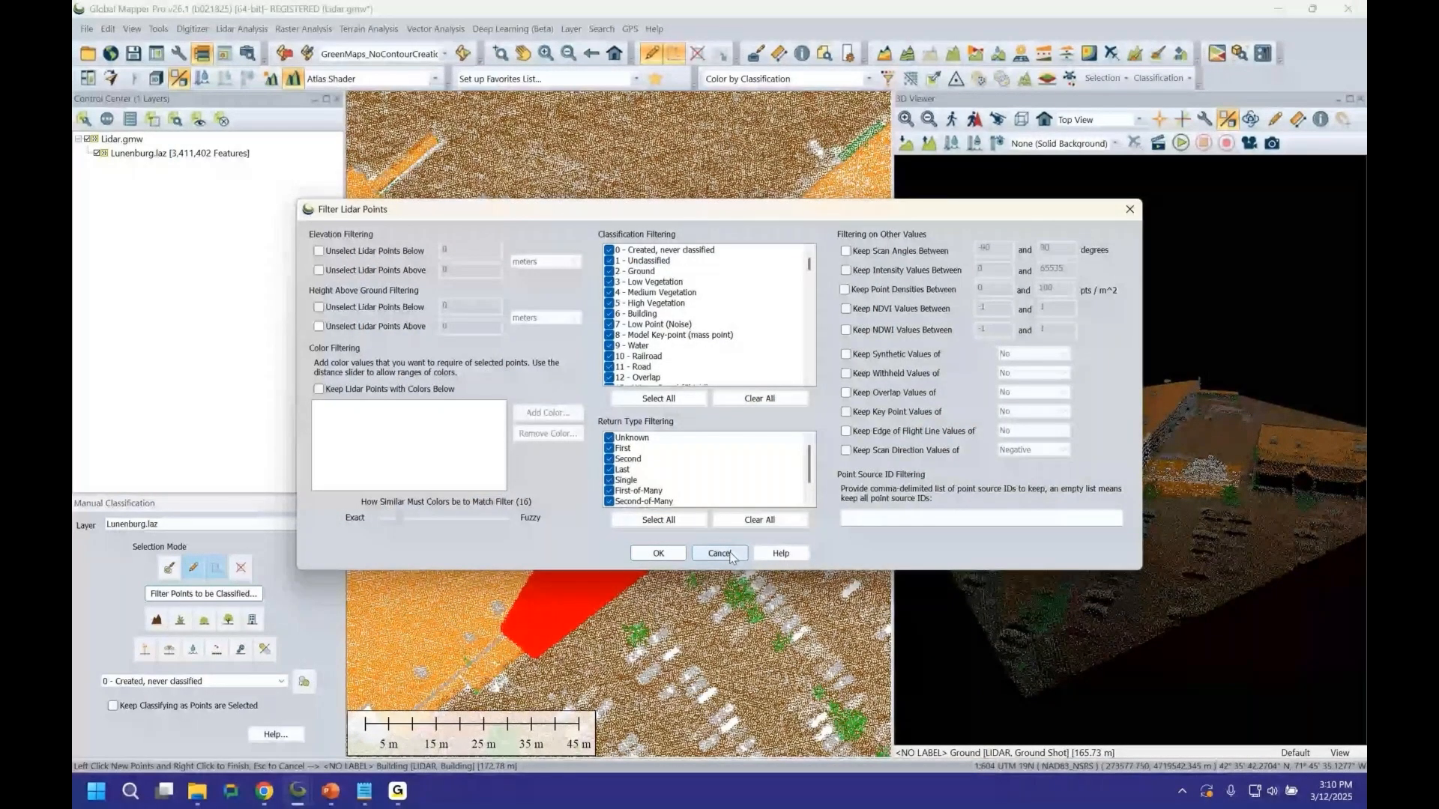
pyautogui.click(726, 554)
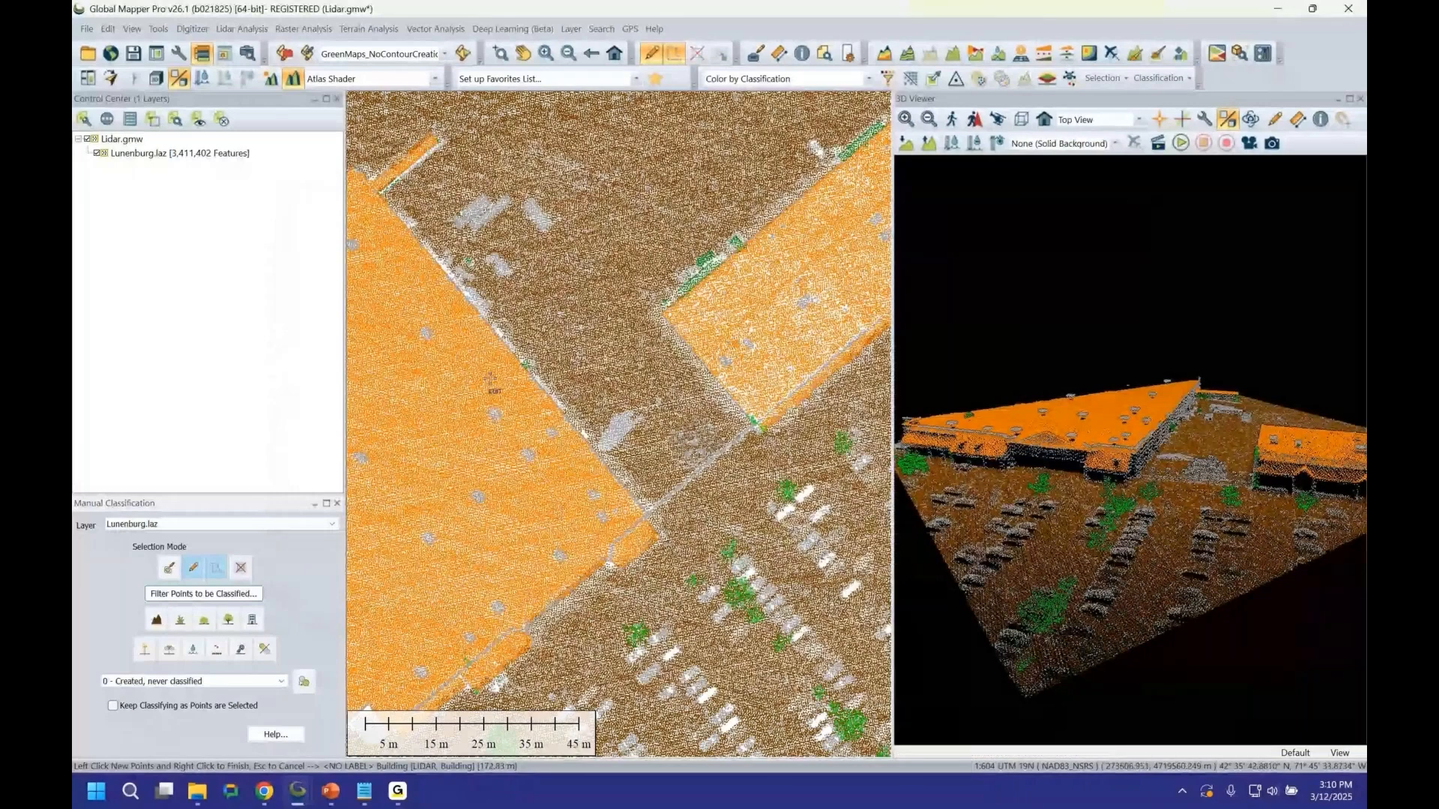
# Enable the Keep Classifying as Points are Selected option for manual classification.
pyautogui.moveTo(490, 380); pyautogui.dragTo(664, 535, button='middle')
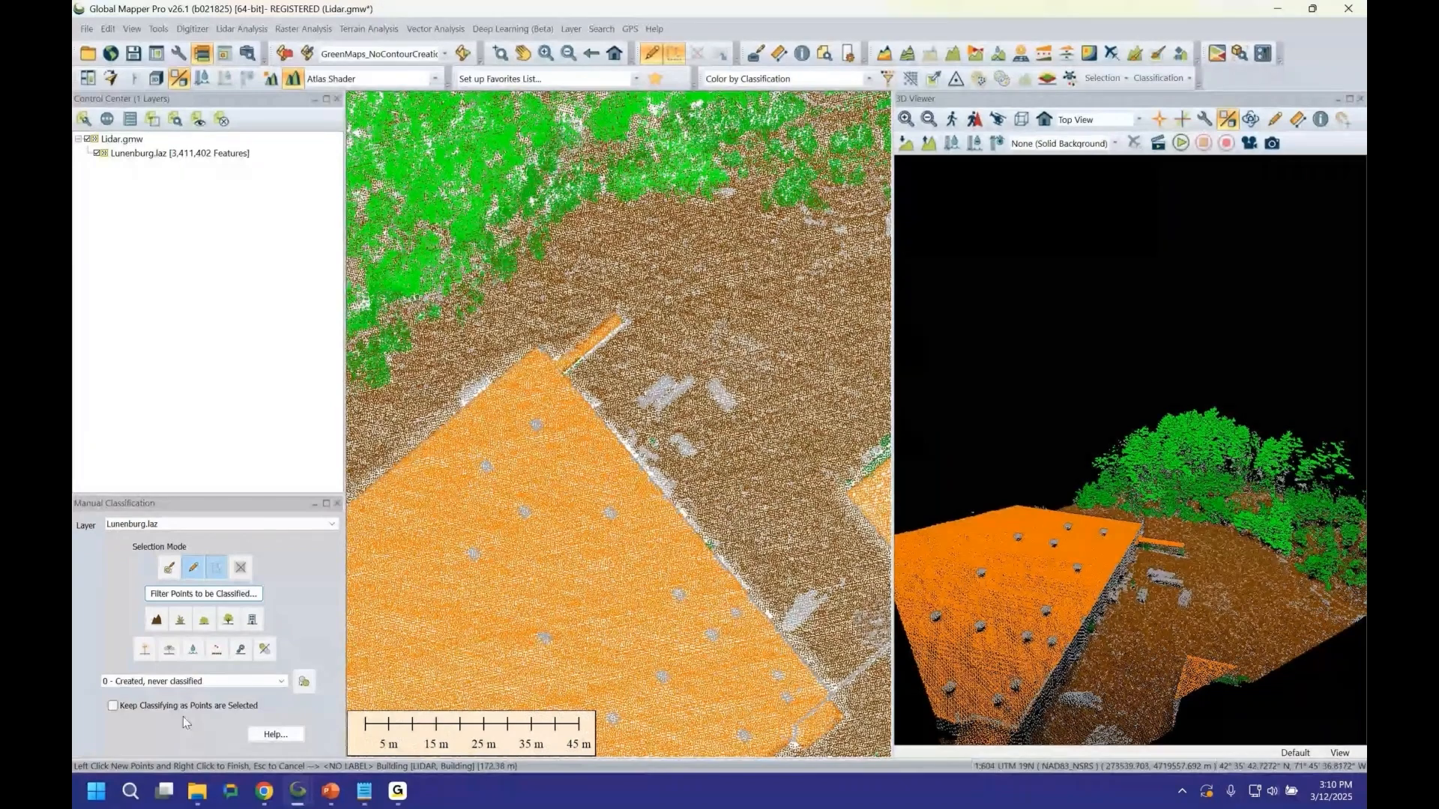
pyautogui.click(112, 706)
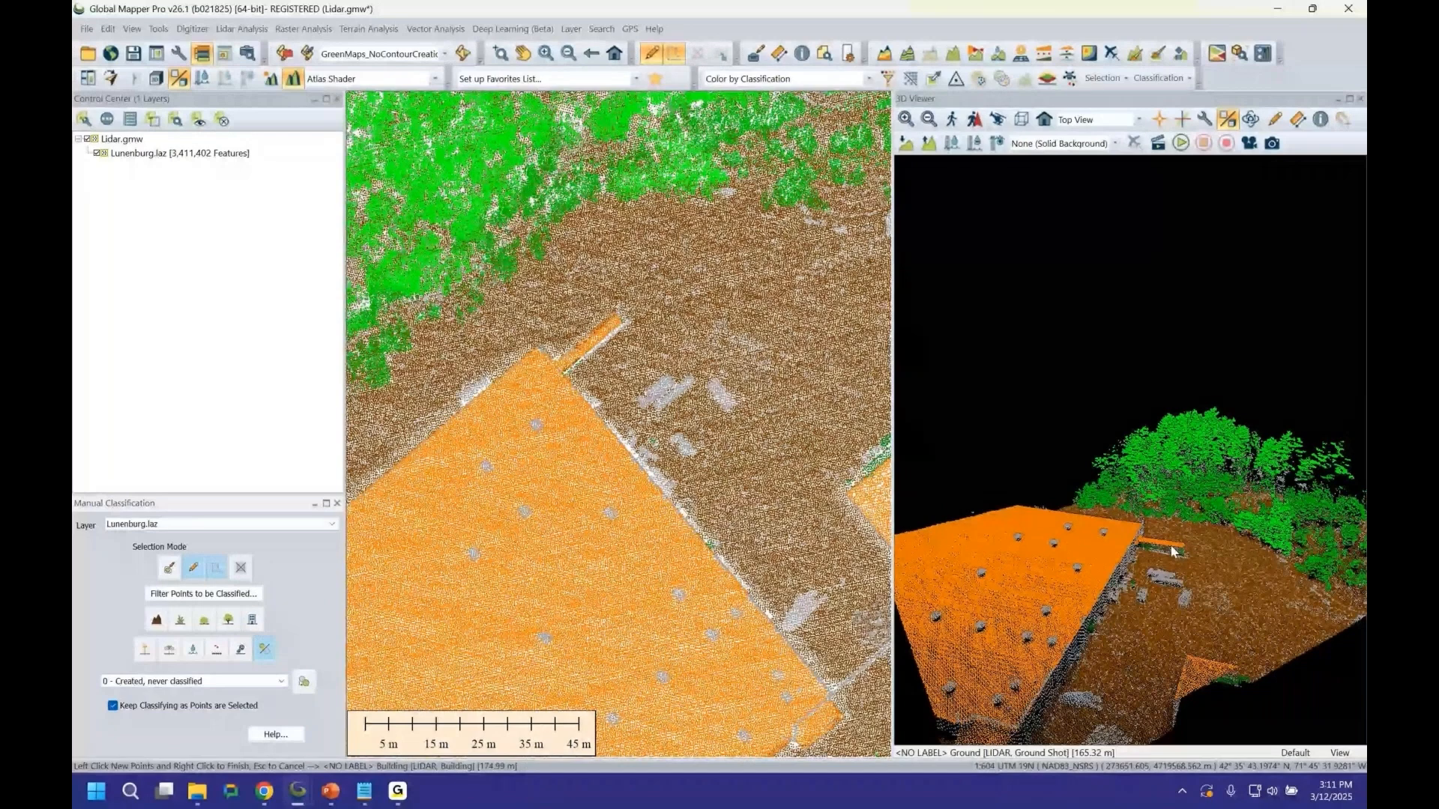
pyautogui.moveTo(1173, 551); pyautogui.dragTo(1025, 493)
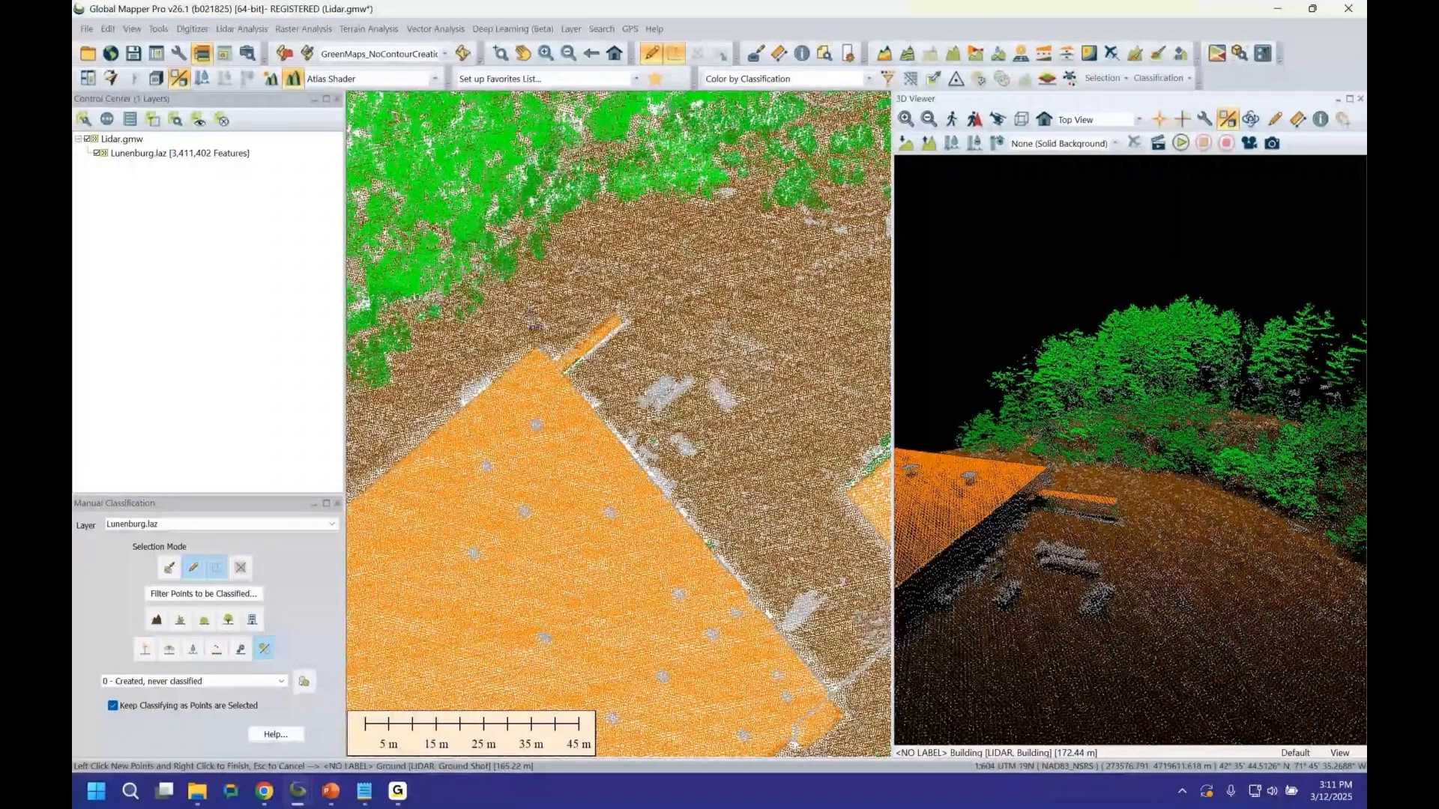
pyautogui.press('Escape')
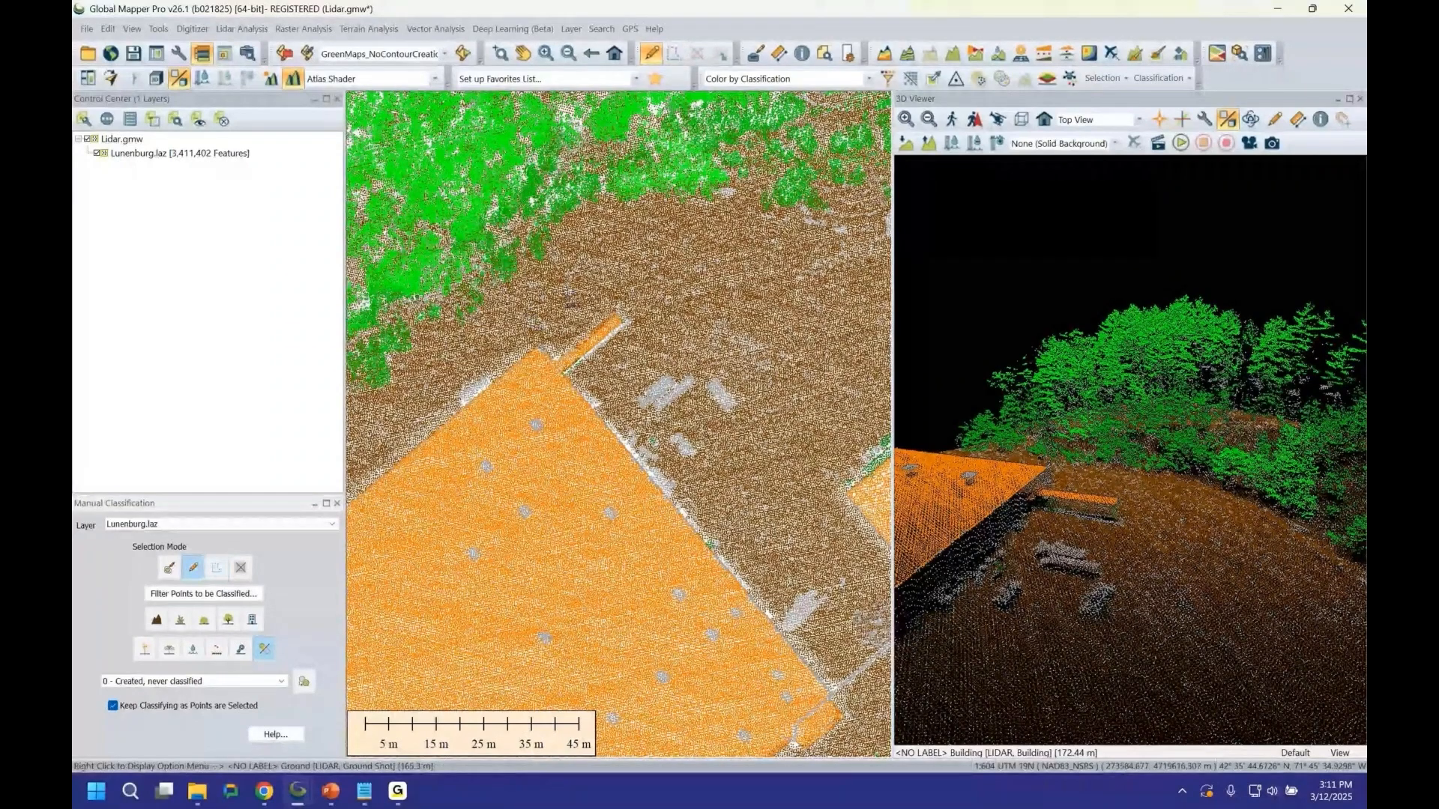
# Try a rectangle selection north of the building corner, clear it, and set the point filter to keep all classes.
pyautogui.moveTo(571, 300); pyautogui.dragTo(651, 367)
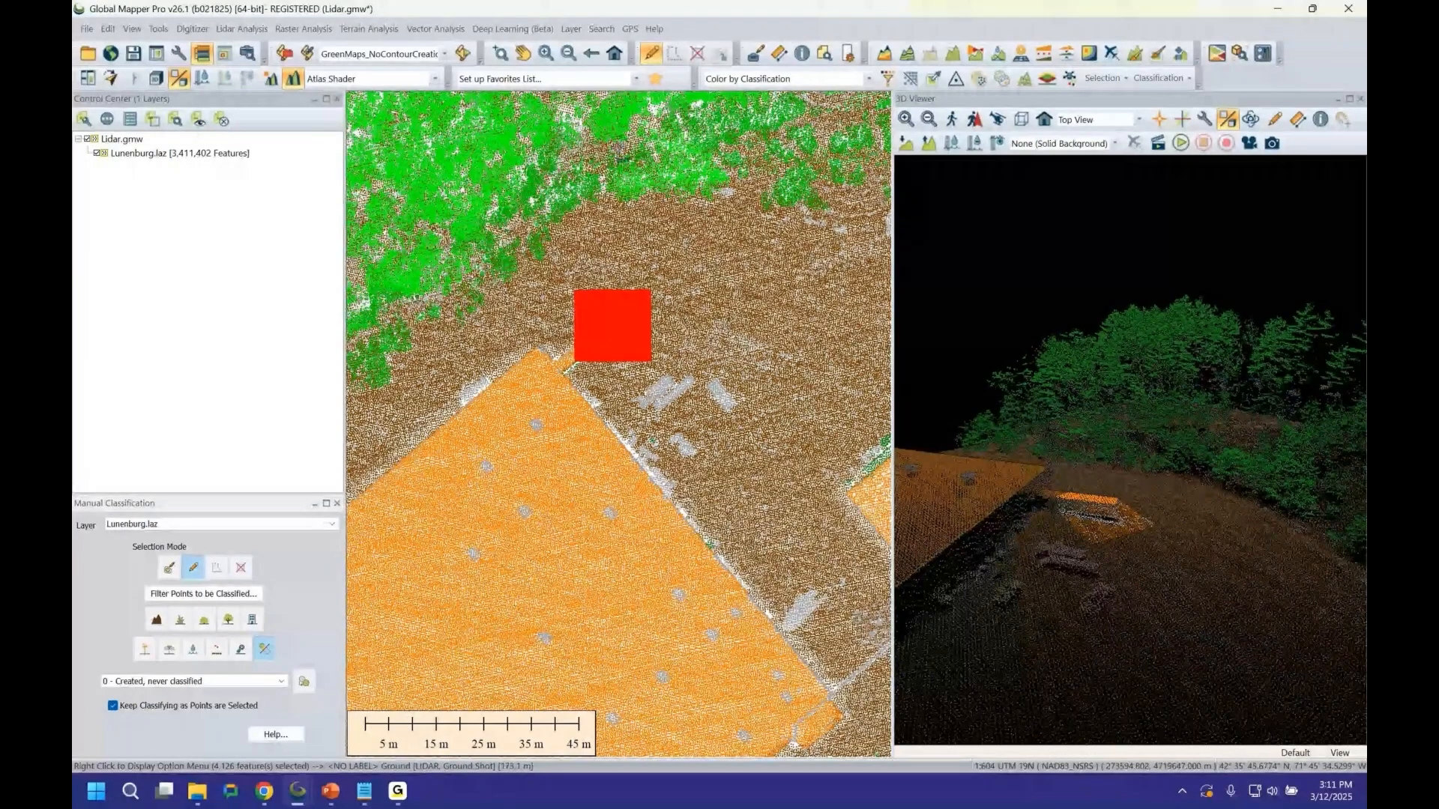
pyautogui.click(705, 51)
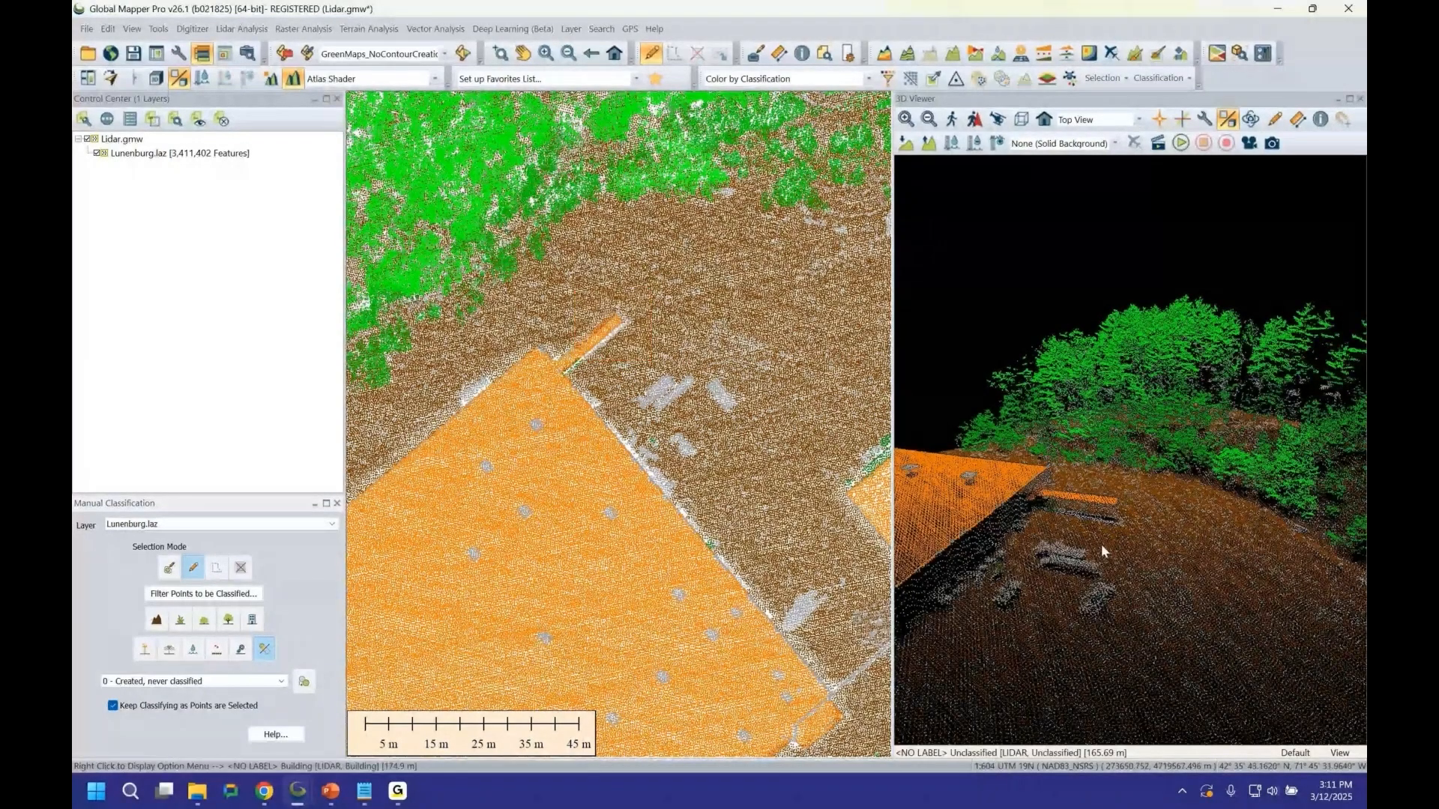
pyautogui.click(203, 594)
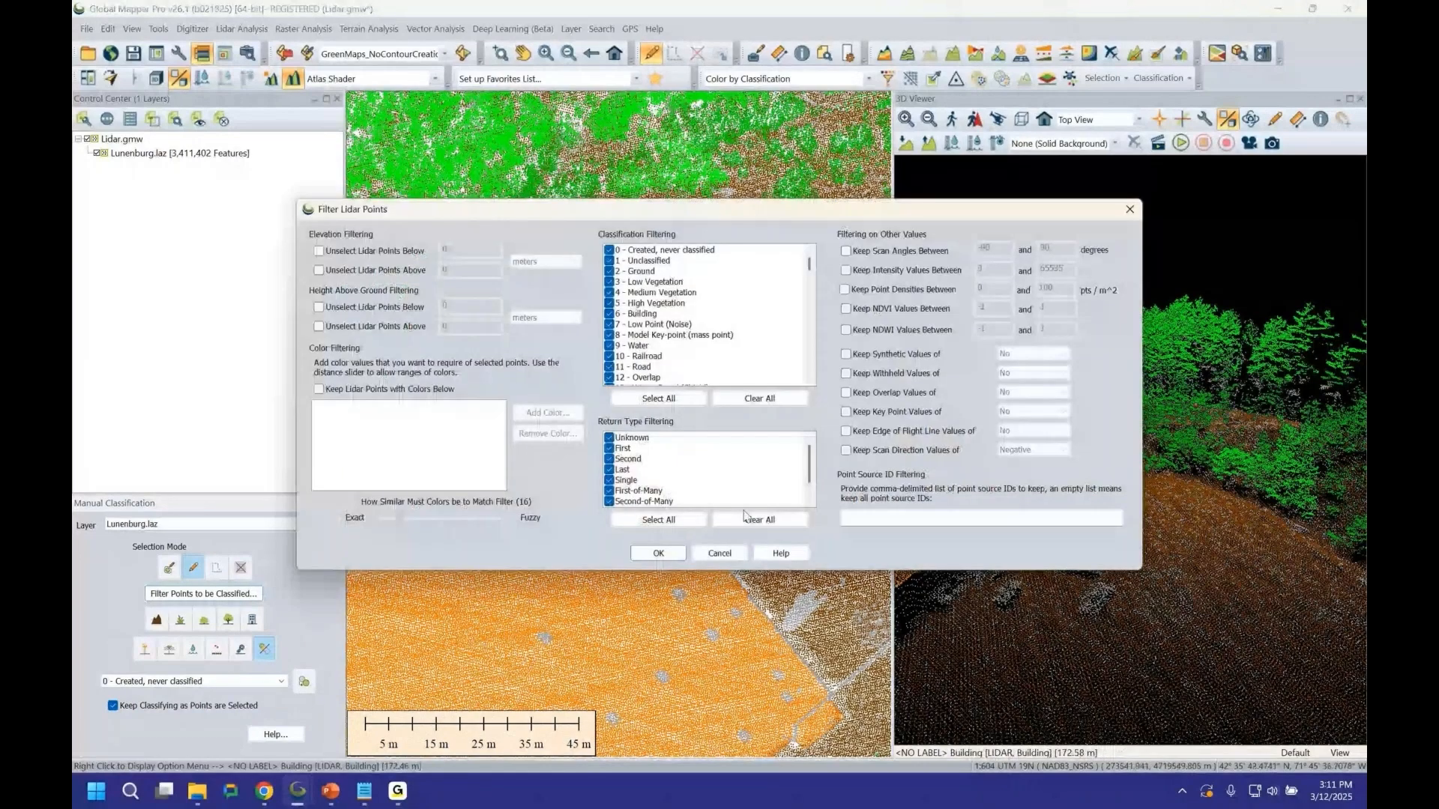
pyautogui.click(656, 554)
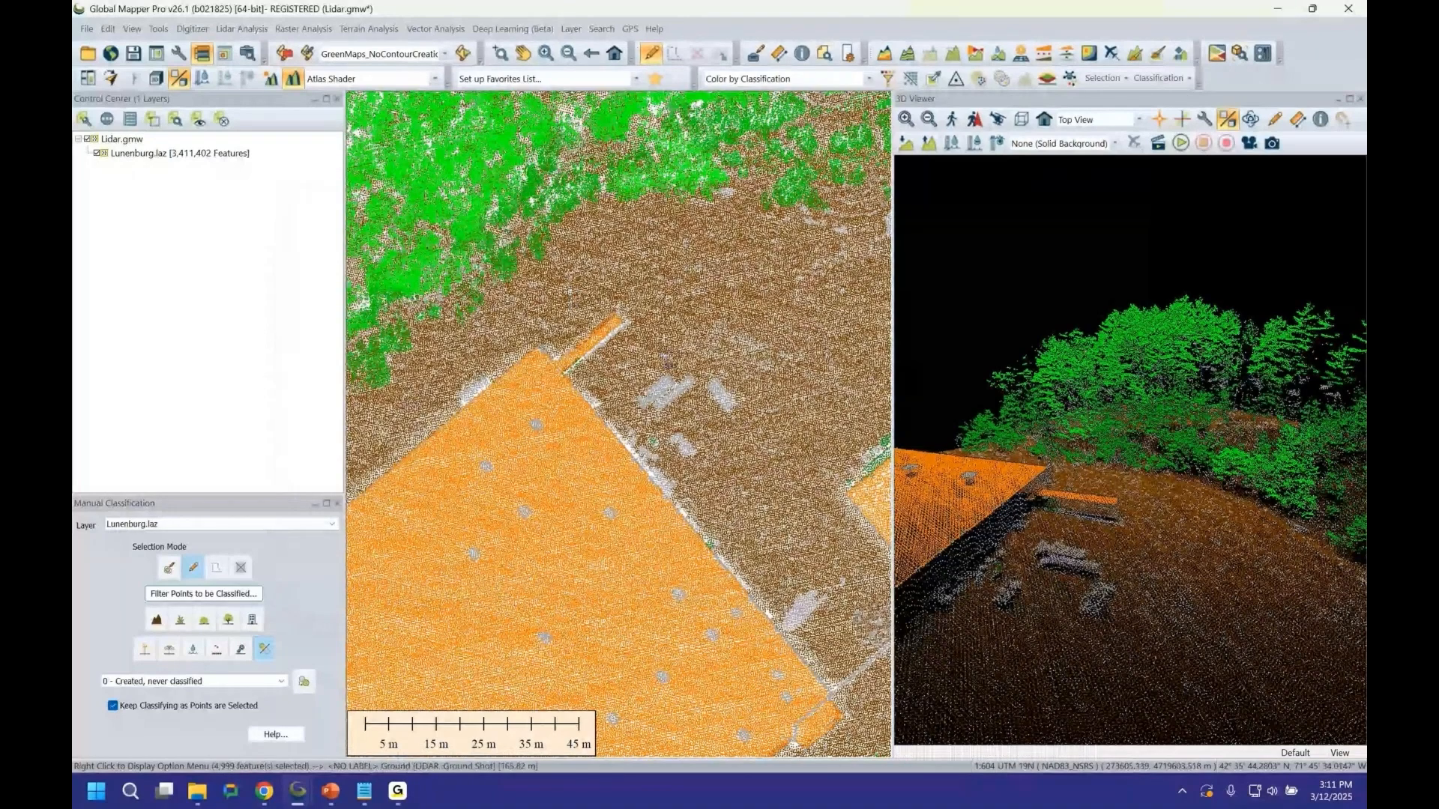
# Classify a rectangle of points north of the building corner as 0 - Created, never classified, then undo it.
pyautogui.moveTo(563, 293); pyautogui.dragTo(668, 356)
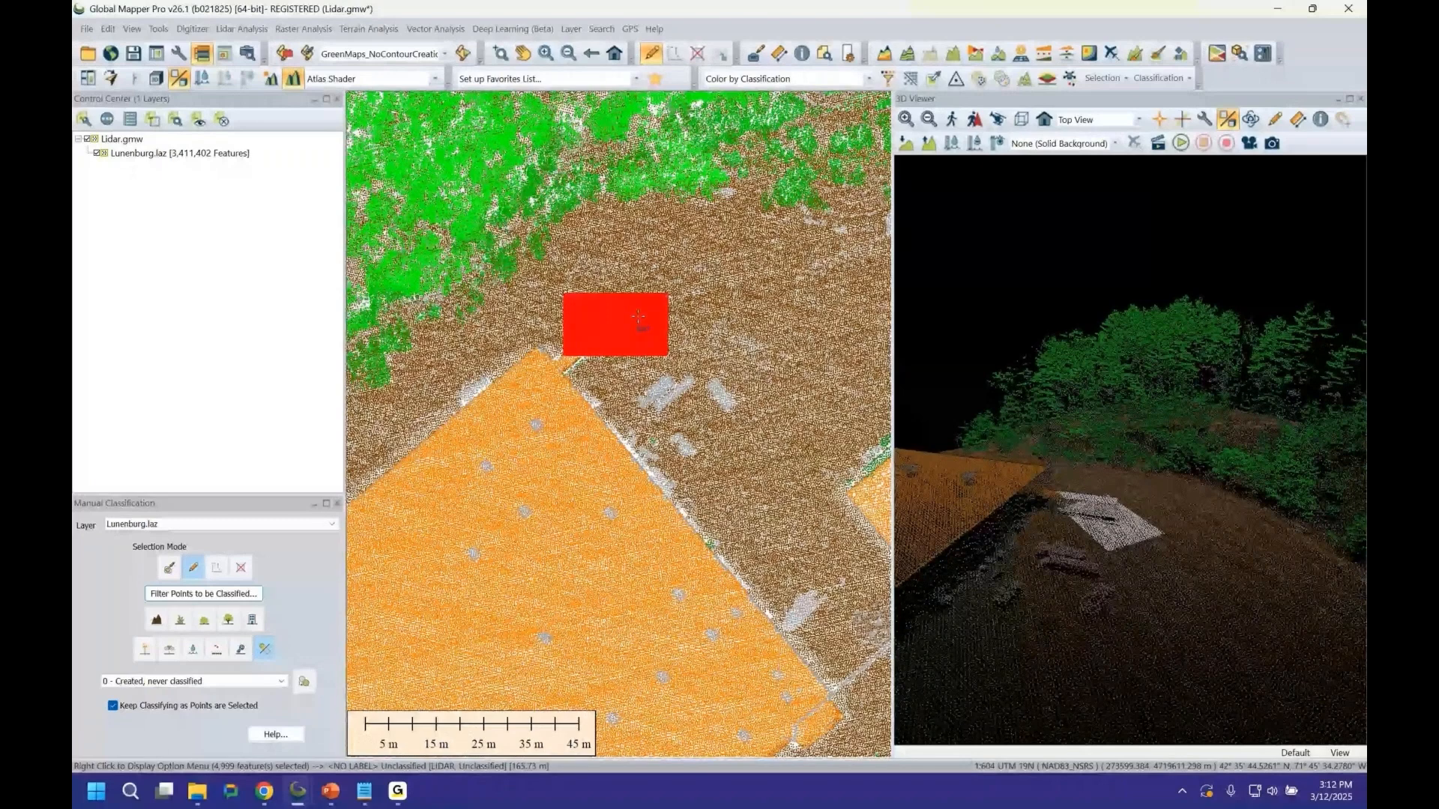
pyautogui.press('Escape')
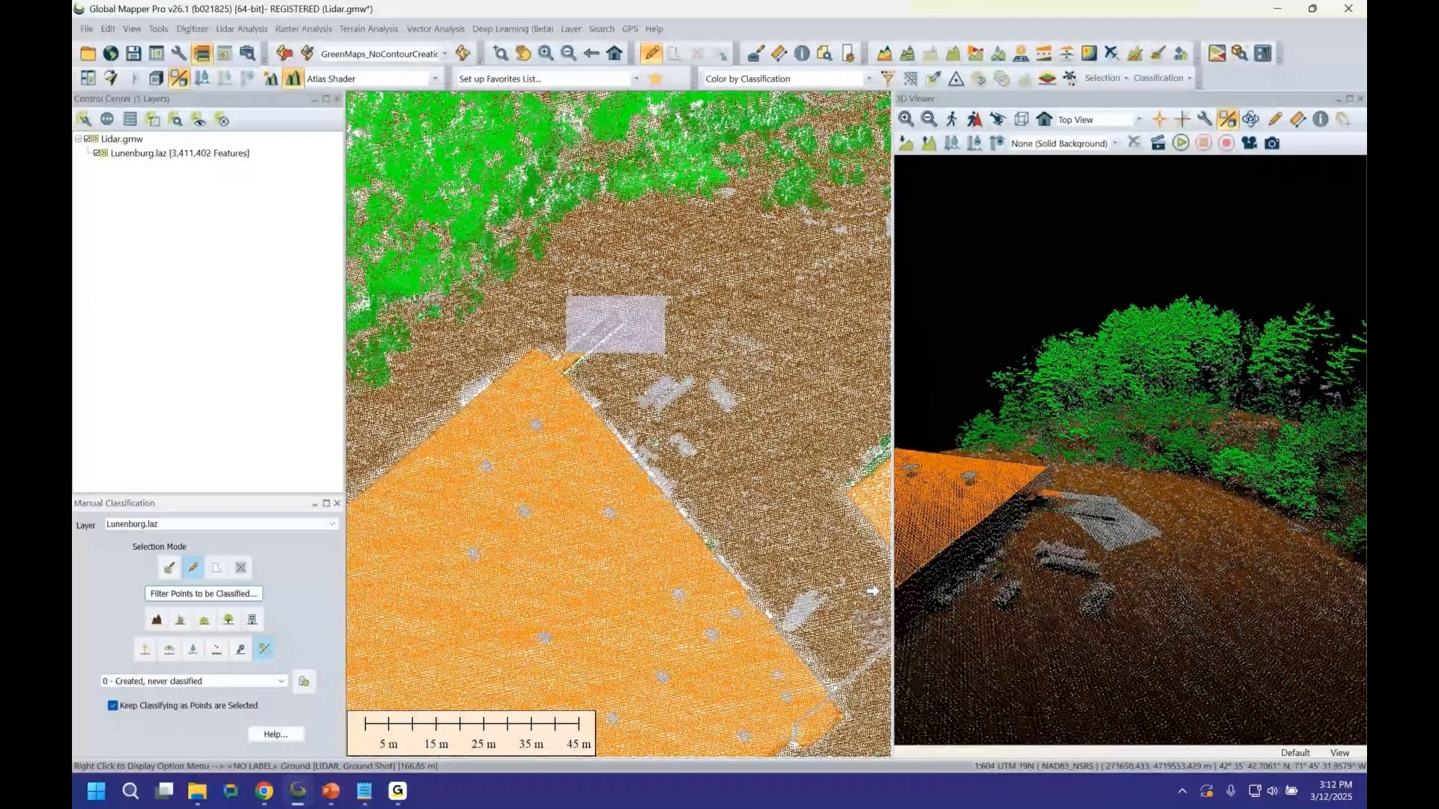
pyautogui.hotkey('ctrl', 'z')
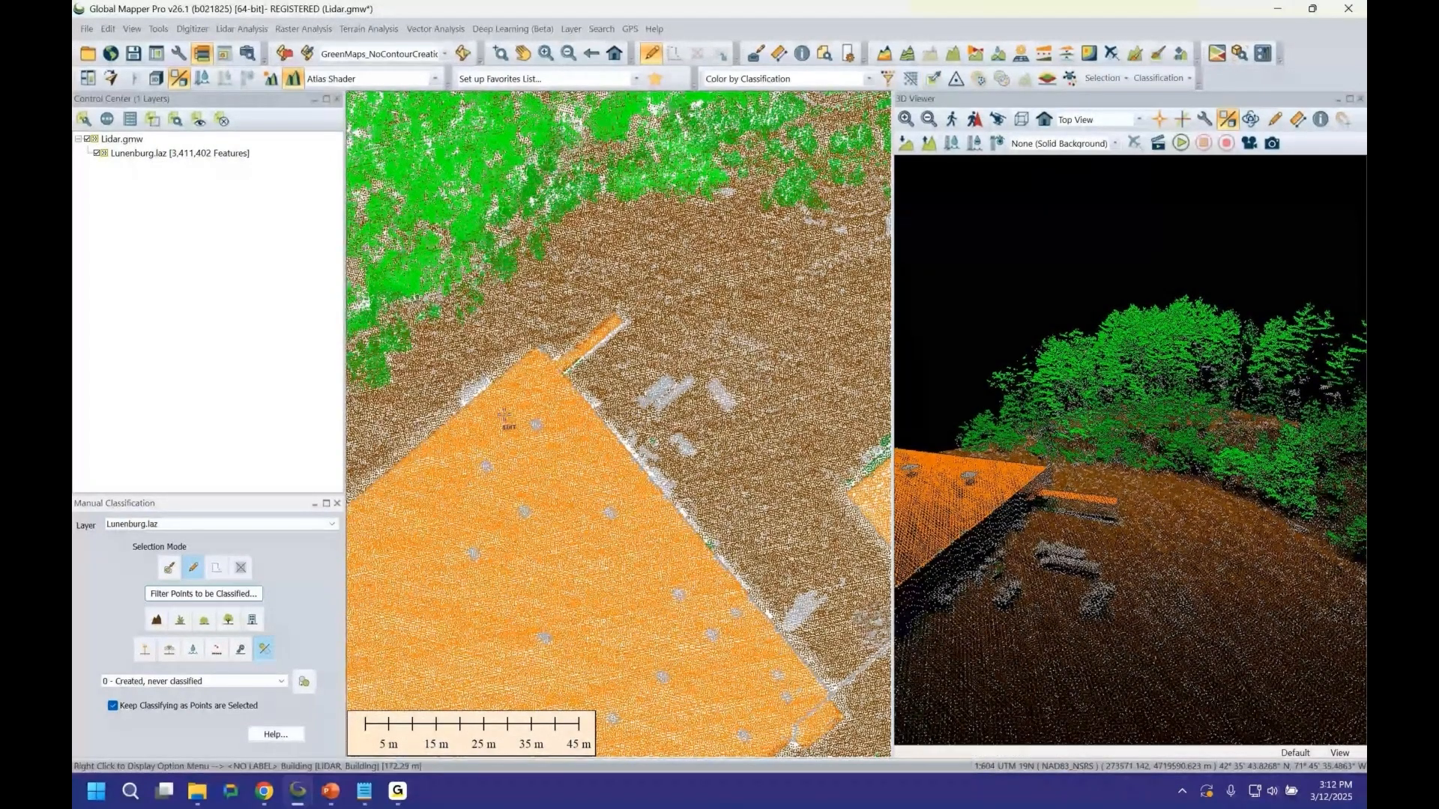
# Turn off Keep Classifying as Points are Selected and draw a path profile across the strip at the building corner.
pyautogui.click(112, 706)
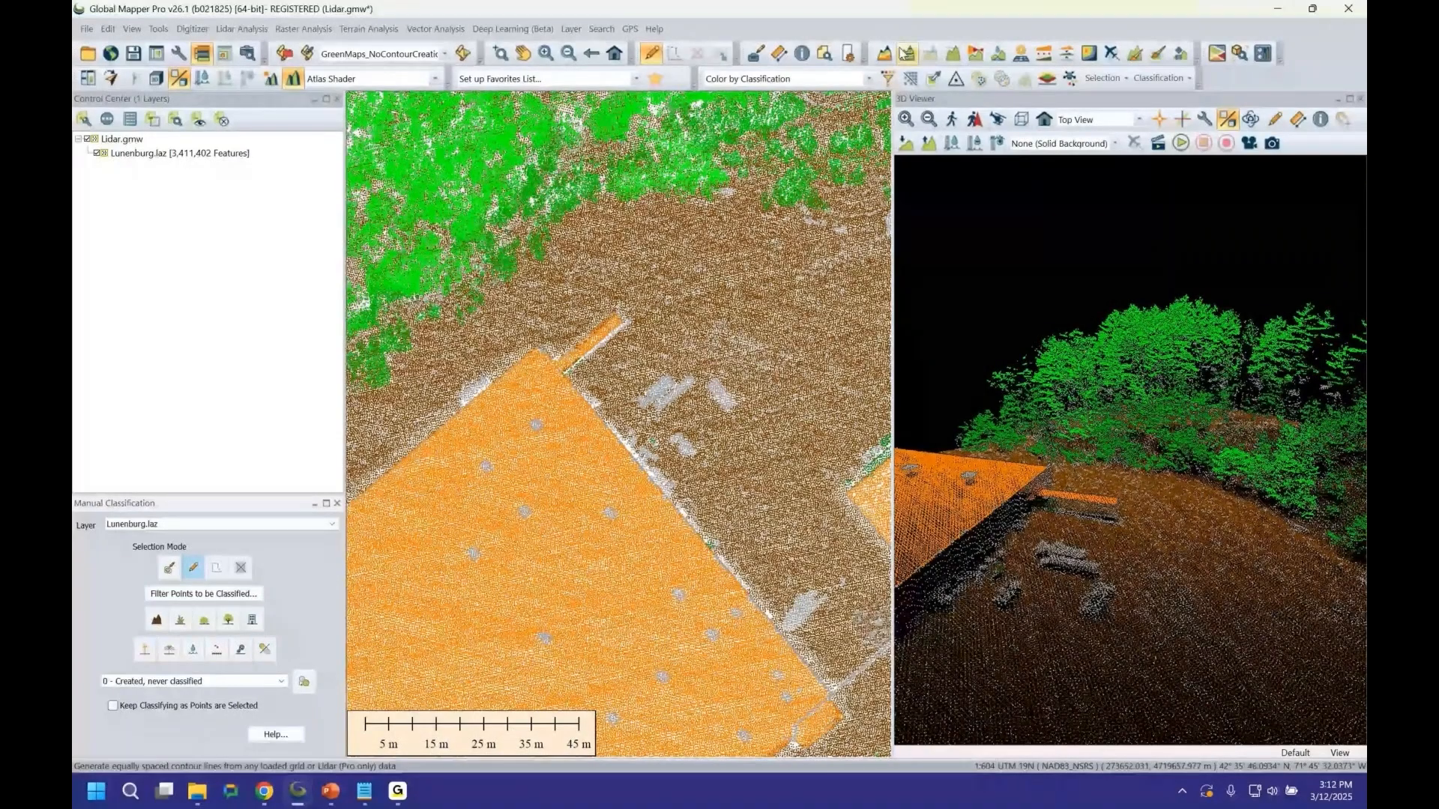
pyautogui.click(954, 55)
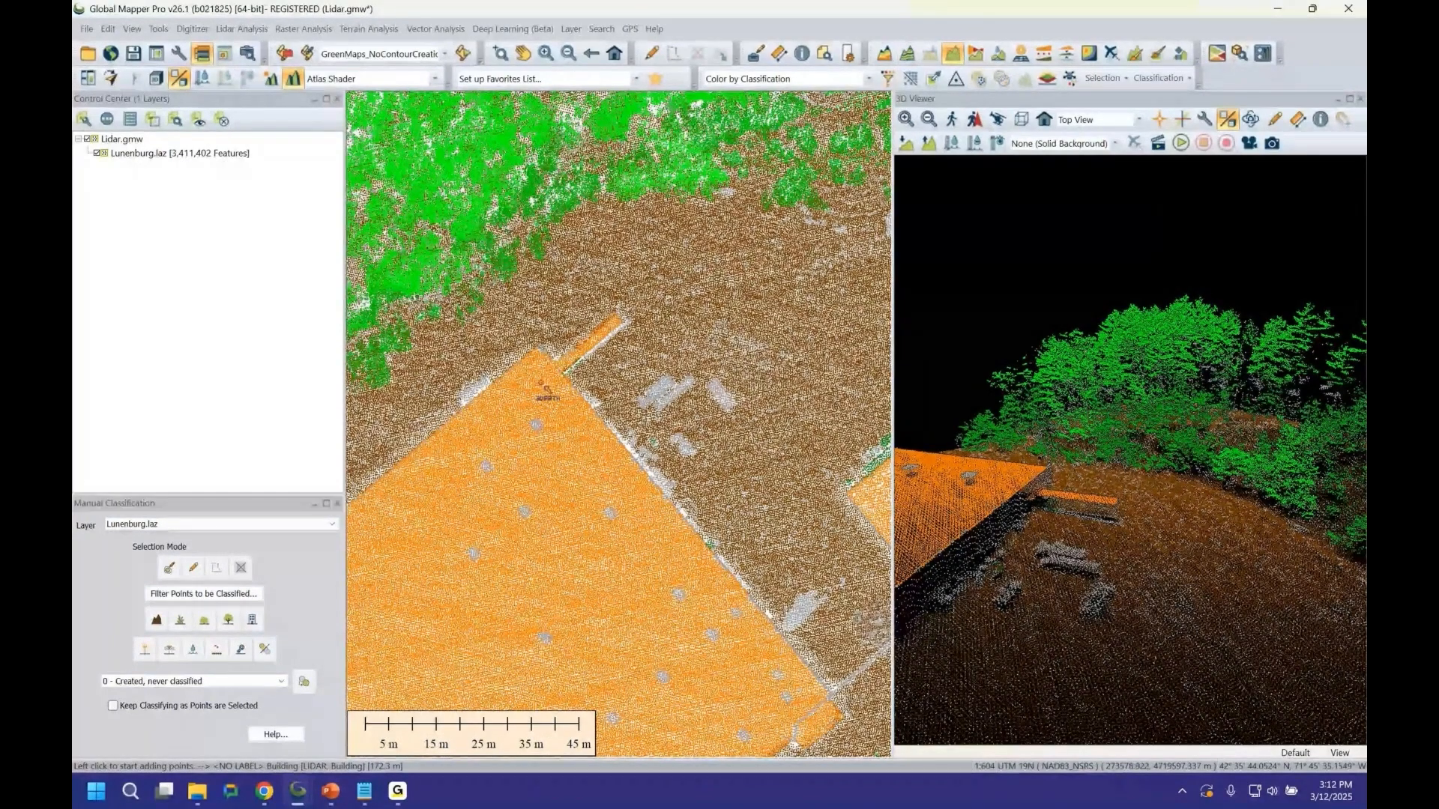
pyautogui.moveTo(542, 385); pyautogui.dragTo(635, 304)
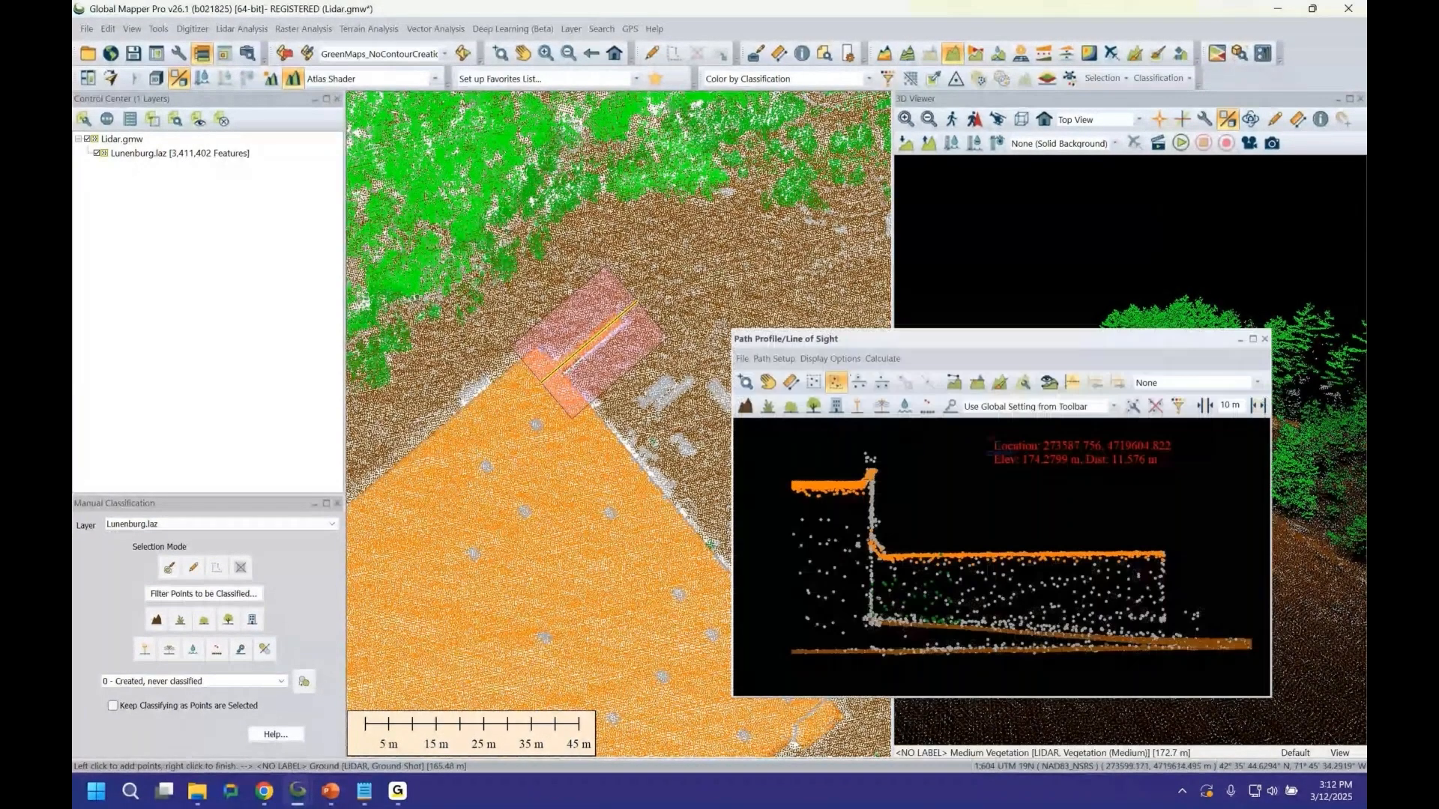
# Select the elevated strip points with a polygon in the path profile view.
pyautogui.moveTo(1032, 341); pyautogui.dragTo(1038, 263)
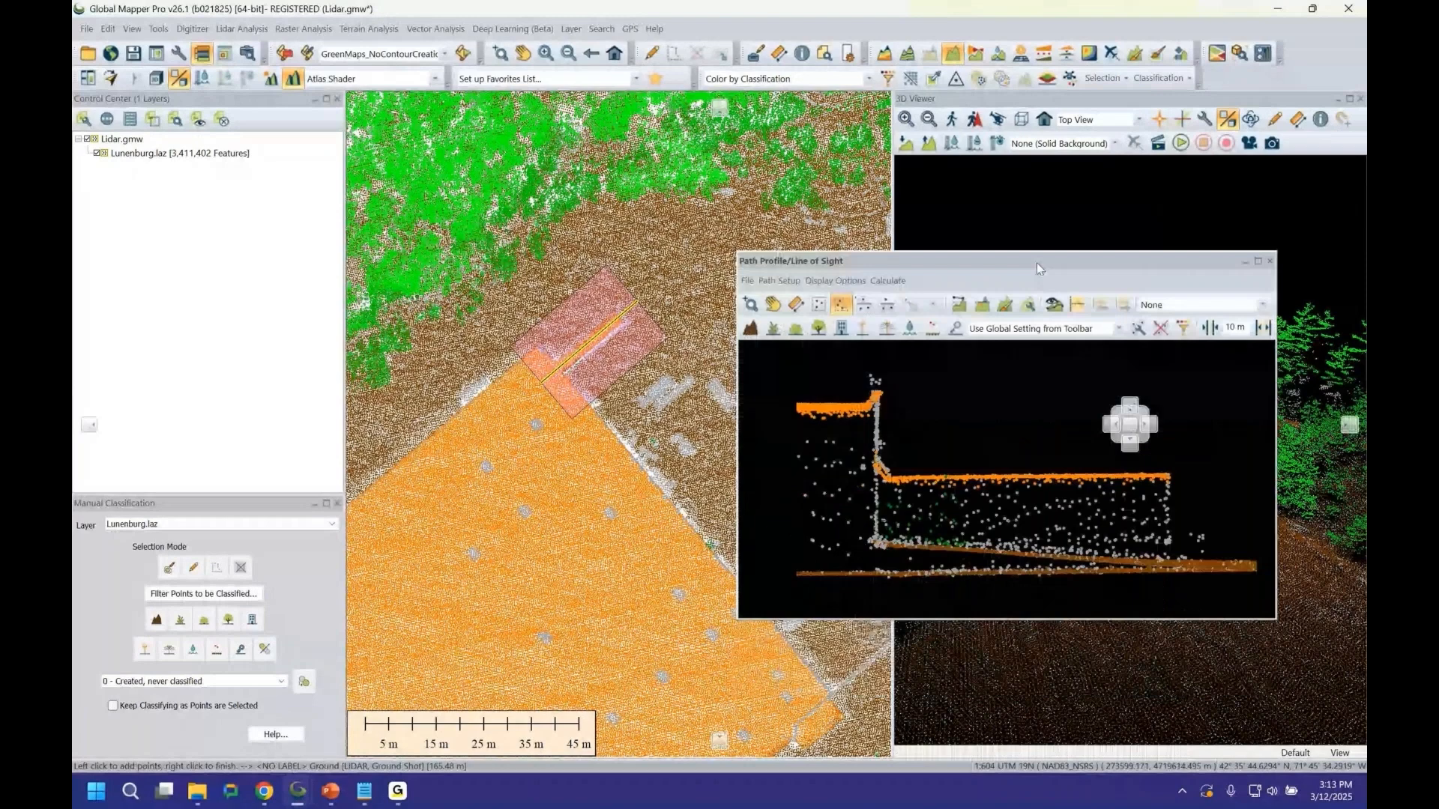
pyautogui.moveTo(738, 470); pyautogui.dragTo(571, 494)
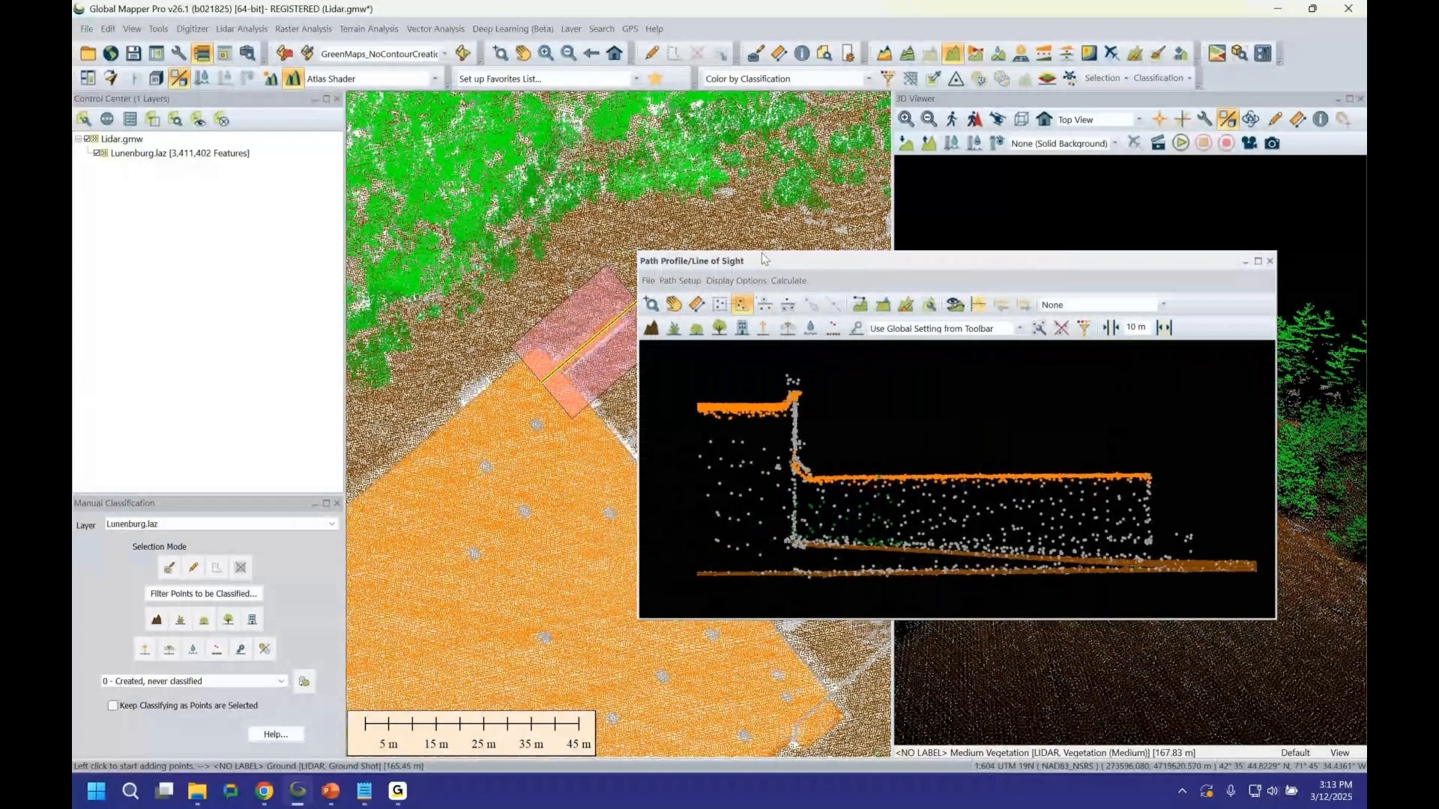
pyautogui.moveTo(763, 259); pyautogui.dragTo(820, 258)
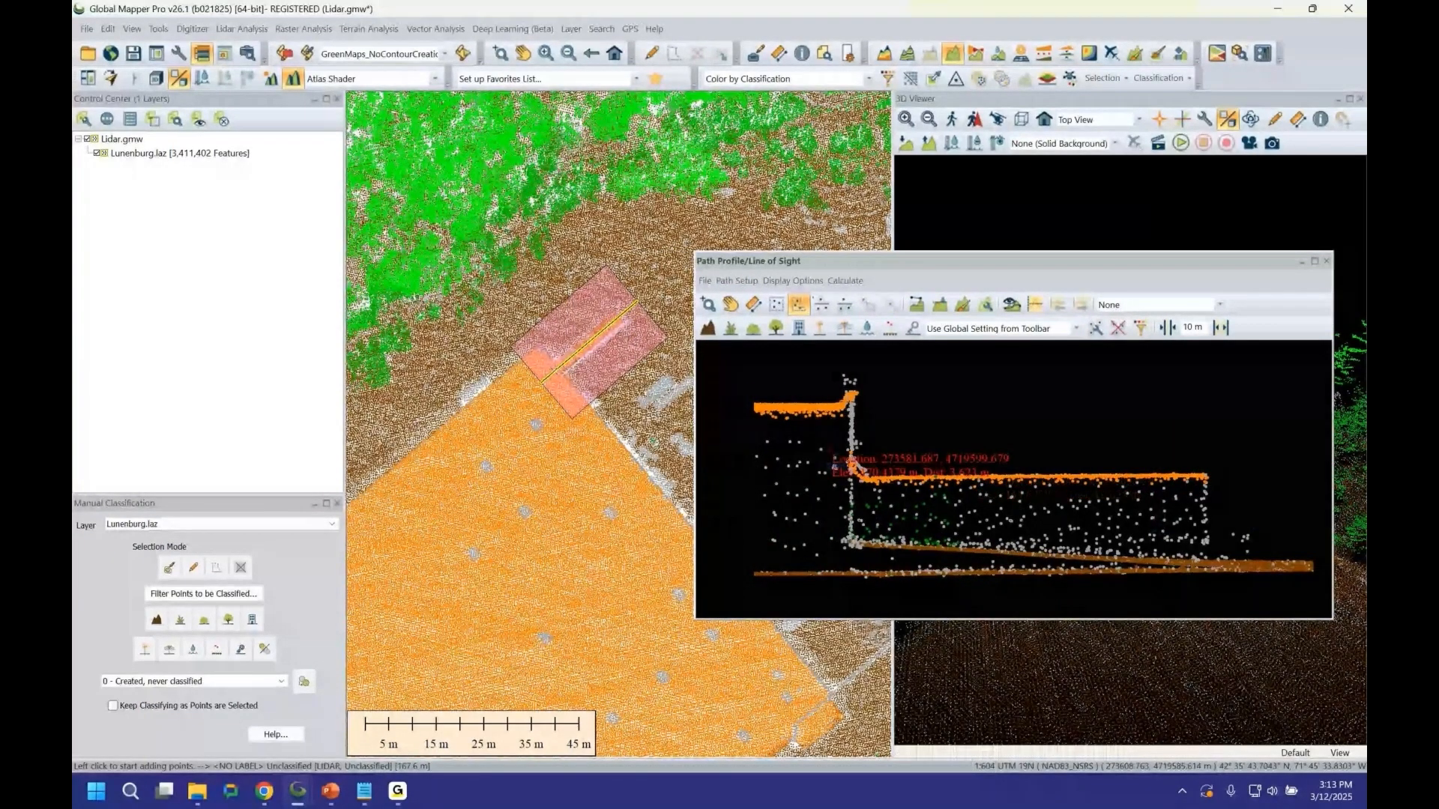
pyautogui.click(891, 431)
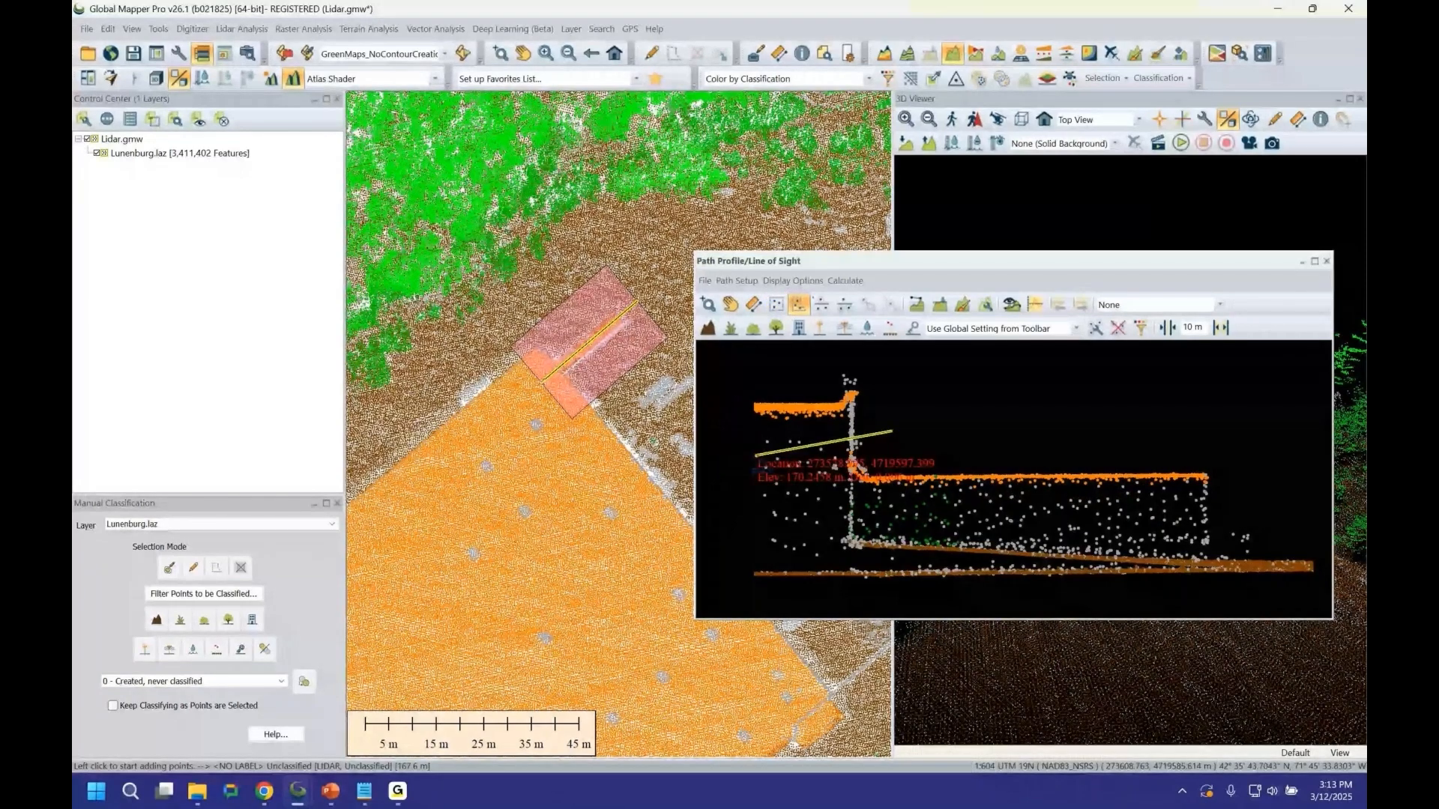
pyautogui.click(816, 444)
pyautogui.click(849, 540)
pyautogui.click(1259, 553)
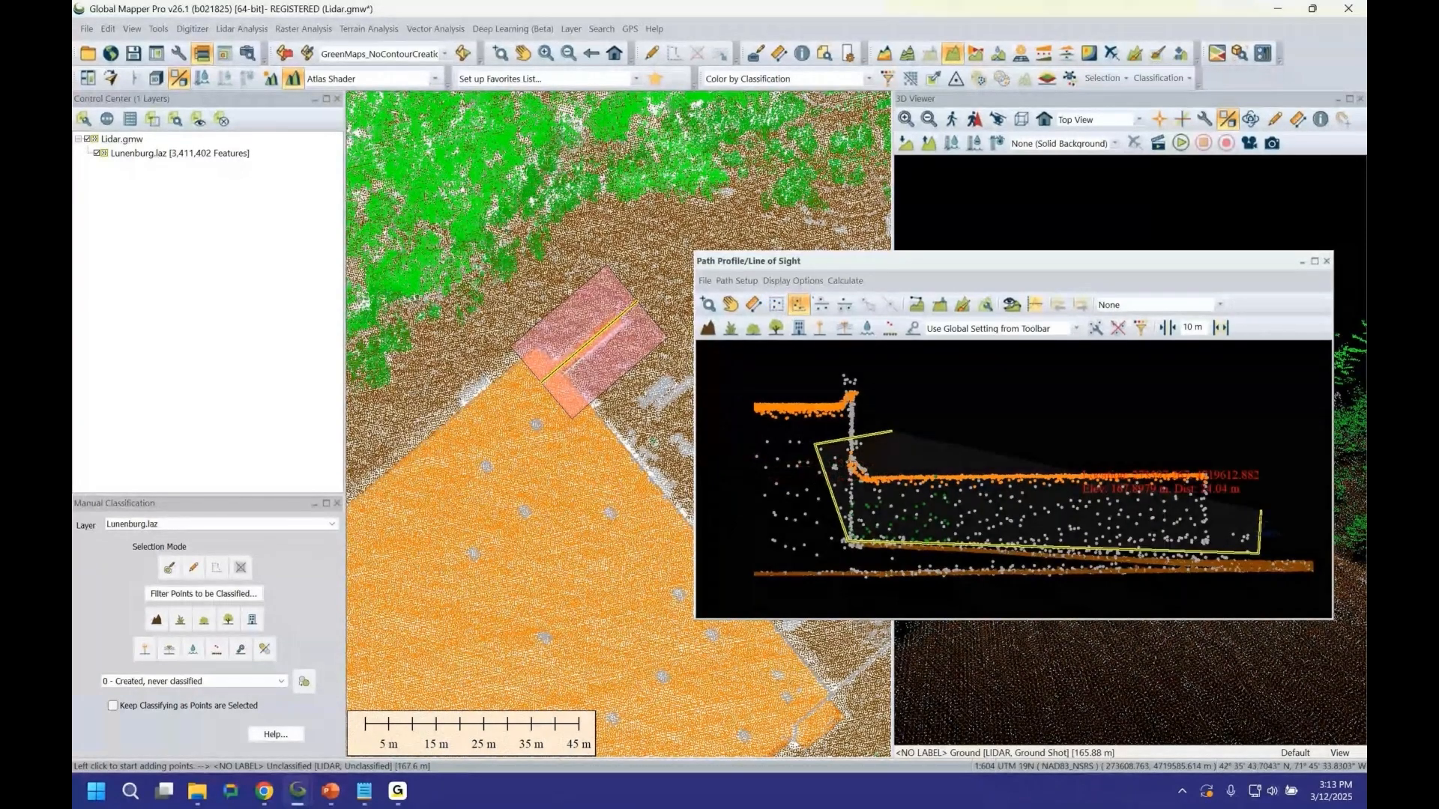
pyautogui.rightClick(1260, 459)
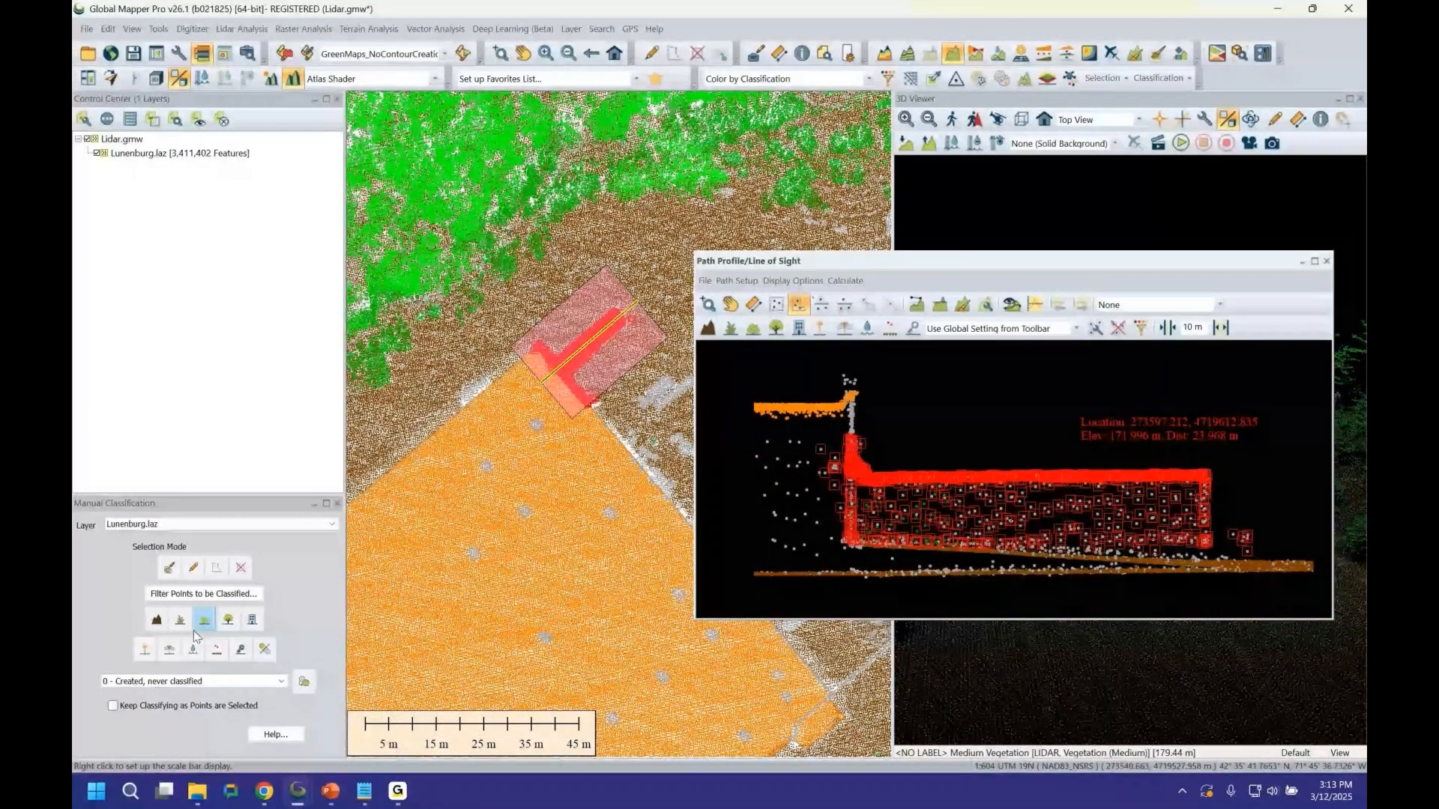
# Classify the selected profile points as 0 - Created, never classified and close the profile window.
pyautogui.click(283, 681)
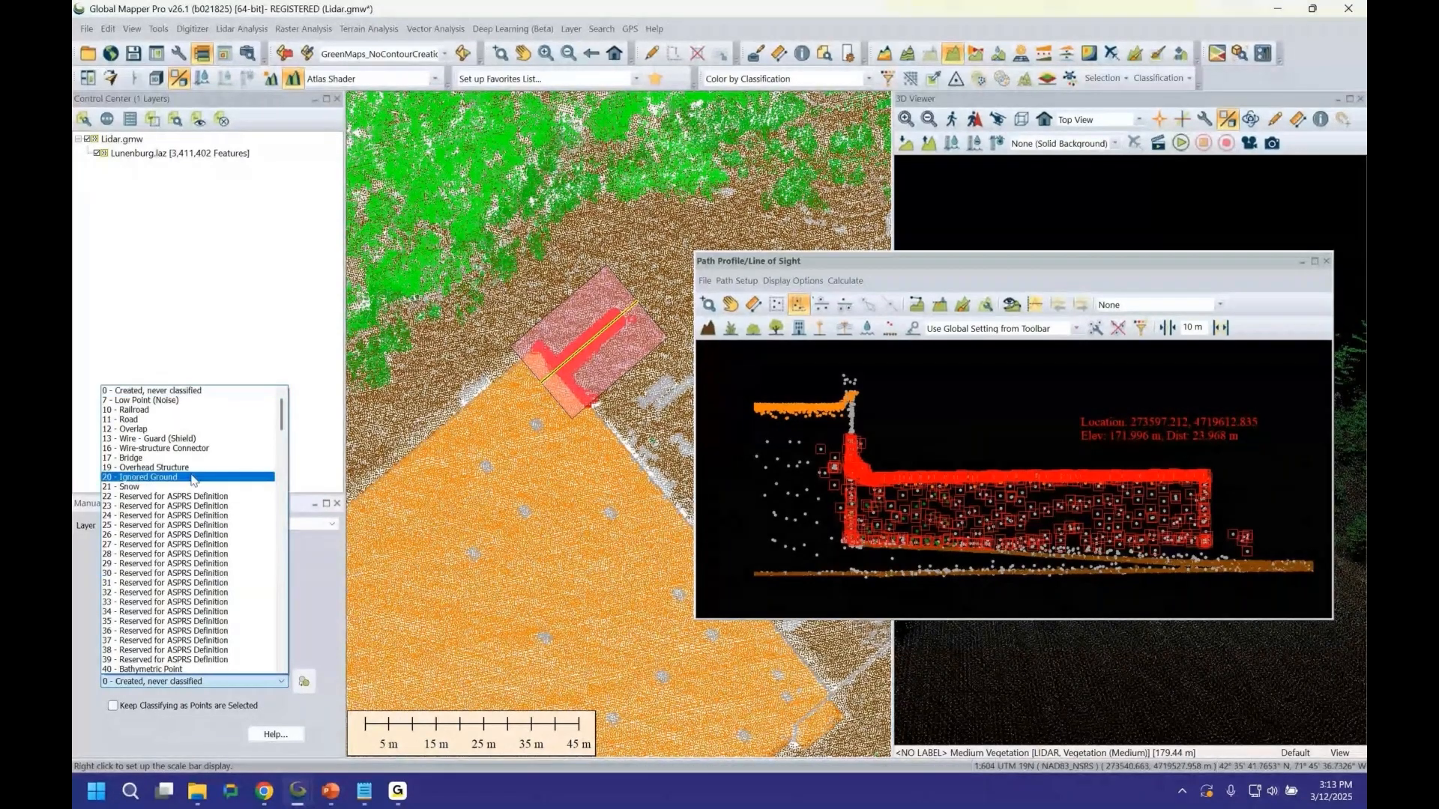
pyautogui.scroll(-10, 193, 480)
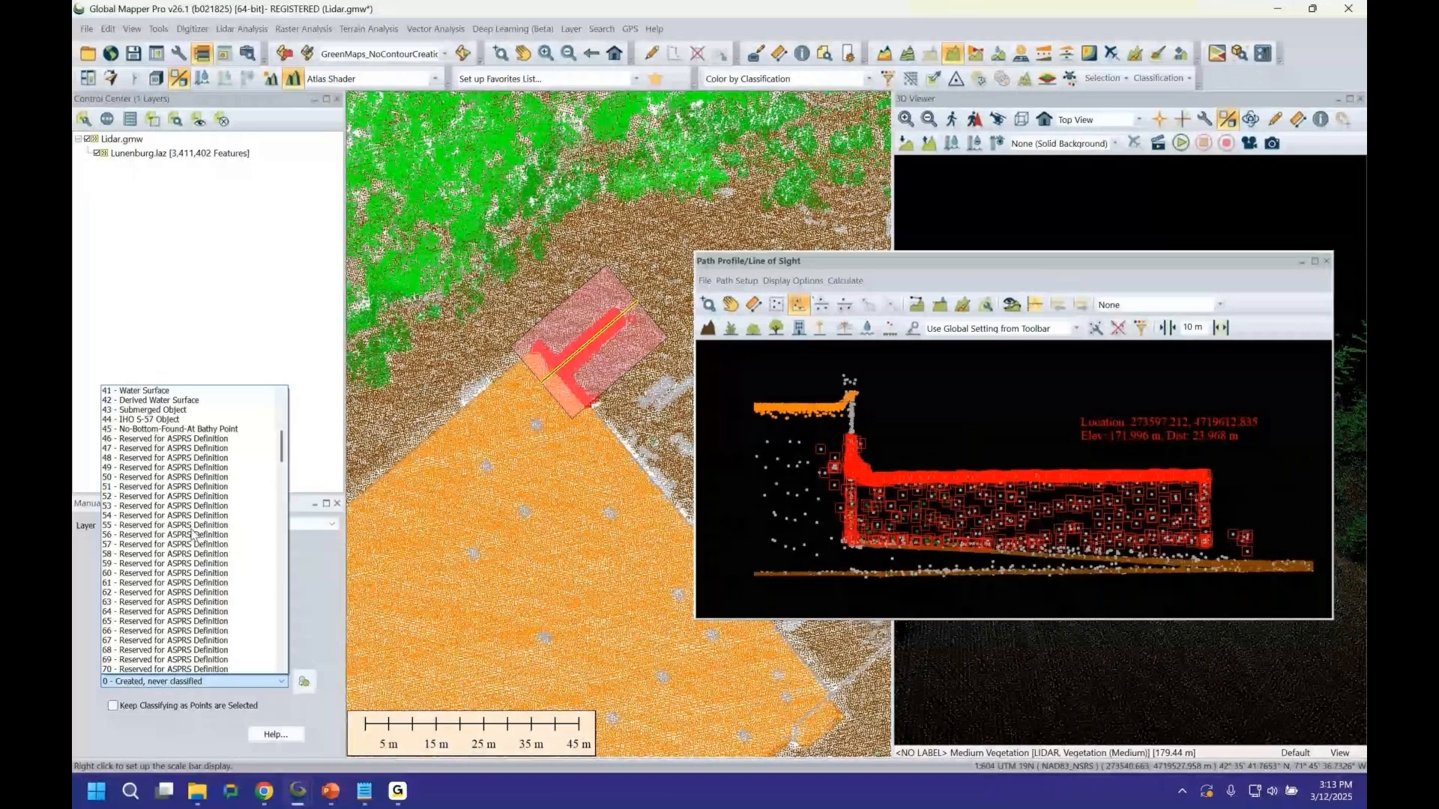
pyautogui.scroll(10, 193, 533)
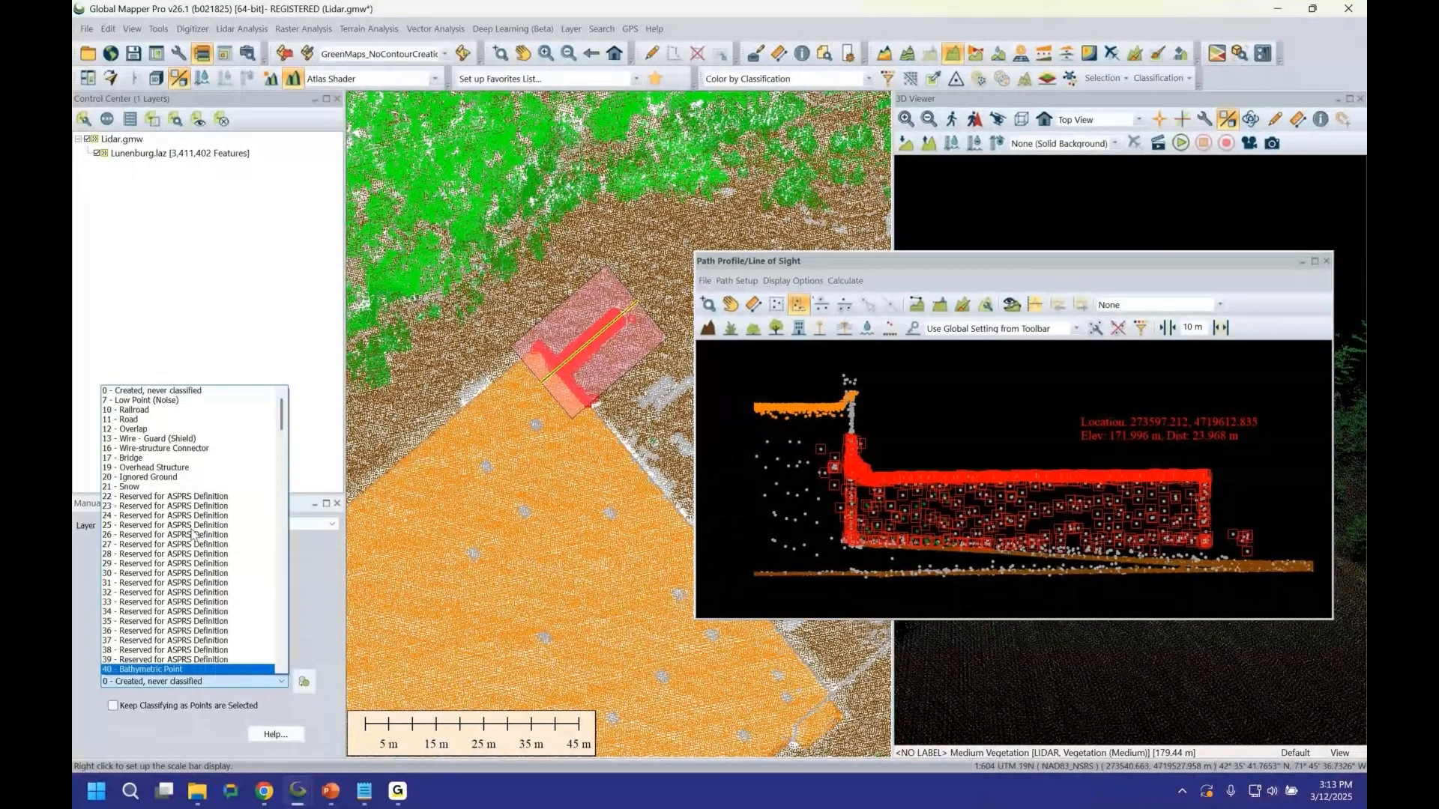
pyautogui.click(164, 393)
pyautogui.click(310, 685)
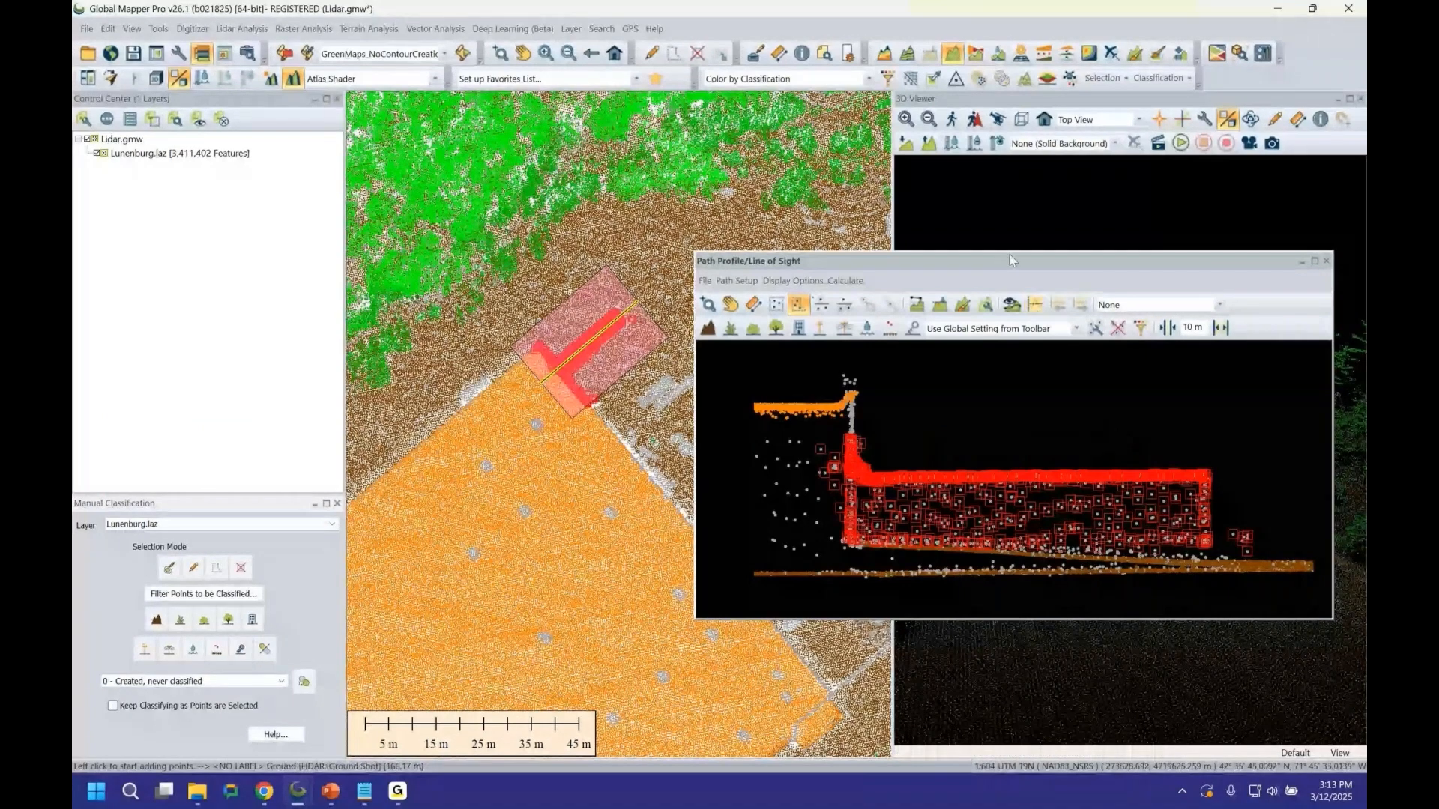
pyautogui.moveTo(1010, 261); pyautogui.dragTo(966, 284)
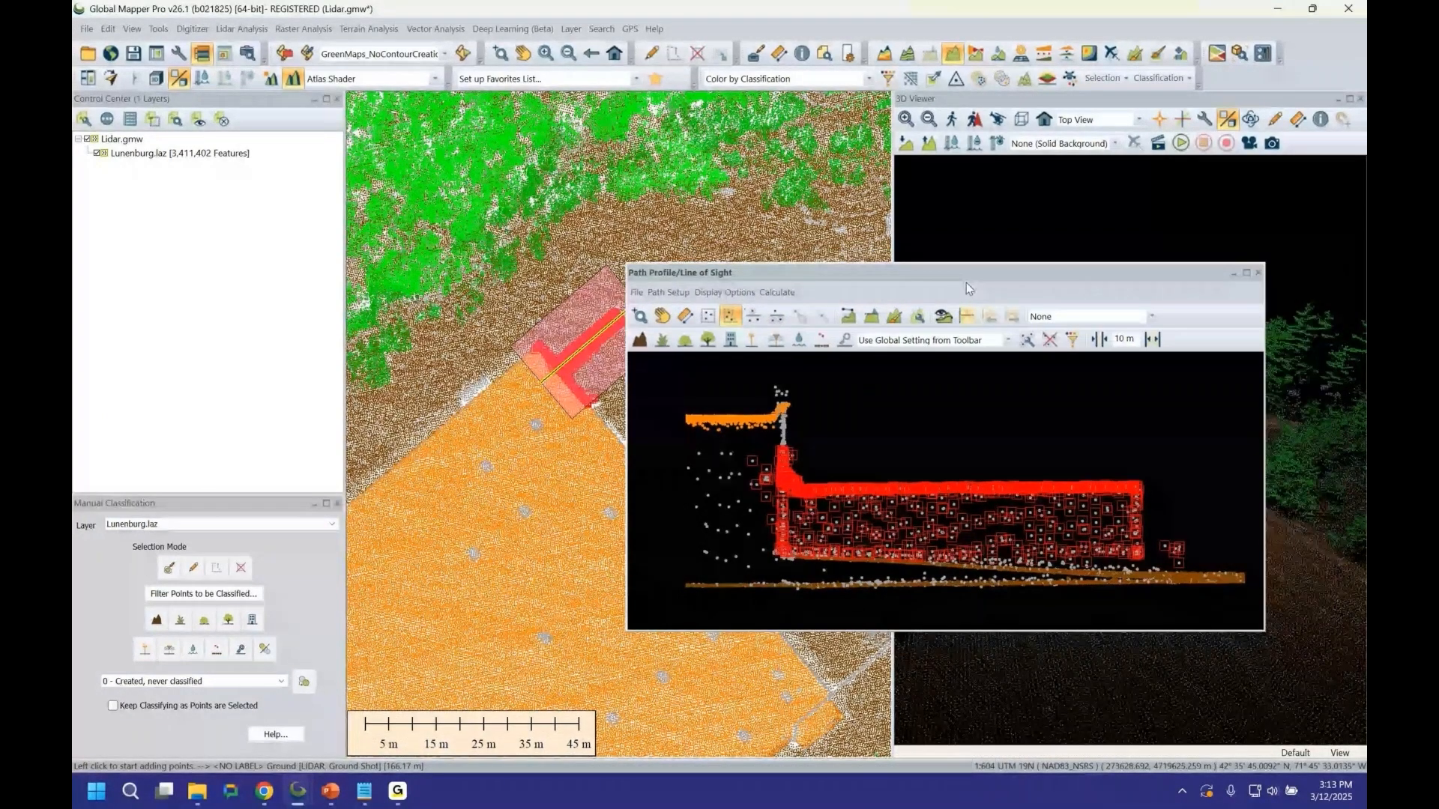
pyautogui.click(1259, 272)
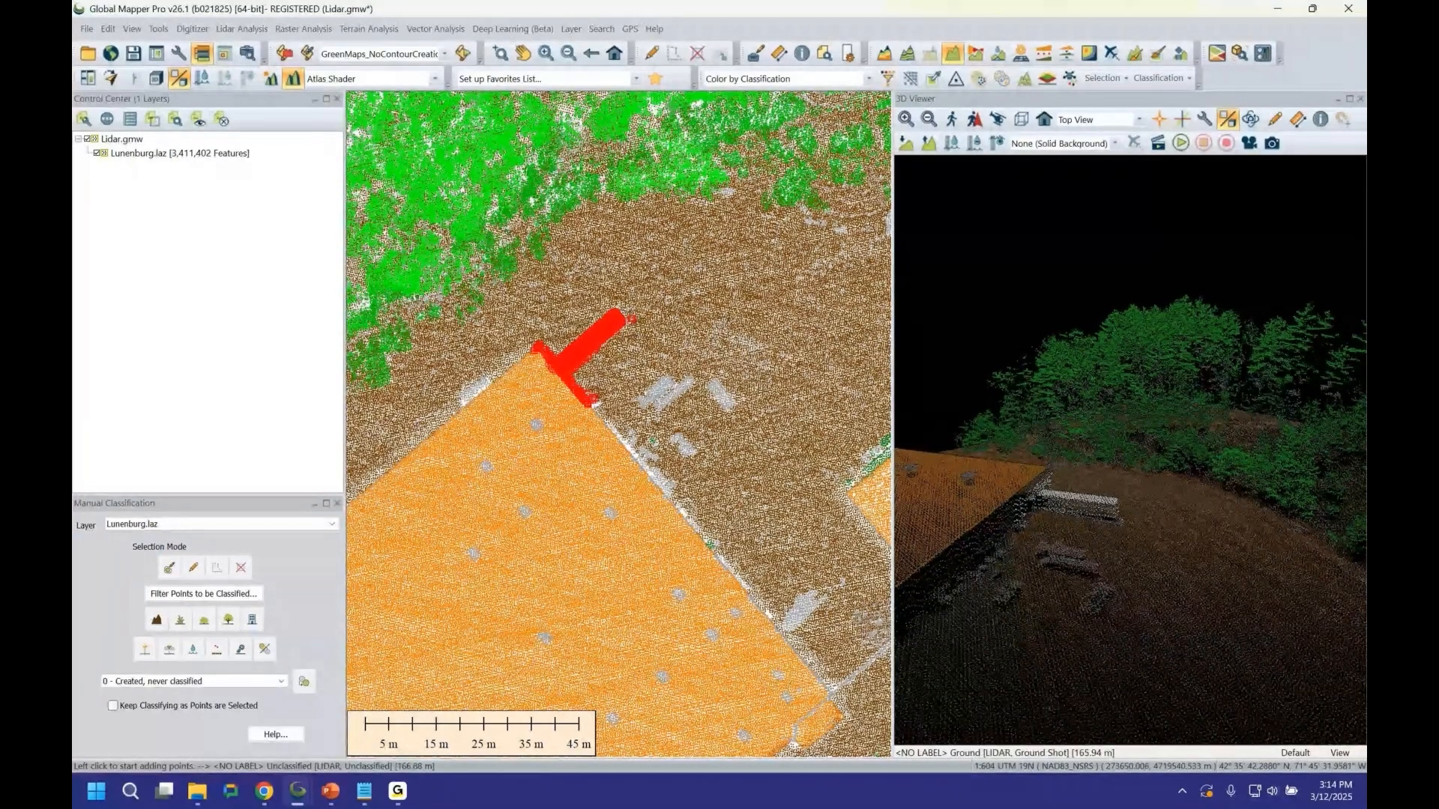
pyautogui.hotkey('alt', 'Tab')
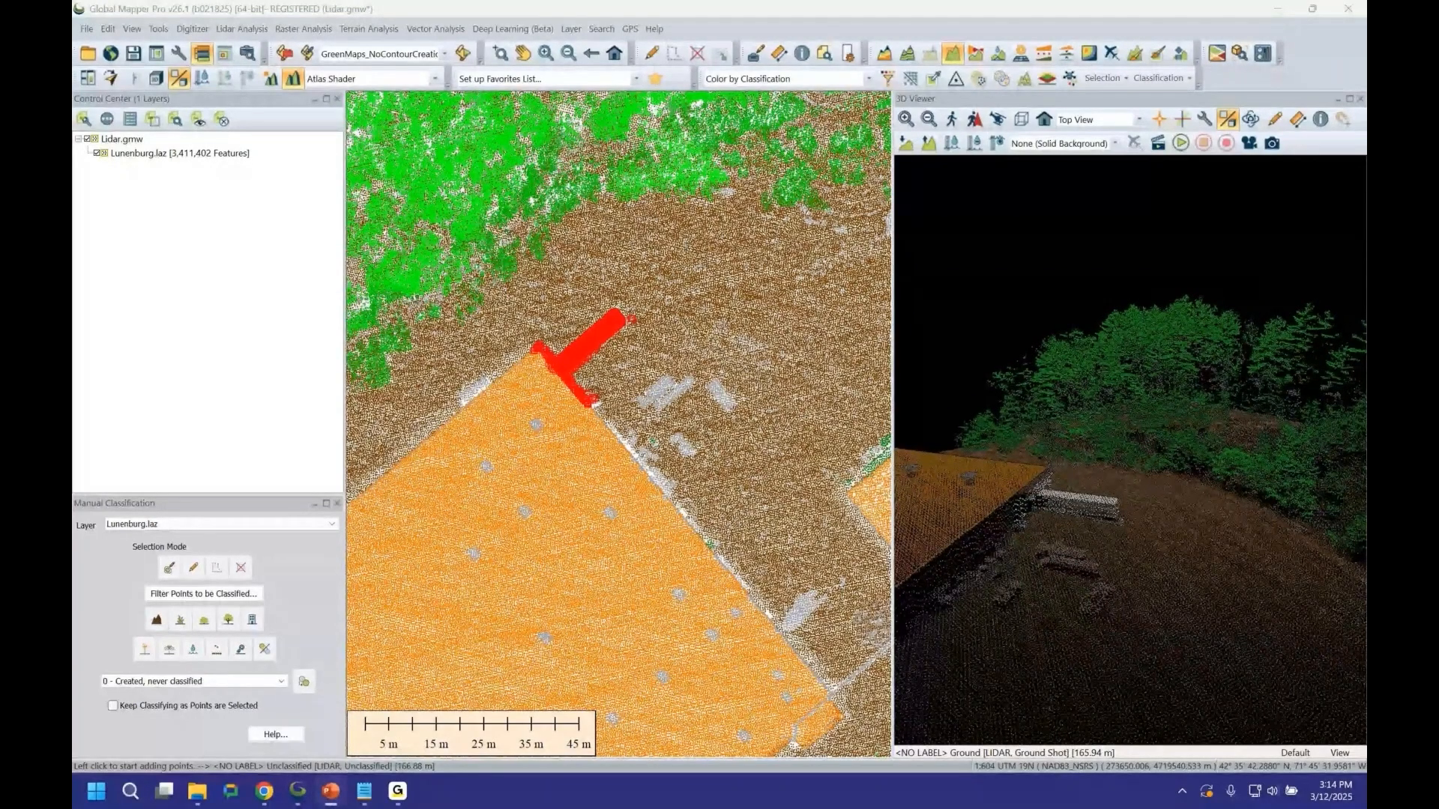
pyautogui.hotkey('alt', 'Tab')
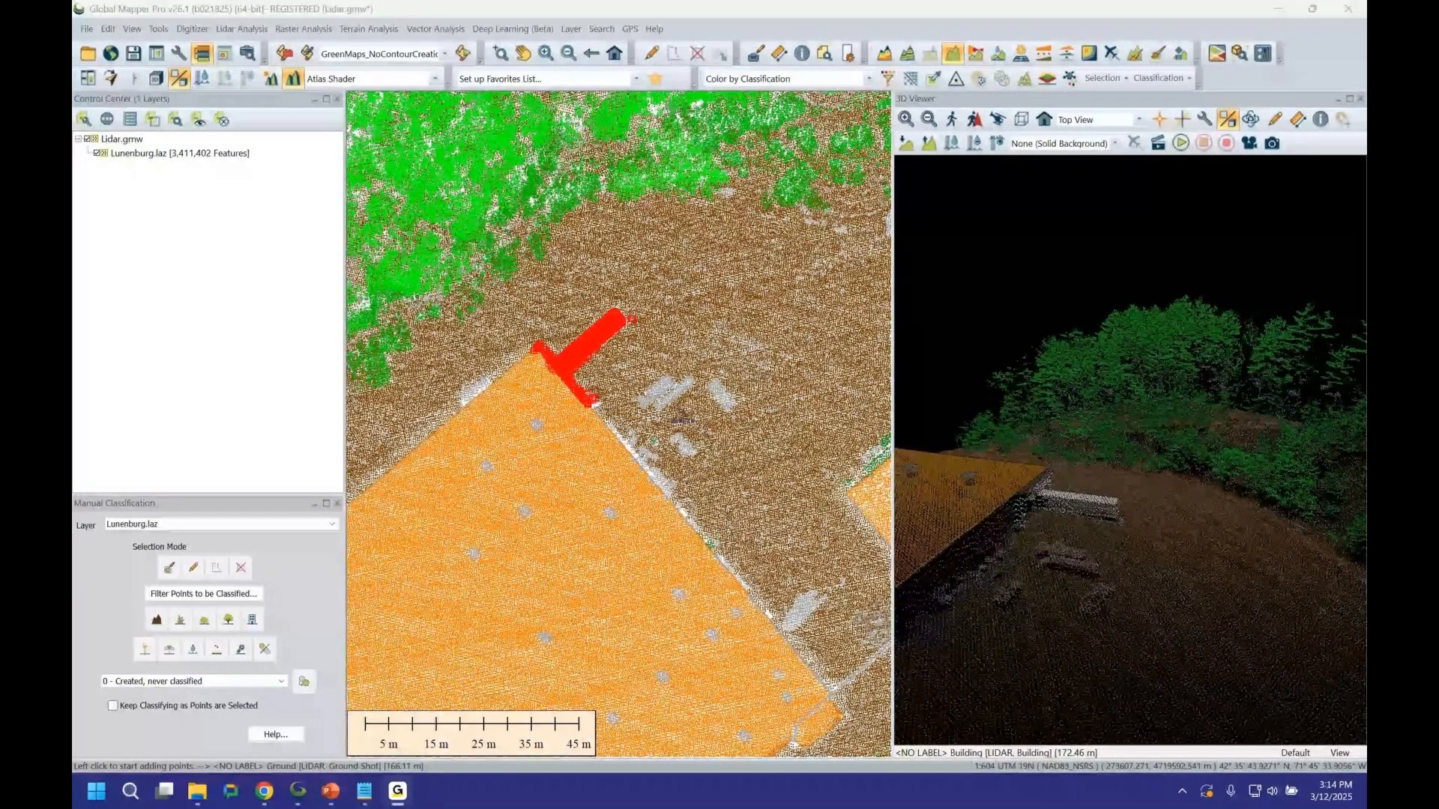
pyautogui.hotkey('alt', 'Tab')
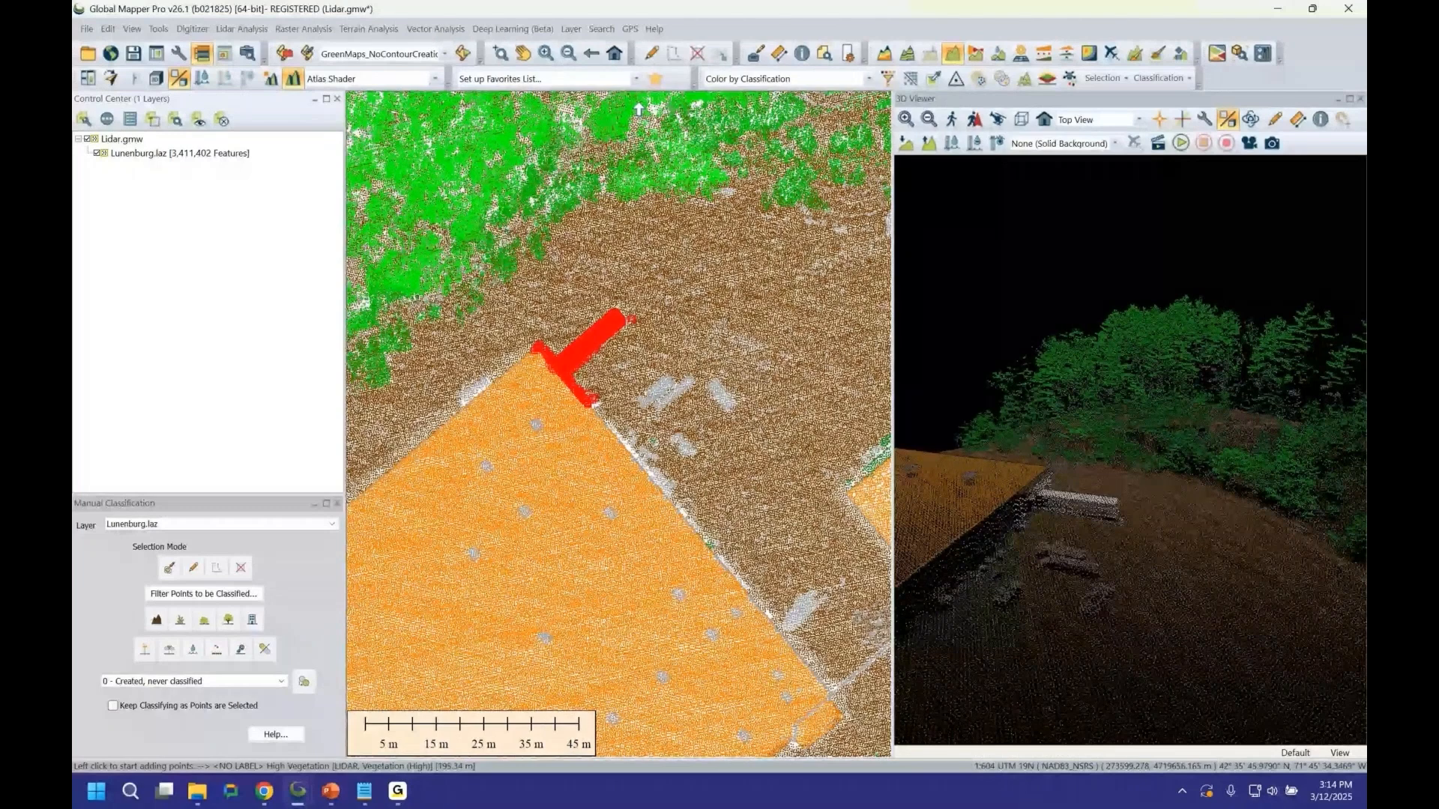
# Try sweep-selecting the strip points beside the building corner in the 3D viewer, enlarging the box, then clear the selection.
pyautogui.click(1006, 596)
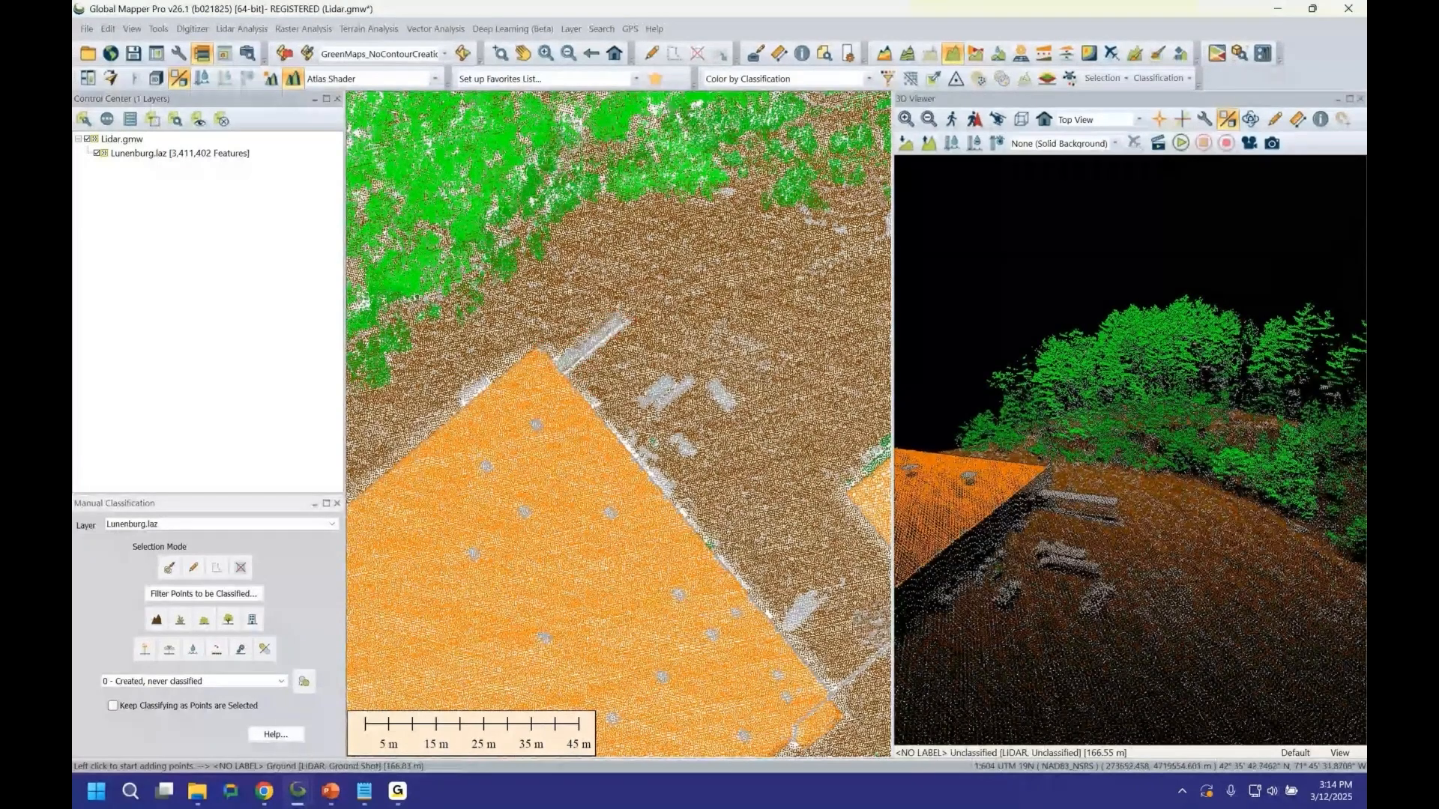
pyautogui.click(913, 774)
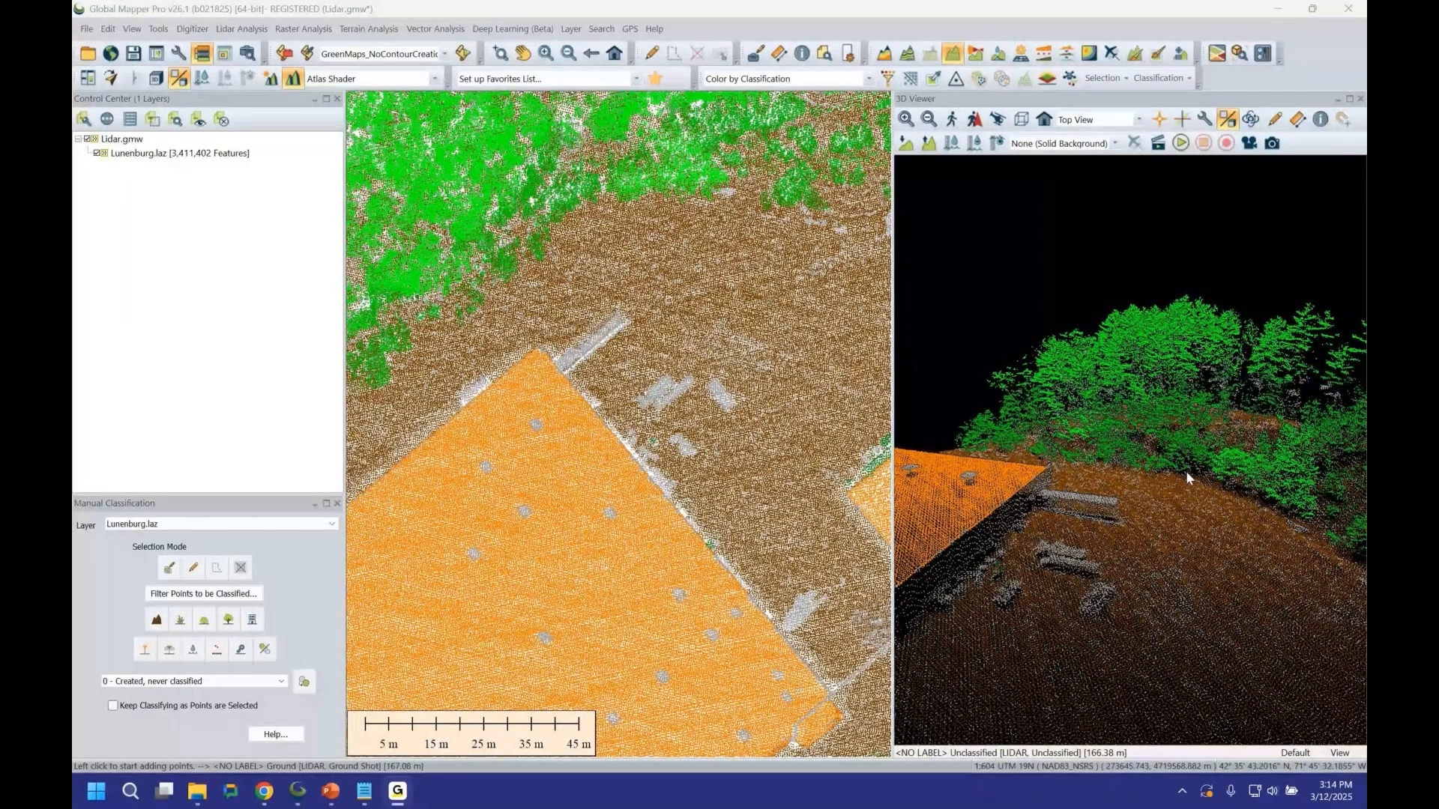
pyautogui.click(1275, 119)
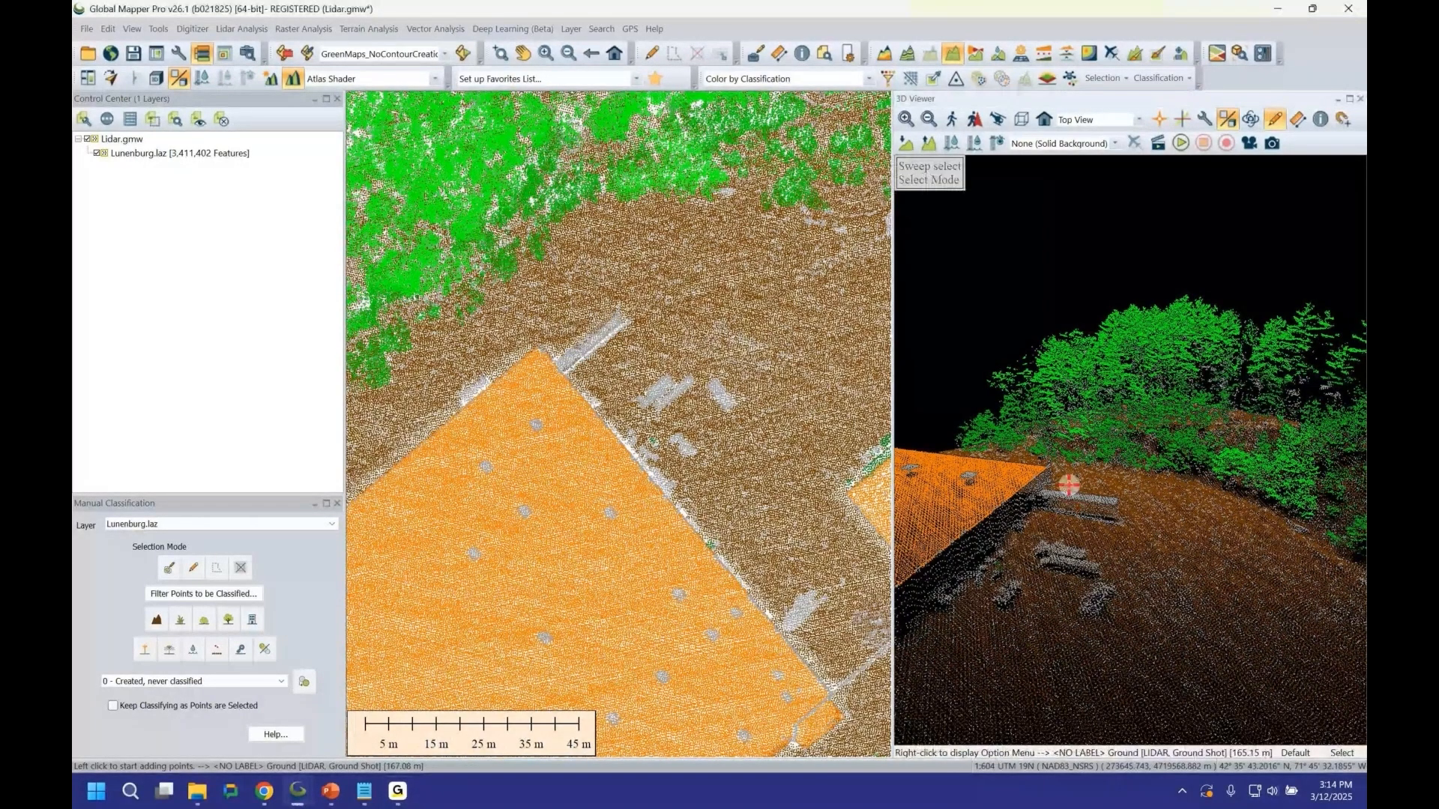
pyautogui.moveTo(1069, 485); pyautogui.dragTo(1137, 527)
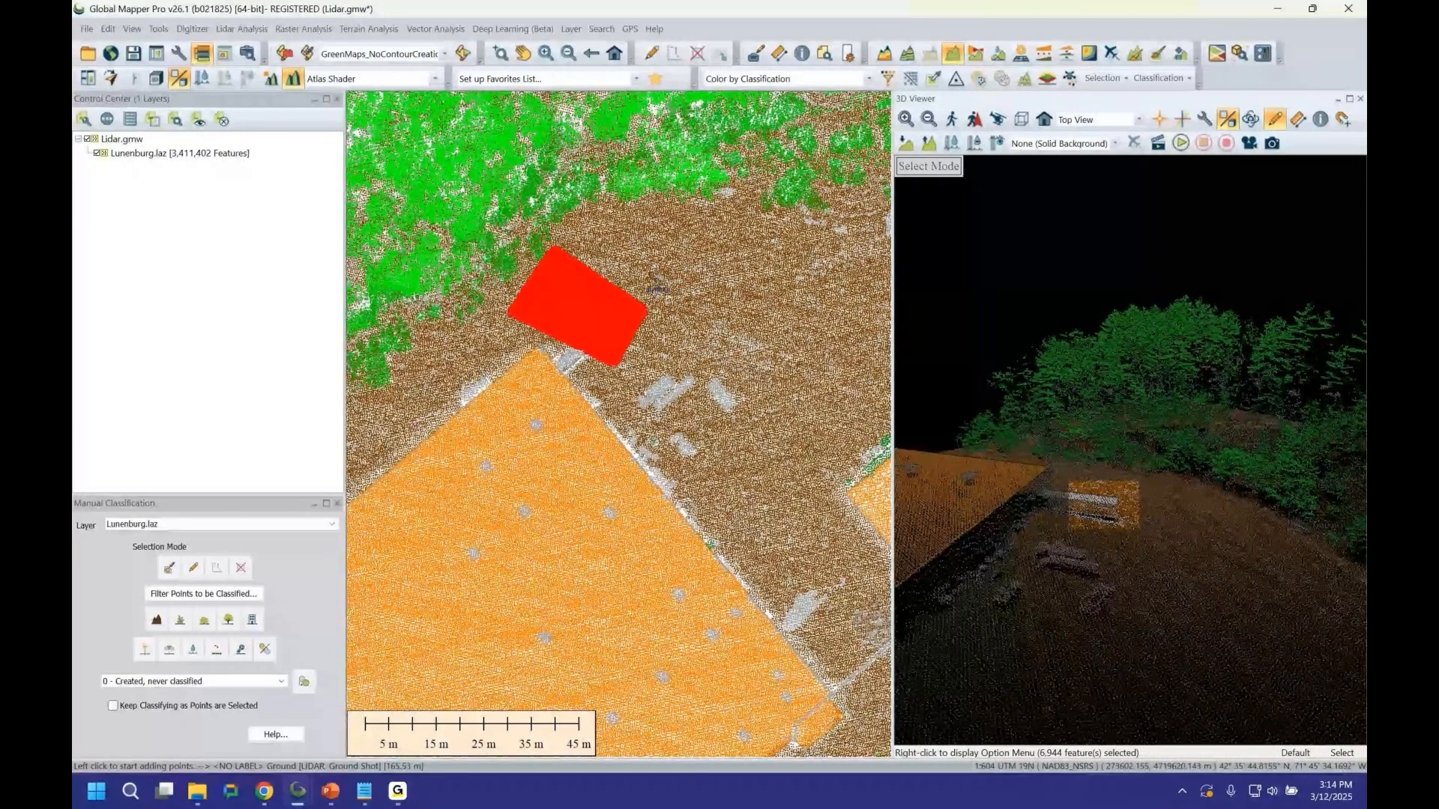
pyautogui.moveTo(1055, 477); pyautogui.dragTo(1183, 568)
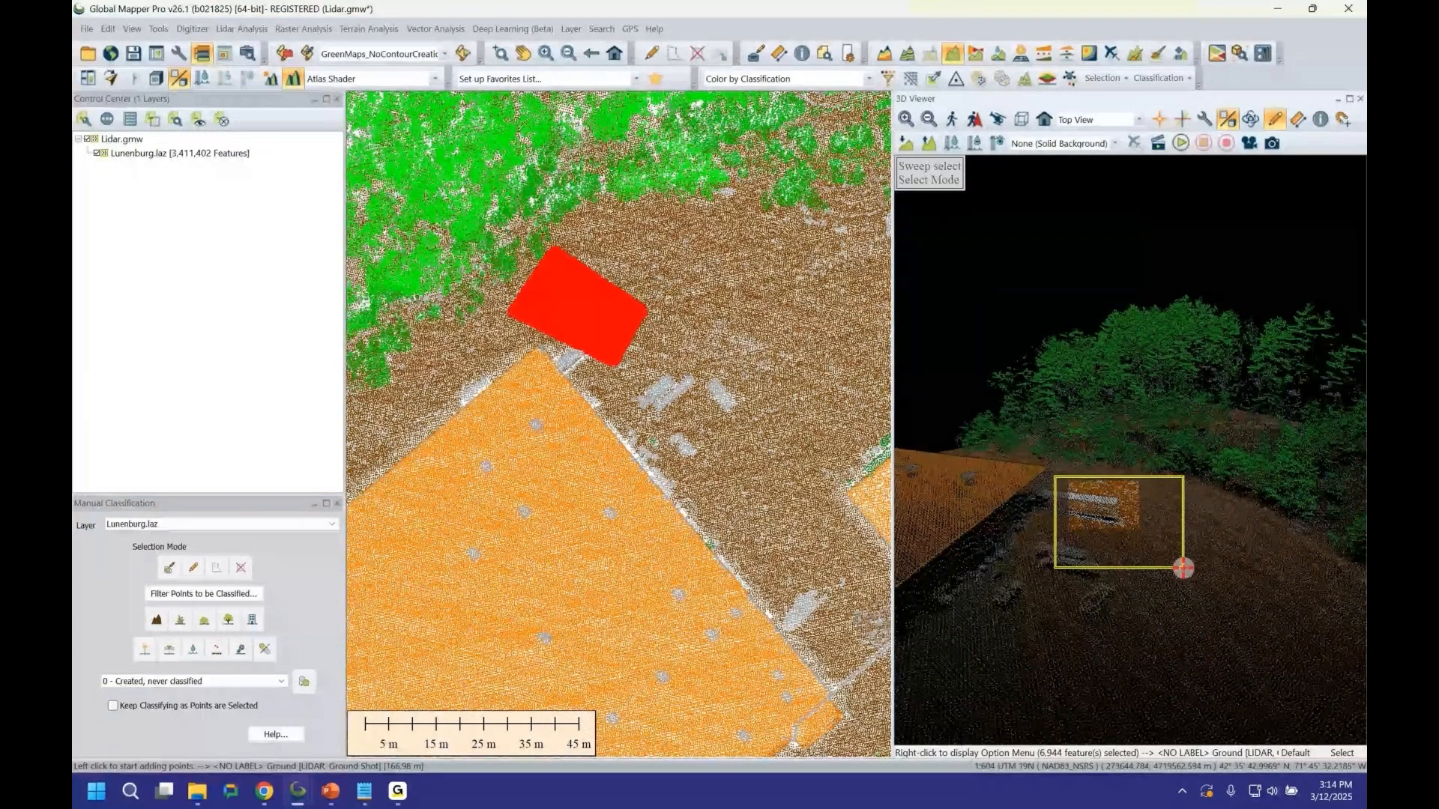
pyautogui.moveTo(1183, 568); pyautogui.dragTo(1184, 568)
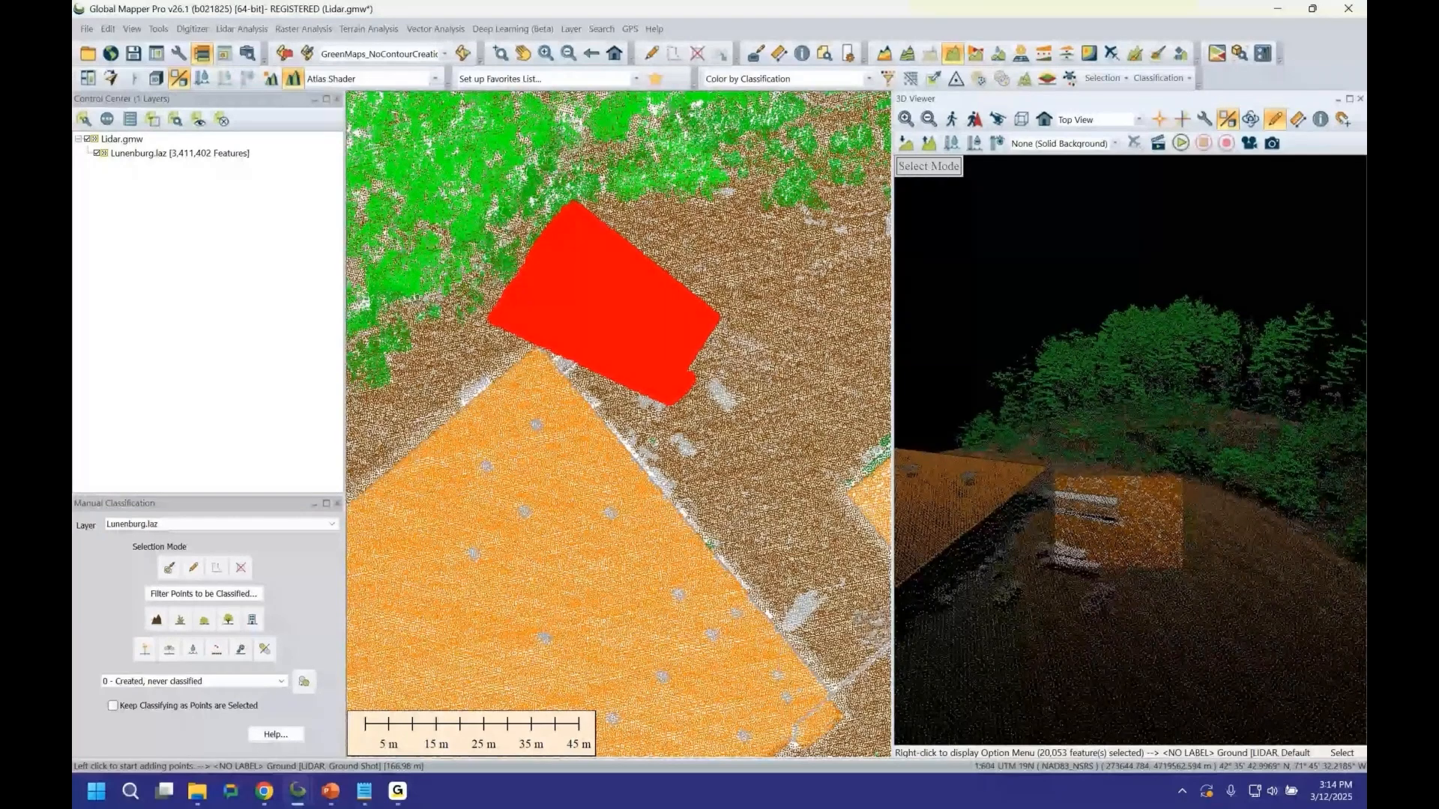
pyautogui.moveTo(1151, 457); pyautogui.dragTo(1237, 432, button='middle')
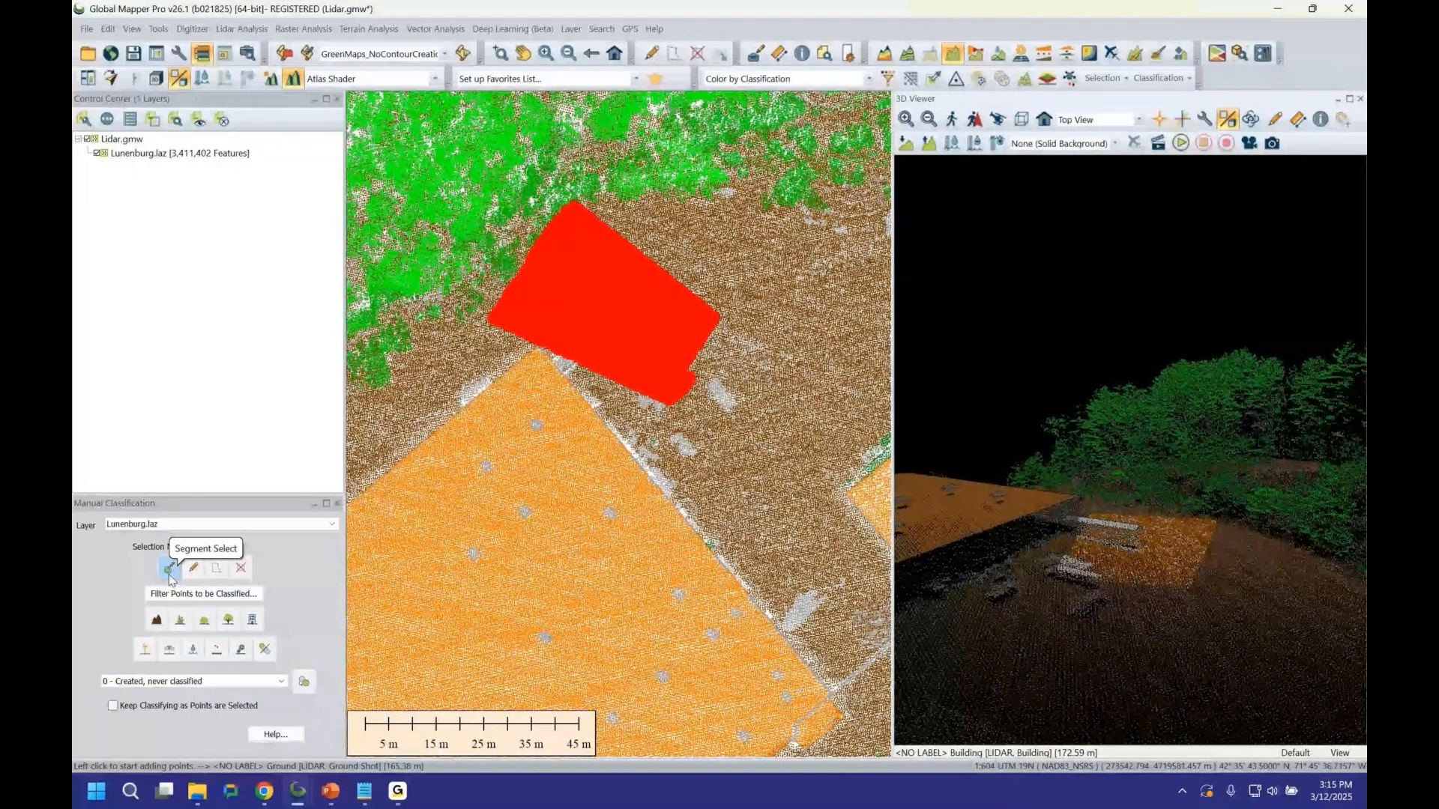
pyautogui.click(170, 569)
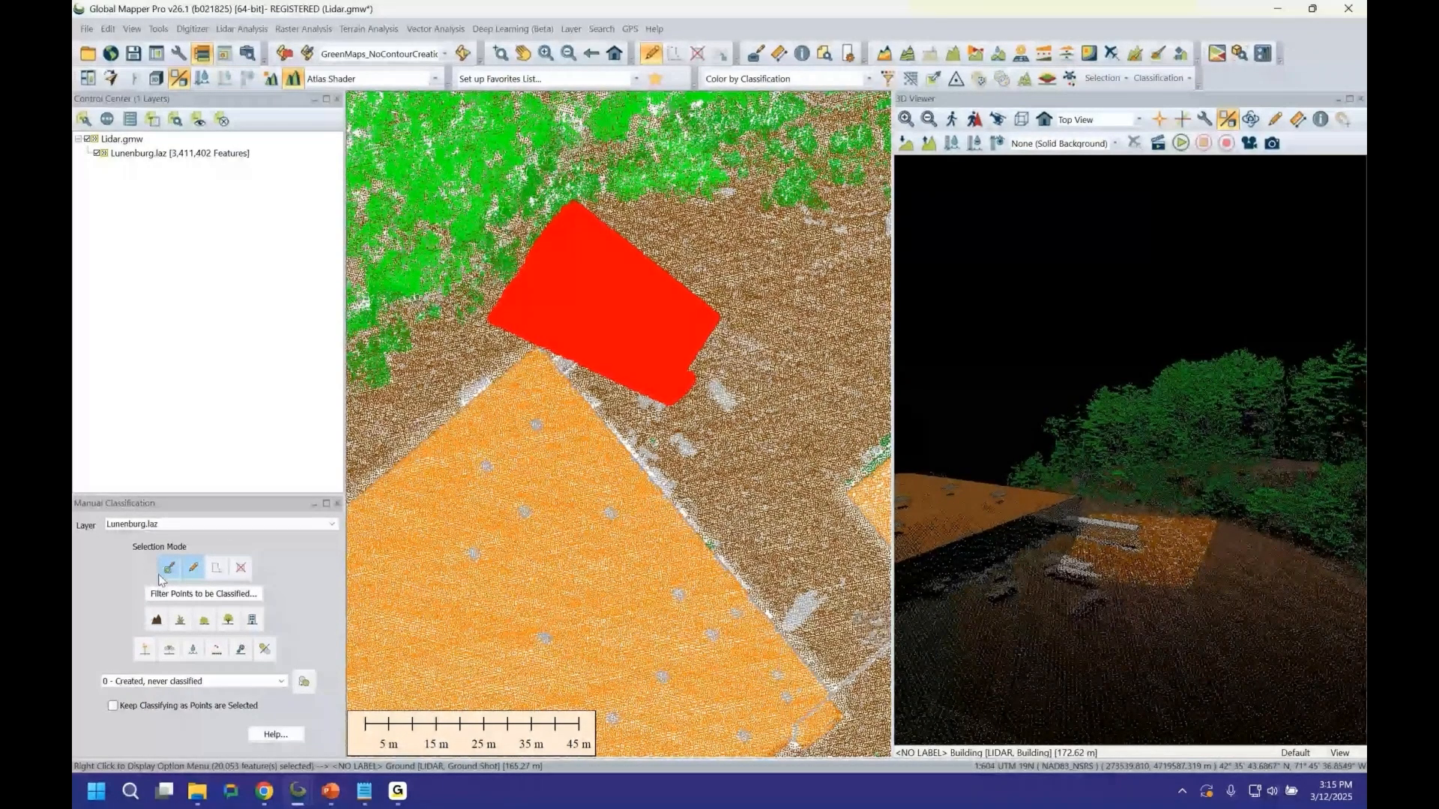
pyautogui.press('Escape')
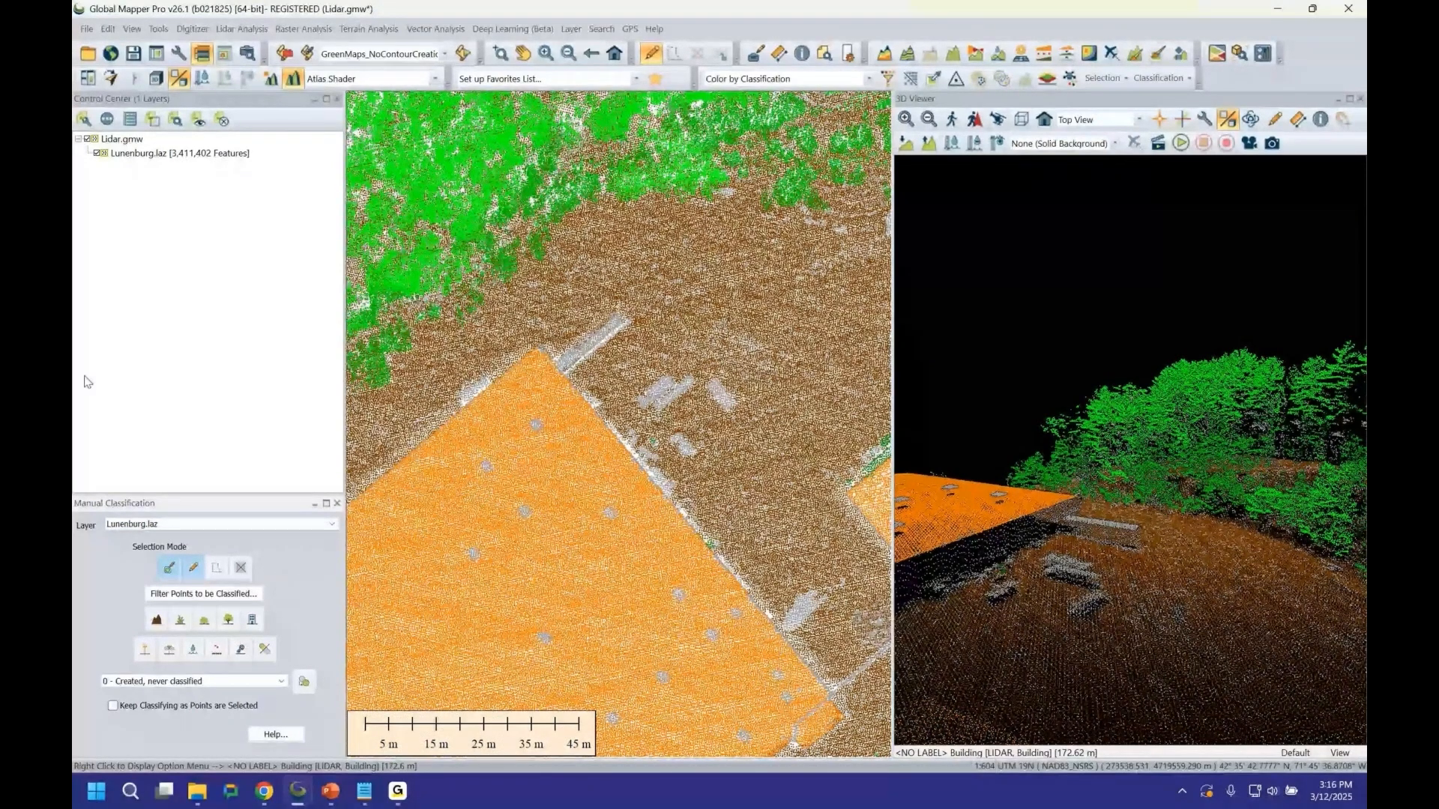
# Split the Lunenburg.laz layer into separate layers based on the CLASS attribute.
pyautogui.click(519, 54)
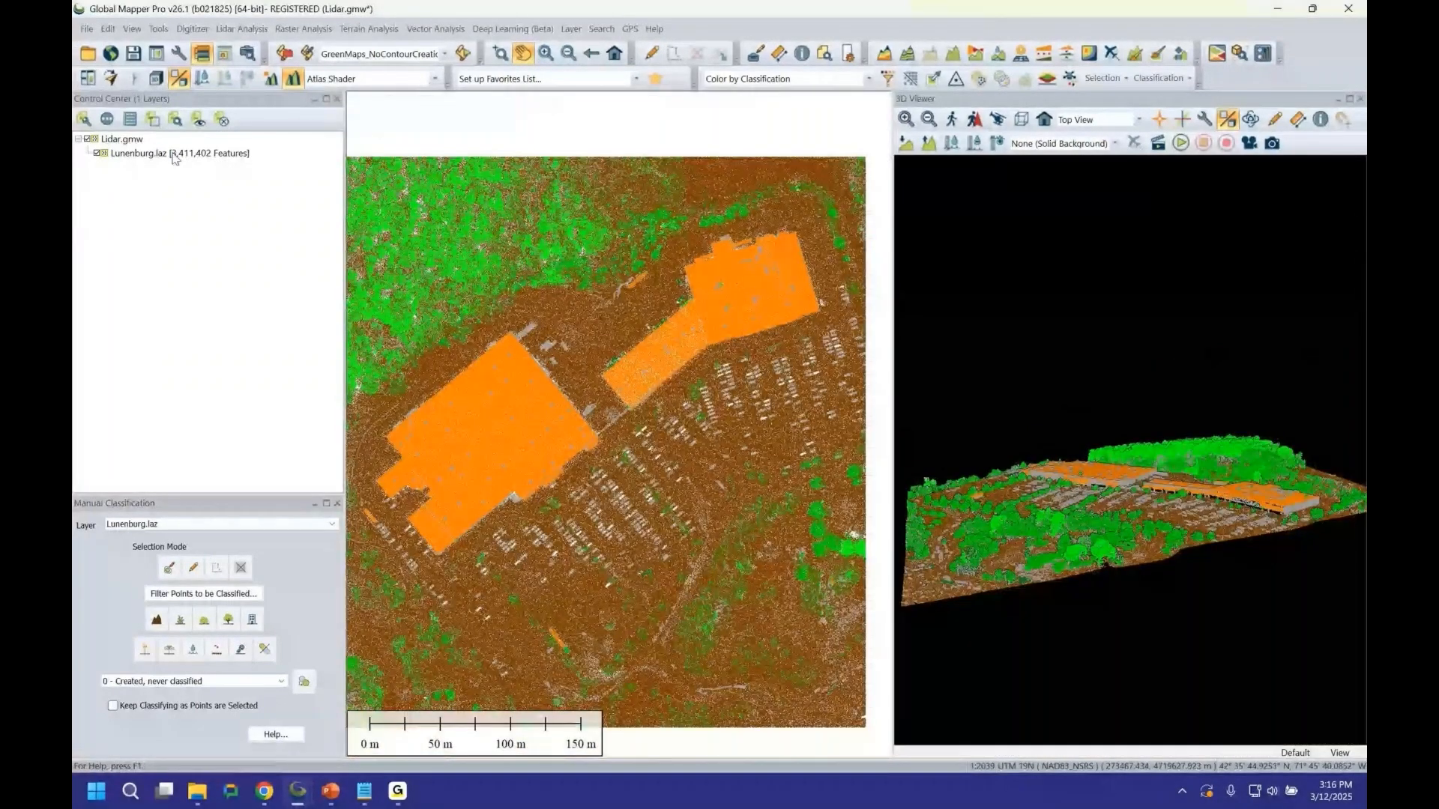
pyautogui.click(174, 154)
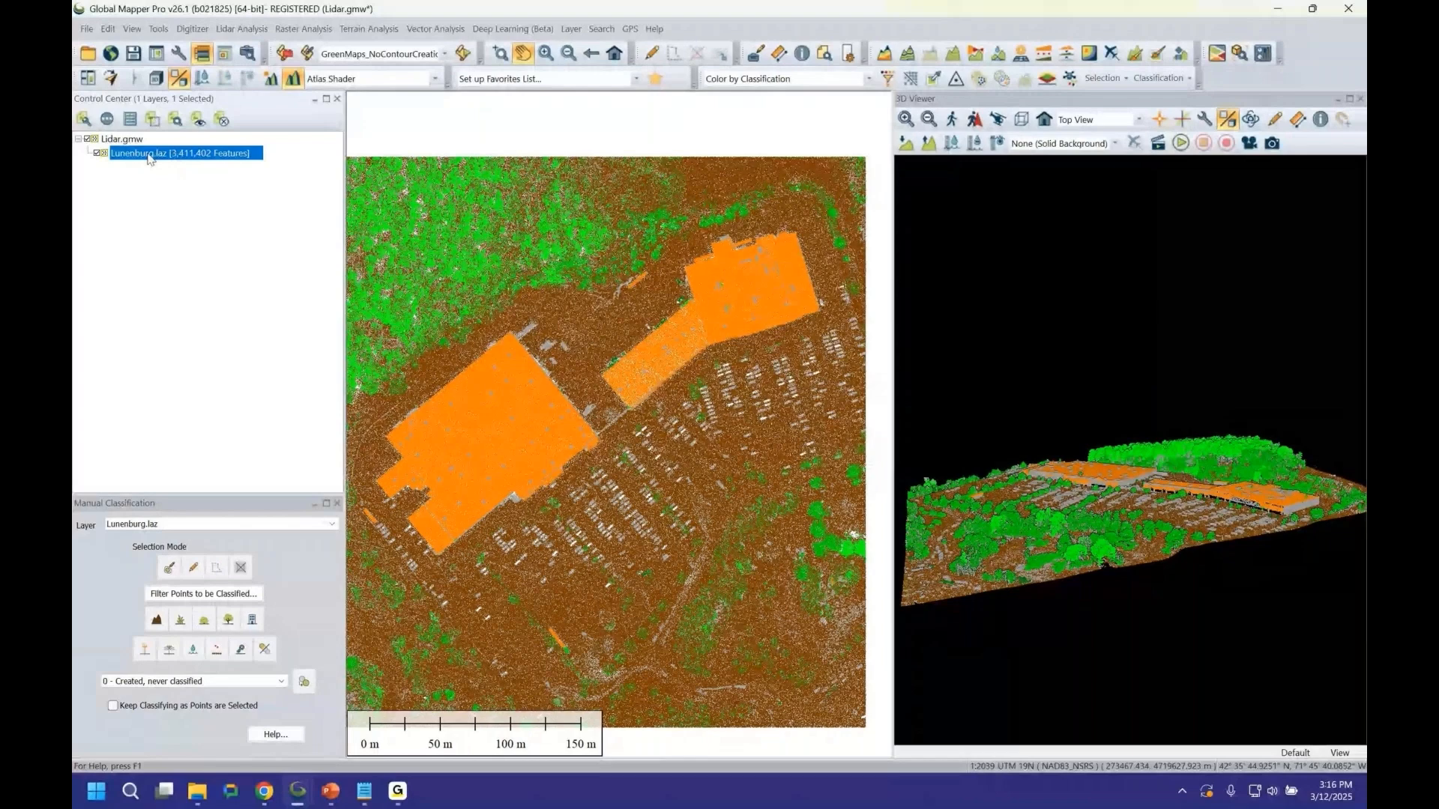
pyautogui.rightClick(149, 158)
pyautogui.moveTo(359, 619)
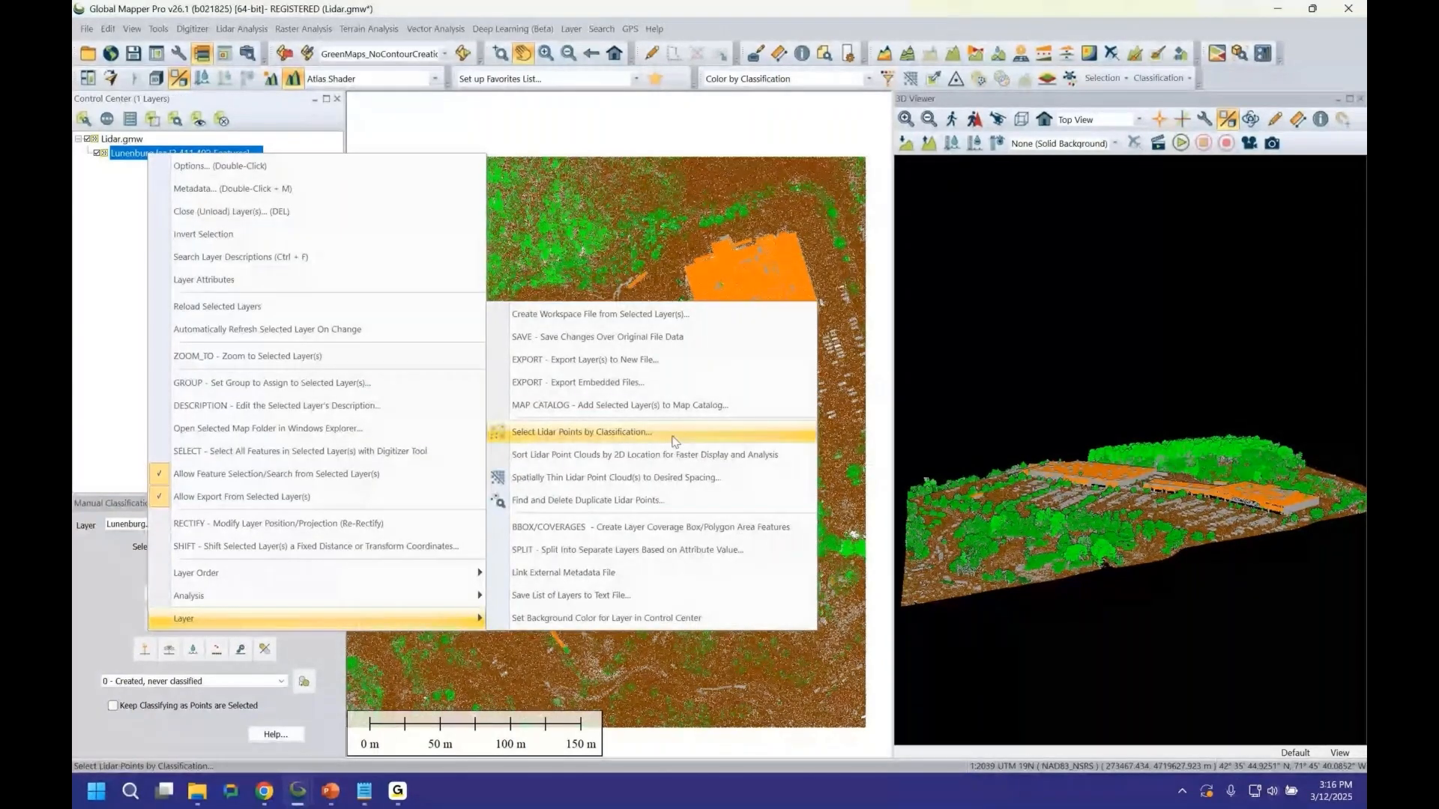
pyautogui.click(774, 553)
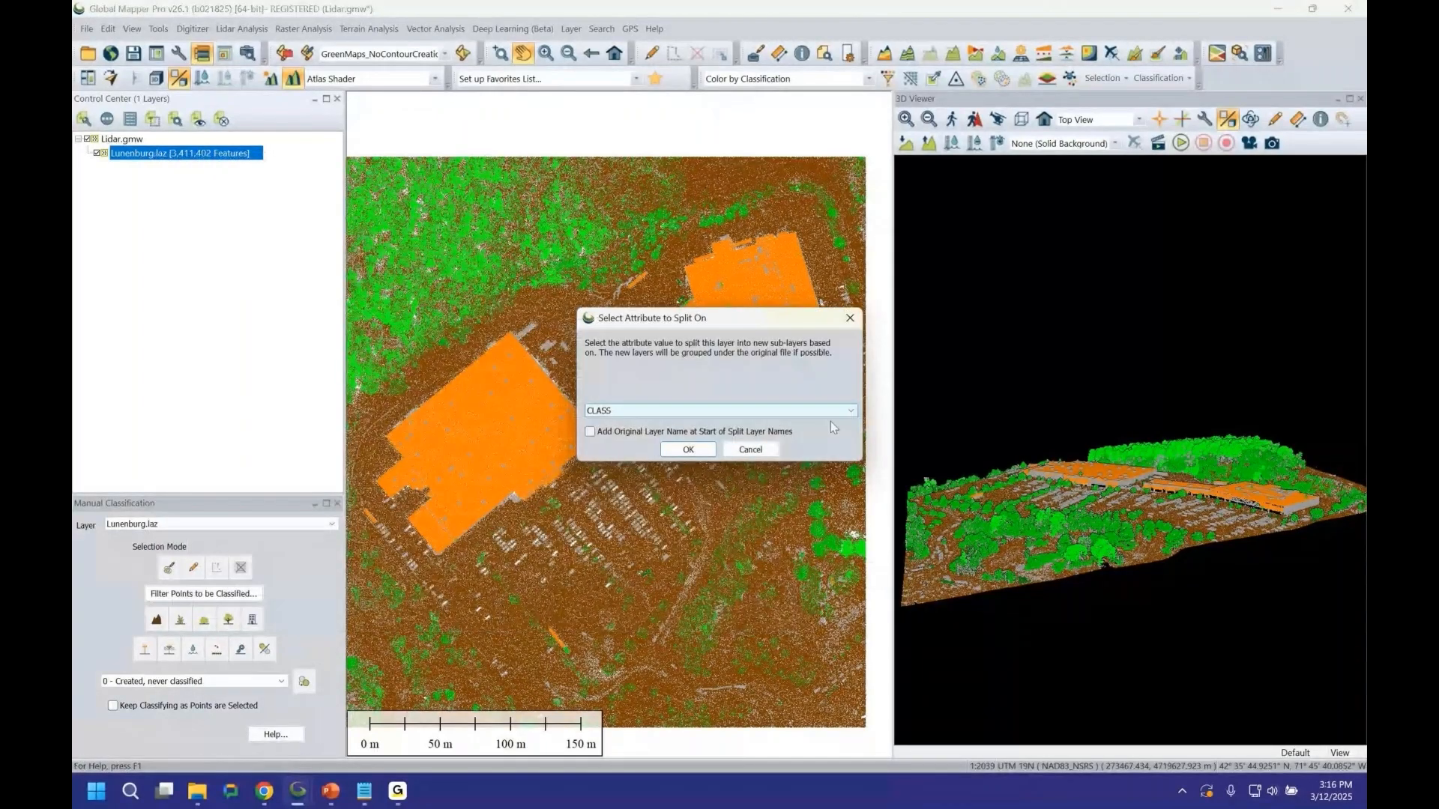
pyautogui.click(825, 410)
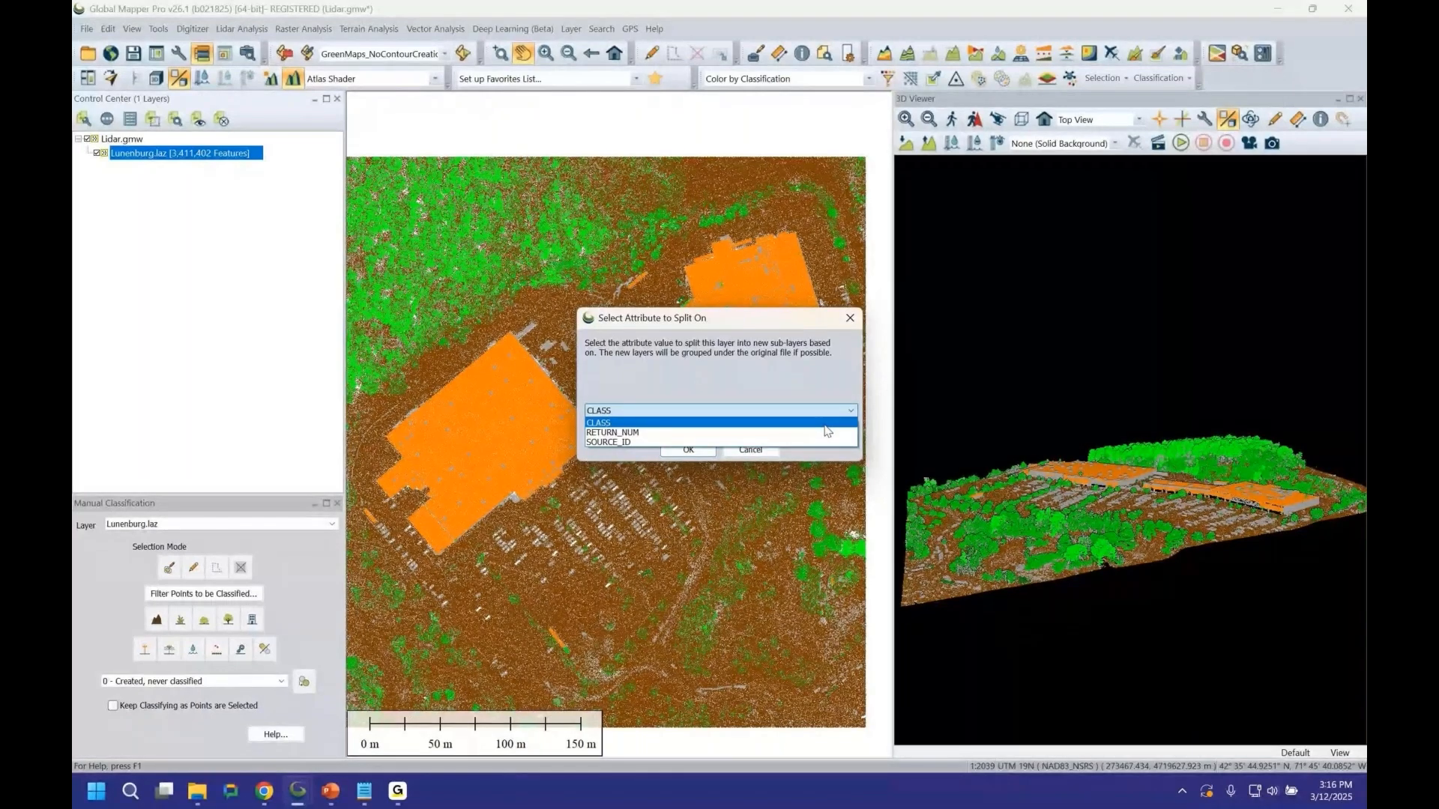
pyautogui.click(825, 425)
pyautogui.click(697, 451)
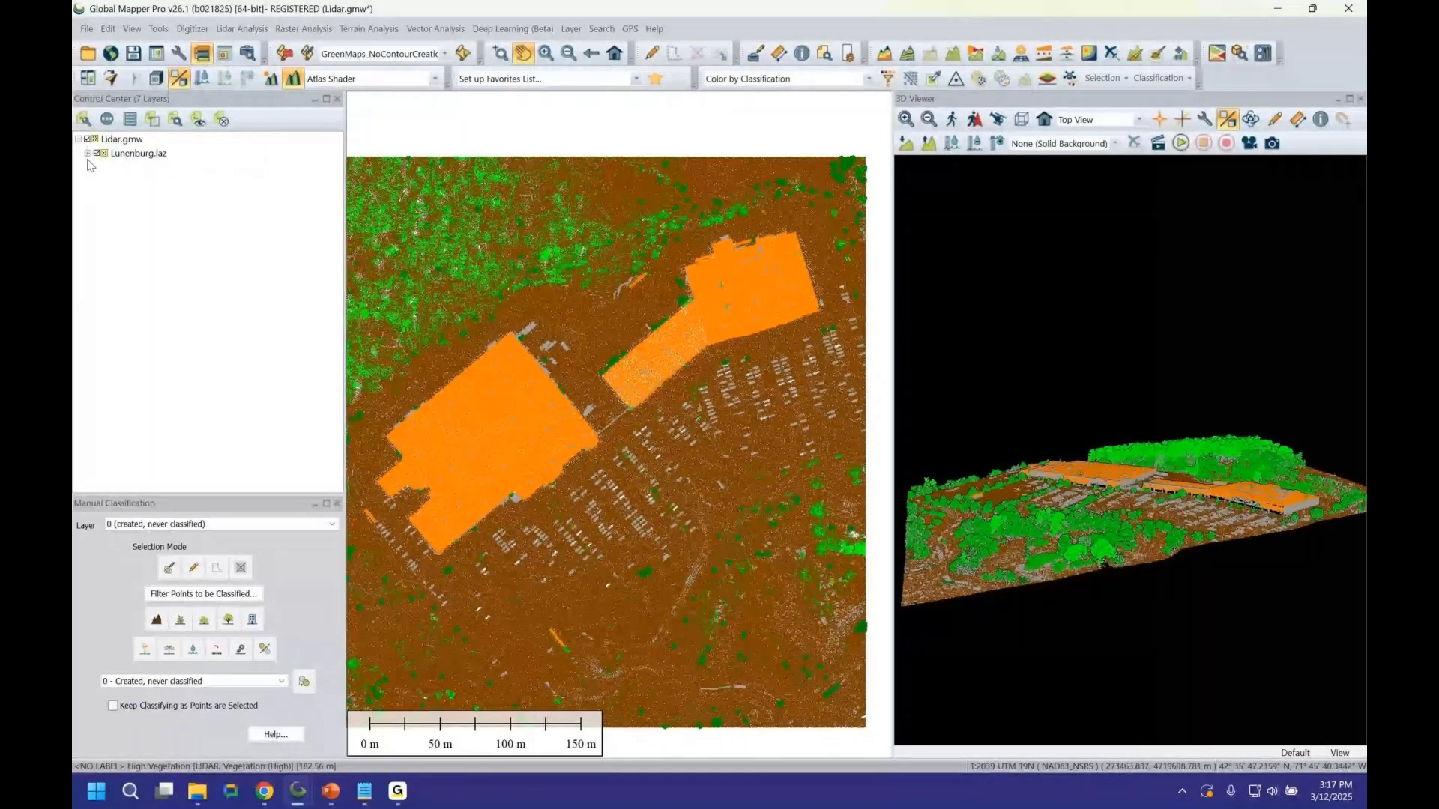
# Expand the split class layers and toggle the 6 (building) layer's visibility off and back on.
pyautogui.click(87, 153)
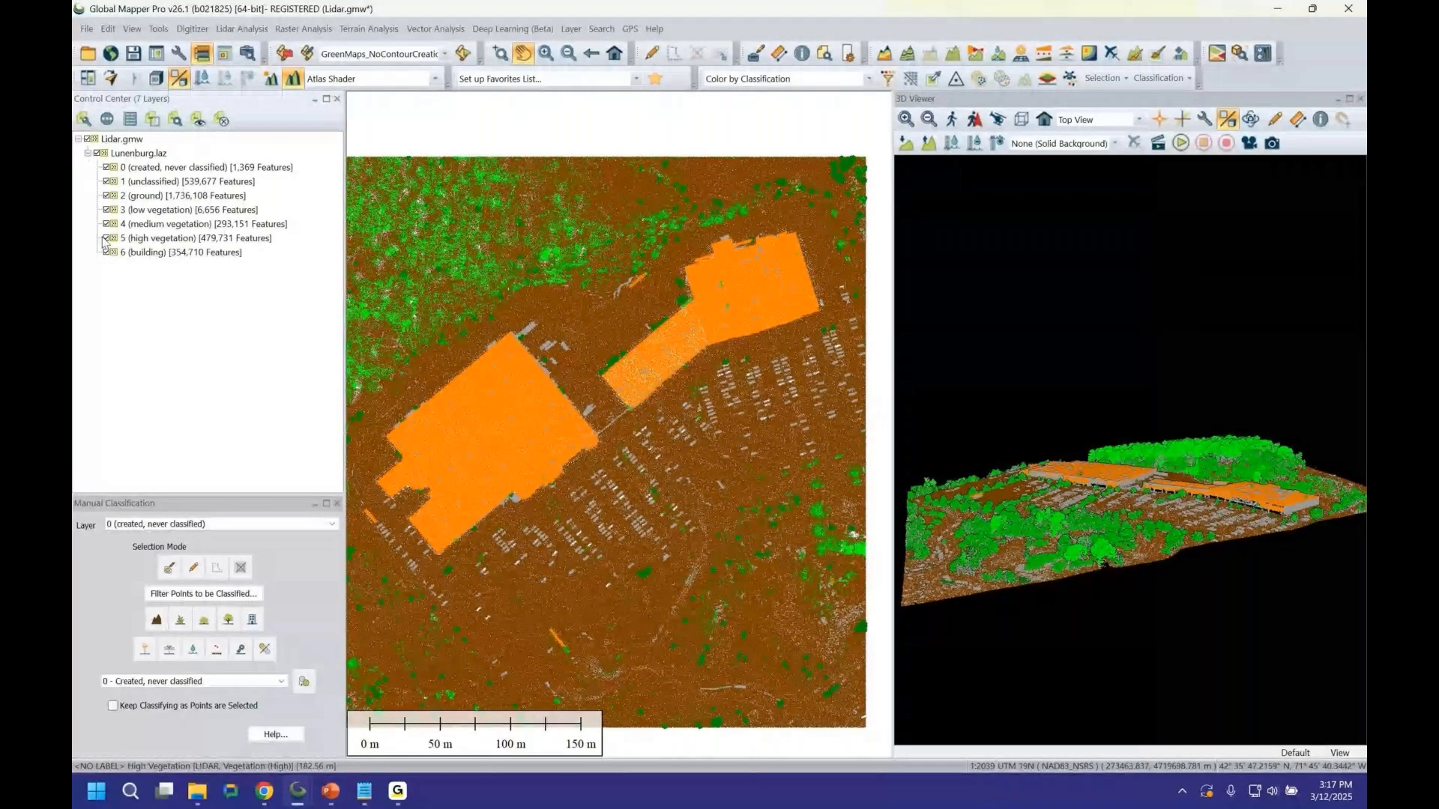
pyautogui.click(107, 253)
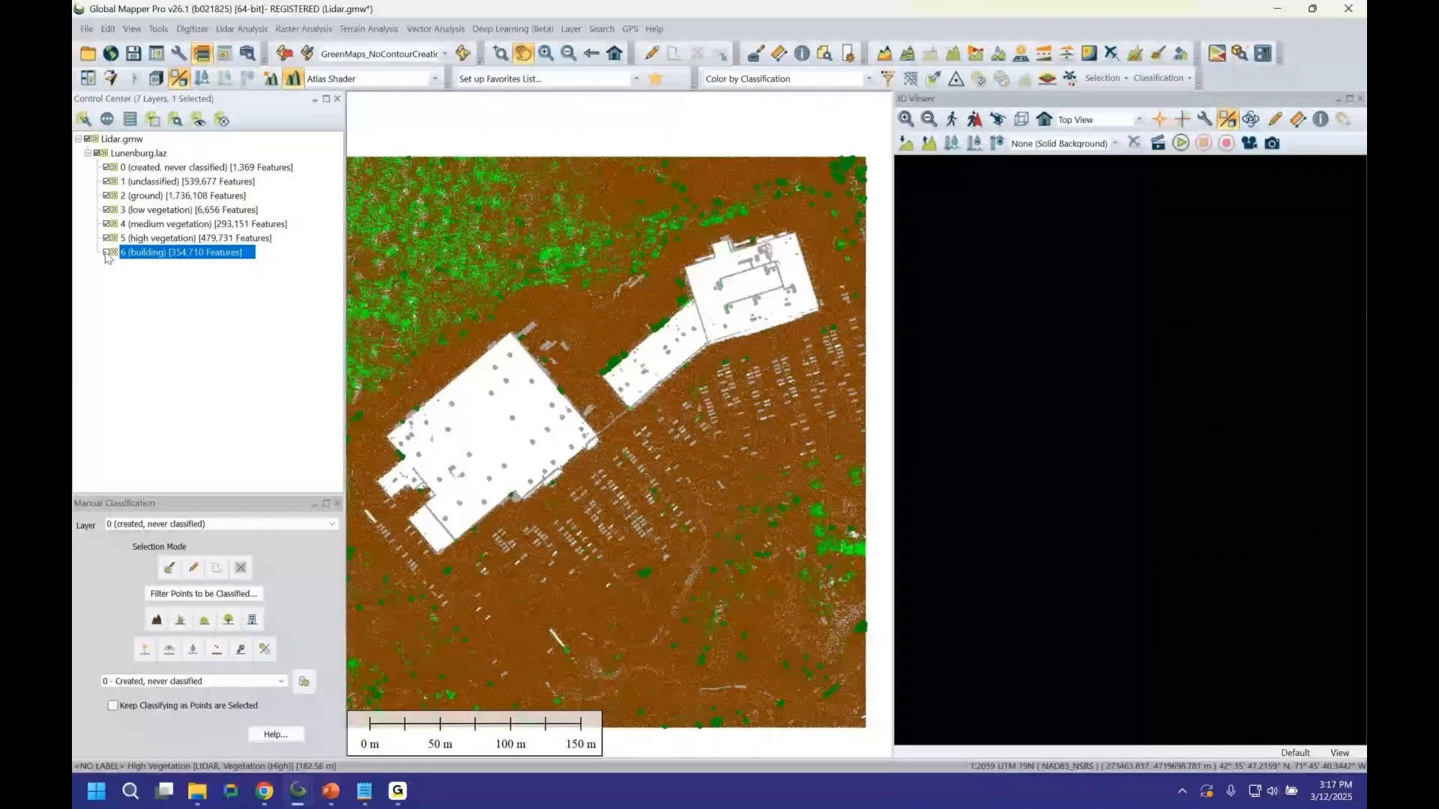
pyautogui.click(106, 252)
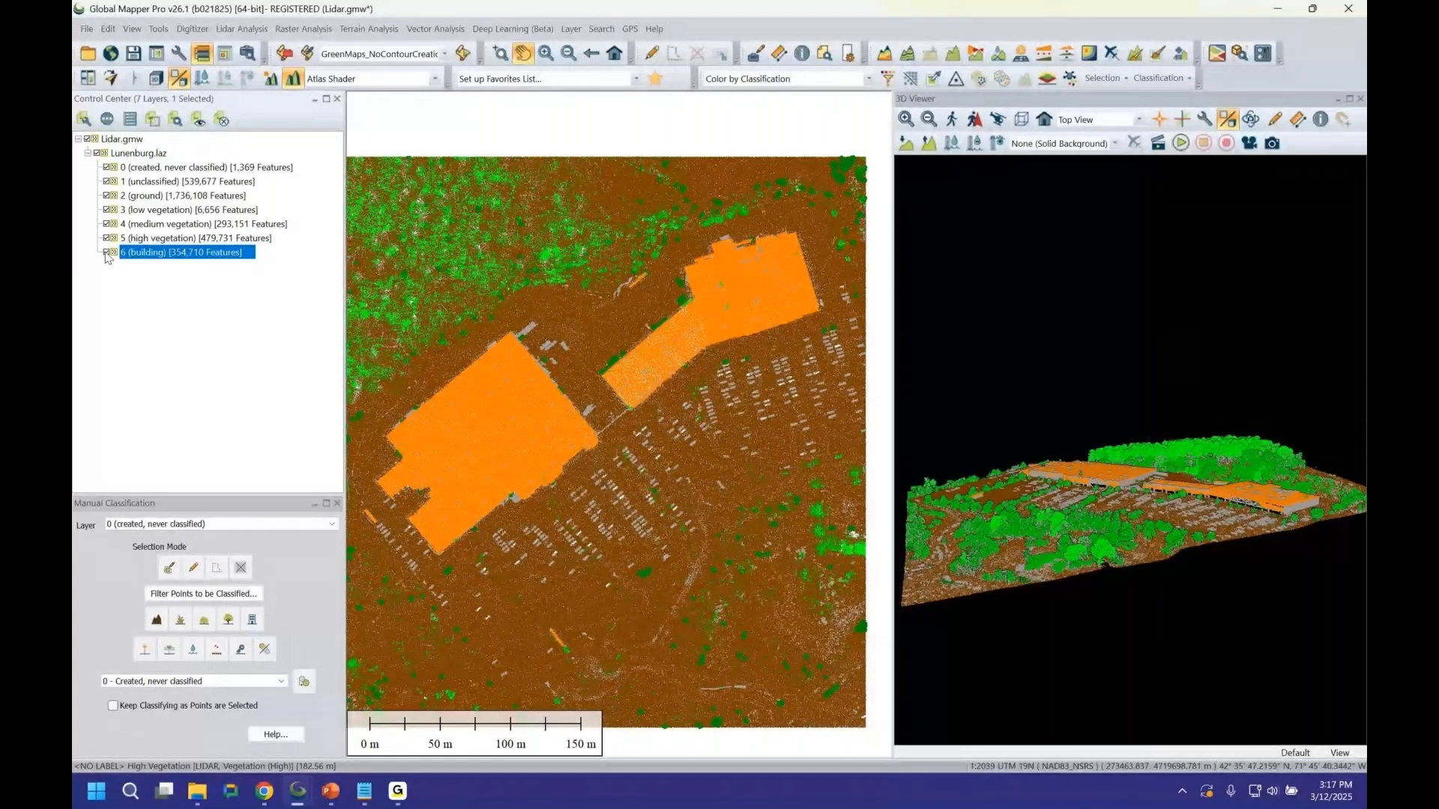
pyautogui.click(106, 253)
pyautogui.click(106, 252)
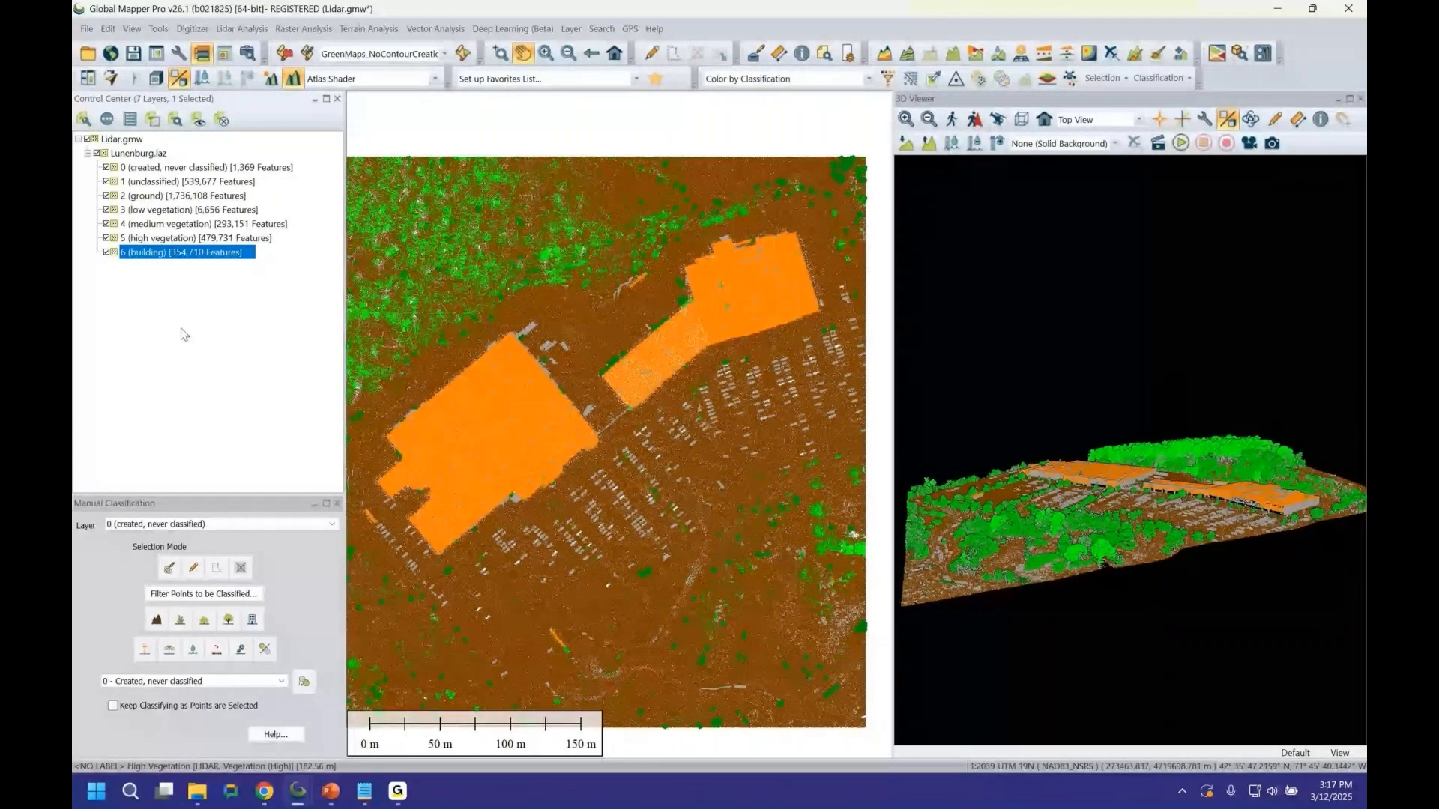
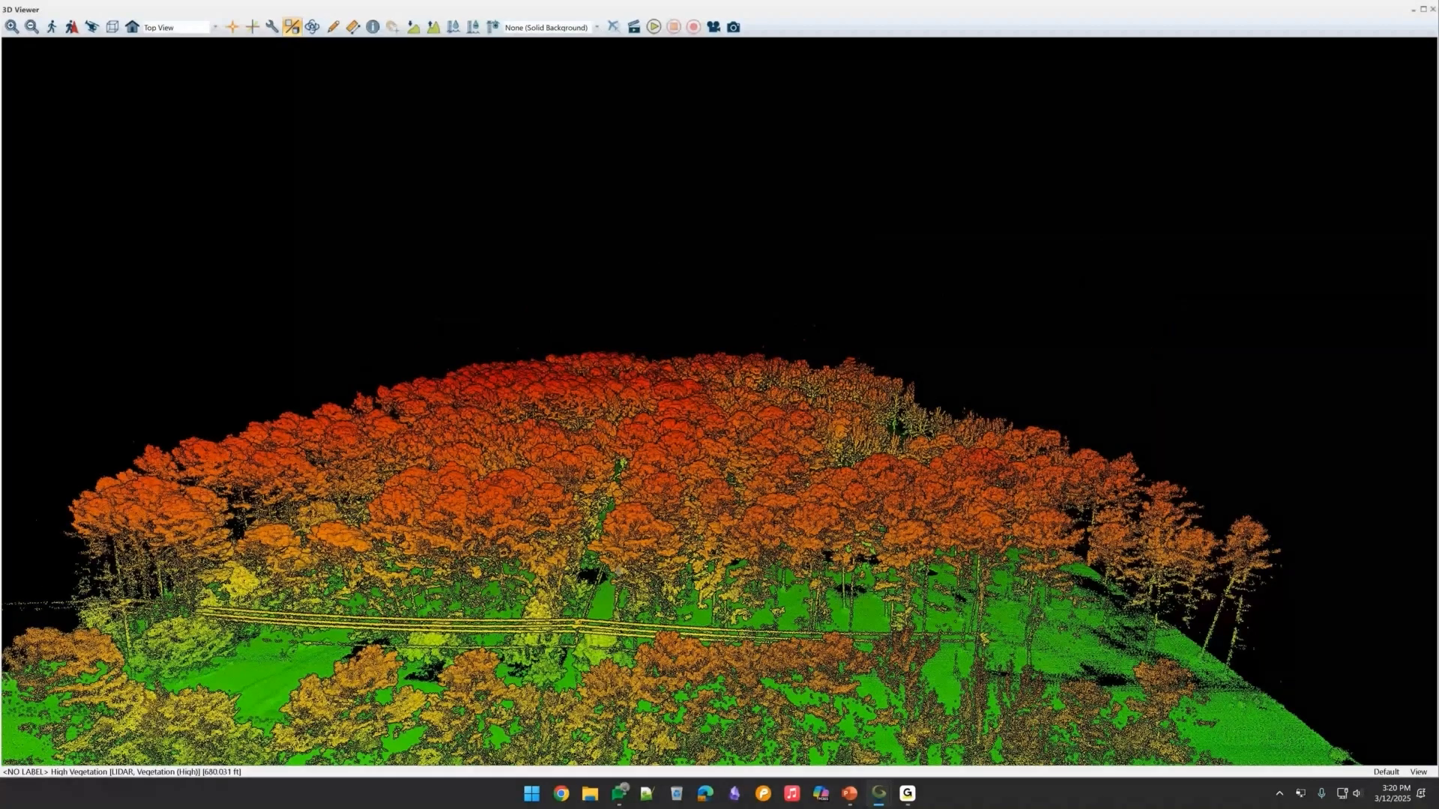
# Orbit around the vegetation point cloud in the 3D viewer, then close the 3D viewer.
pyautogui.moveTo(618, 569); pyautogui.dragTo(636, 511)
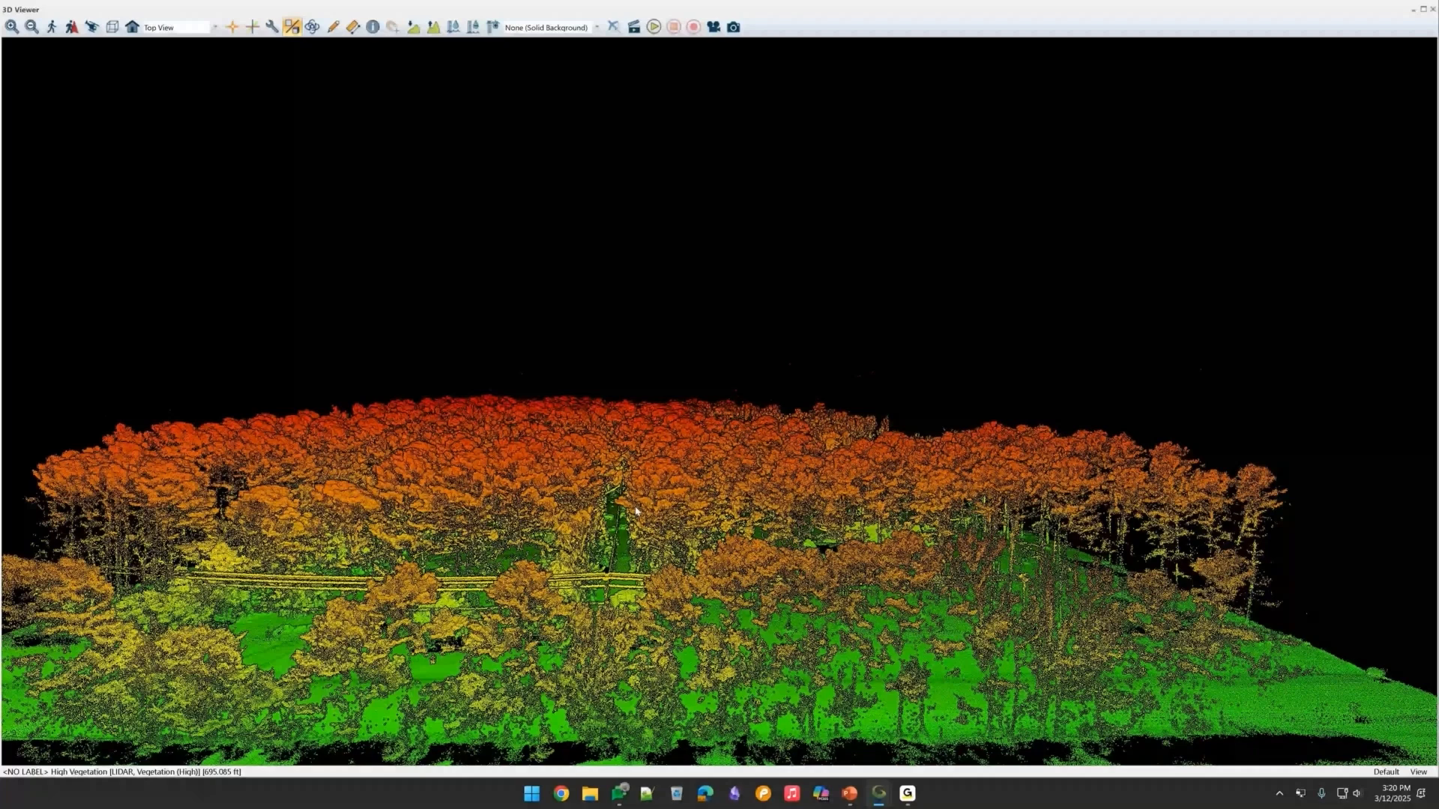
pyautogui.moveTo(636, 511); pyautogui.dragTo(273, 576)
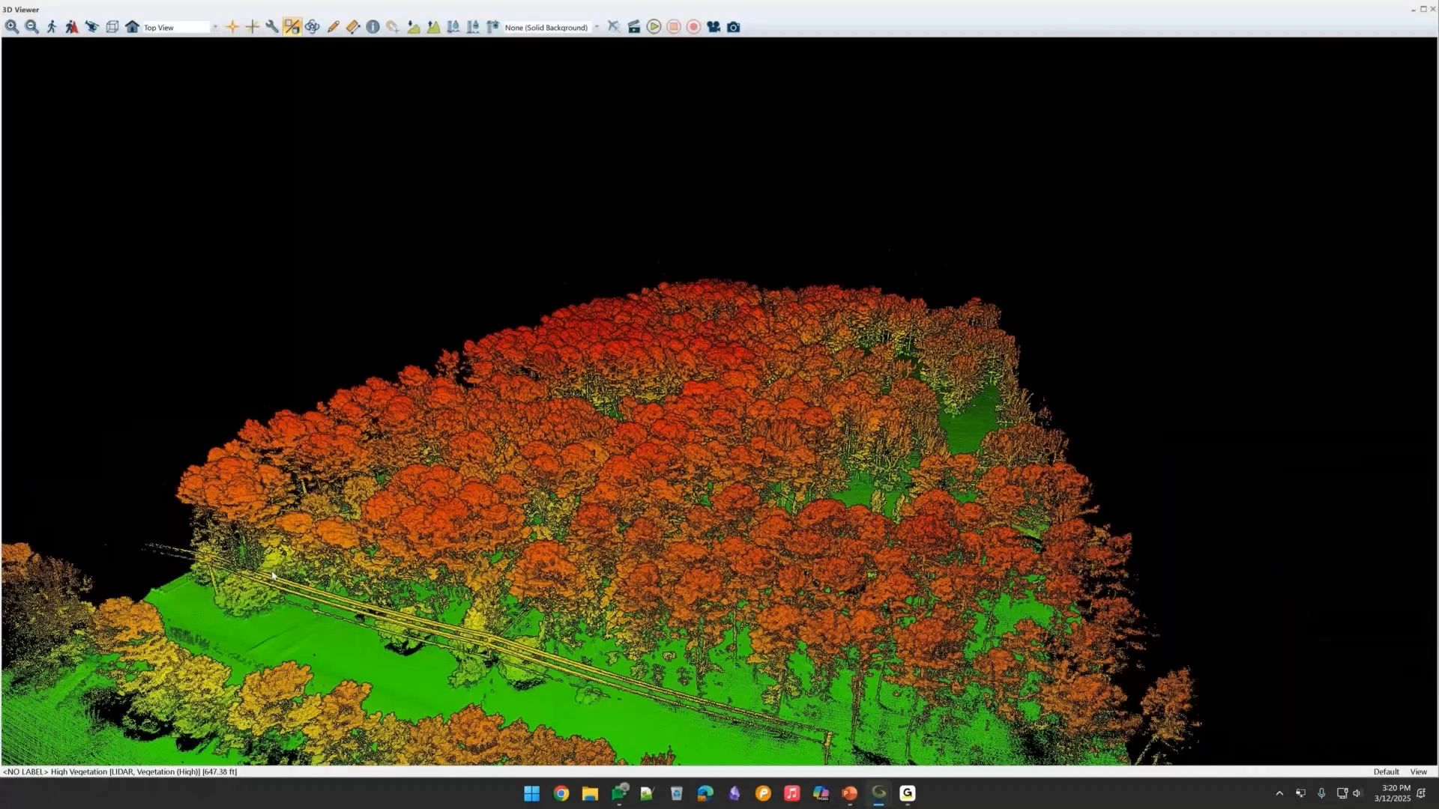
pyautogui.click(1433, 11)
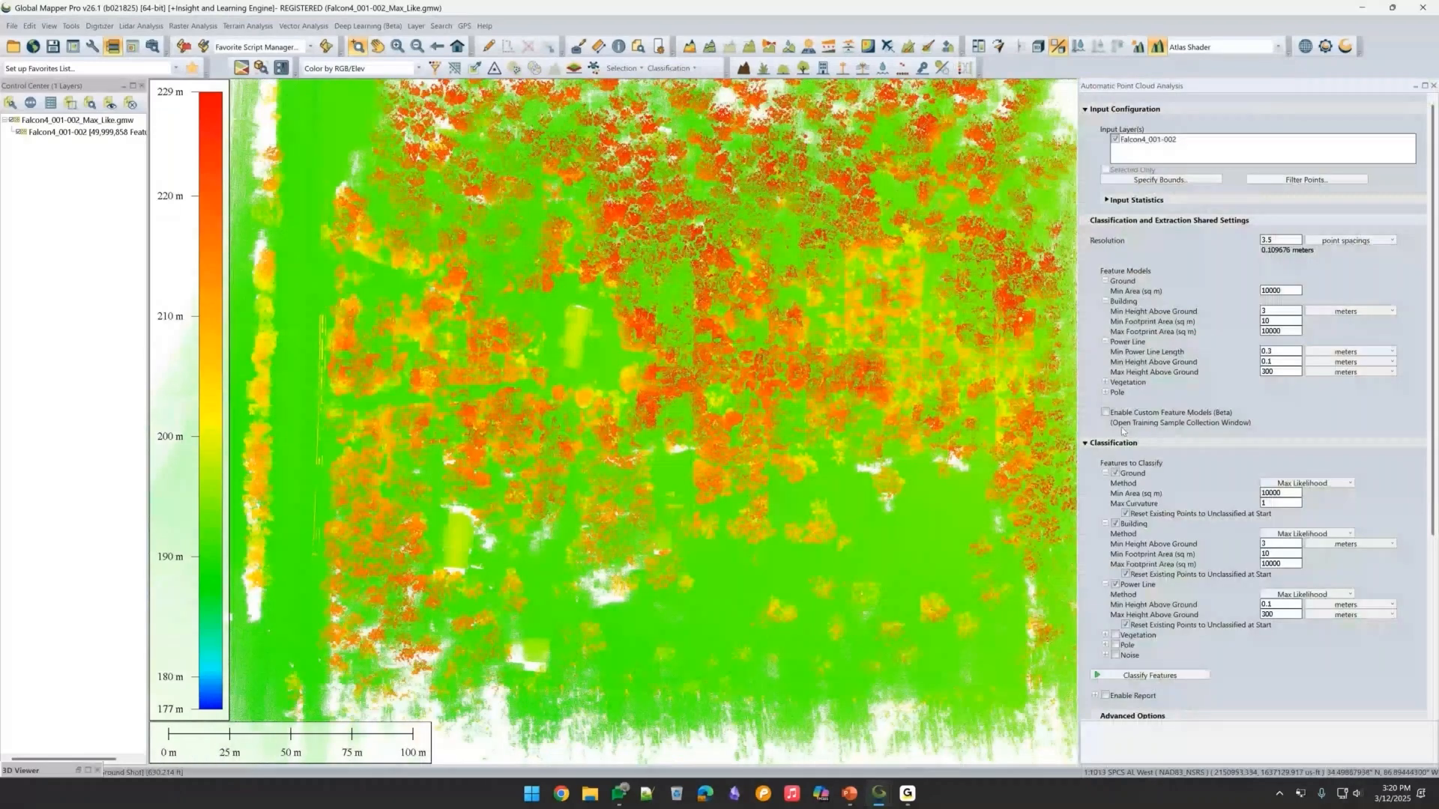
# Collapse the Ground and Building settings under Features to Classify in Automatic Point Cloud Analysis.
pyautogui.click(1105, 473)
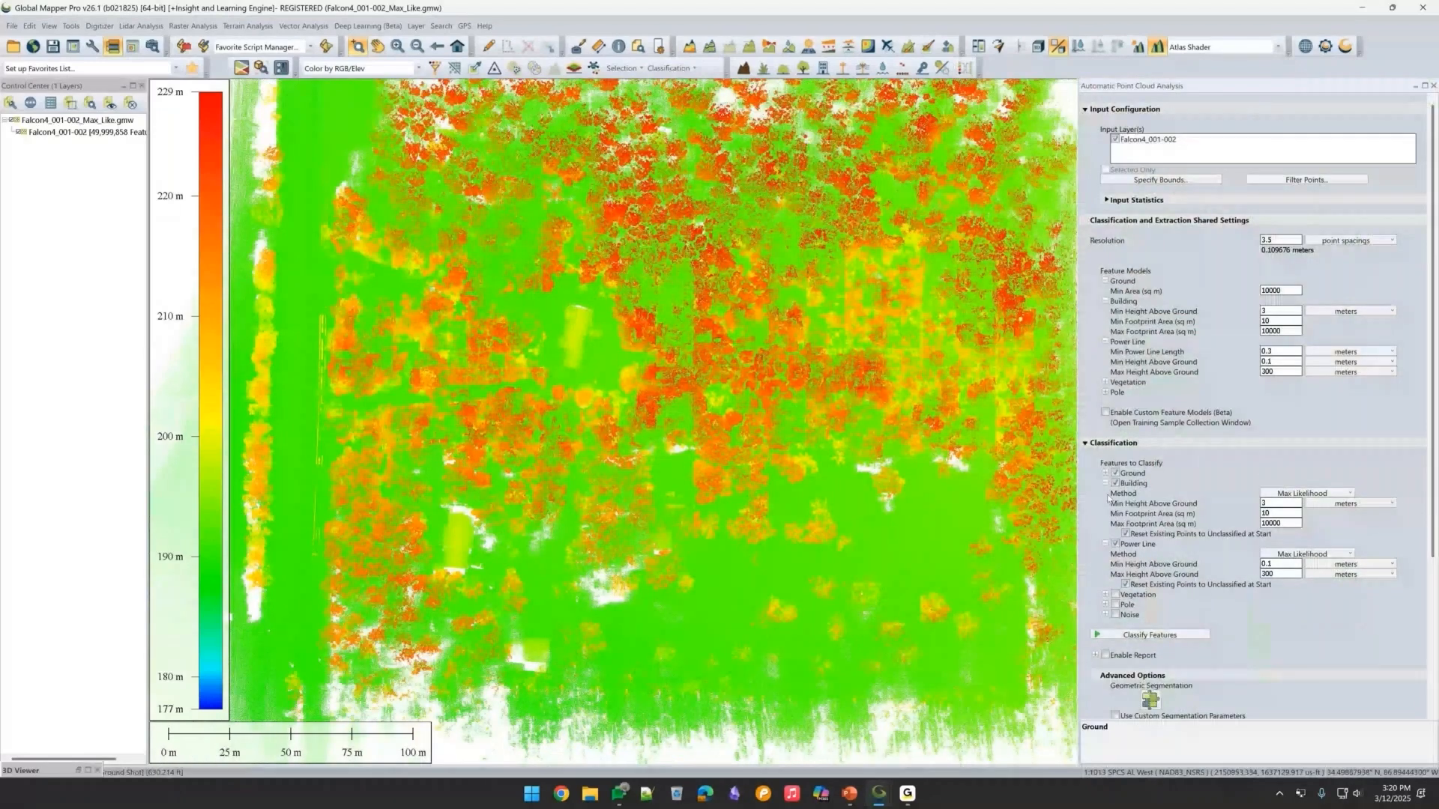
pyautogui.click(1105, 483)
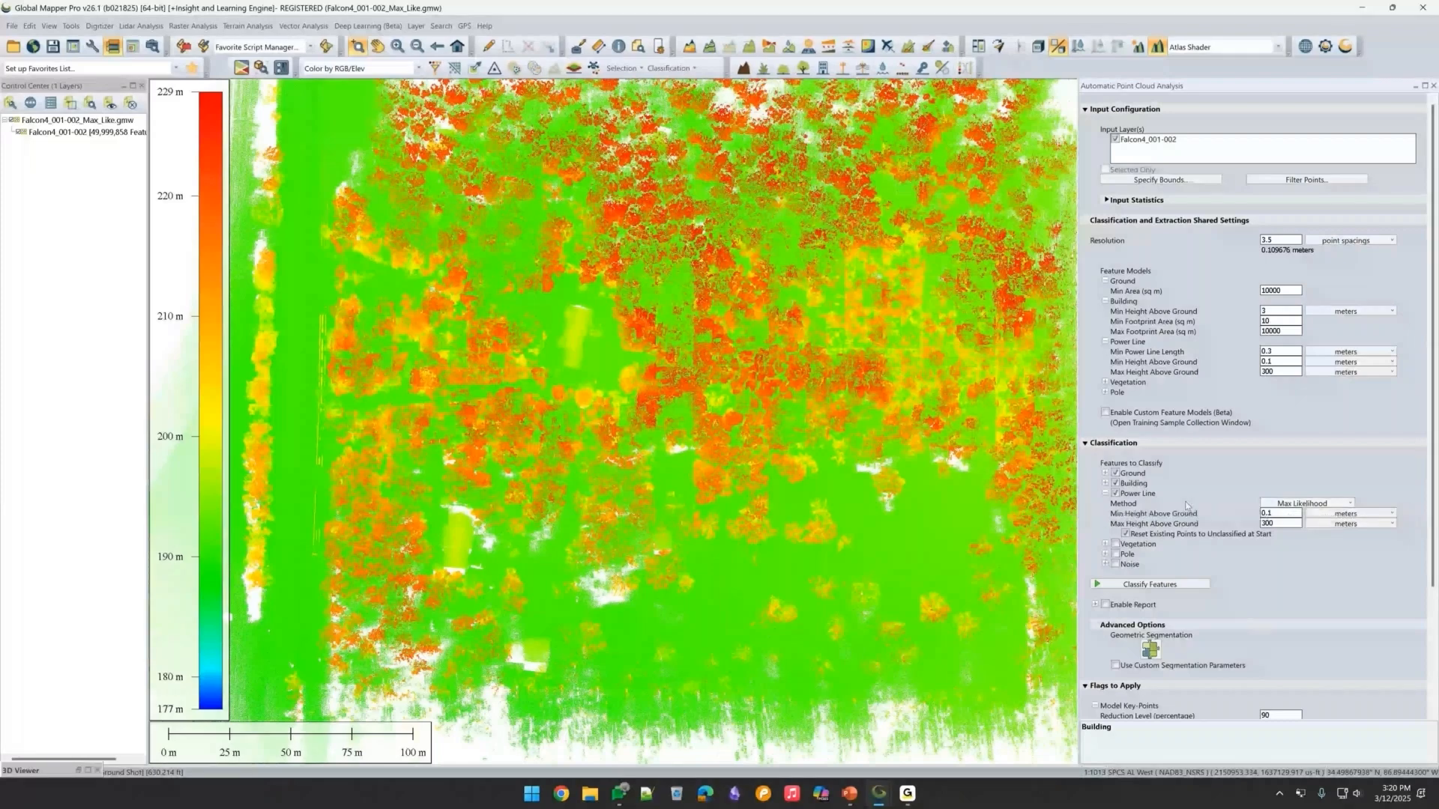
pyautogui.click(1186, 505)
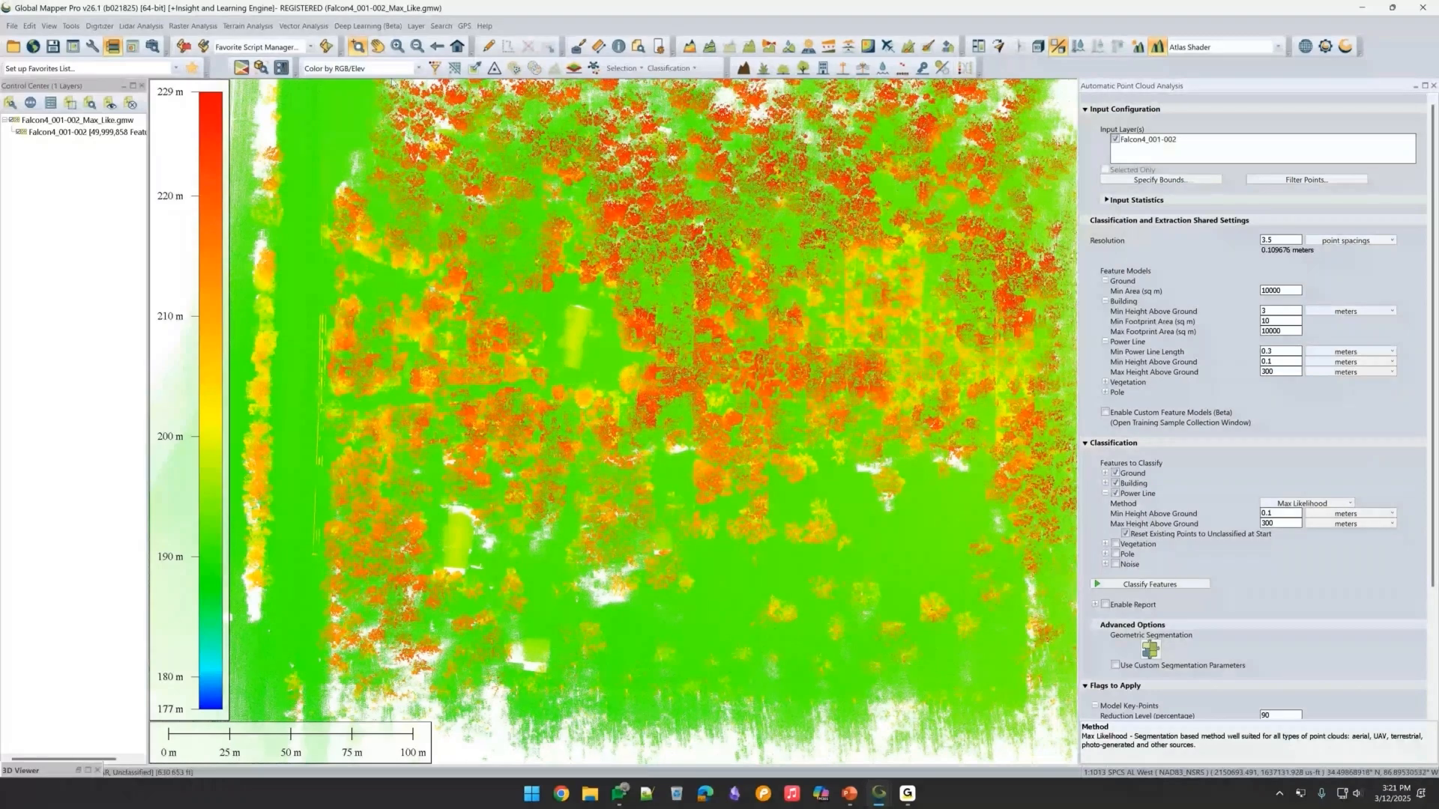
# Switch the point cloud display to Color by Classification.
pyautogui.click(374, 68)
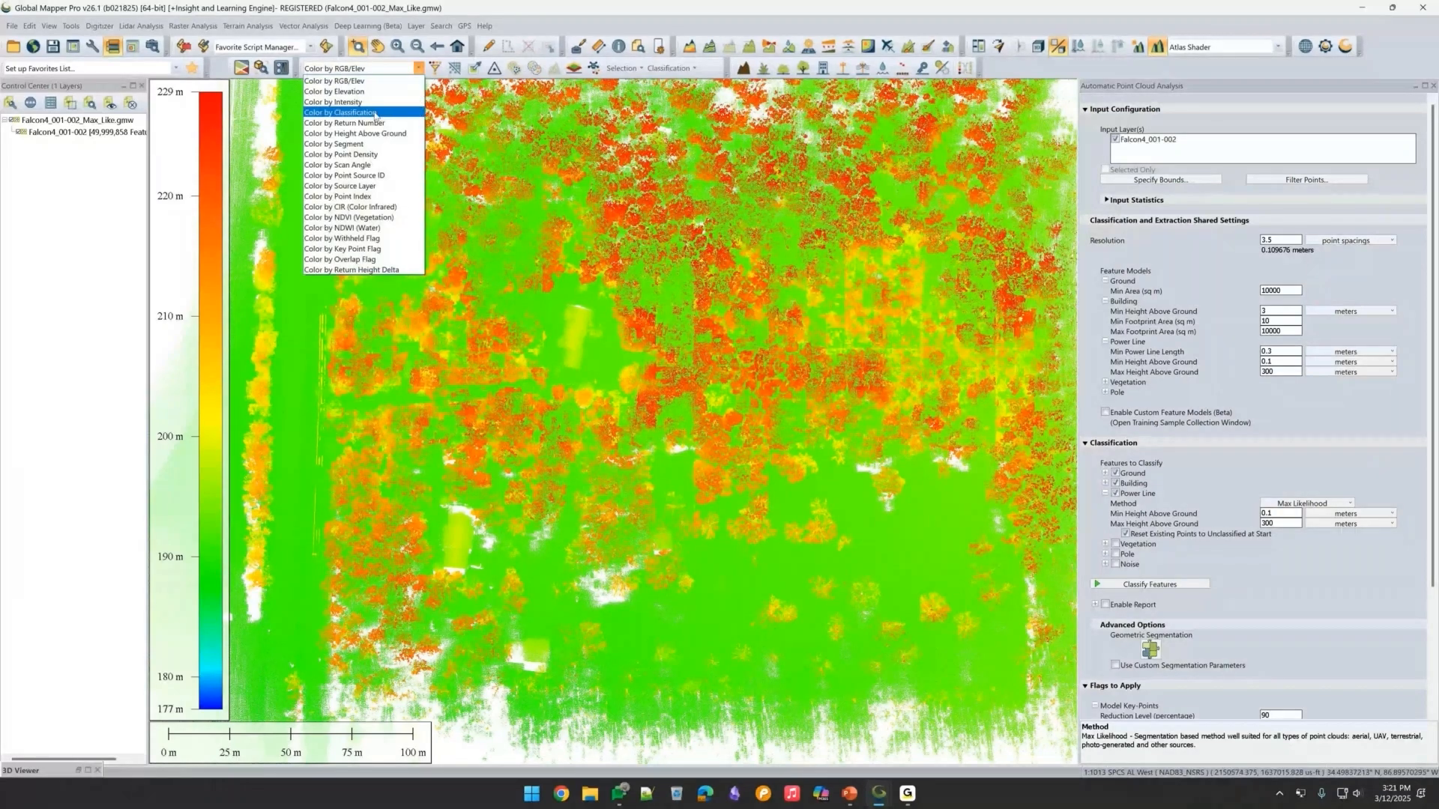
pyautogui.click(376, 113)
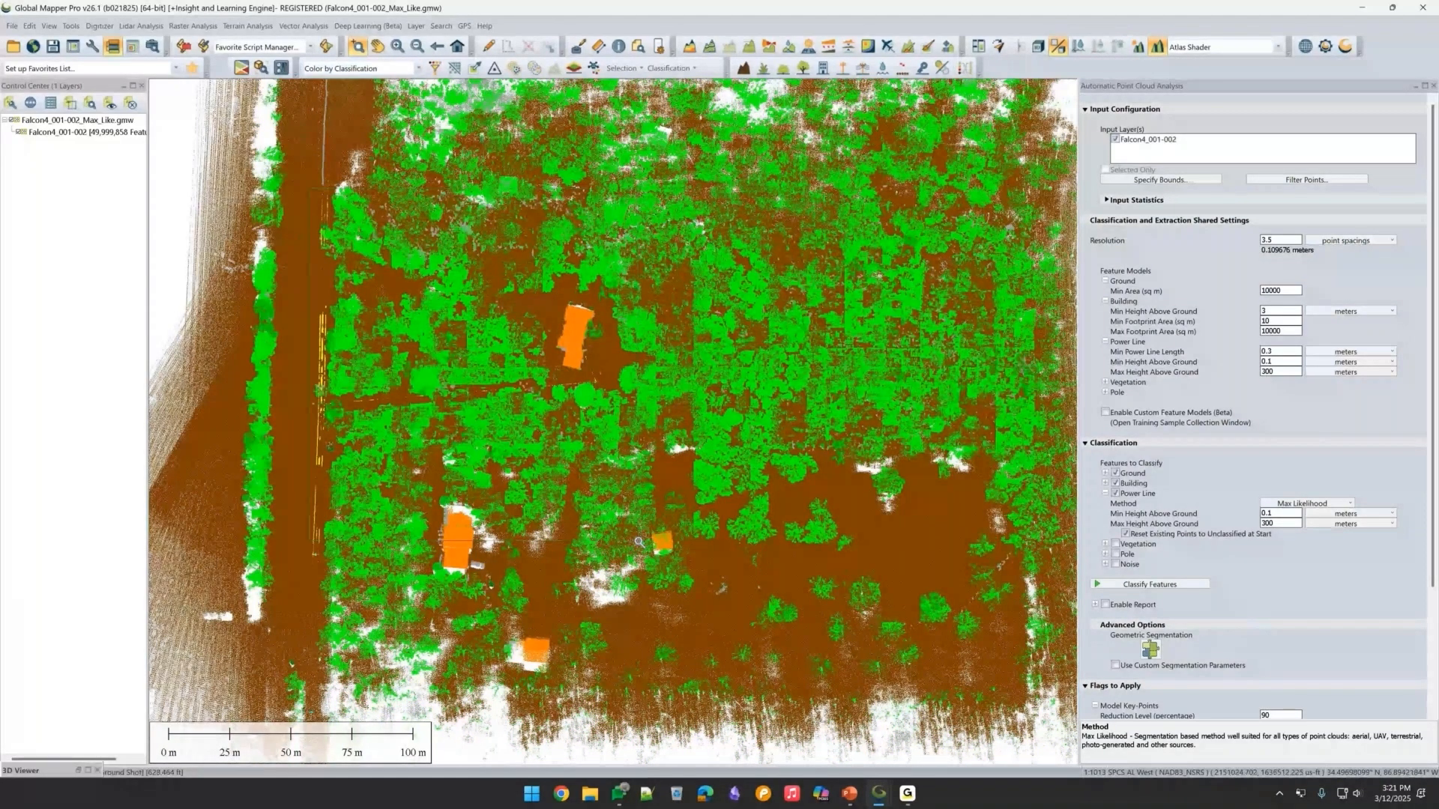
# Zoom in on the area around the building in the map view.
pyautogui.moveTo(639, 542); pyautogui.dragTo(617, 561)
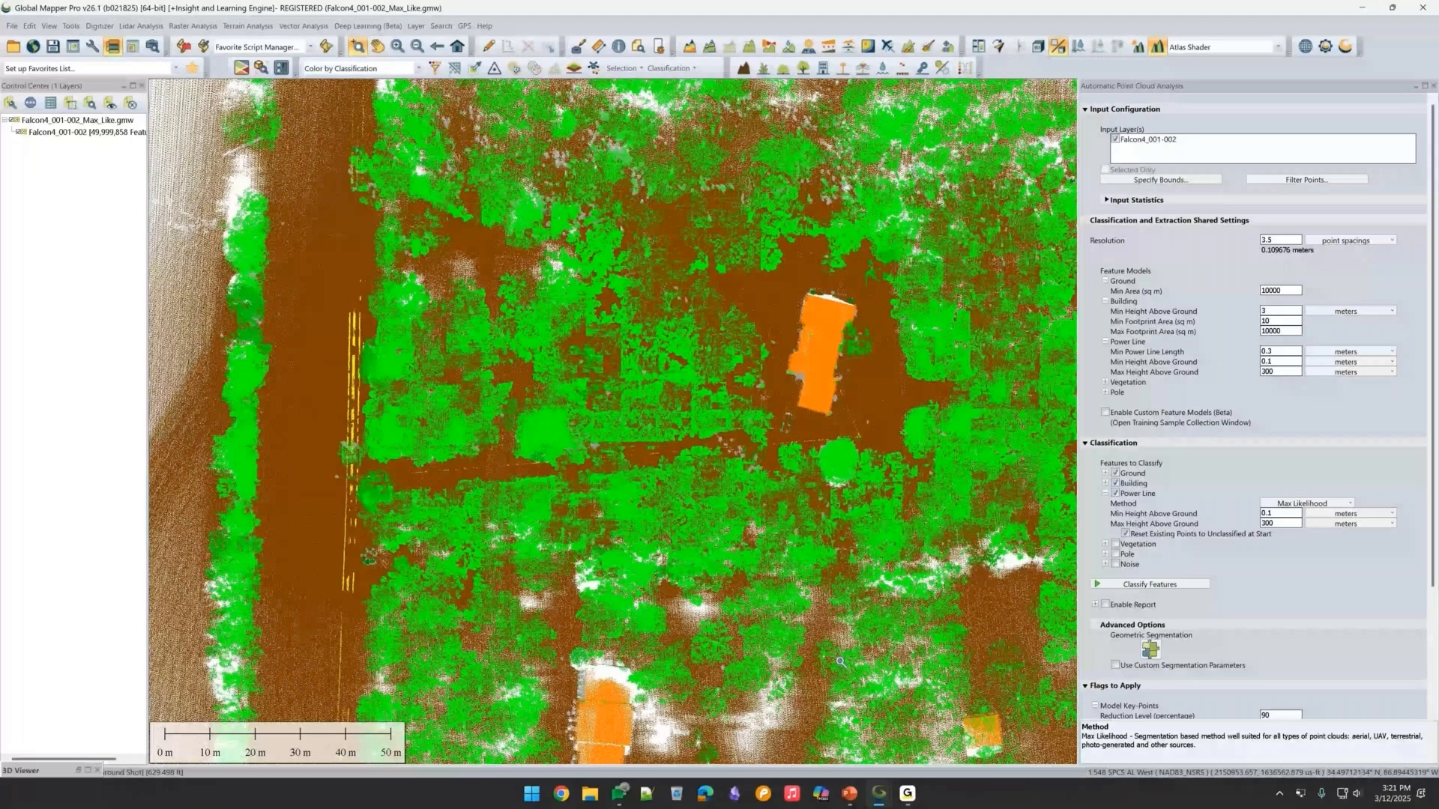
pyautogui.moveTo(840, 662); pyautogui.dragTo(788, 559, button='middle')
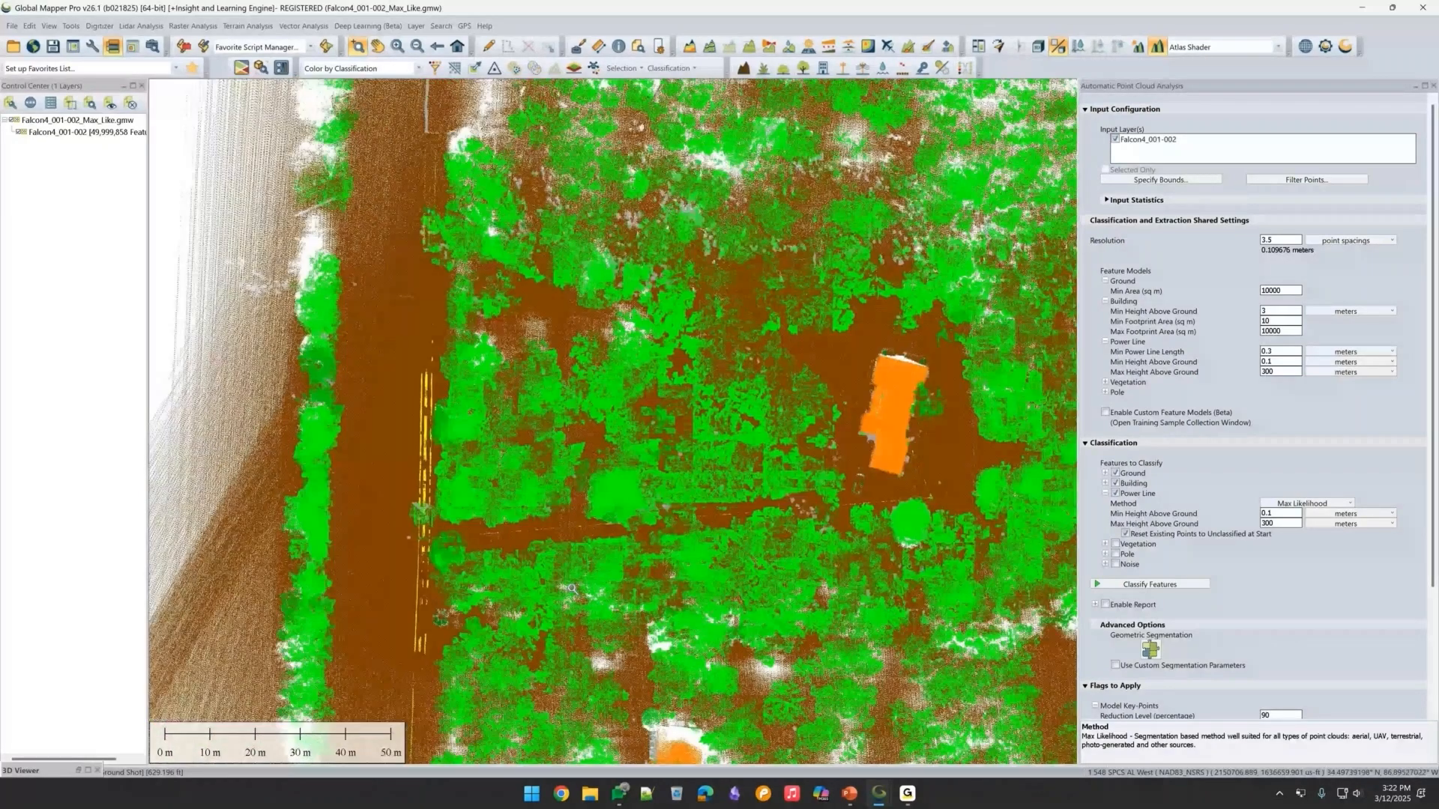
pyautogui.moveTo(571, 589); pyautogui.dragTo(470, 518, button='middle')
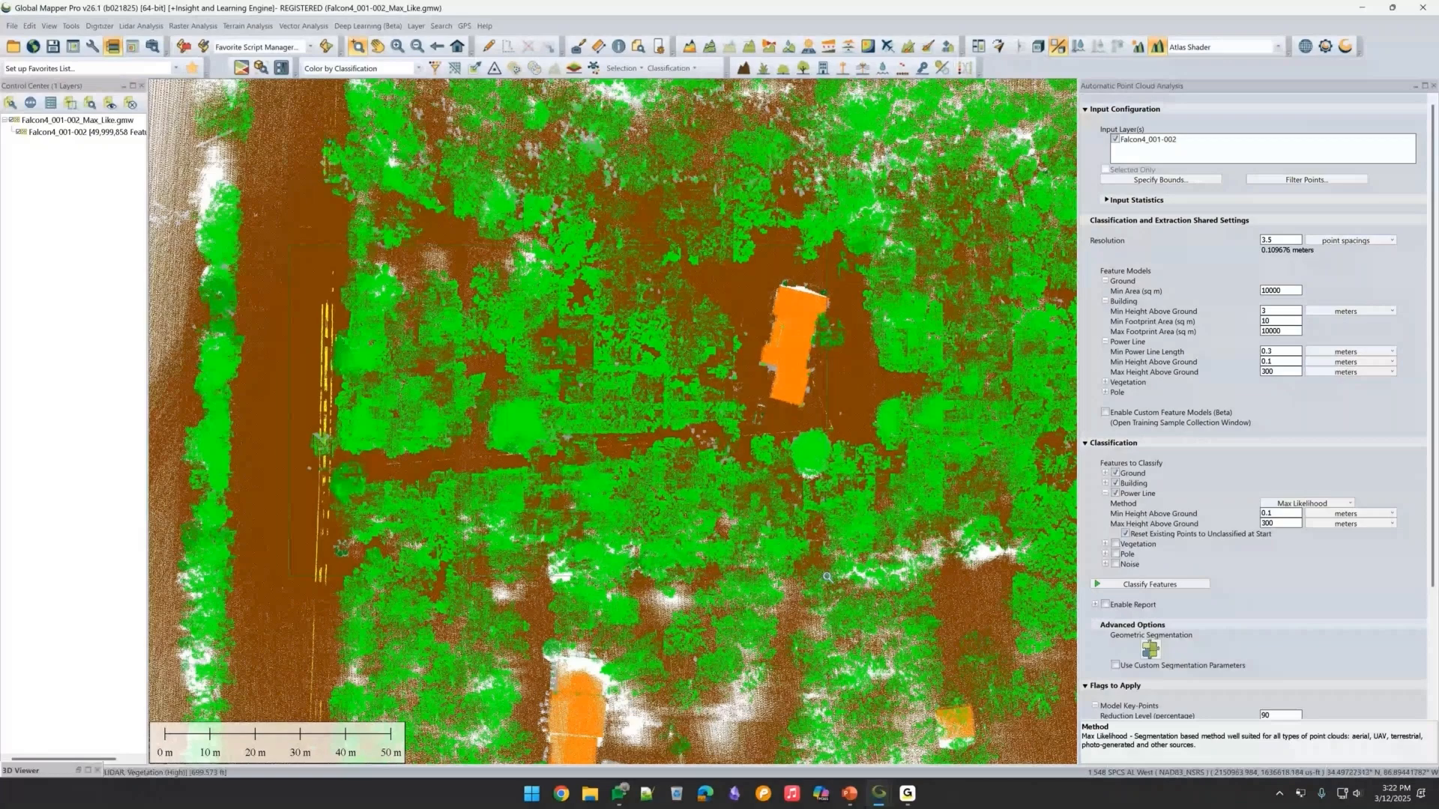
pyautogui.moveTo(290, 244); pyautogui.dragTo(827, 577)
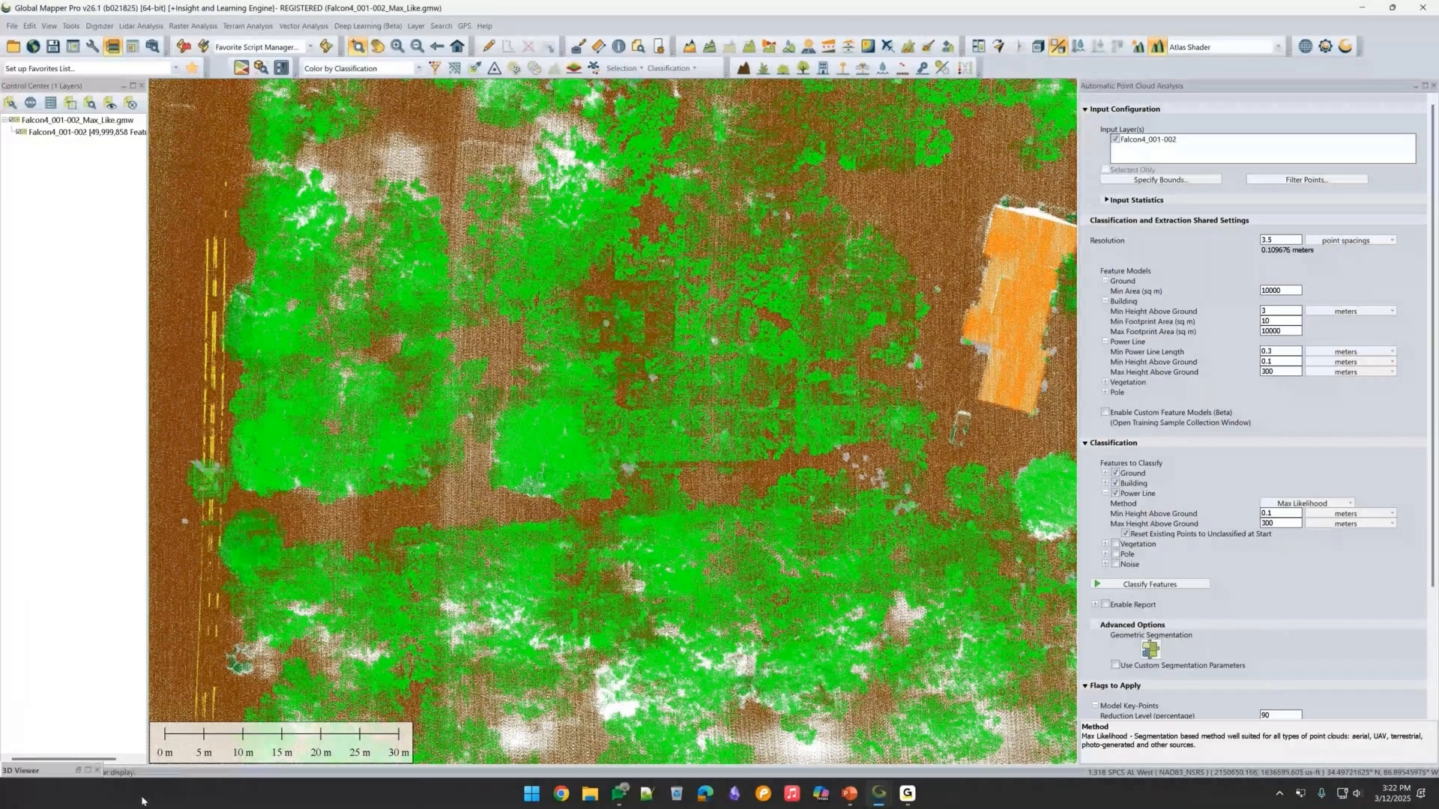
# Open the 3D viewer, jump to the saved To Road view, and orbit and zoom around the classified trees and power lines.
pyautogui.click(88, 771)
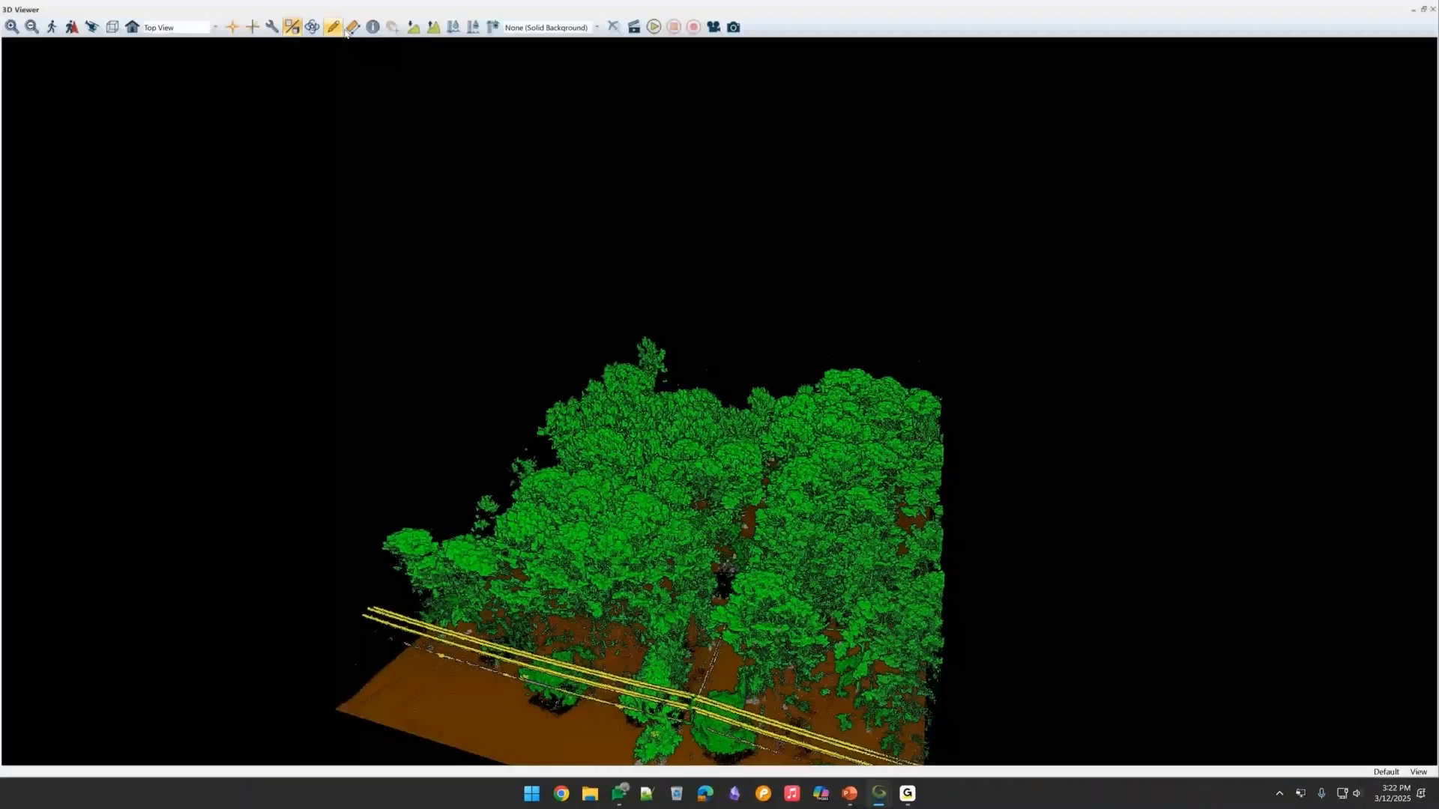
pyautogui.click(215, 27)
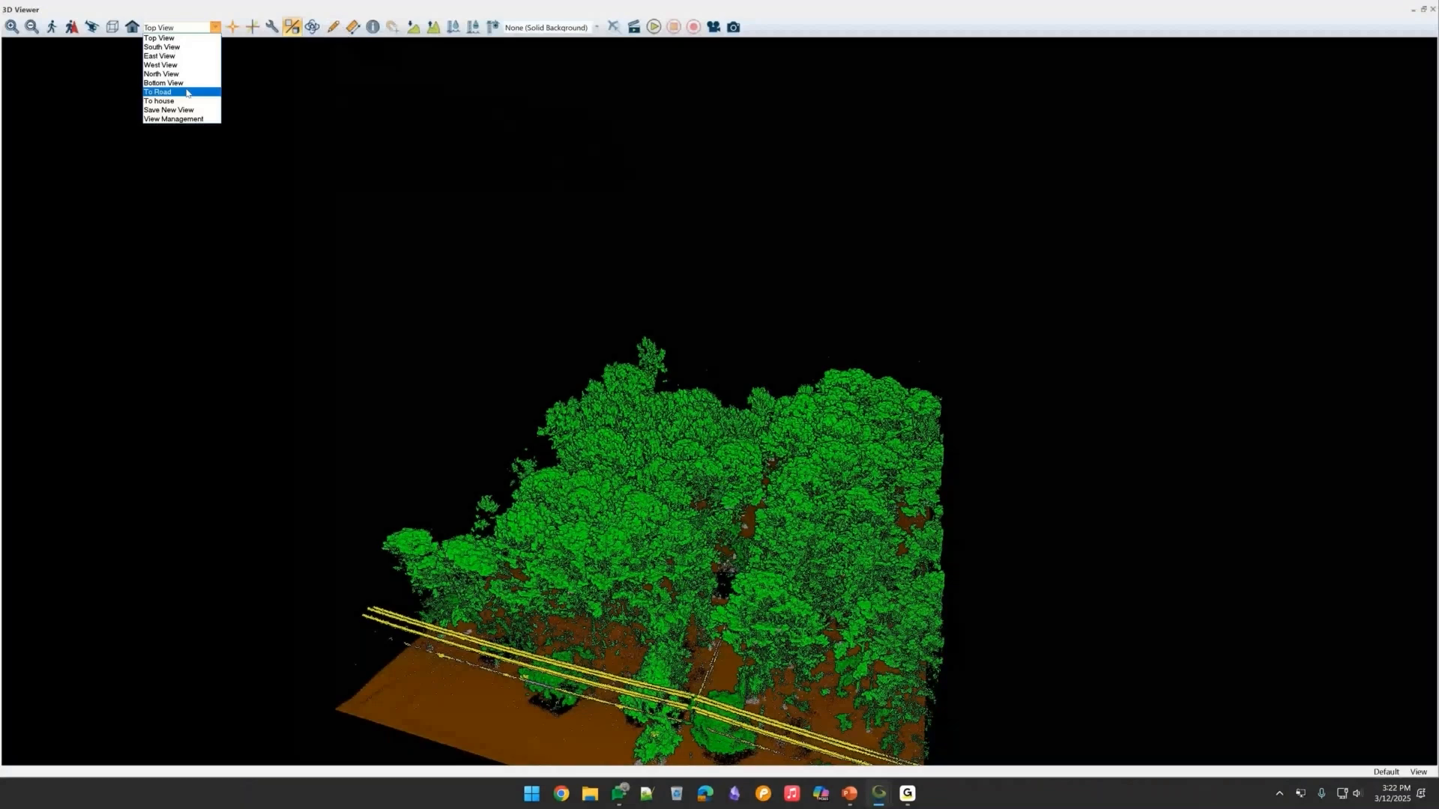
pyautogui.click(186, 92)
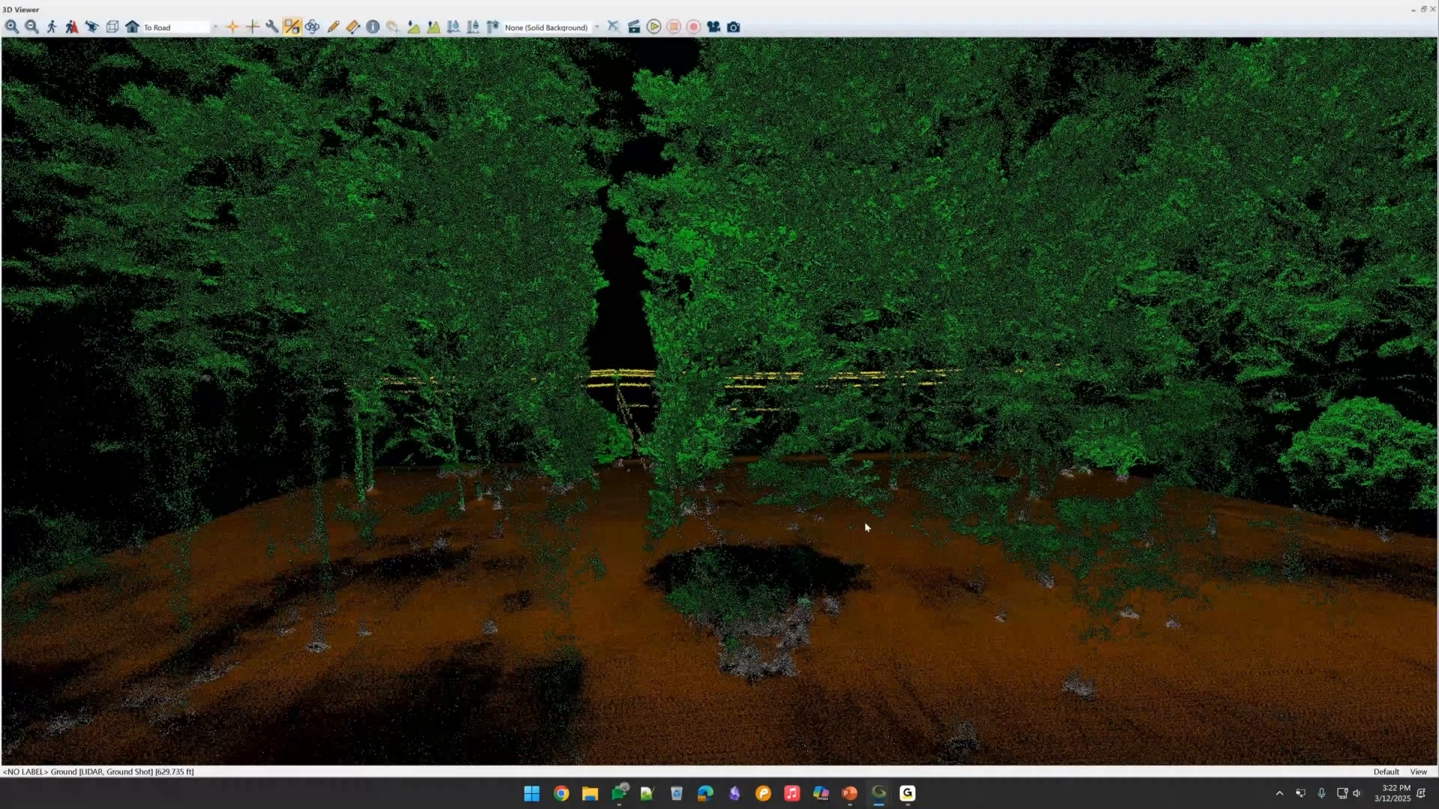
pyautogui.scroll(2, 865, 527)
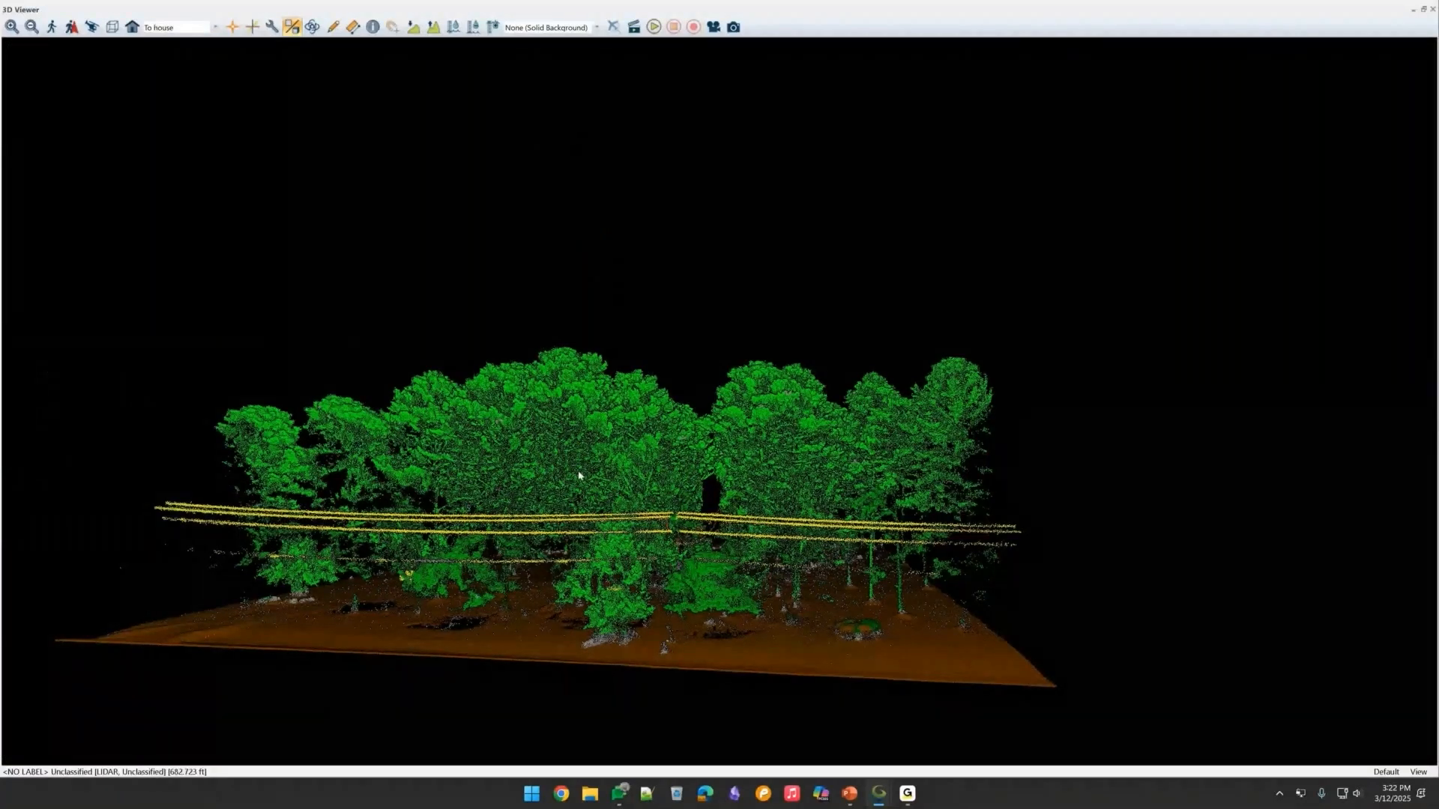
pyautogui.moveTo(579, 475); pyautogui.dragTo(694, 513)
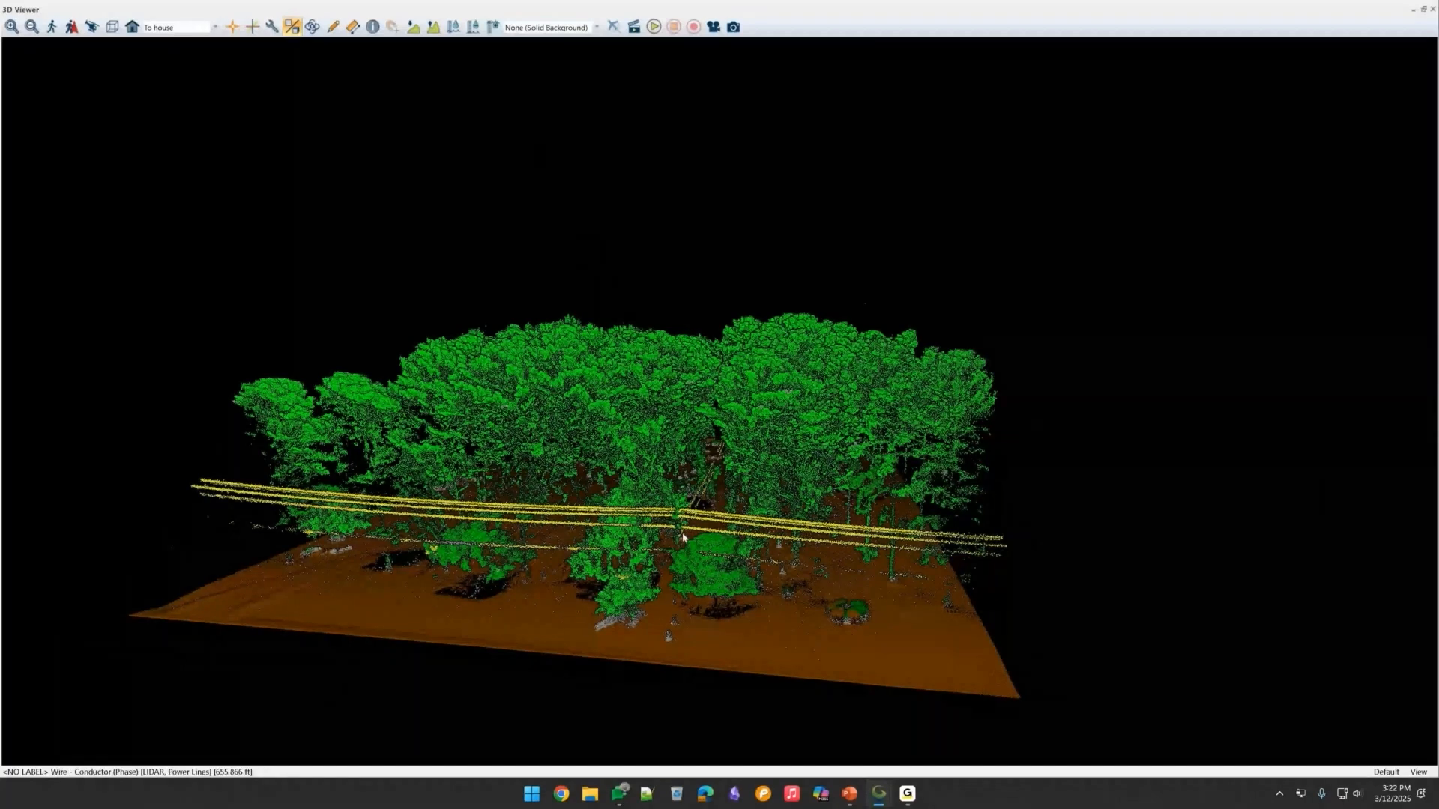
pyautogui.scroll(2, 664, 622)
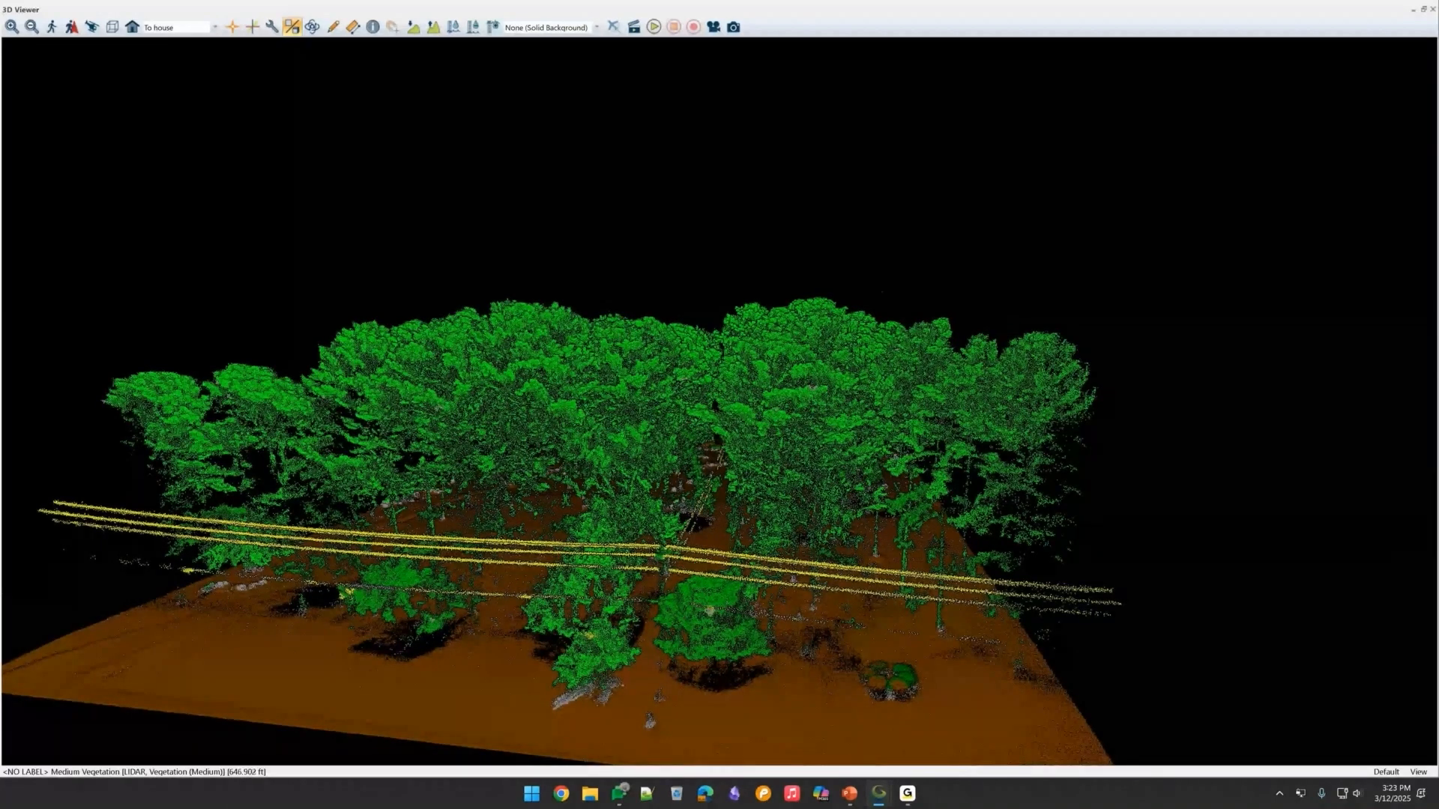
pyautogui.moveTo(709, 611); pyautogui.dragTo(570, 611)
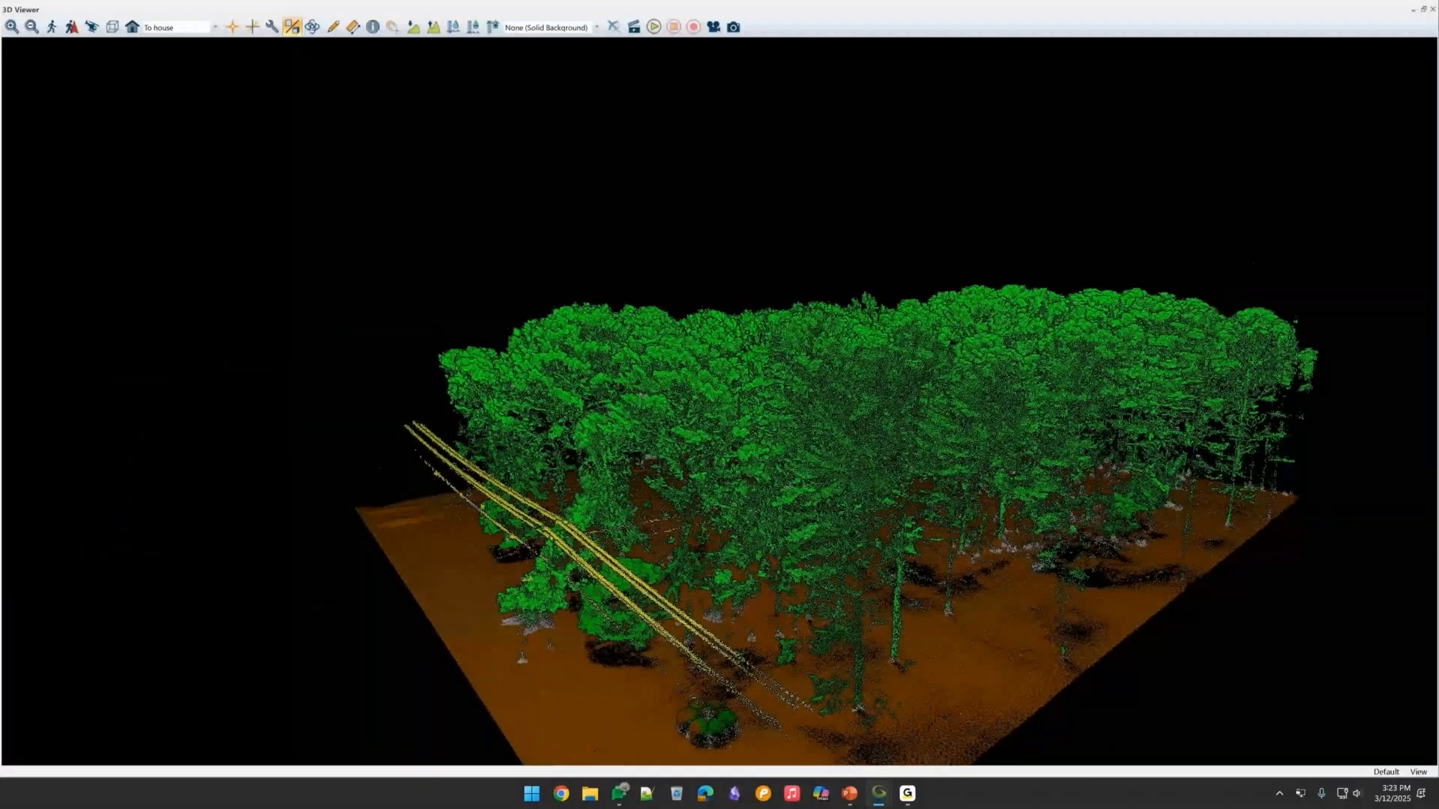
pyautogui.click(1415, 8)
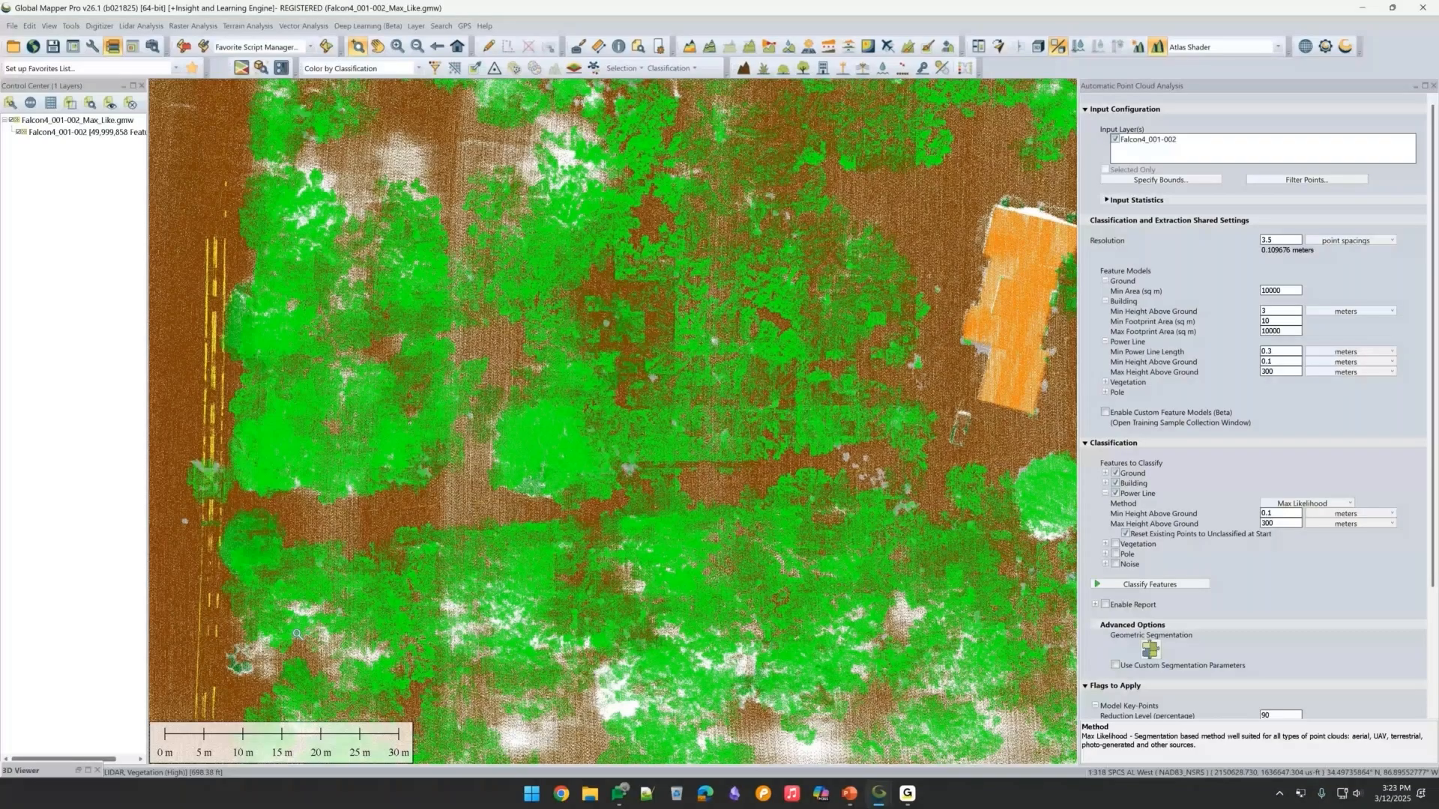
# Turn on Enable Report in the Automatic Point Cloud Analysis classification settings.
pyautogui.click(1096, 604)
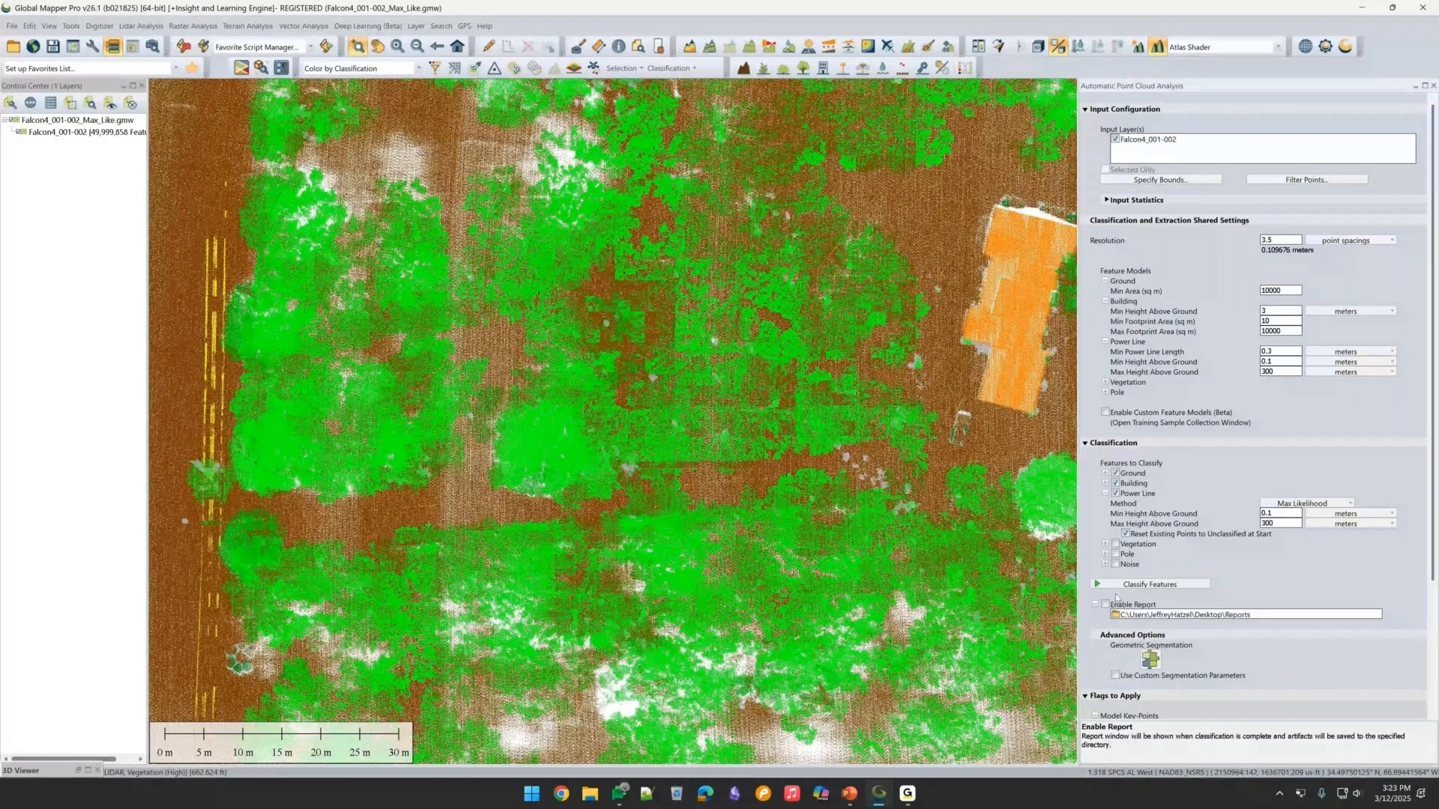
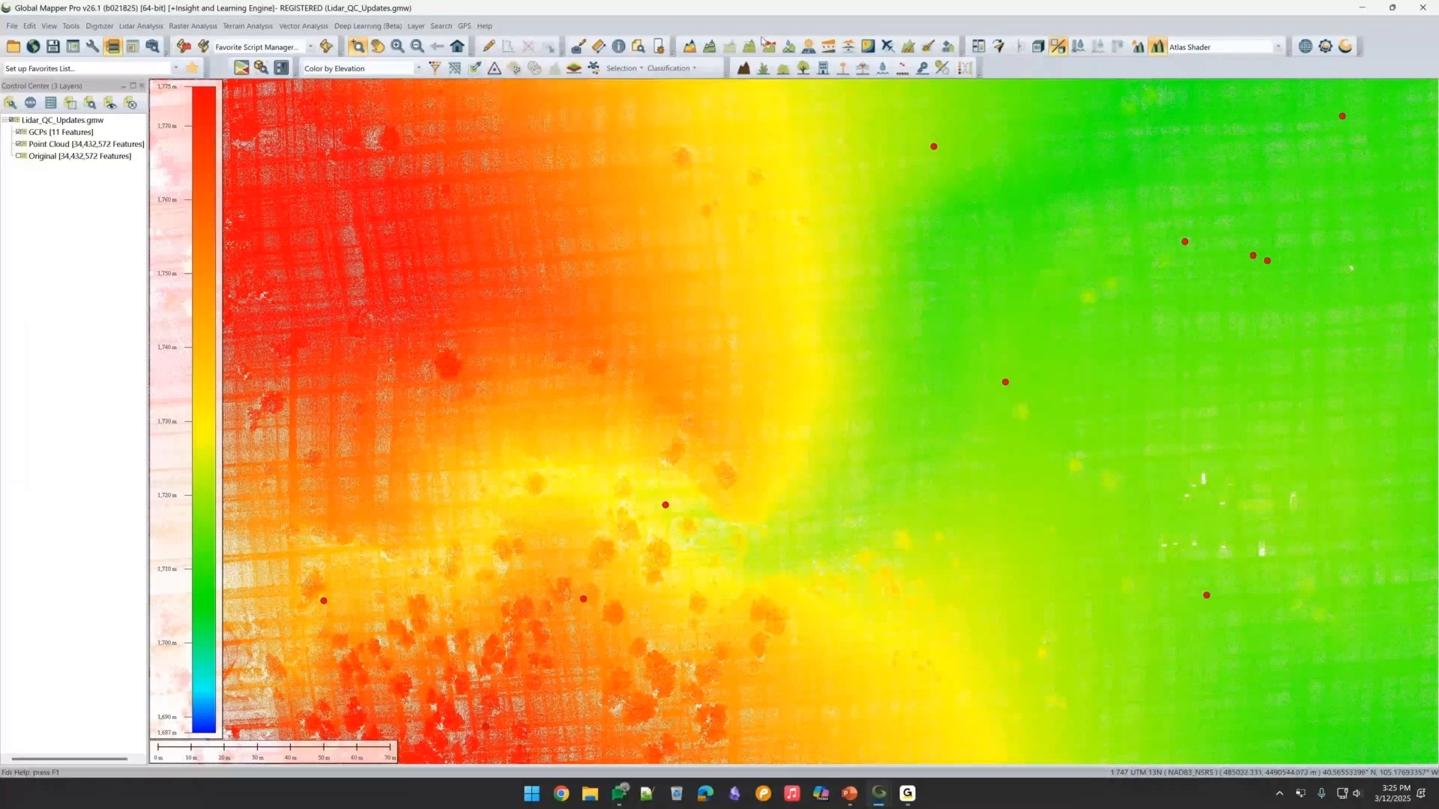
# Inspect the attributes of a GCP control point with the Feature Information tool, then close its information window.
pyautogui.click(618, 46)
pyautogui.click(933, 147)
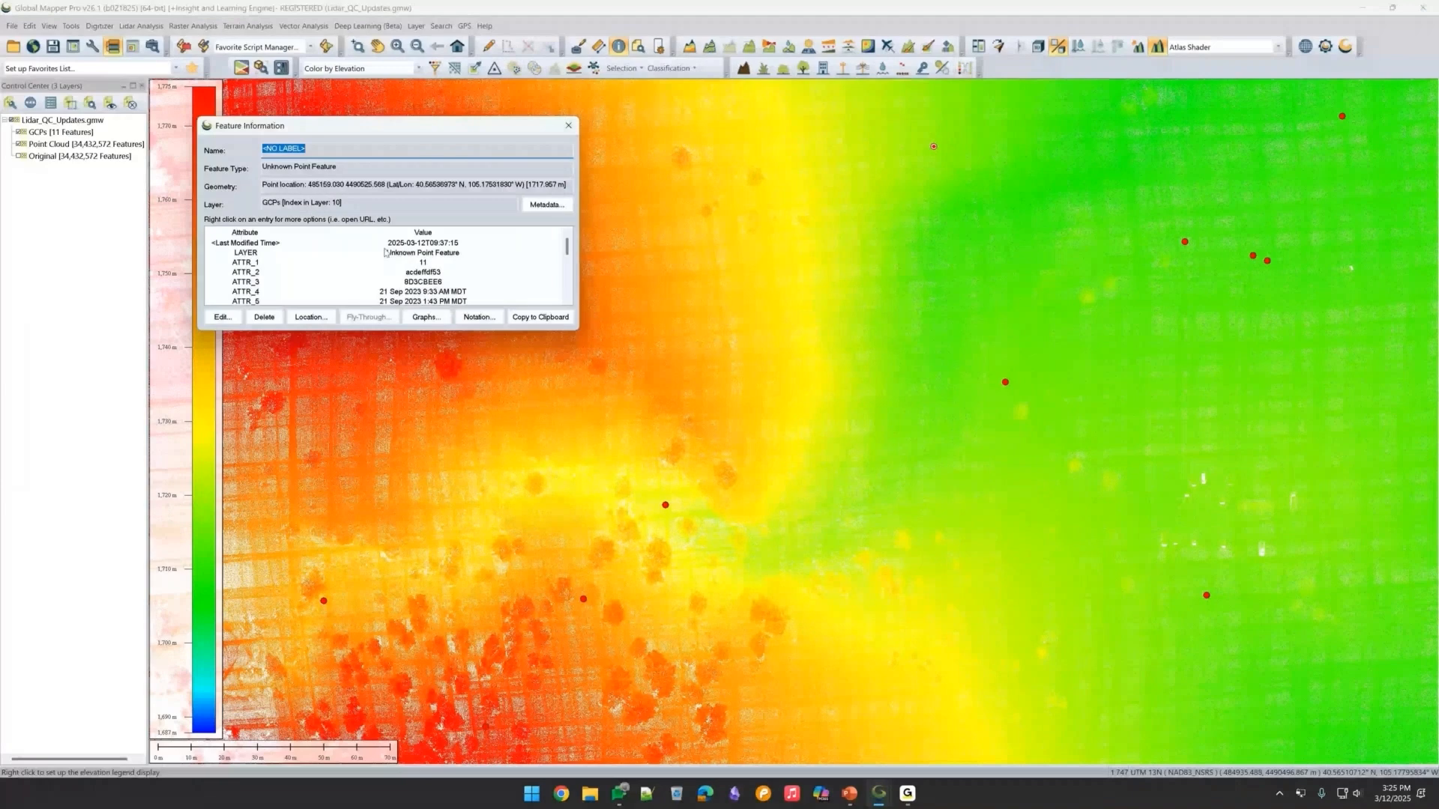
pyautogui.scroll(-10, 385, 253)
pyautogui.click(247, 262)
pyautogui.moveTo(248, 264); pyautogui.dragTo(429, 229)
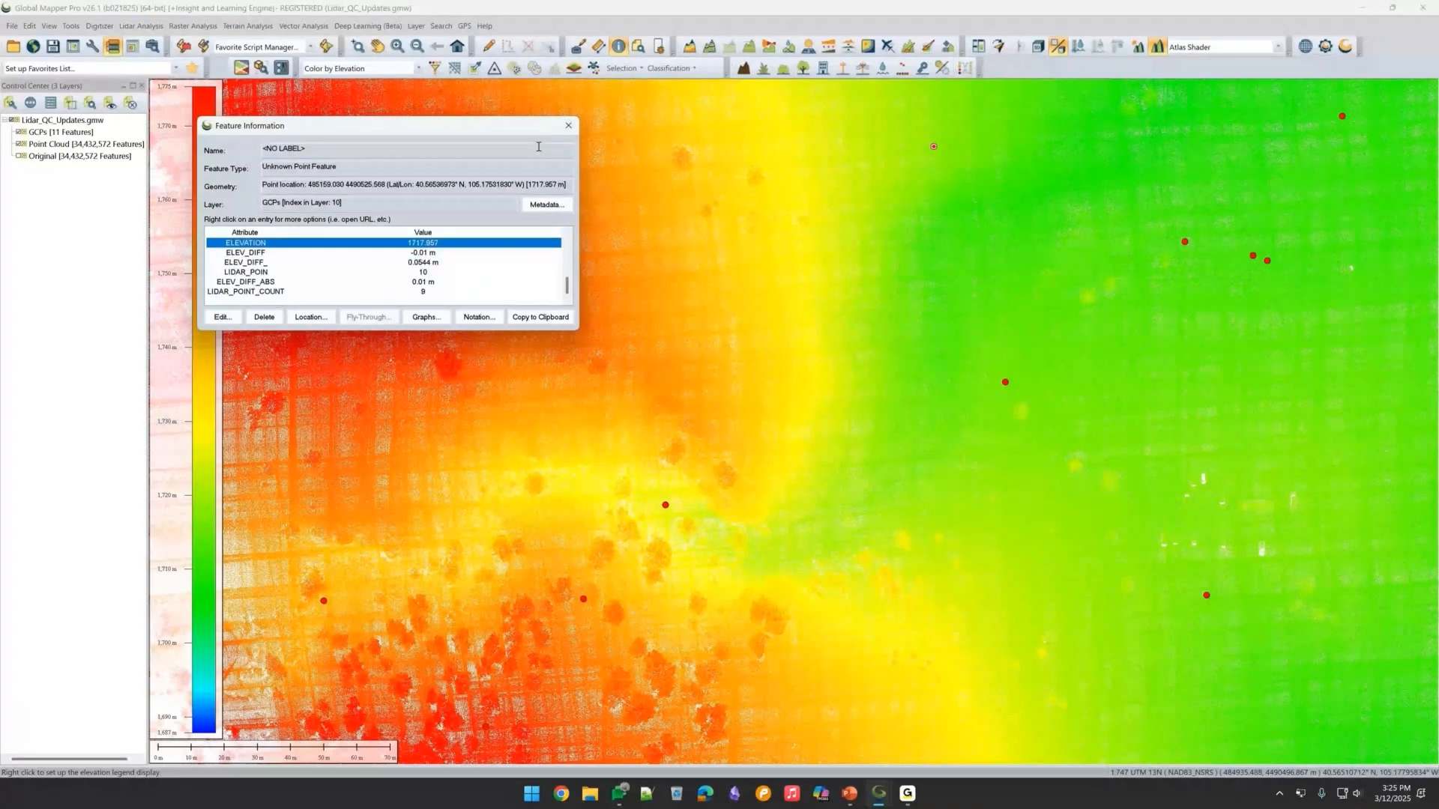
pyautogui.click(569, 125)
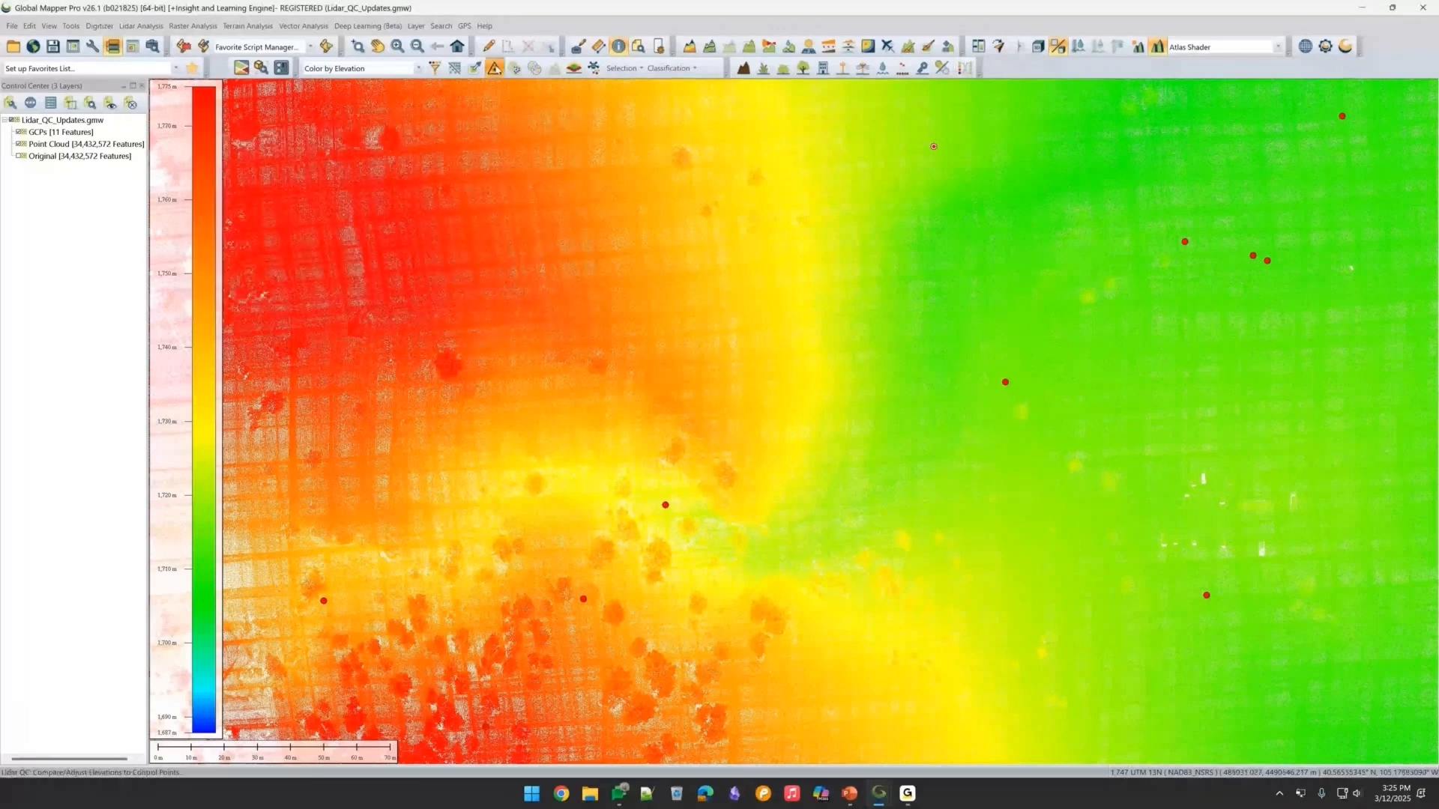
# Compare the Point Cloud layer against the selected GCP control point and close the match information.
pyautogui.click(495, 69)
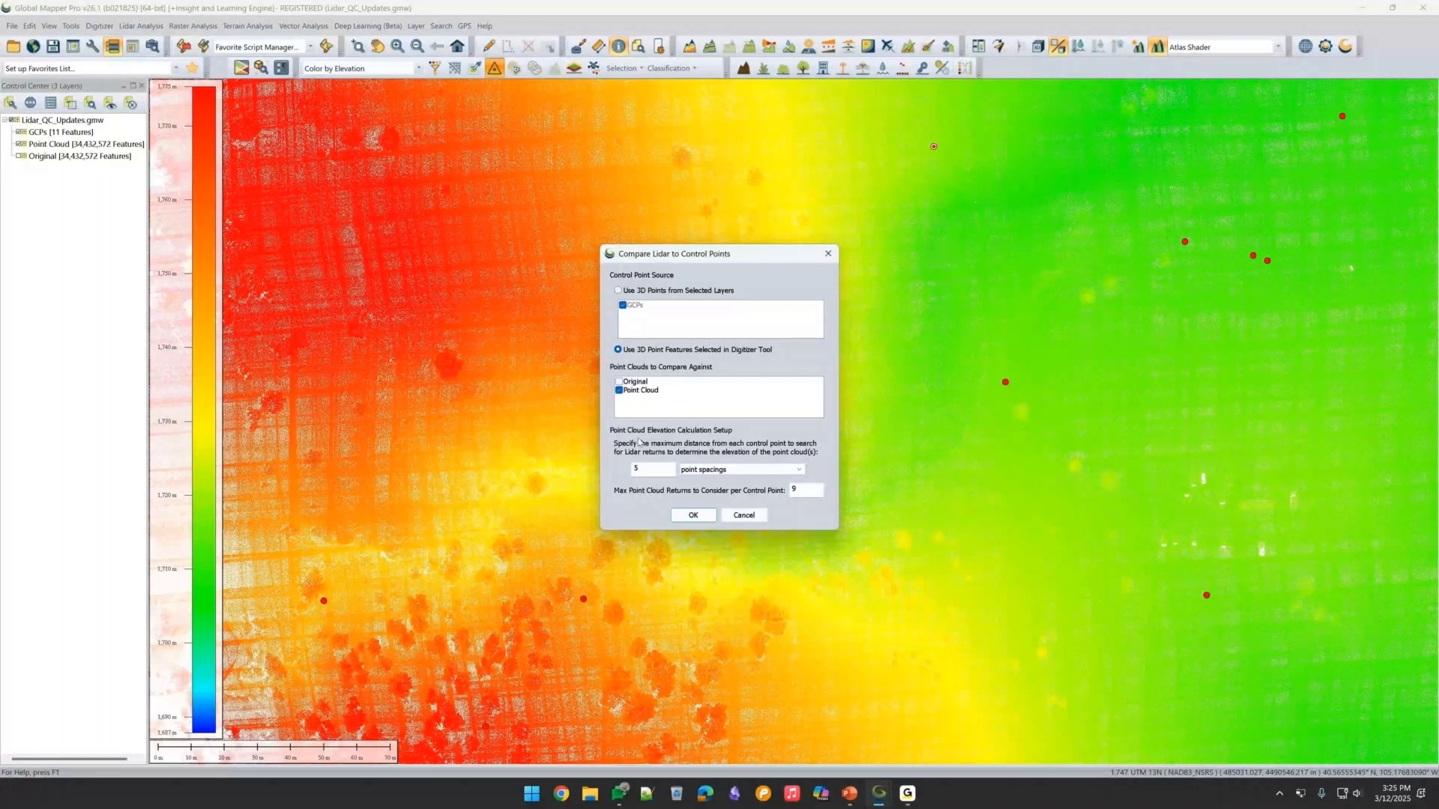
pyautogui.click(693, 515)
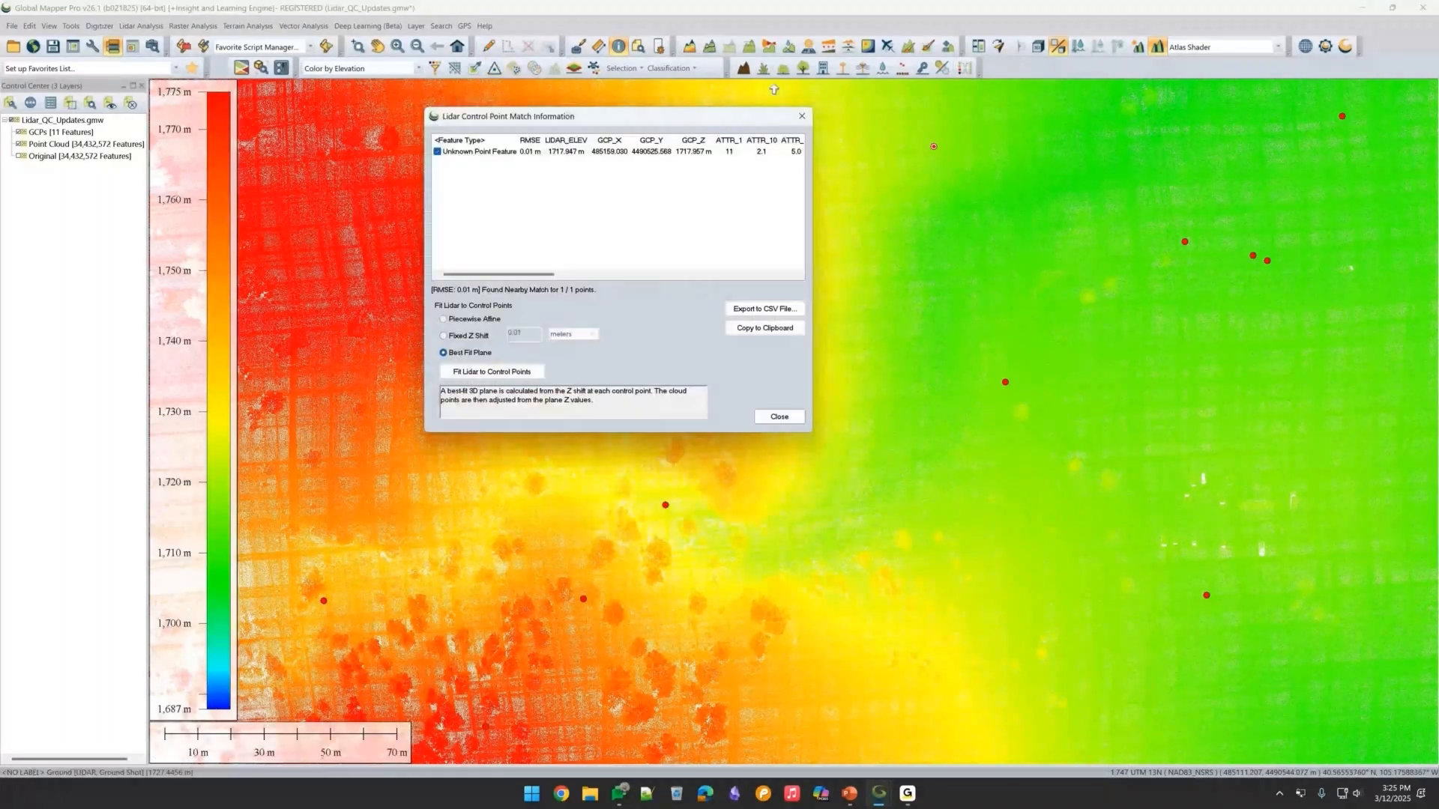
pyautogui.click(802, 116)
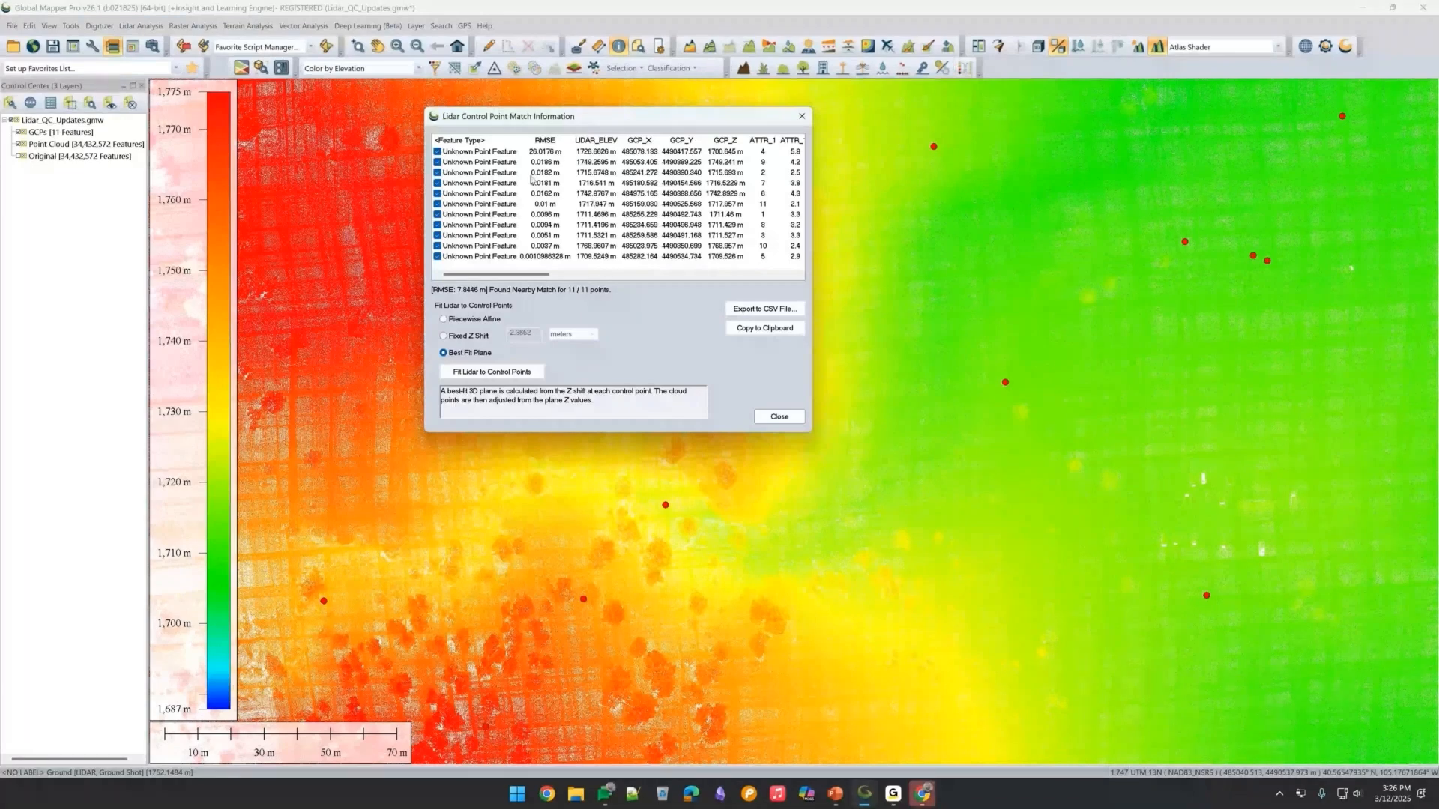
# Exclude the outlier control point in the first row from the lidar-to-control-point comparison.
pyautogui.click(437, 152)
pyautogui.click(438, 165)
pyautogui.click(438, 174)
pyautogui.click(438, 173)
pyautogui.click(438, 162)
pyautogui.click(554, 152)
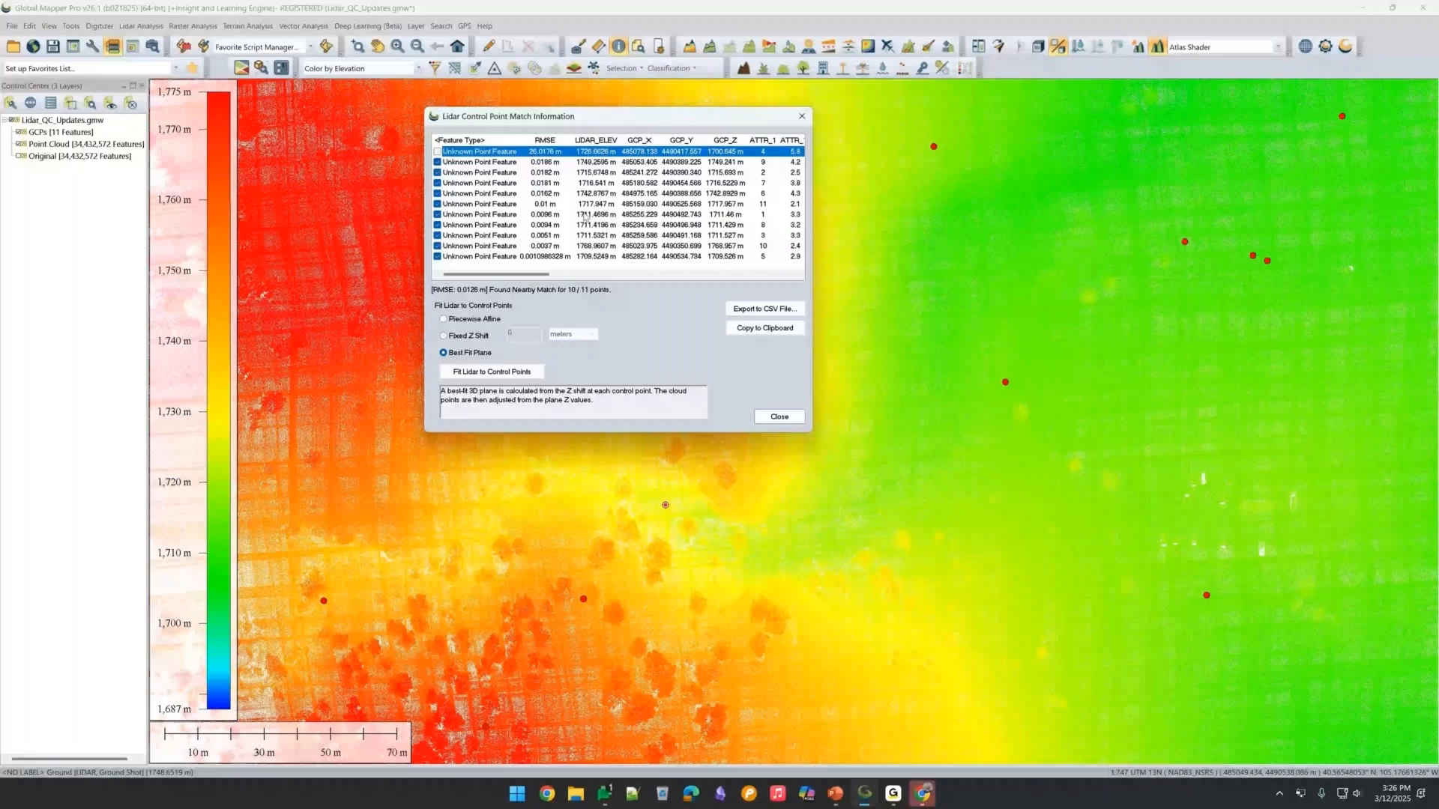
# Fit the lidar to the control points using Best Fit Plane, confirm the adjustment, and close the match dialog.
pyautogui.click(534, 371)
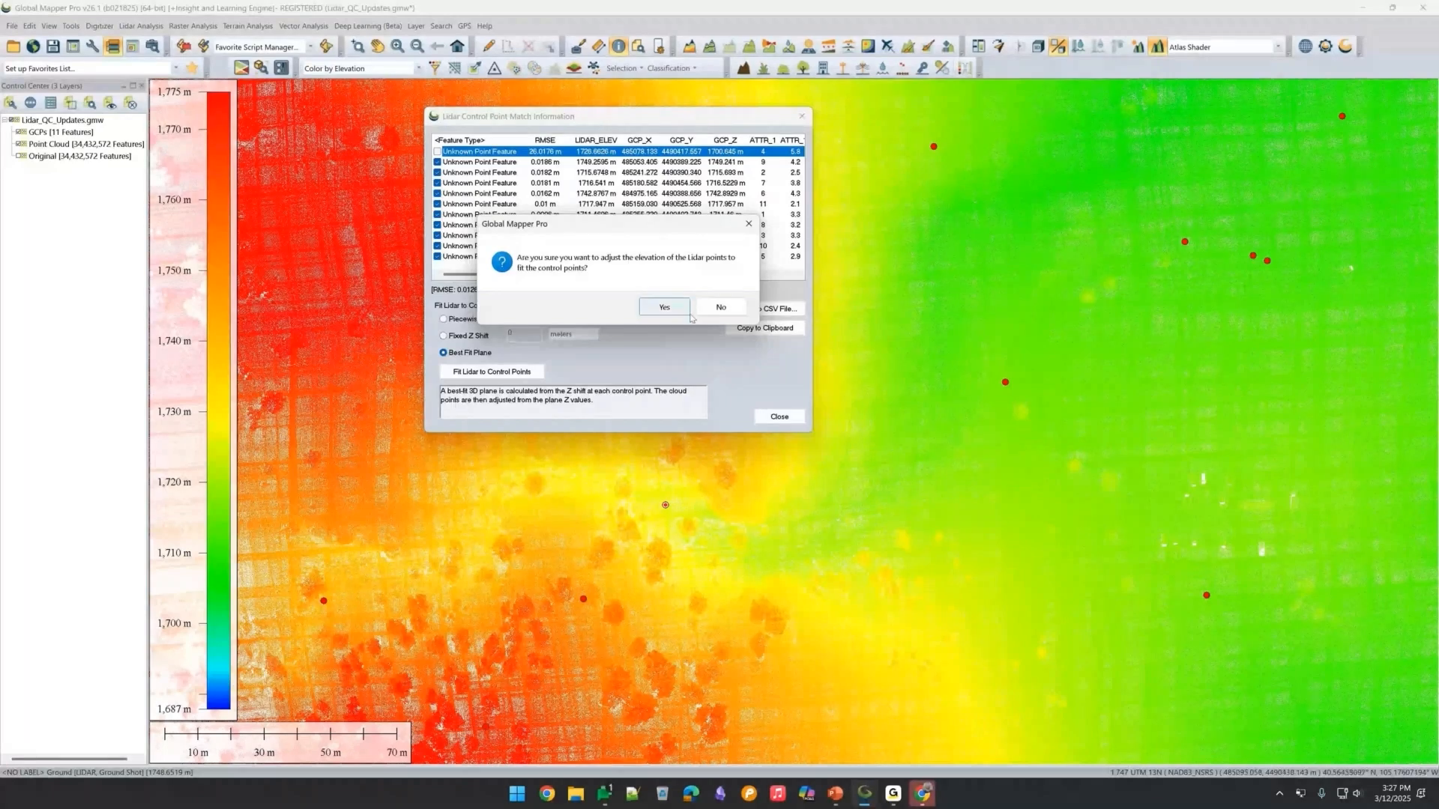
pyautogui.click(665, 309)
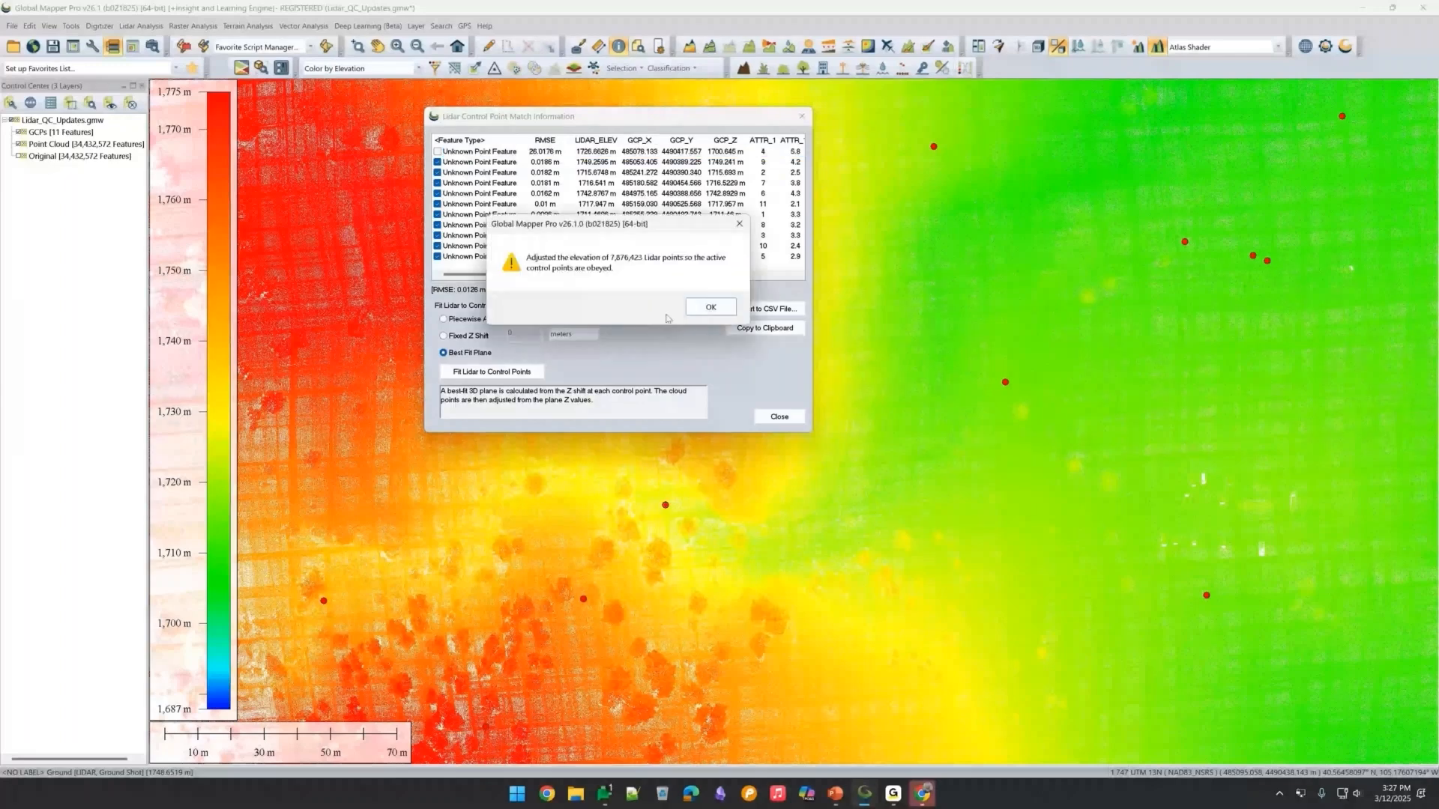
pyautogui.click(710, 307)
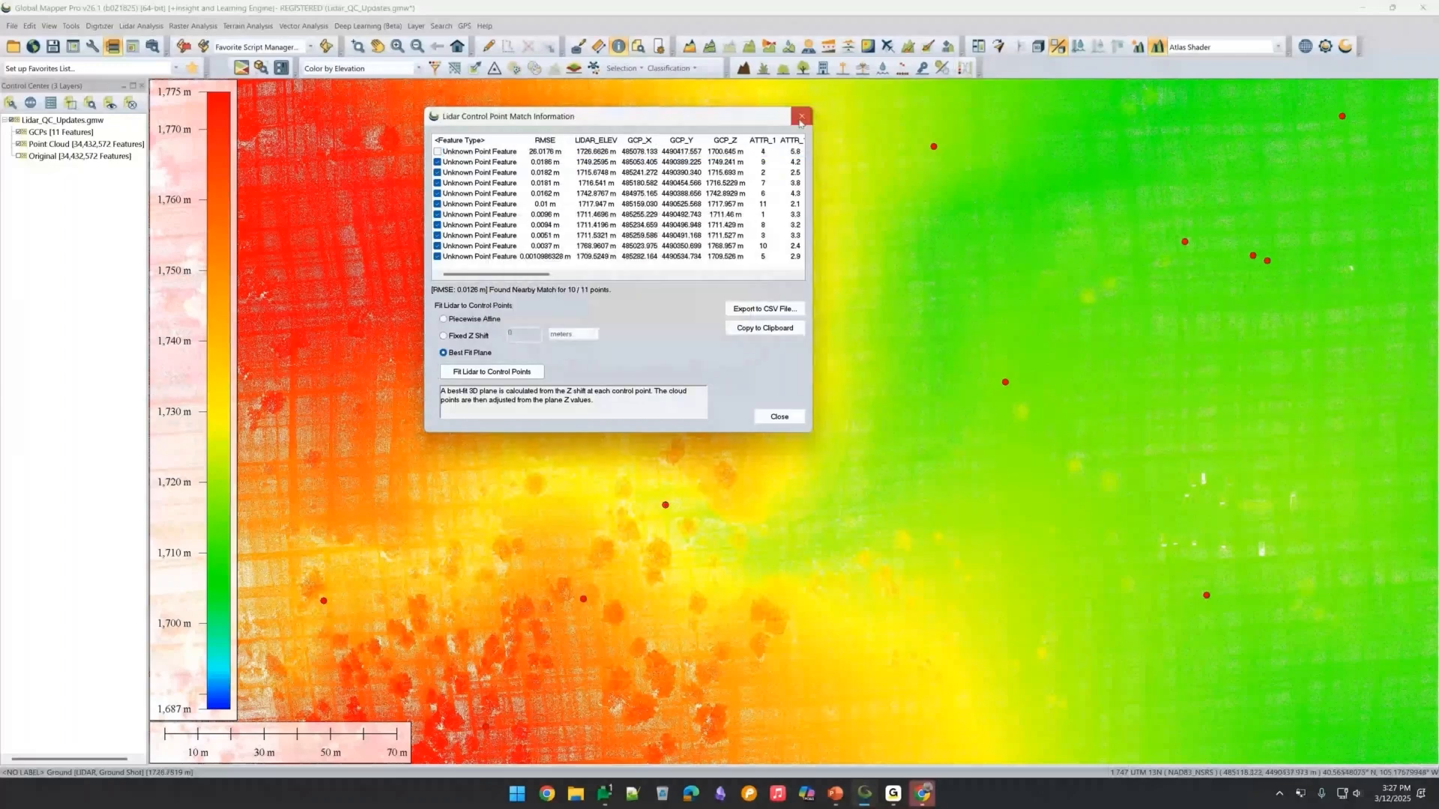
pyautogui.click(801, 118)
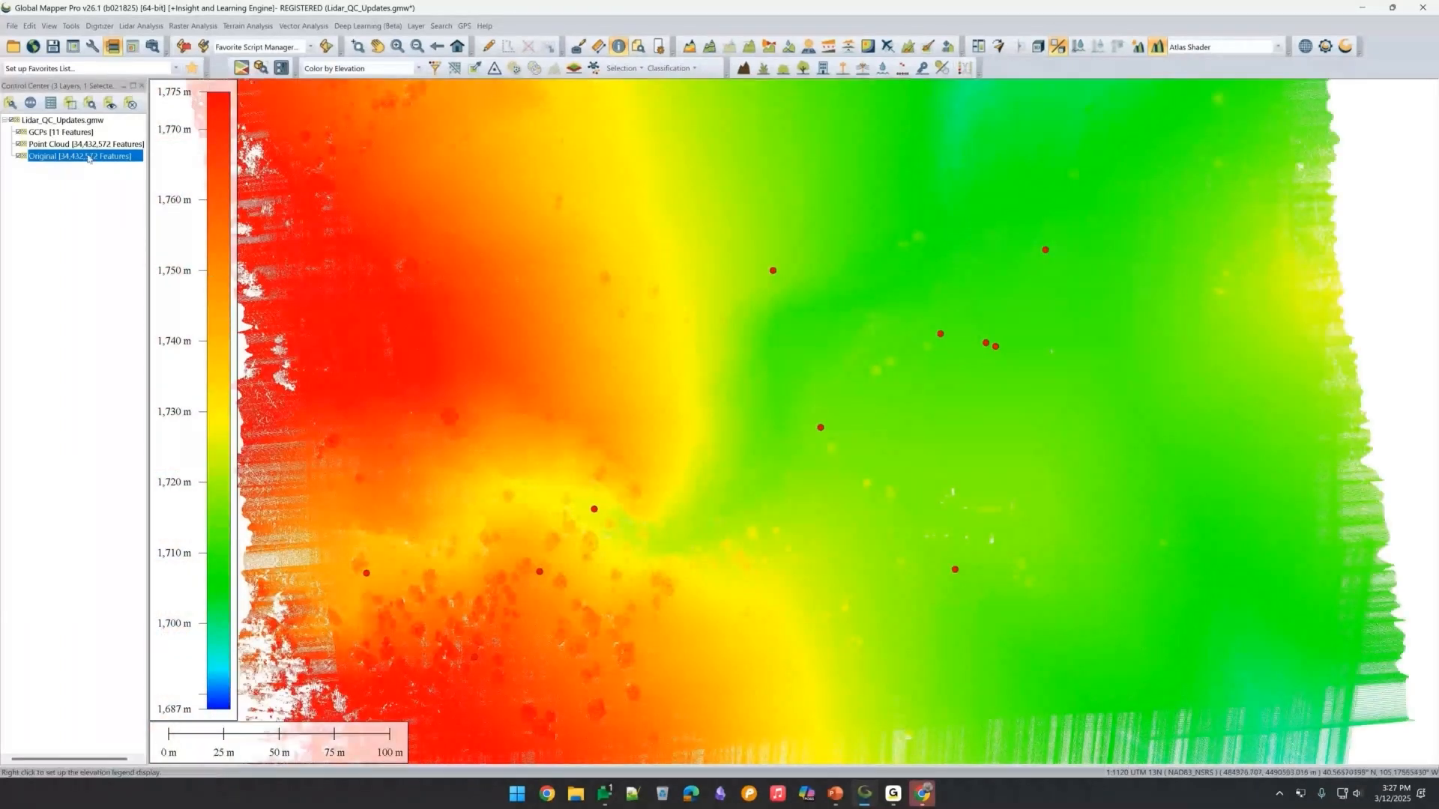
# Zoom in and draw a path profile across the small white structure right of centre, then maximize the profile view.
pyautogui.scroll(1, 983, 528)
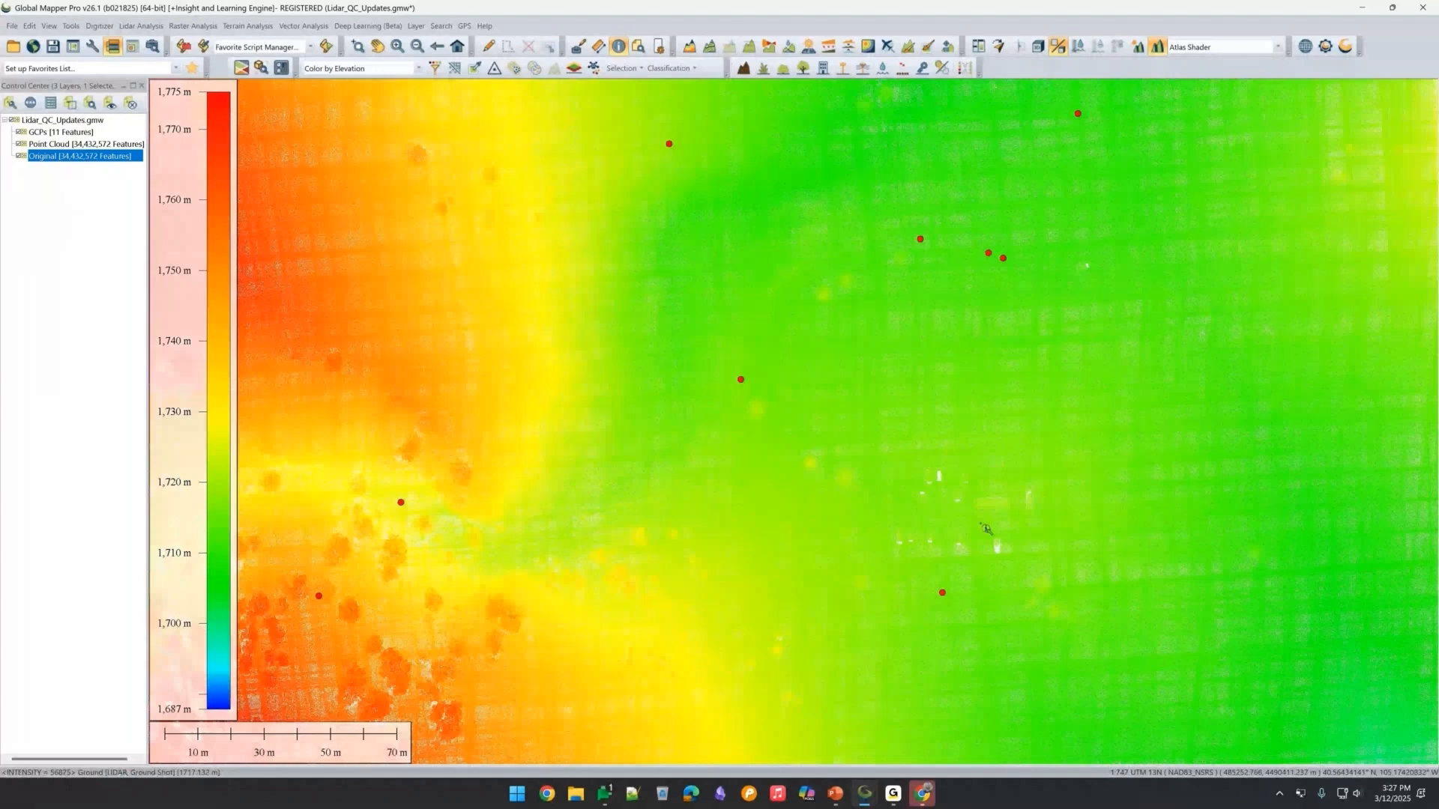
pyautogui.hotkey('alt', 'l')
pyautogui.click(994, 497)
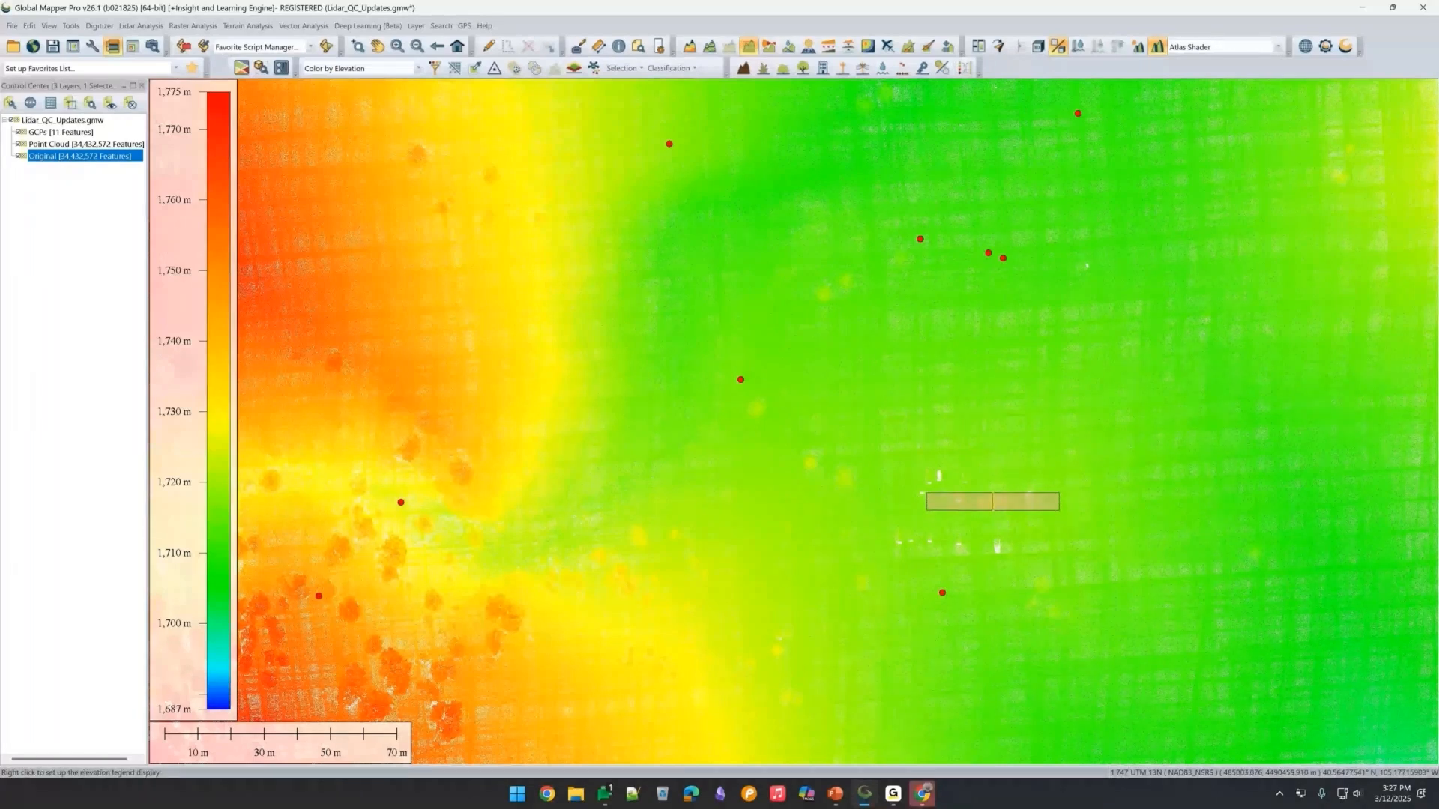
pyautogui.moveTo(0, 103); pyautogui.dragTo(1145, 103)
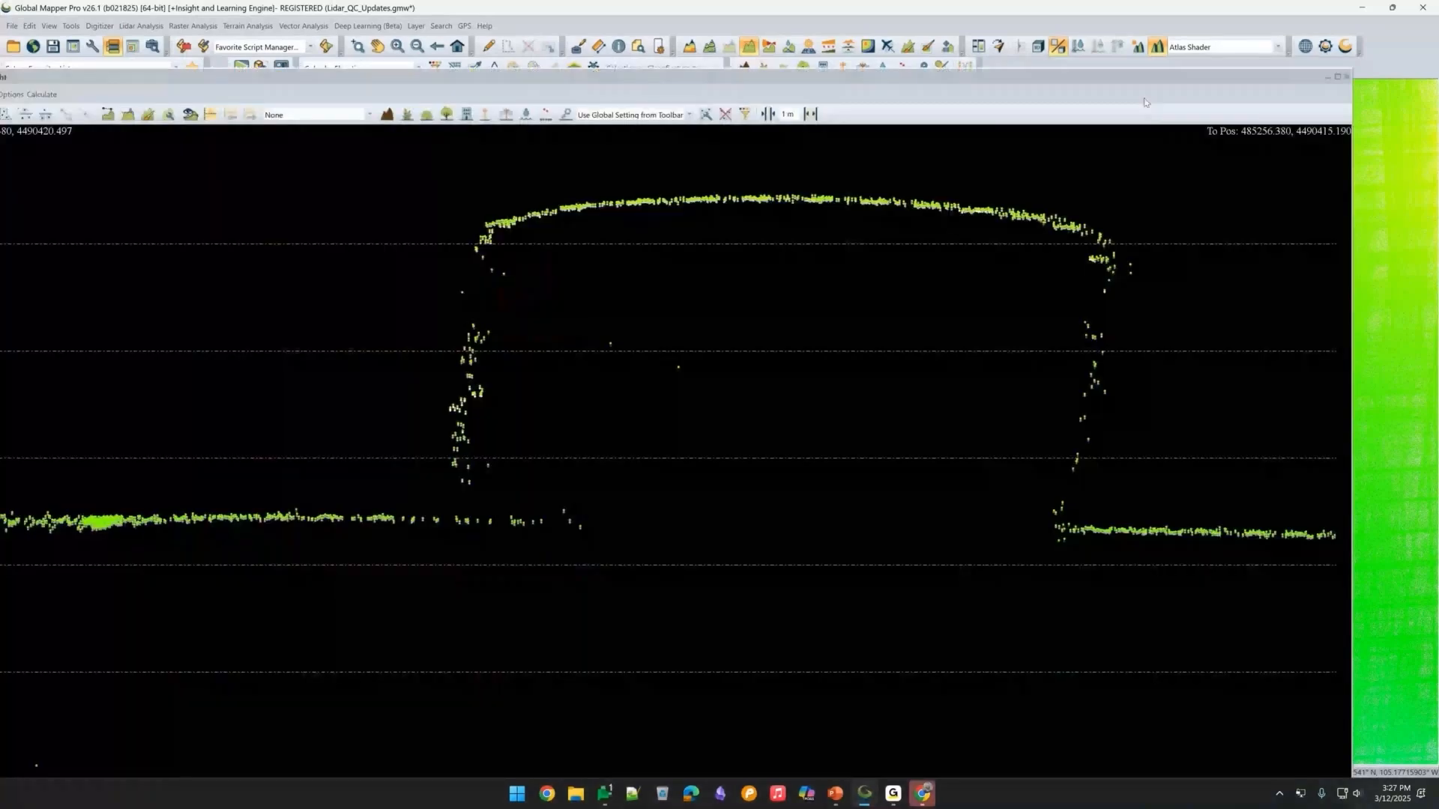
pyautogui.click(1337, 77)
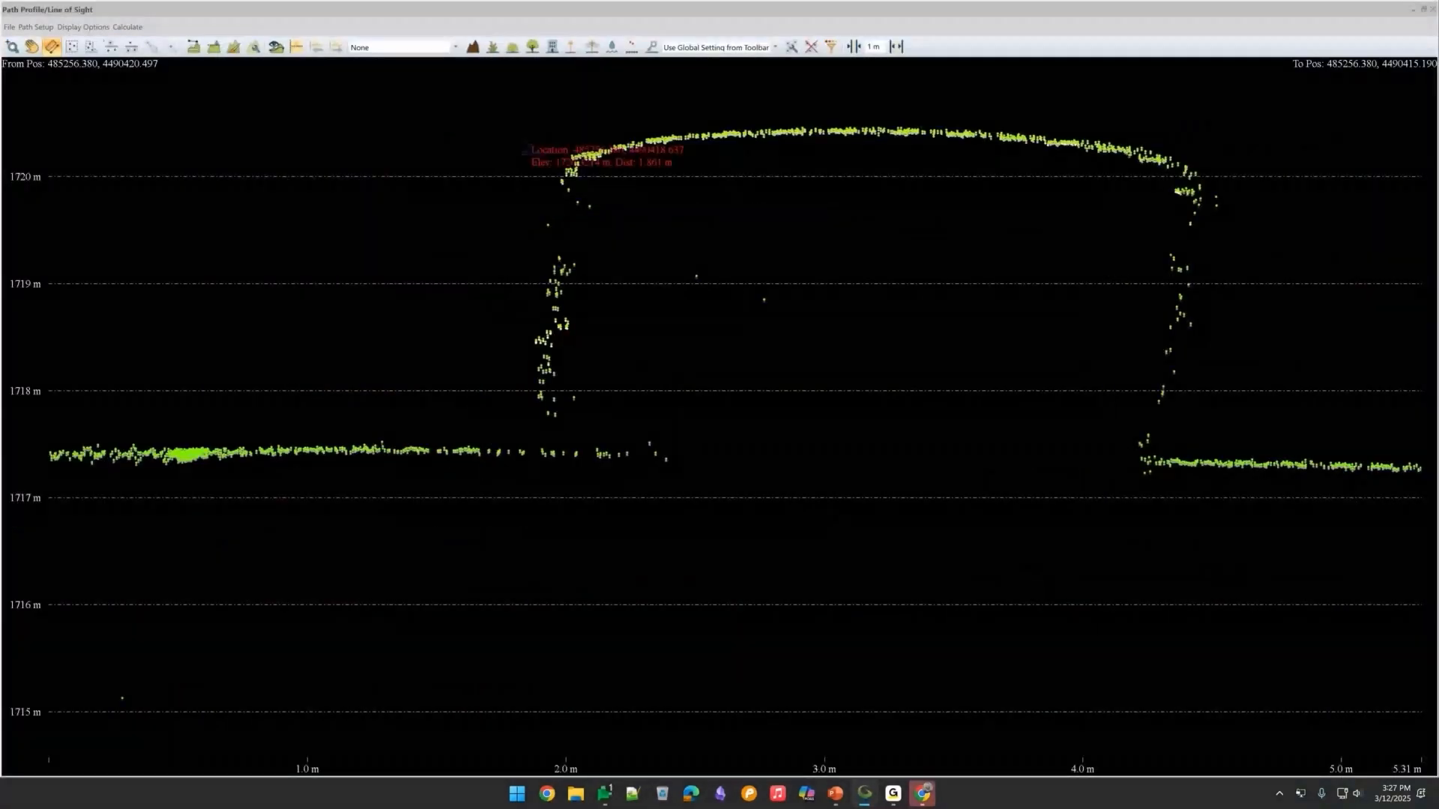
# Zoom into the profile to examine the structure's top surface points, then close the profile window.
pyautogui.scroll(2, 978, 116)
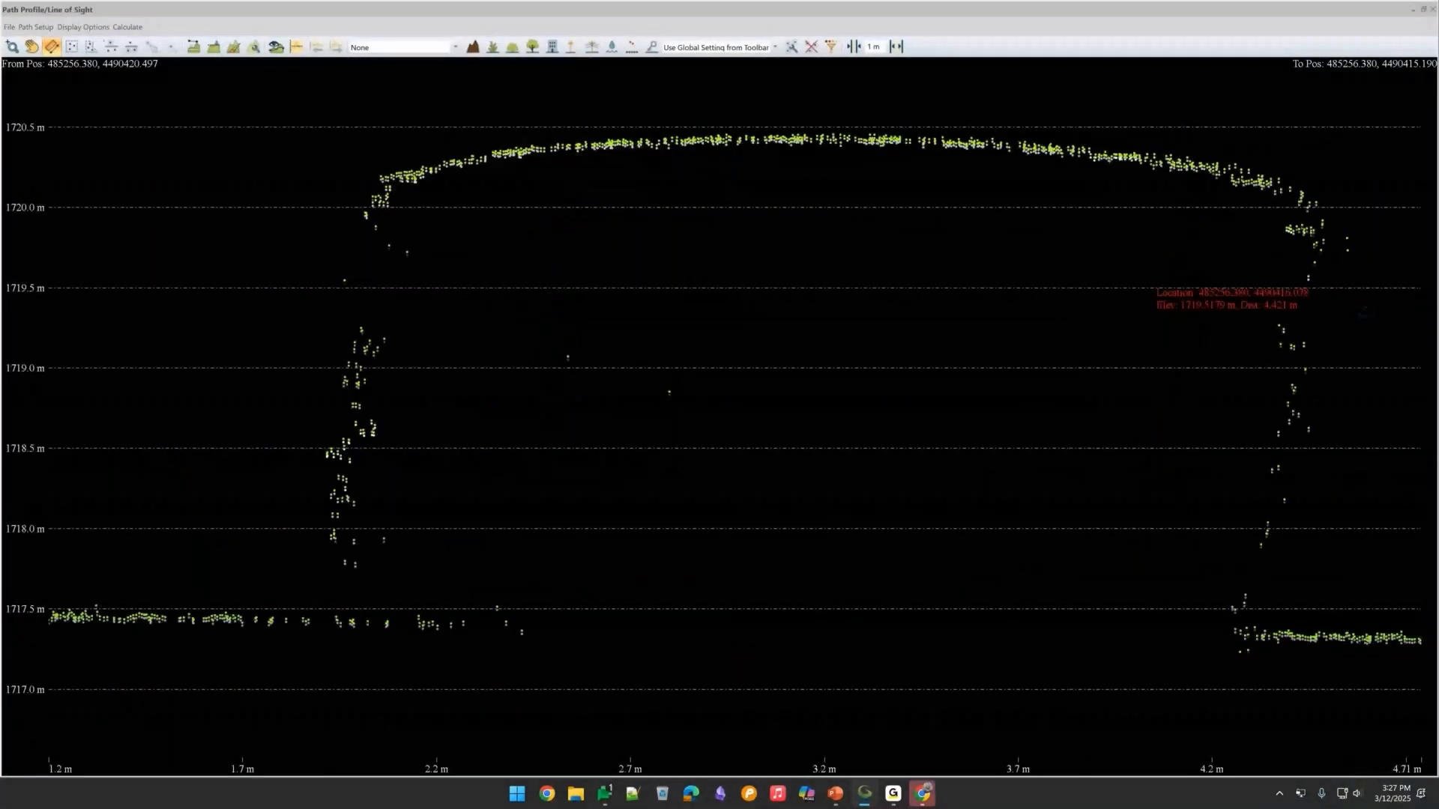
pyautogui.scroll(2, 787, 120)
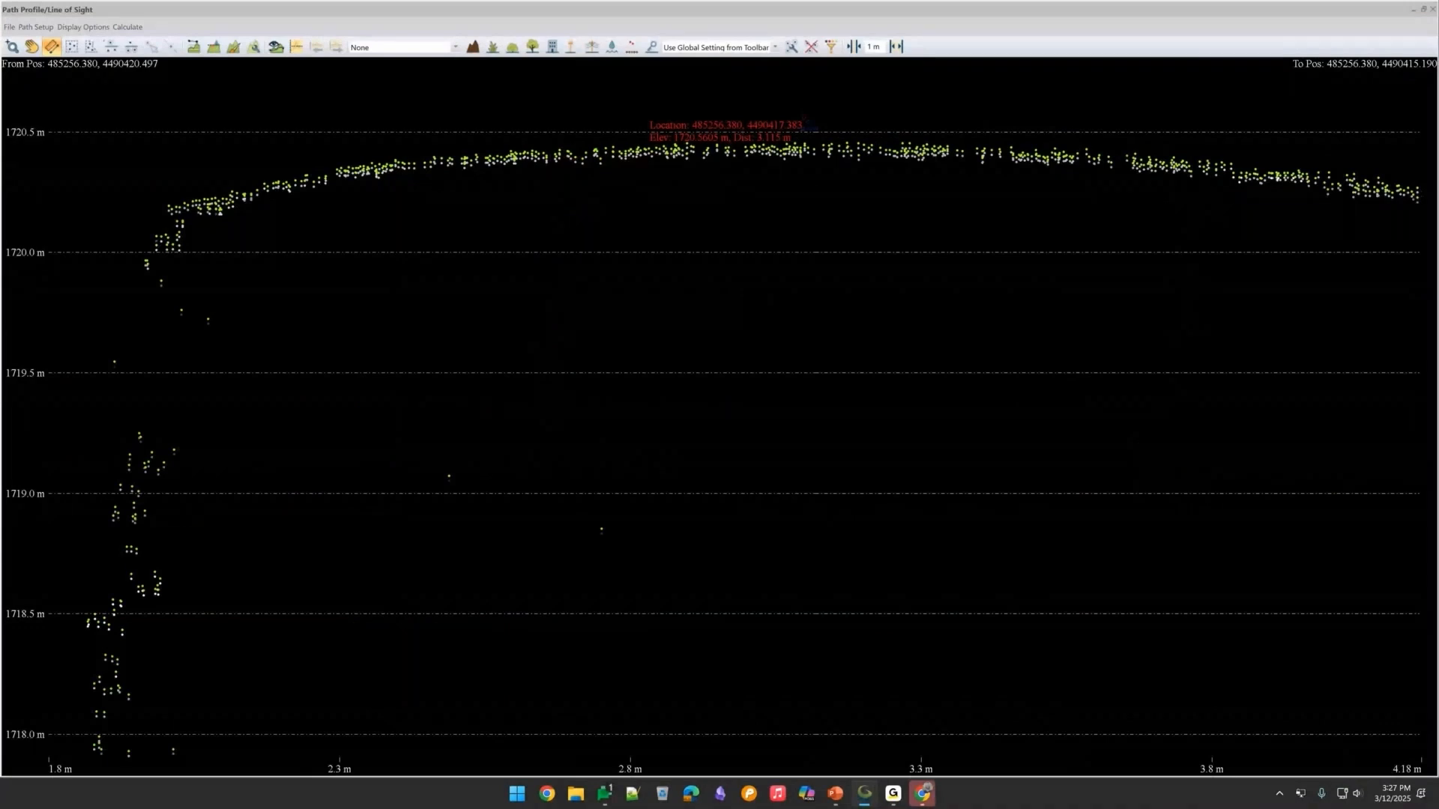
pyautogui.scroll(4, 804, 126)
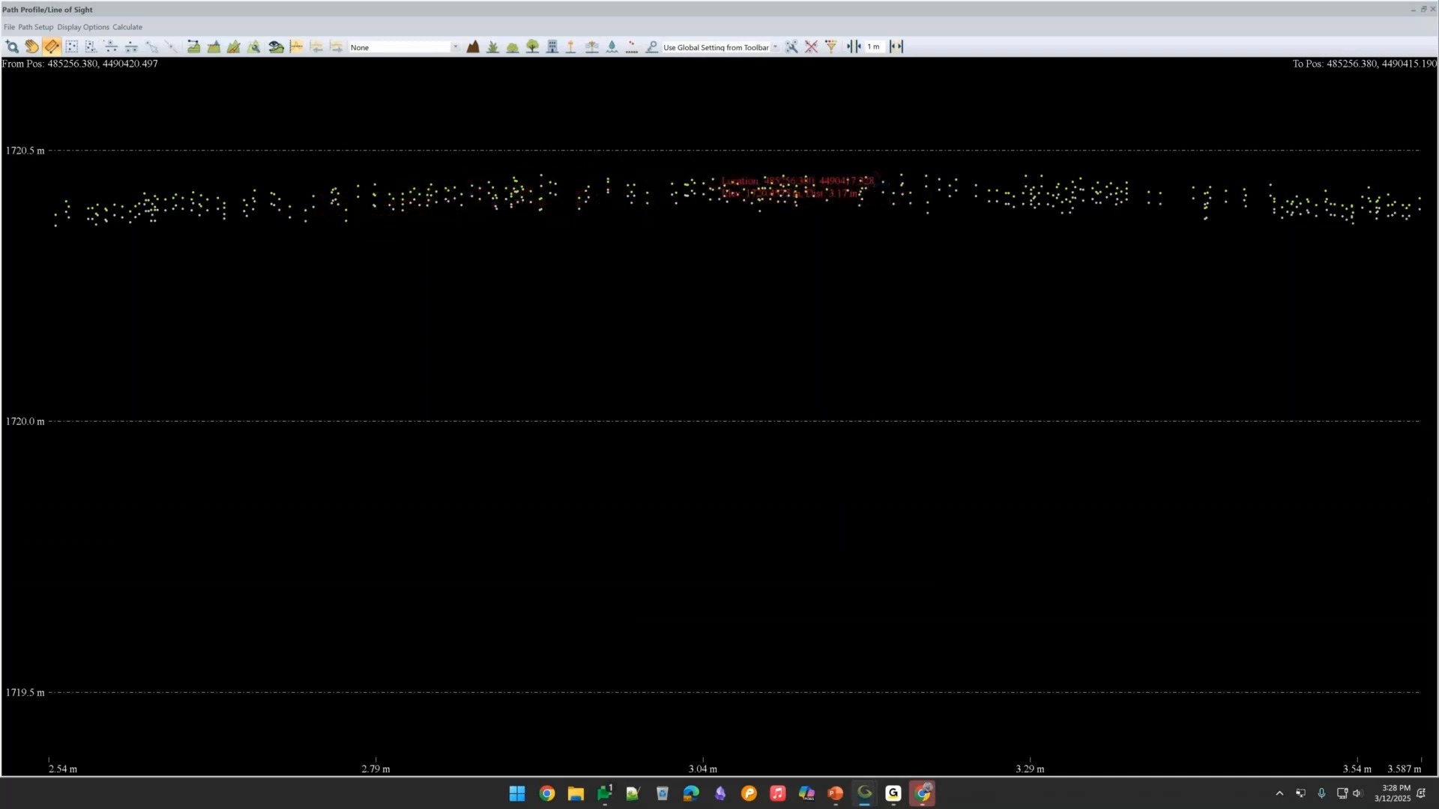
pyautogui.click(1413, 10)
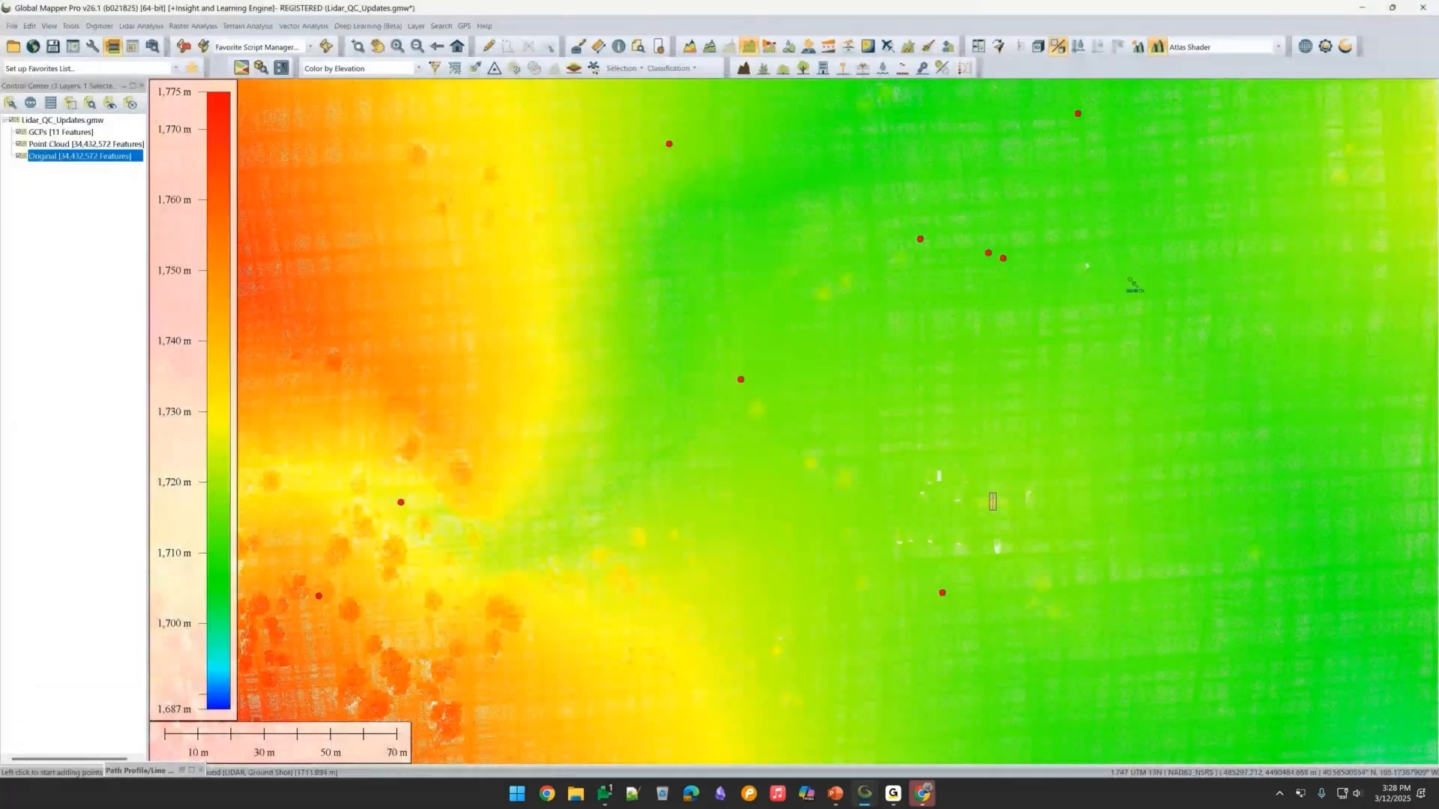
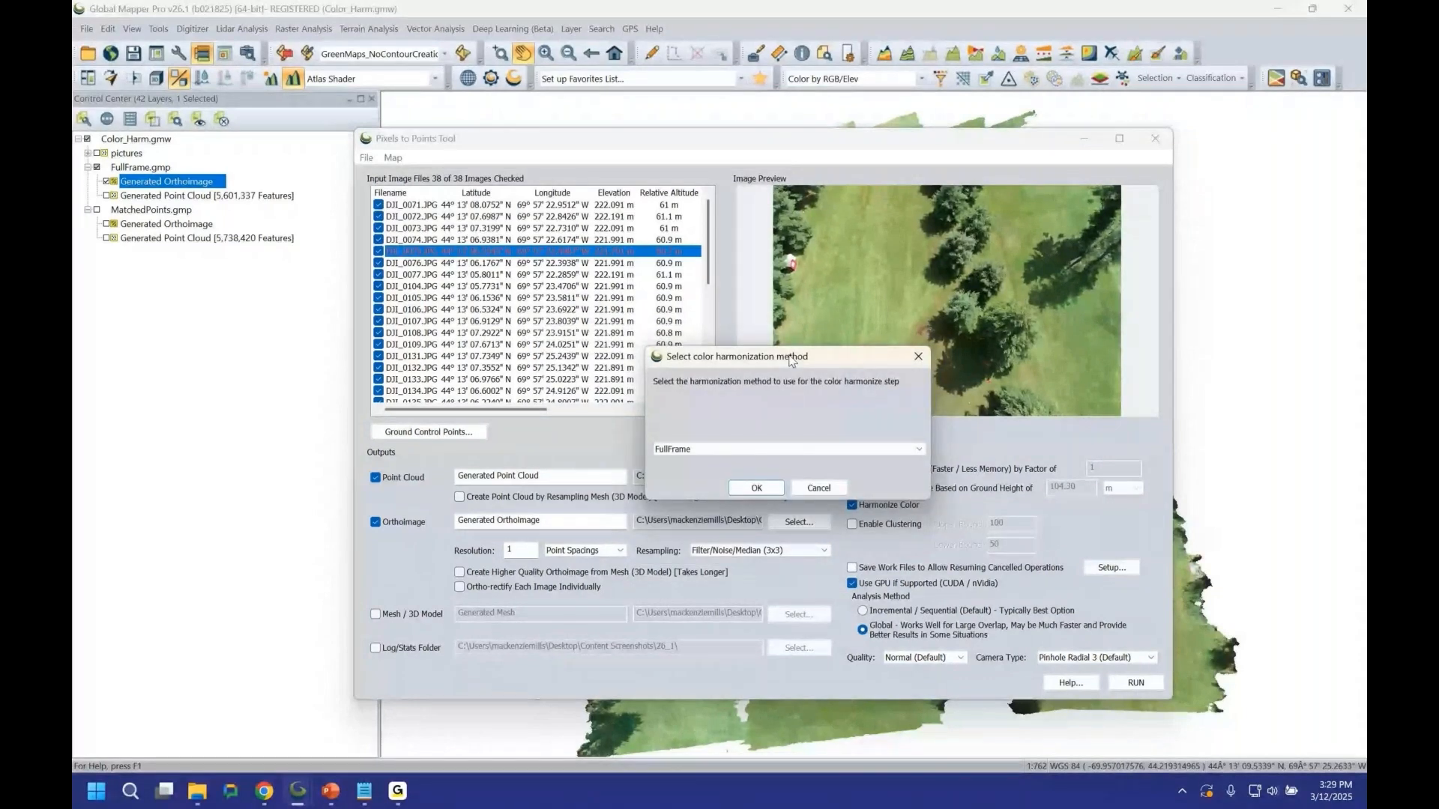
# Review the color harmonization method choices FullFrame, Matched Points and VLD Segment, then close the dialog and minimize the Pixels to Points tool.
pyautogui.click(881, 453)
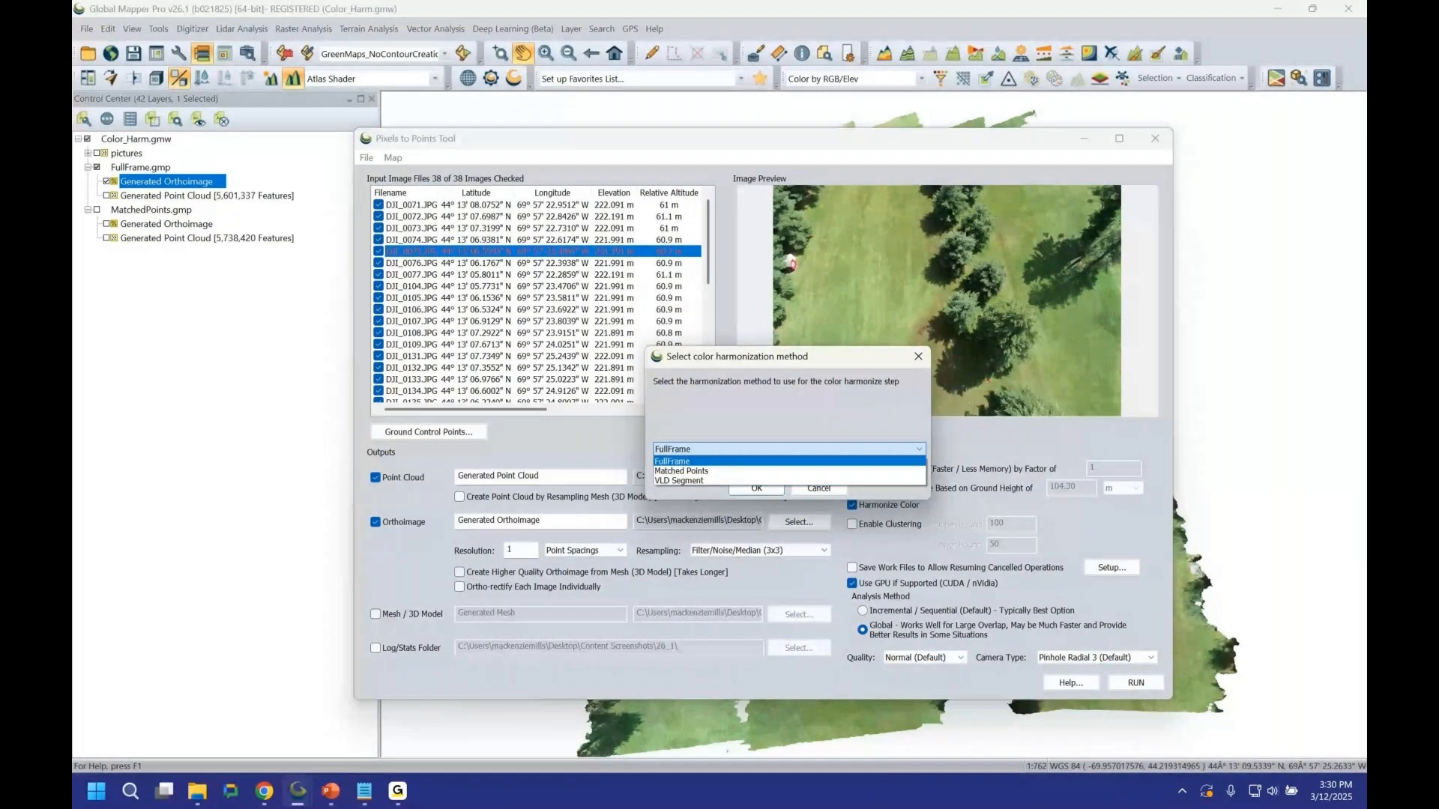
pyautogui.click(768, 356)
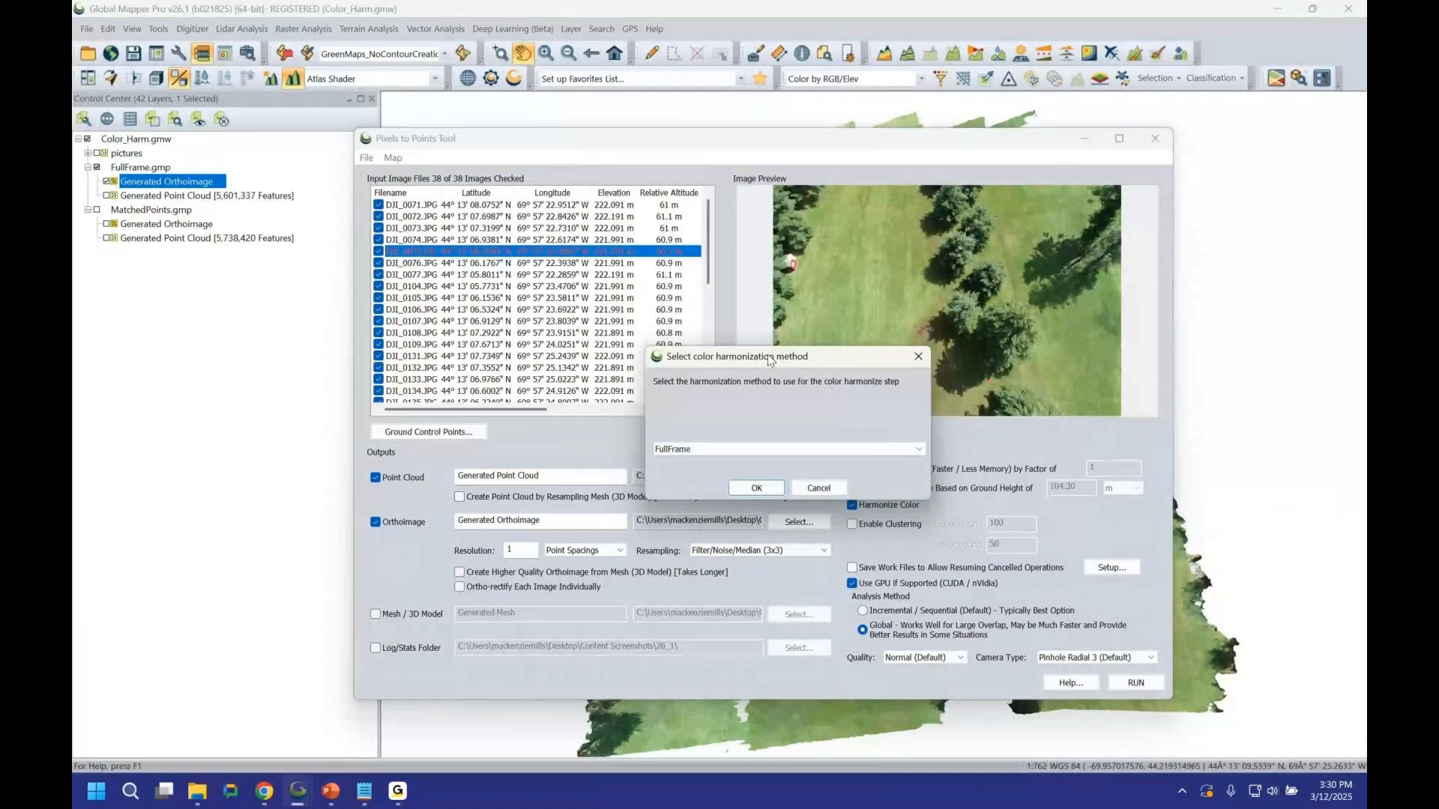
pyautogui.click(779, 449)
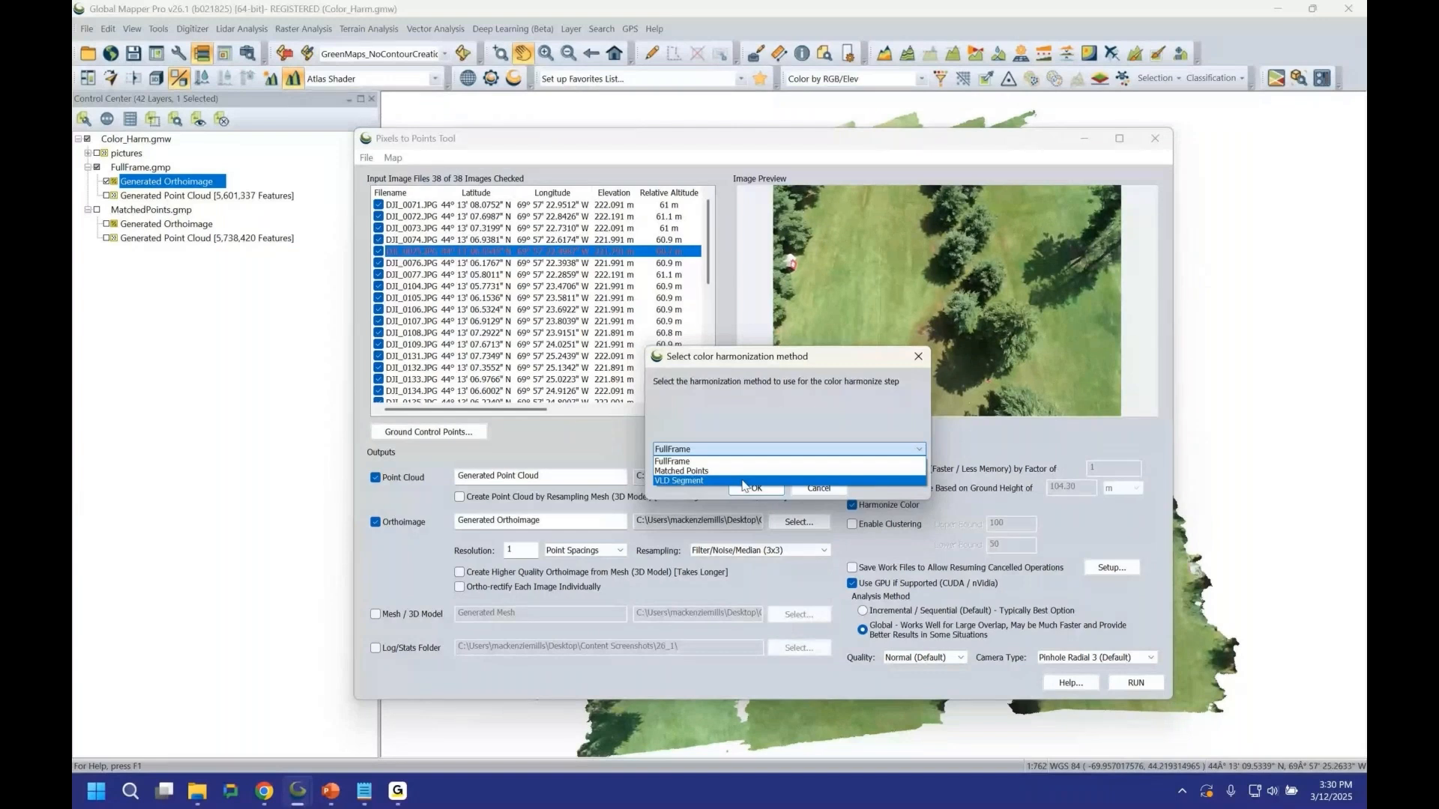
pyautogui.click(791, 396)
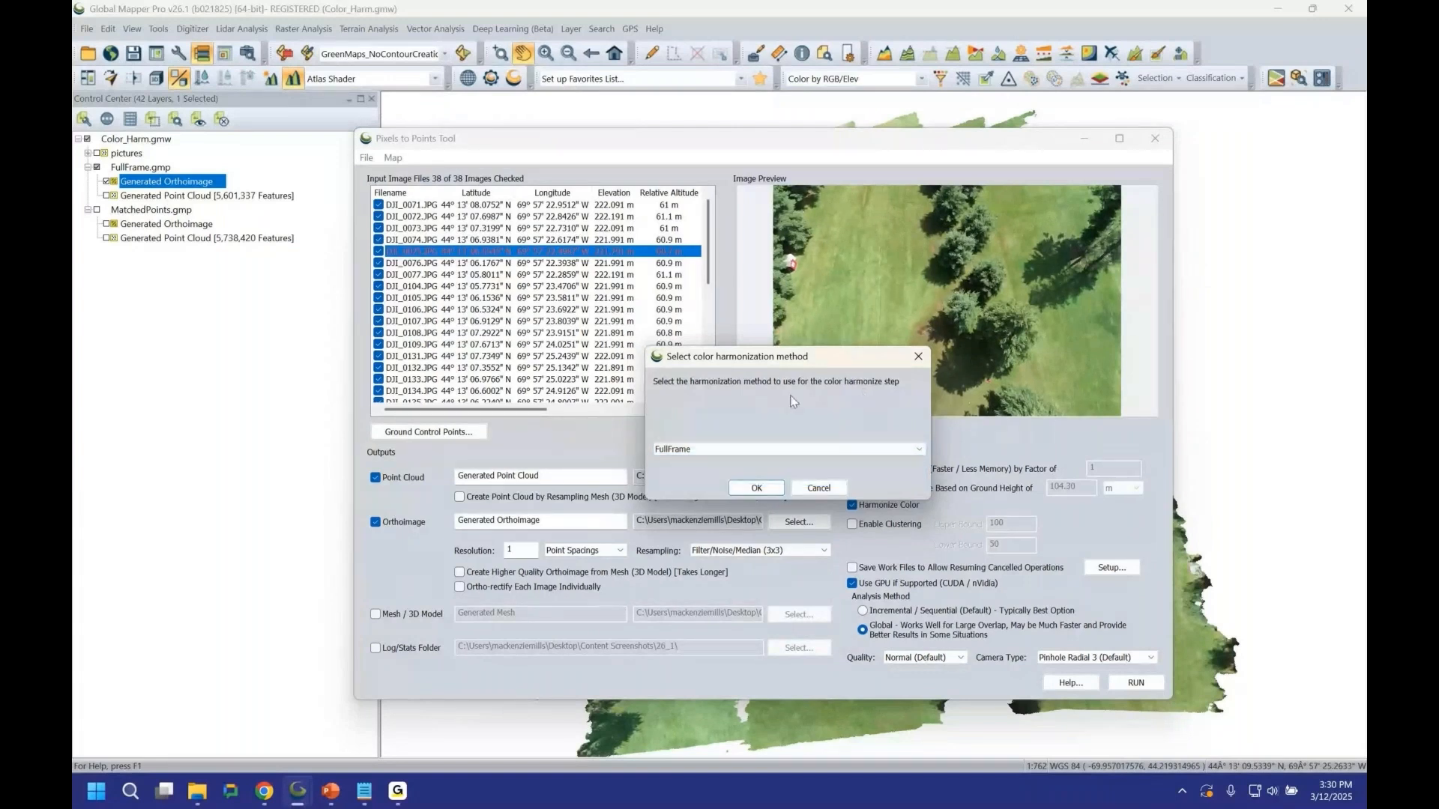
pyautogui.click(733, 449)
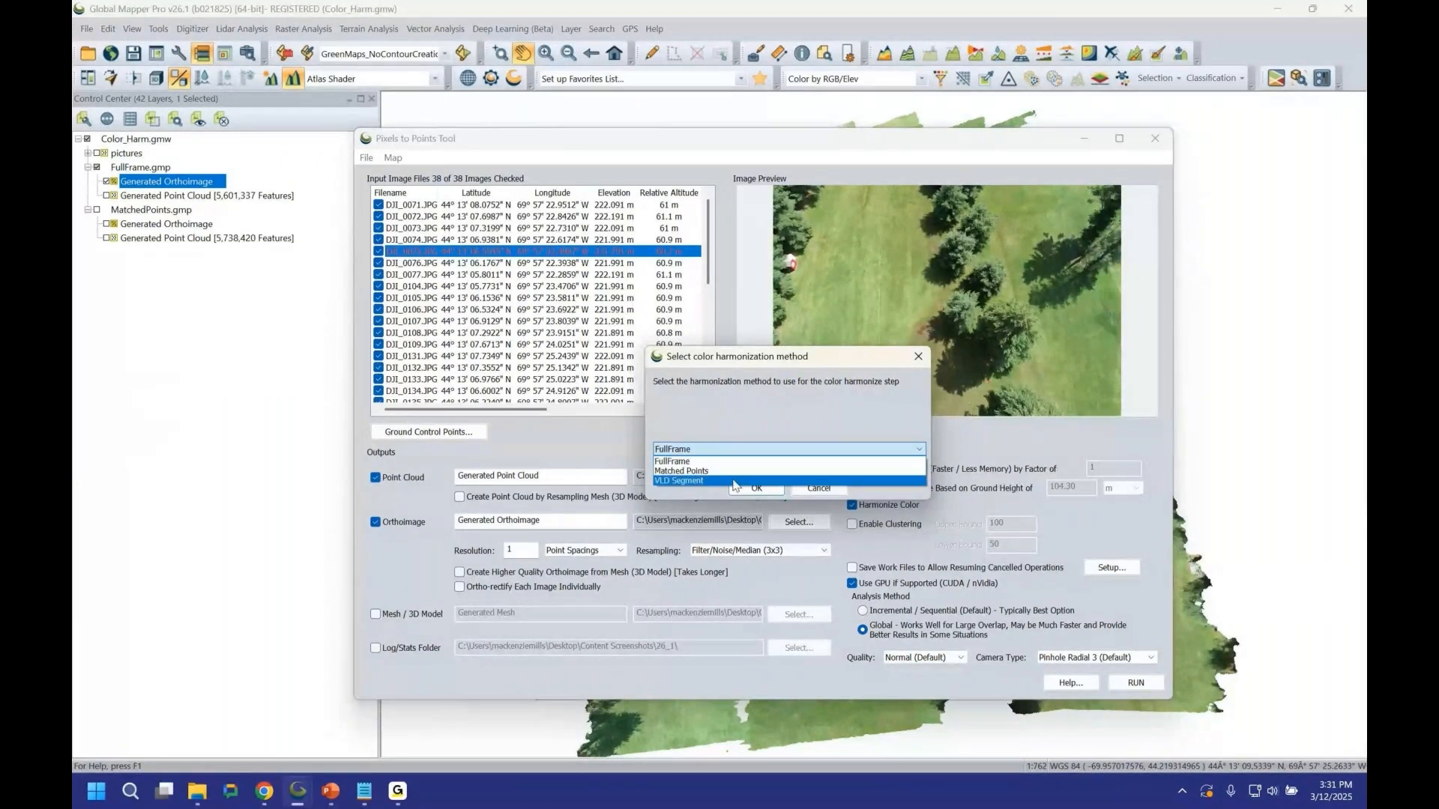
pyautogui.click(919, 360)
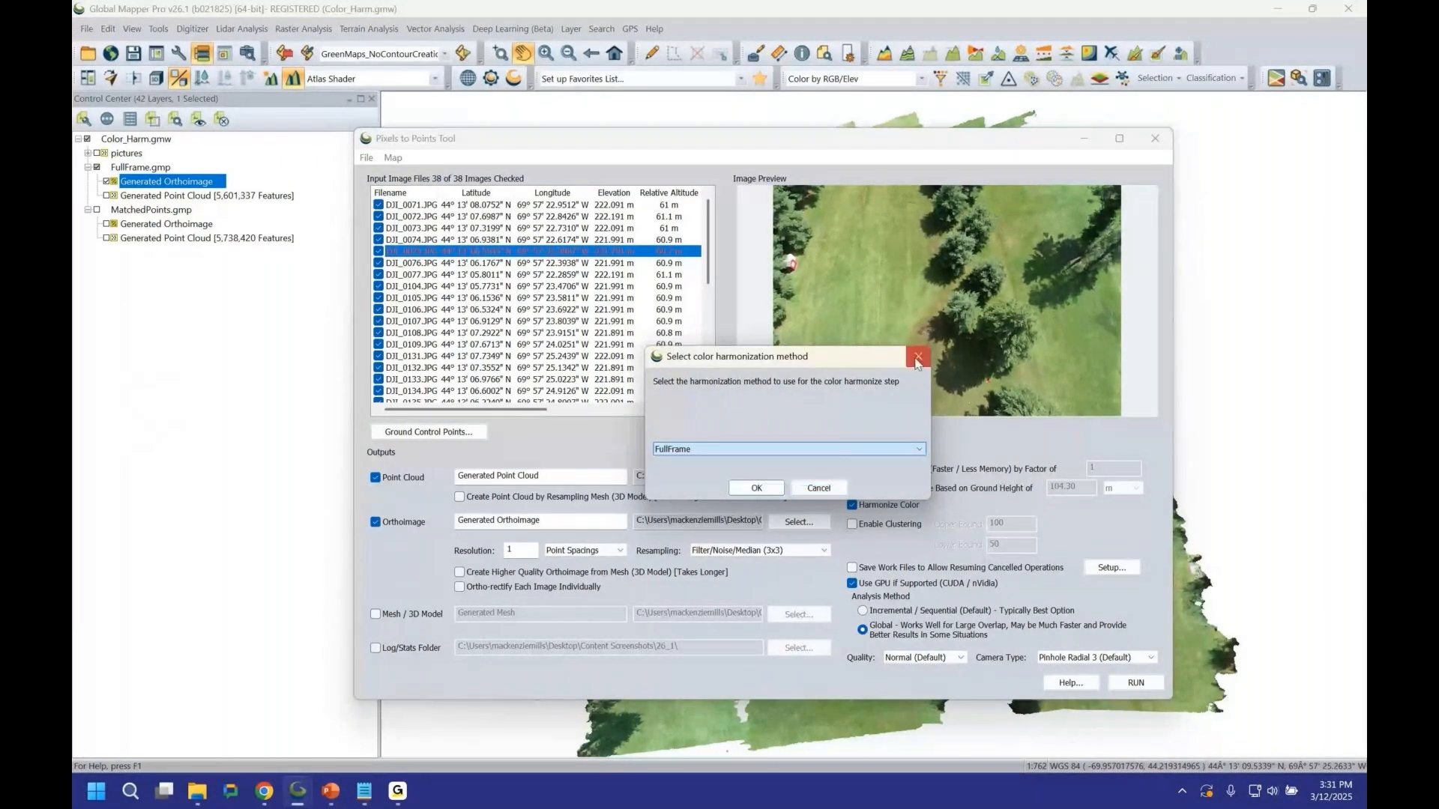
pyautogui.click(919, 358)
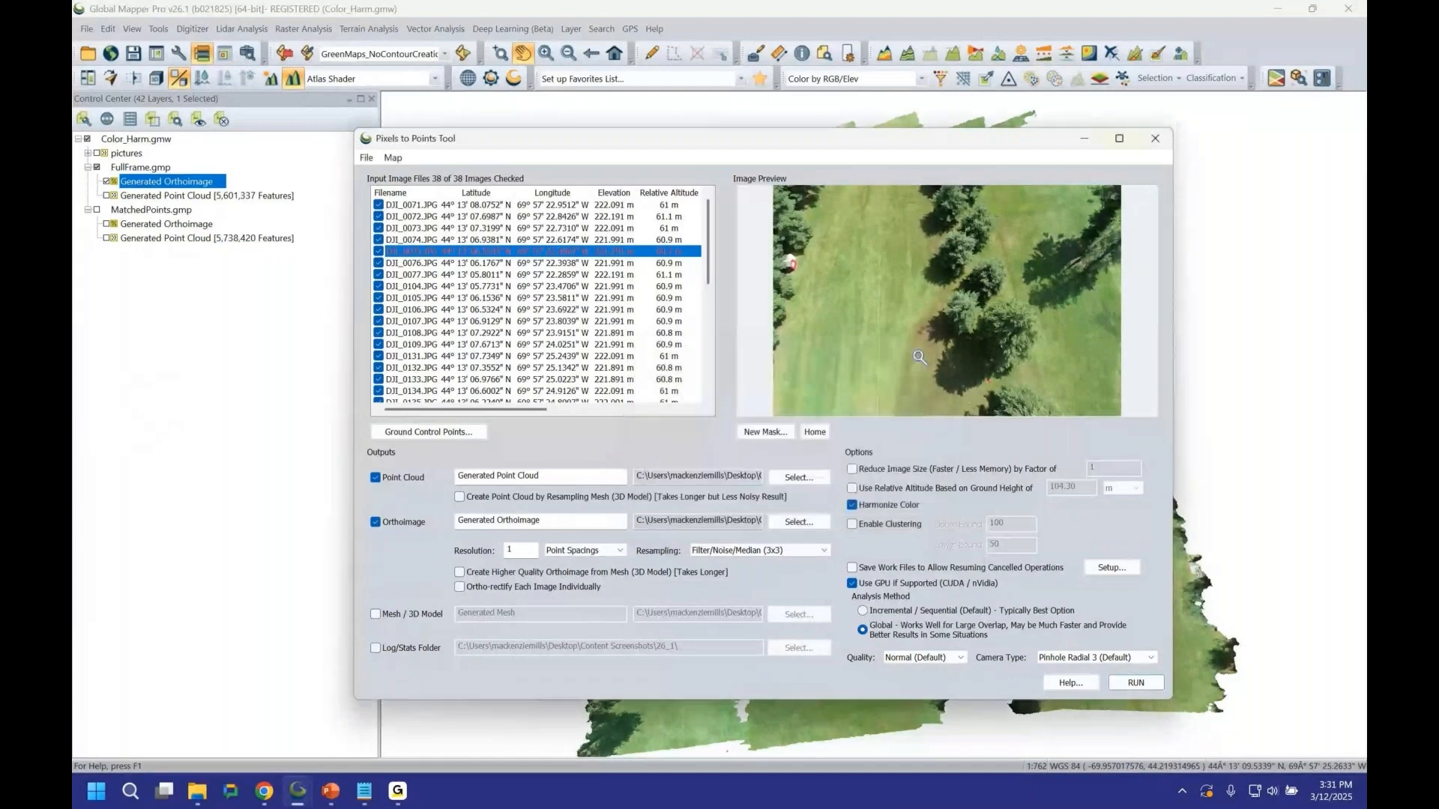
pyautogui.click(1088, 140)
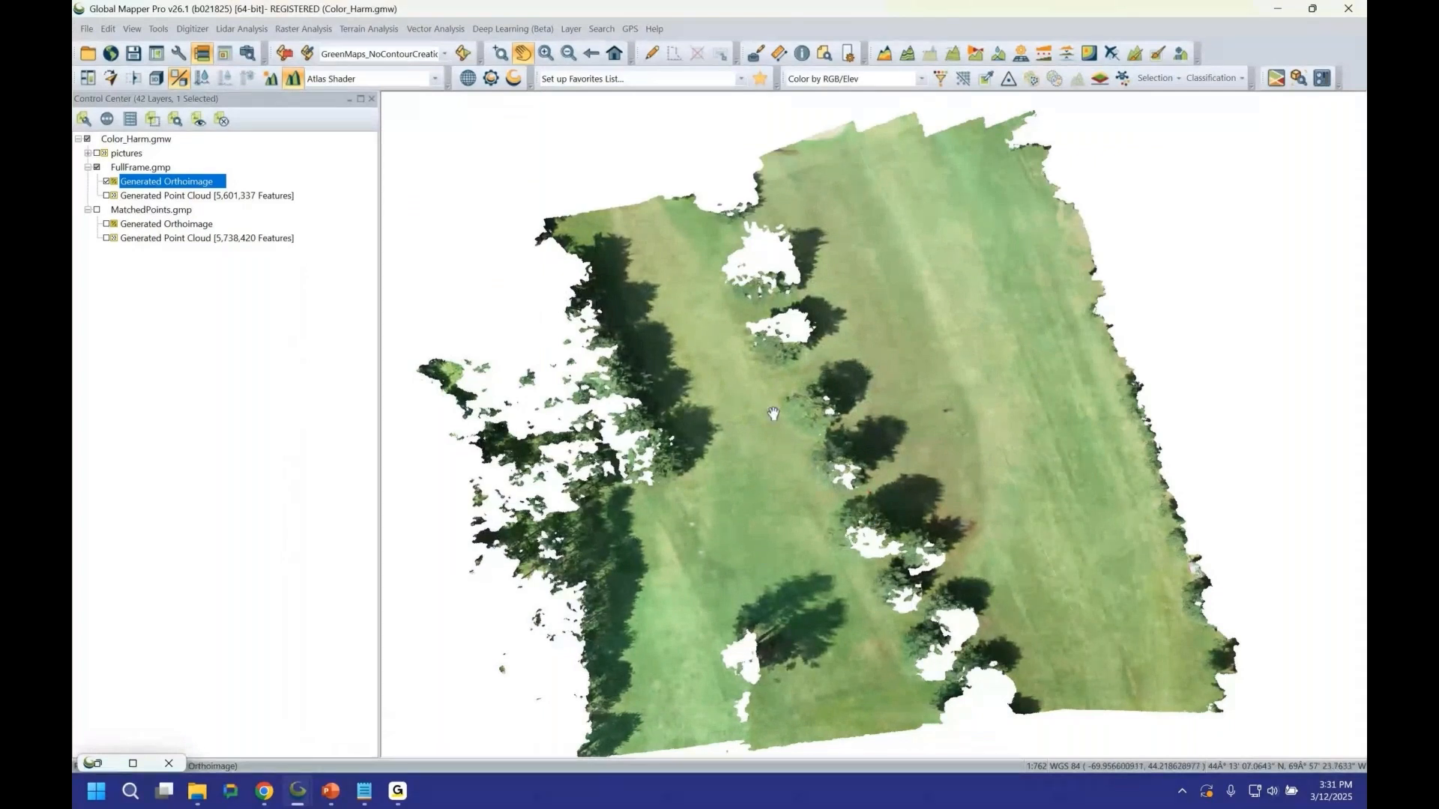
# Toggle the MatchedPoints orthoimage on and off repeatedly to compare its colours with the FullFrame orthoimage.
pyautogui.click(106, 225)
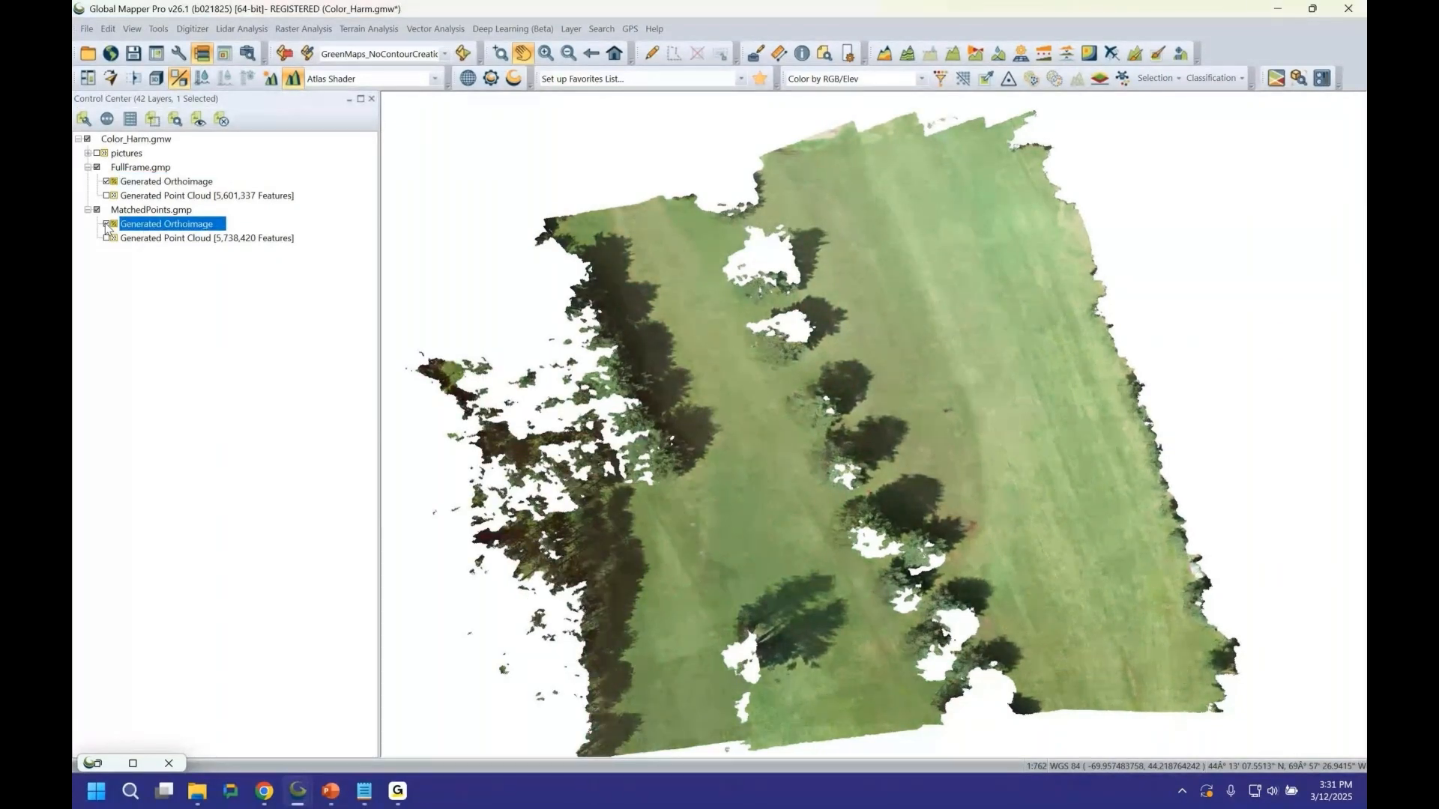
pyautogui.click(107, 225)
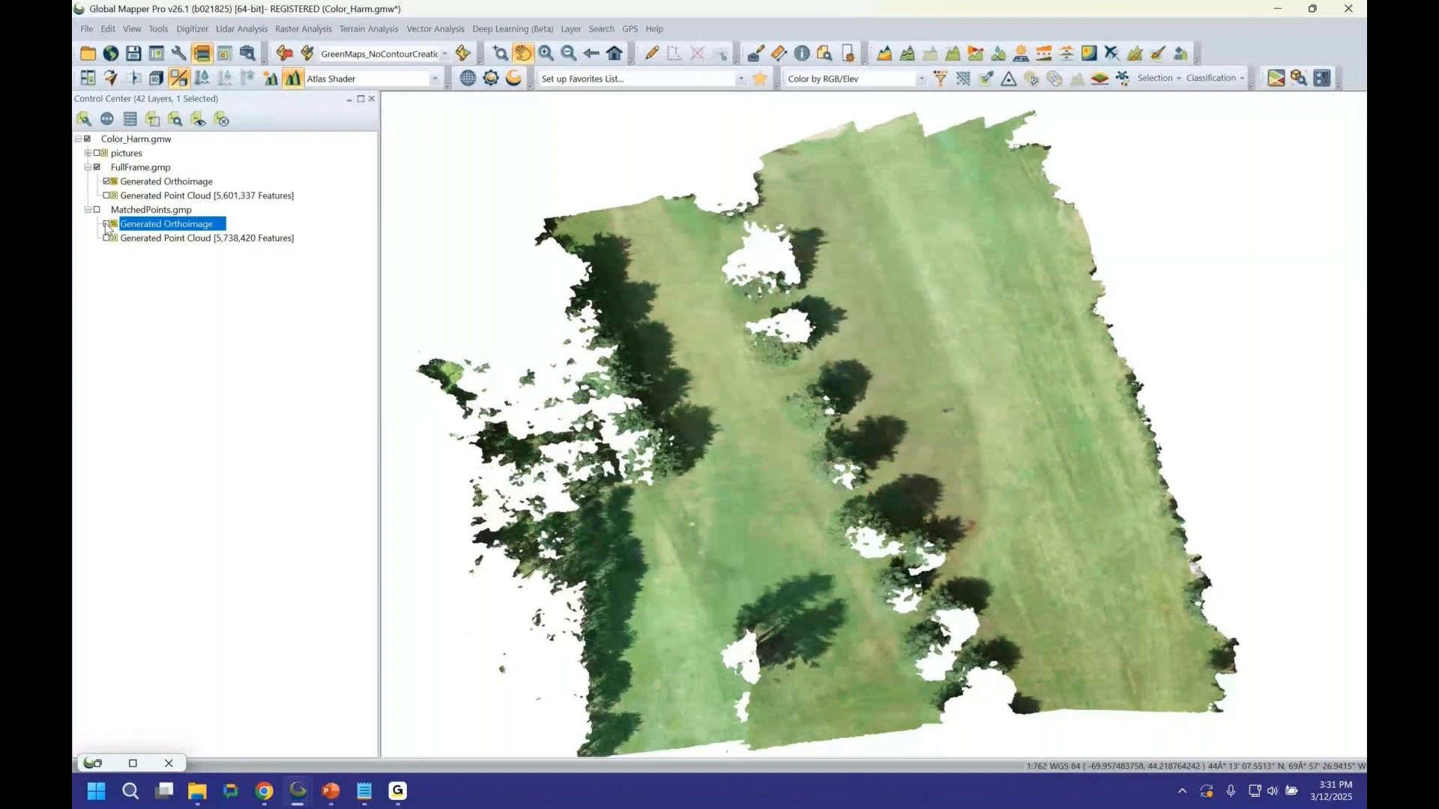
pyautogui.click(107, 225)
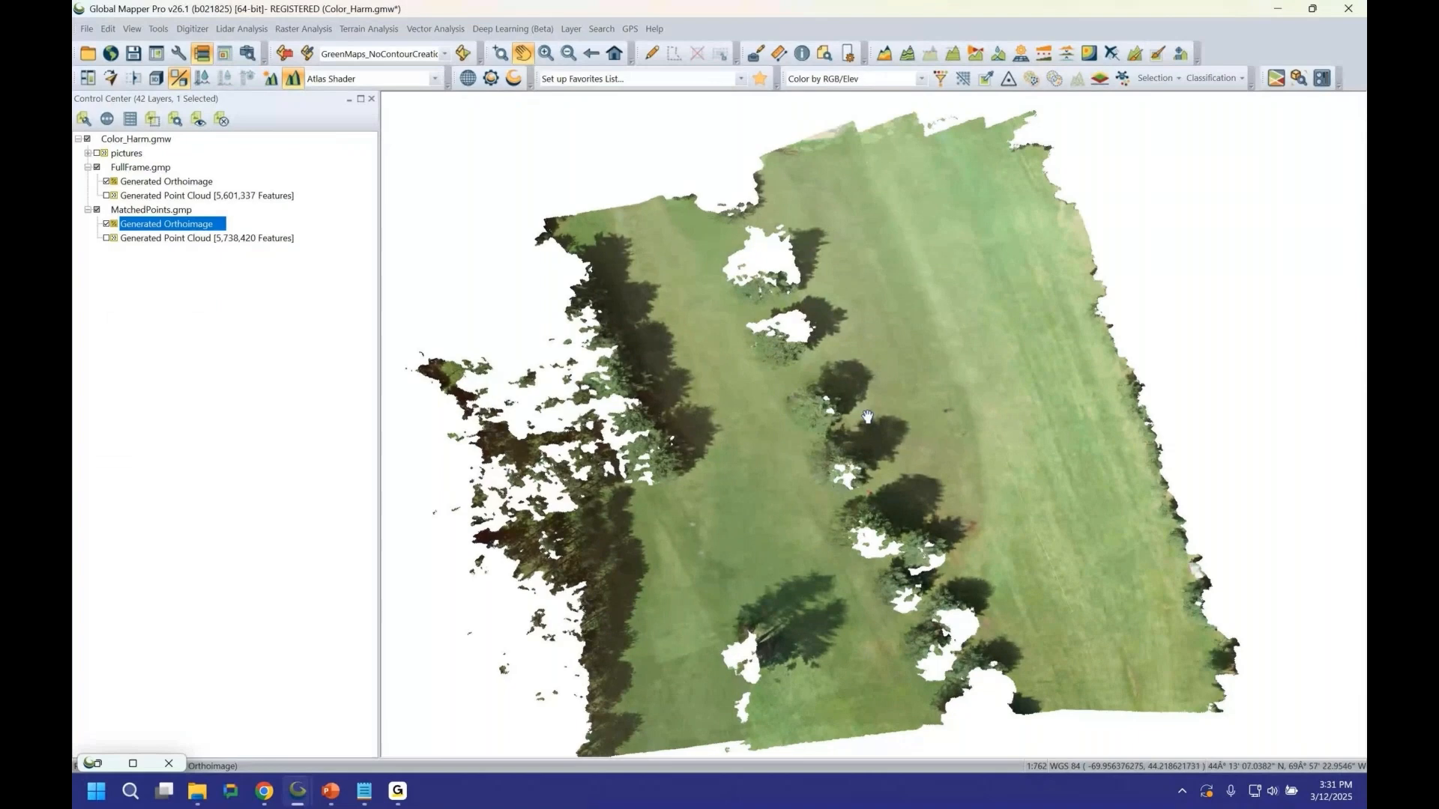
pyautogui.click(106, 225)
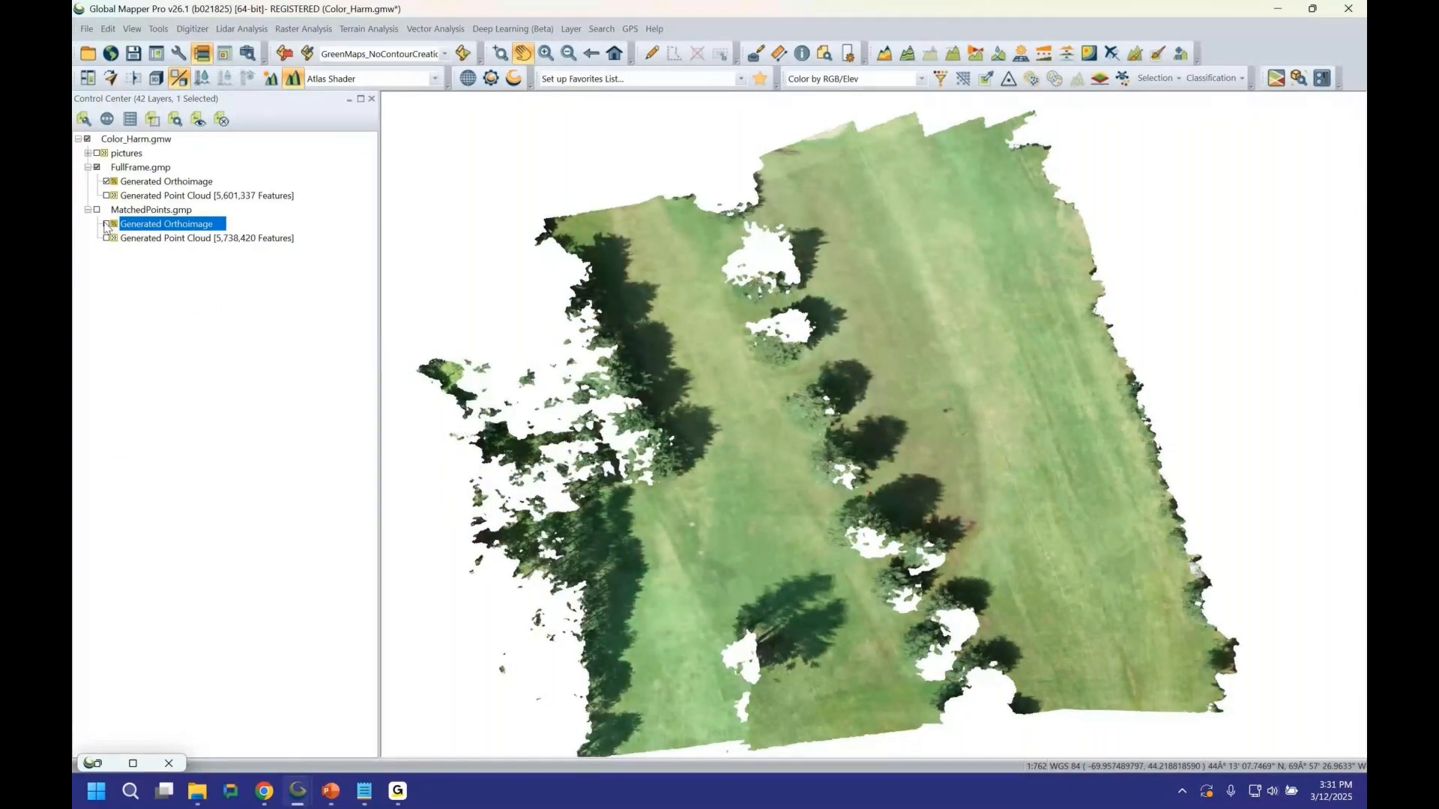
pyautogui.click(106, 225)
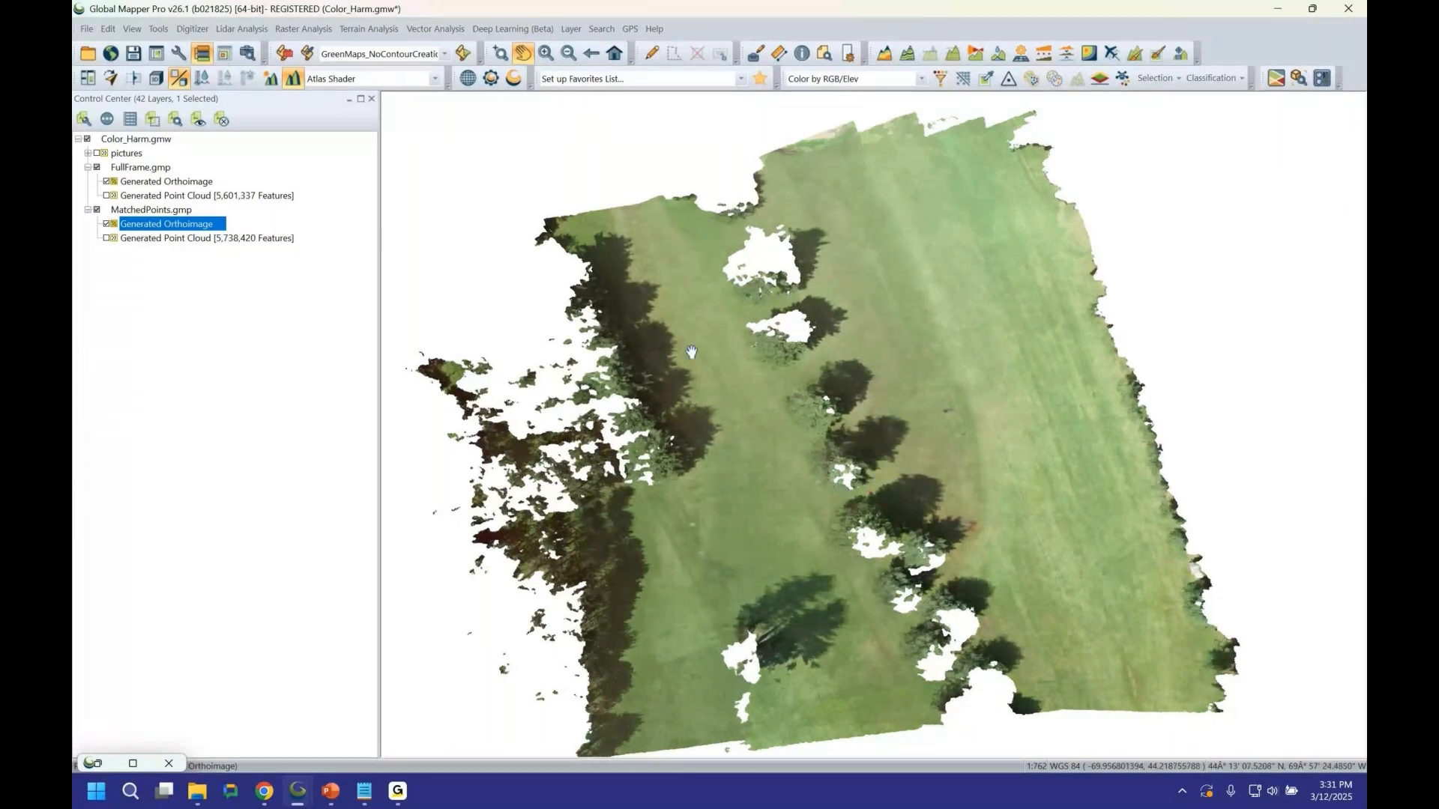
pyautogui.click(106, 224)
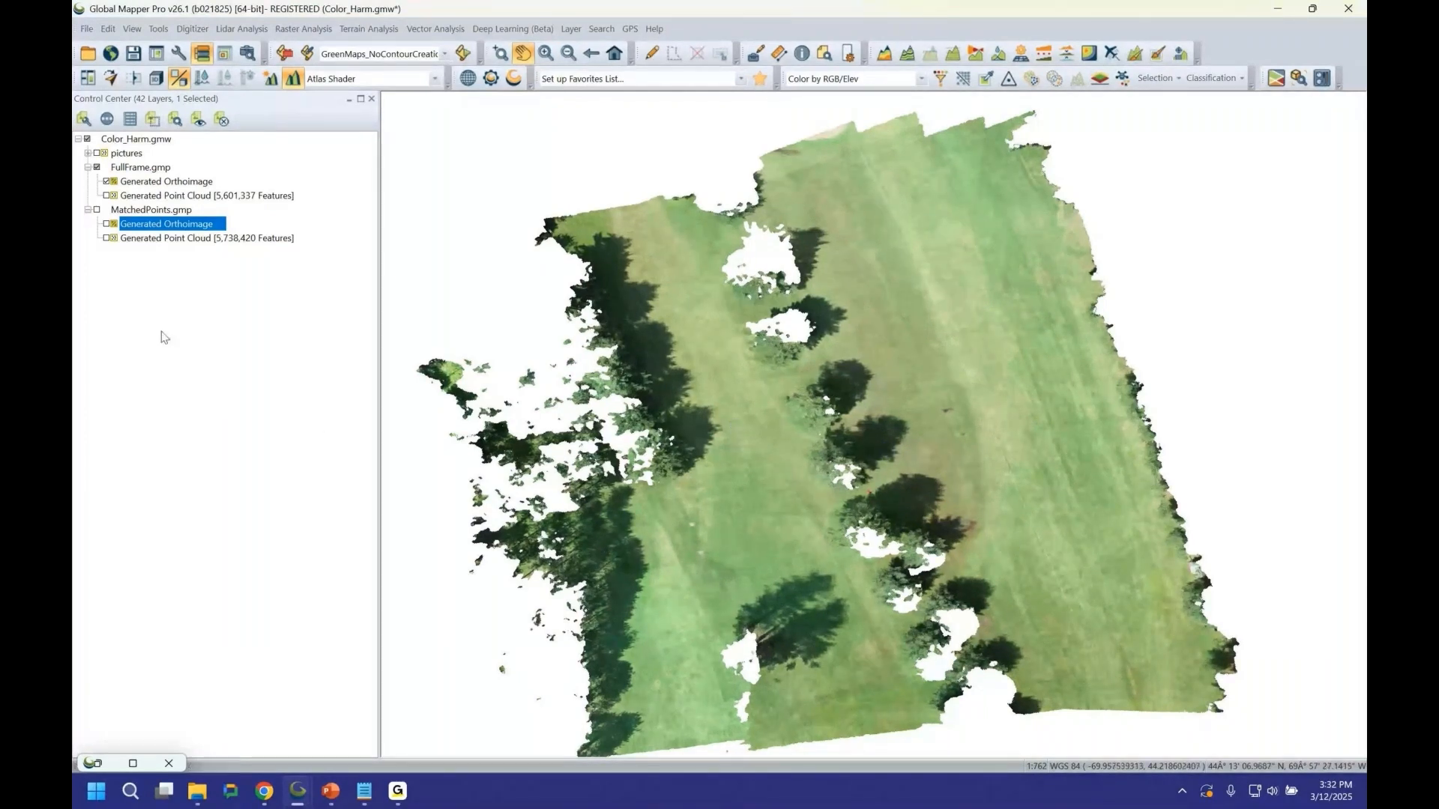
# Show the MatchedPoints point cloud, hide the FullFrame orthoimage, and inspect the point cloud's colours up close.
pyautogui.click(106, 239)
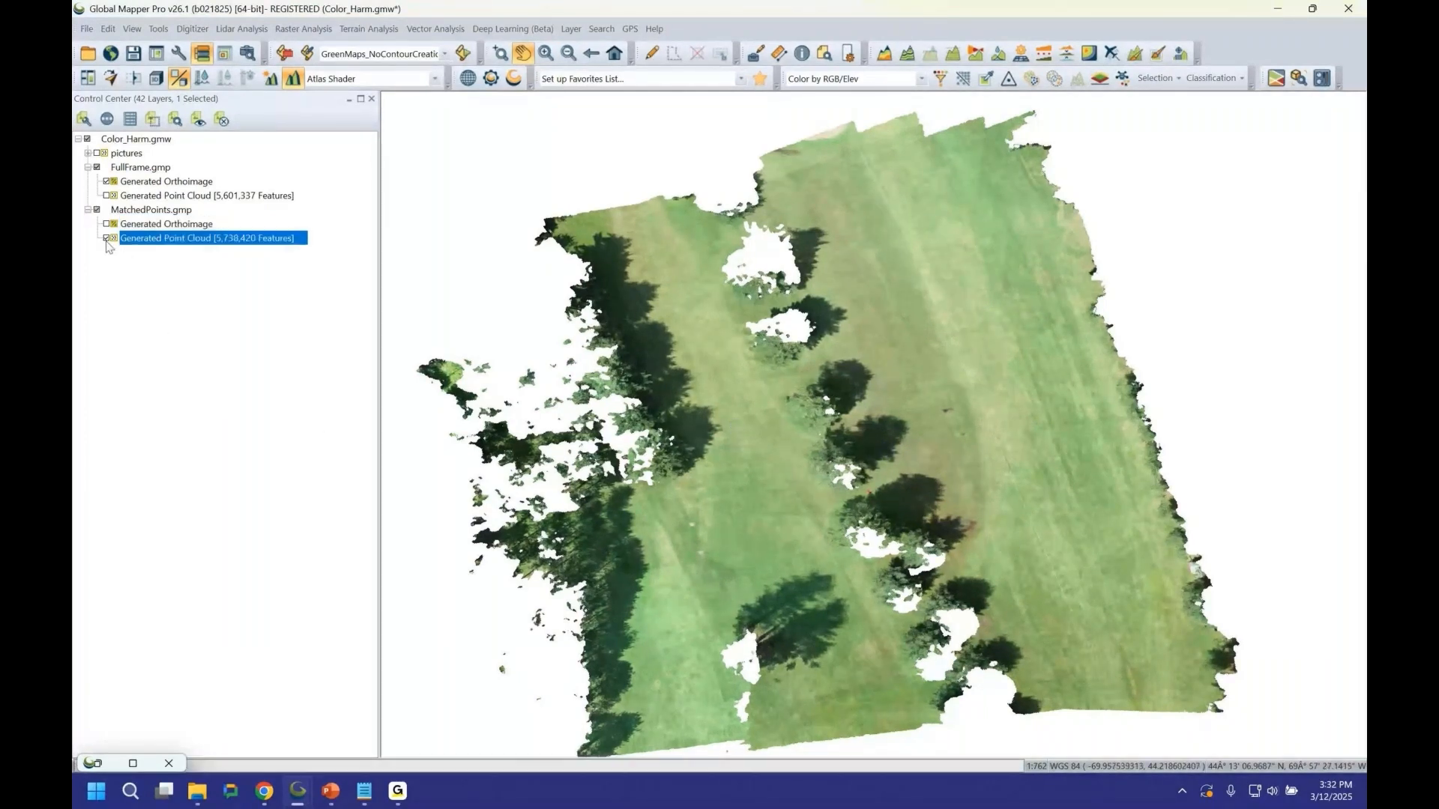
pyautogui.click(107, 182)
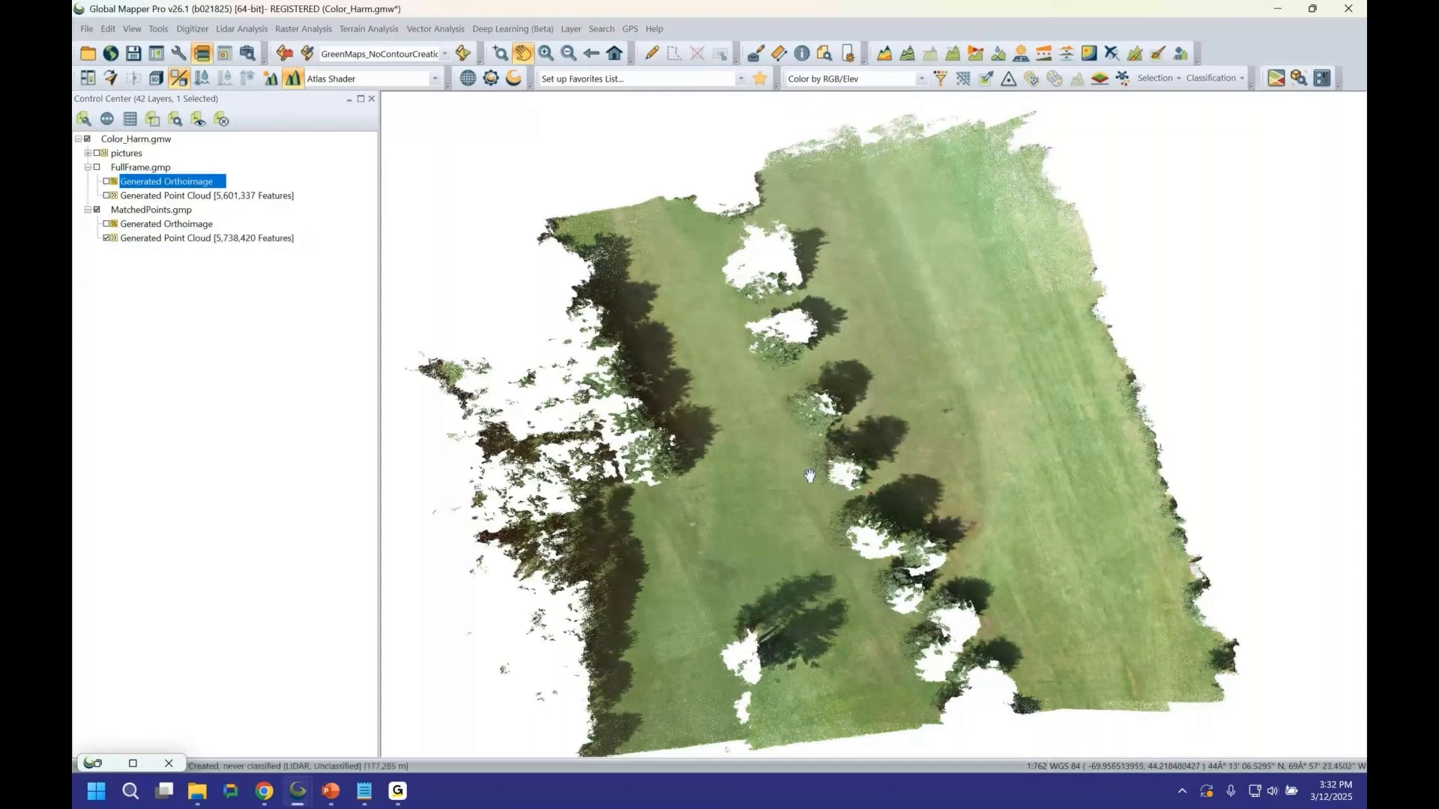
pyautogui.scroll(3, 810, 476)
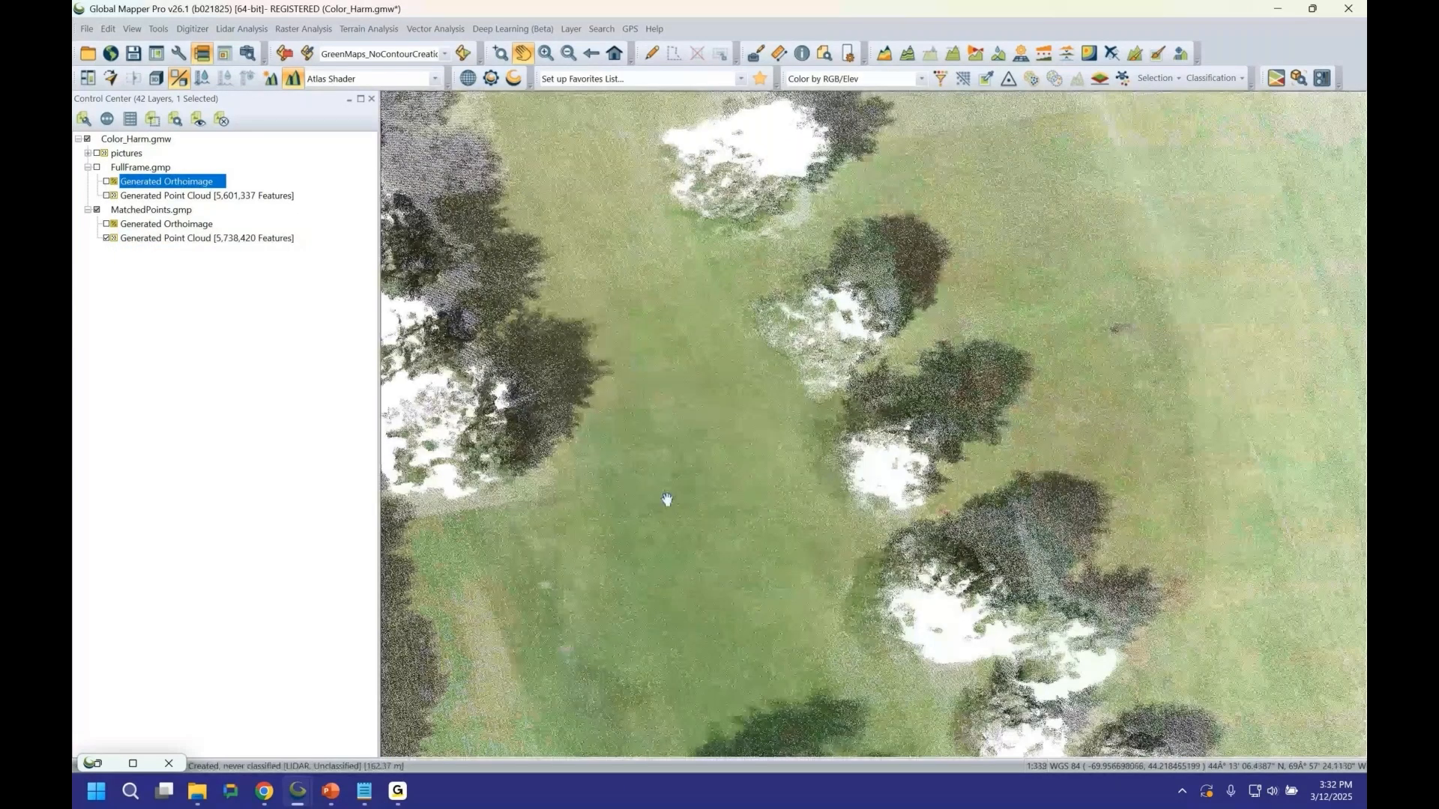
pyautogui.moveTo(667, 499); pyautogui.dragTo(784, 443)
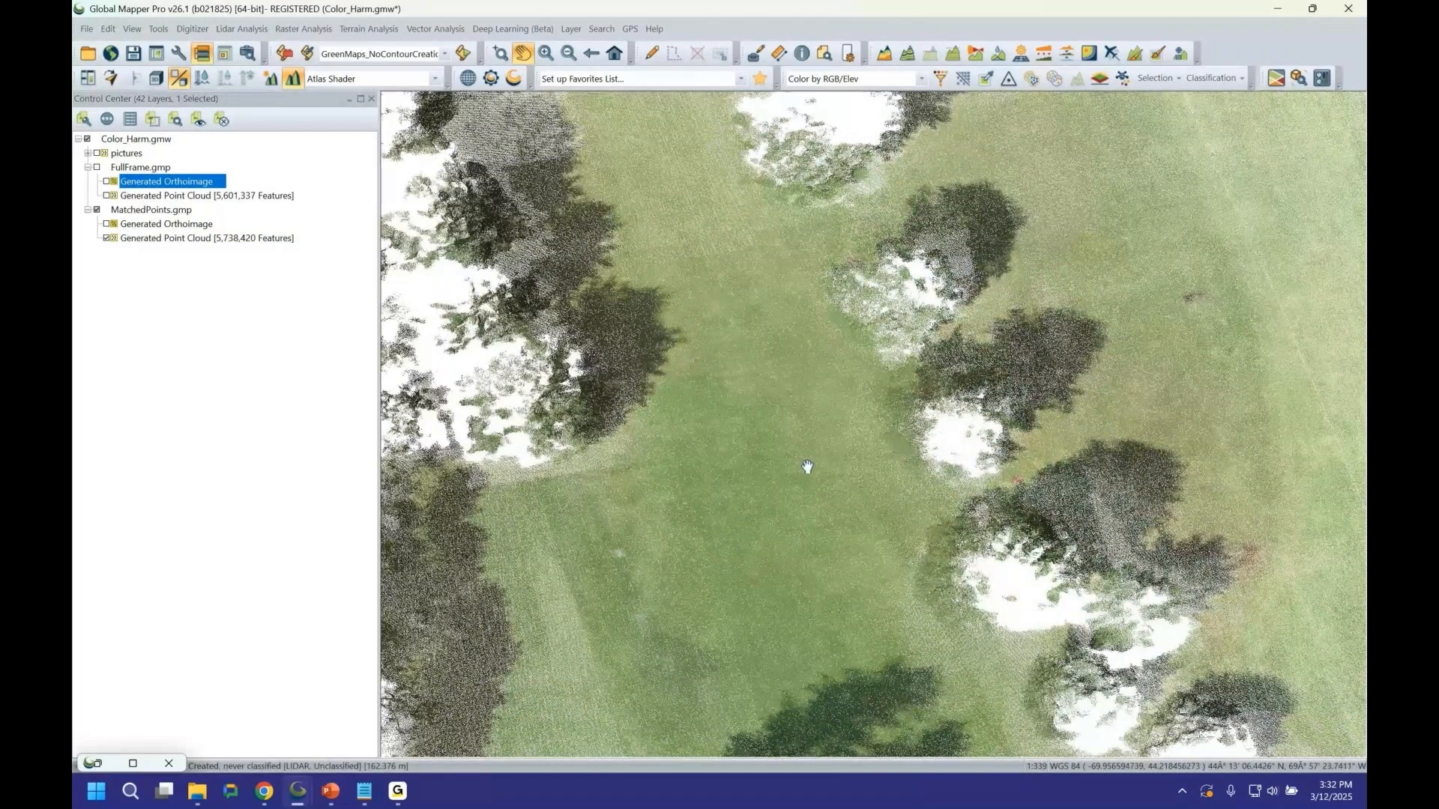
pyautogui.scroll(-3, 807, 467)
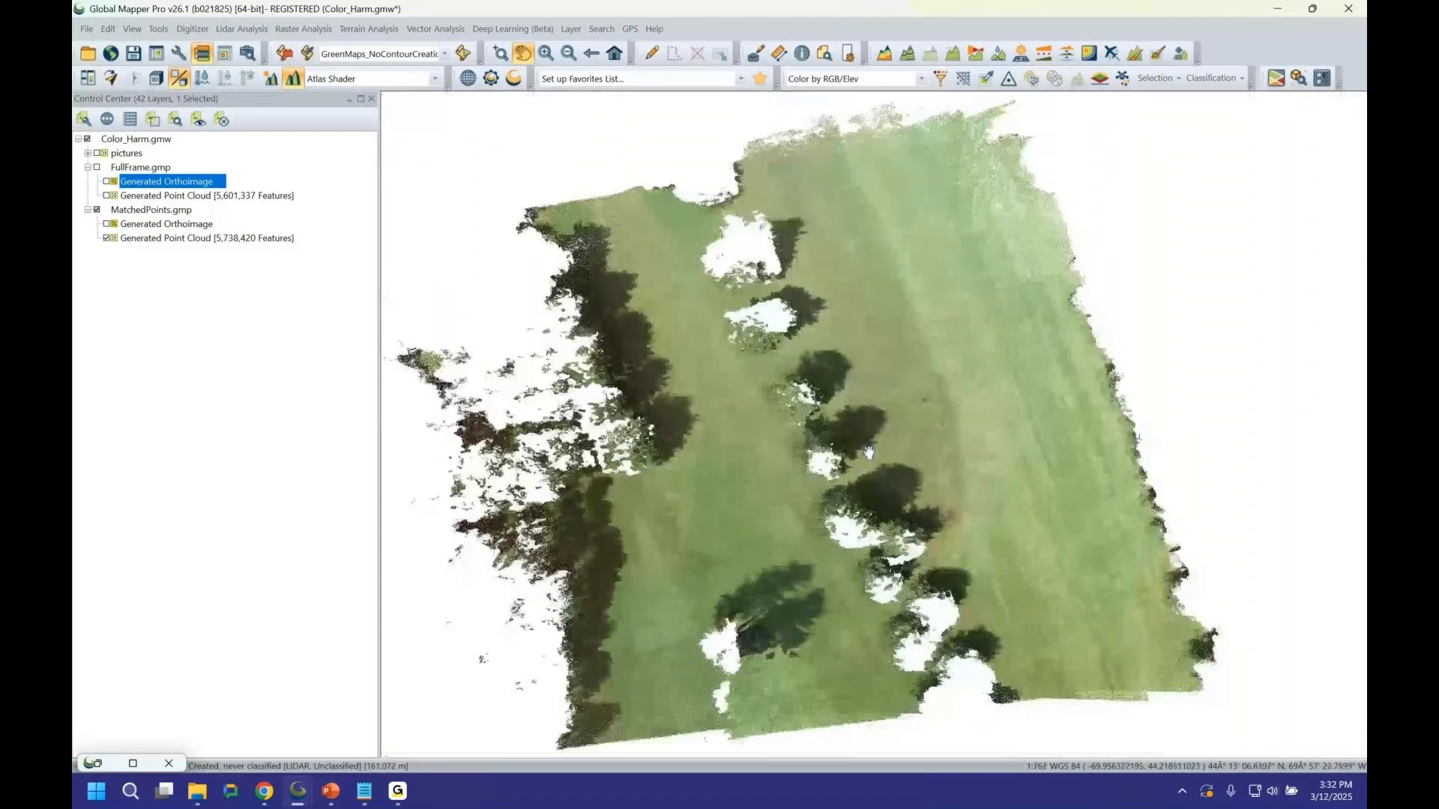
# Restore the minimized Pixels to Points tool window.
pyautogui.click(93, 764)
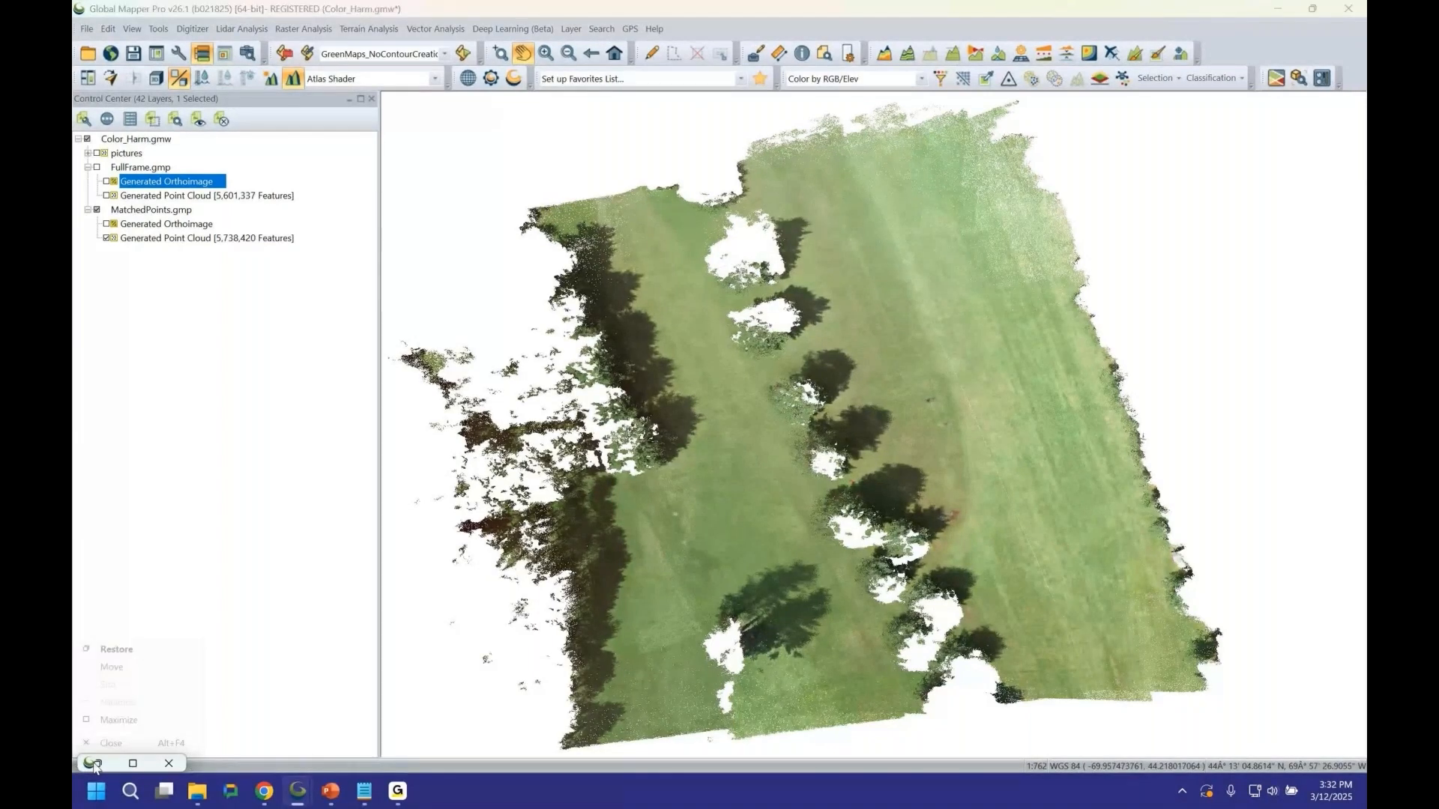
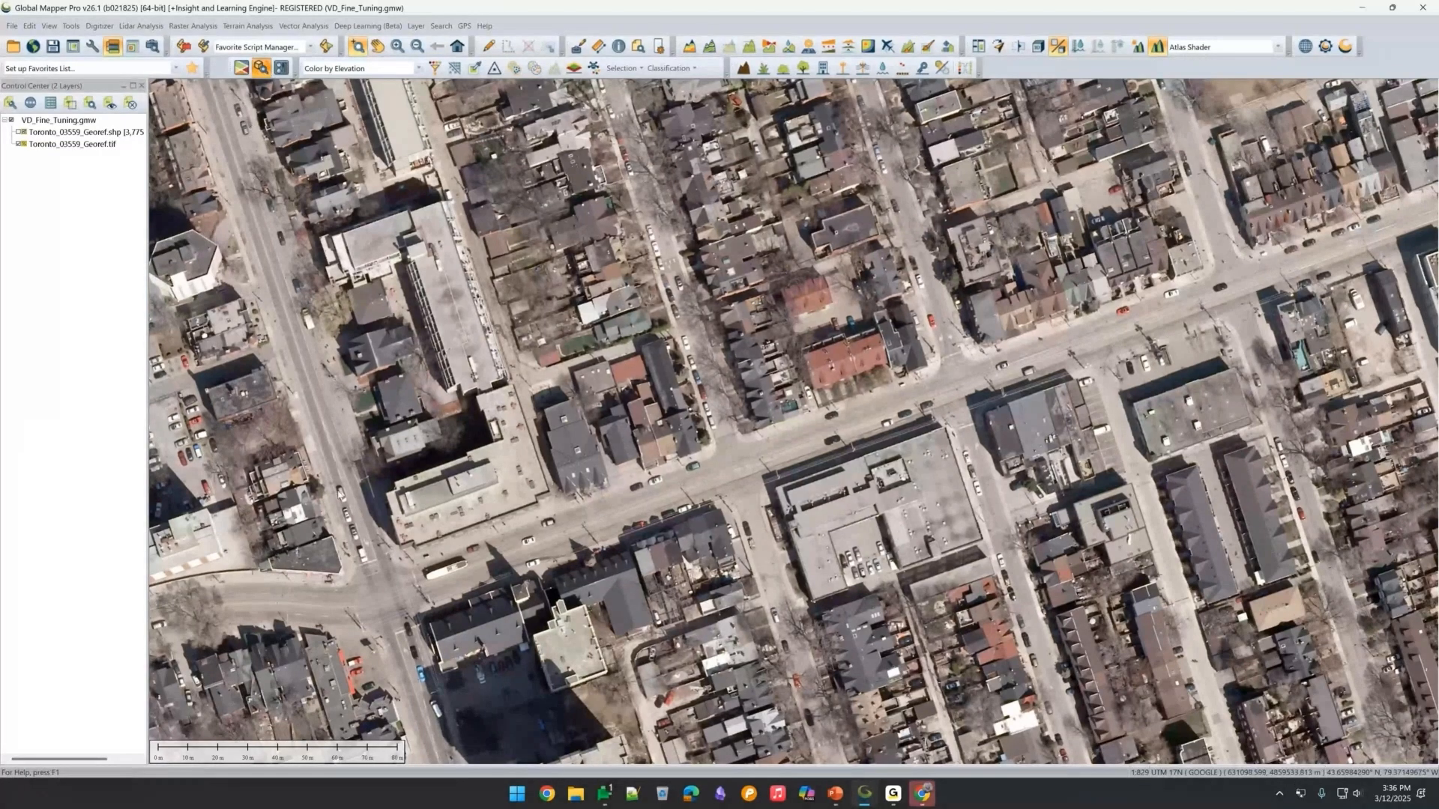
# Open the Object Detection settings on the vehicle detection tab, close them, and review the detected vehicle boxes across the map.
pyautogui.click(261, 68)
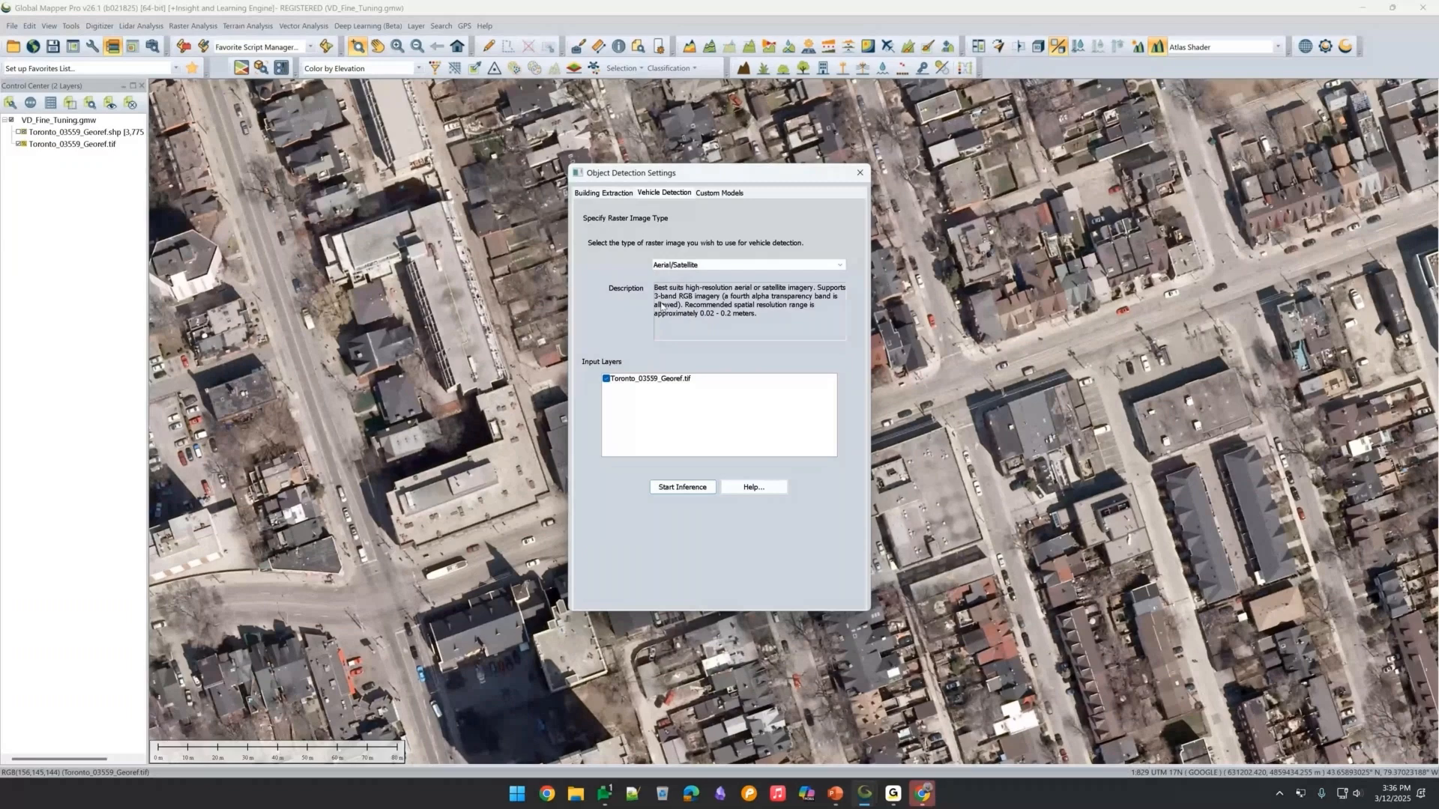
pyautogui.click(853, 176)
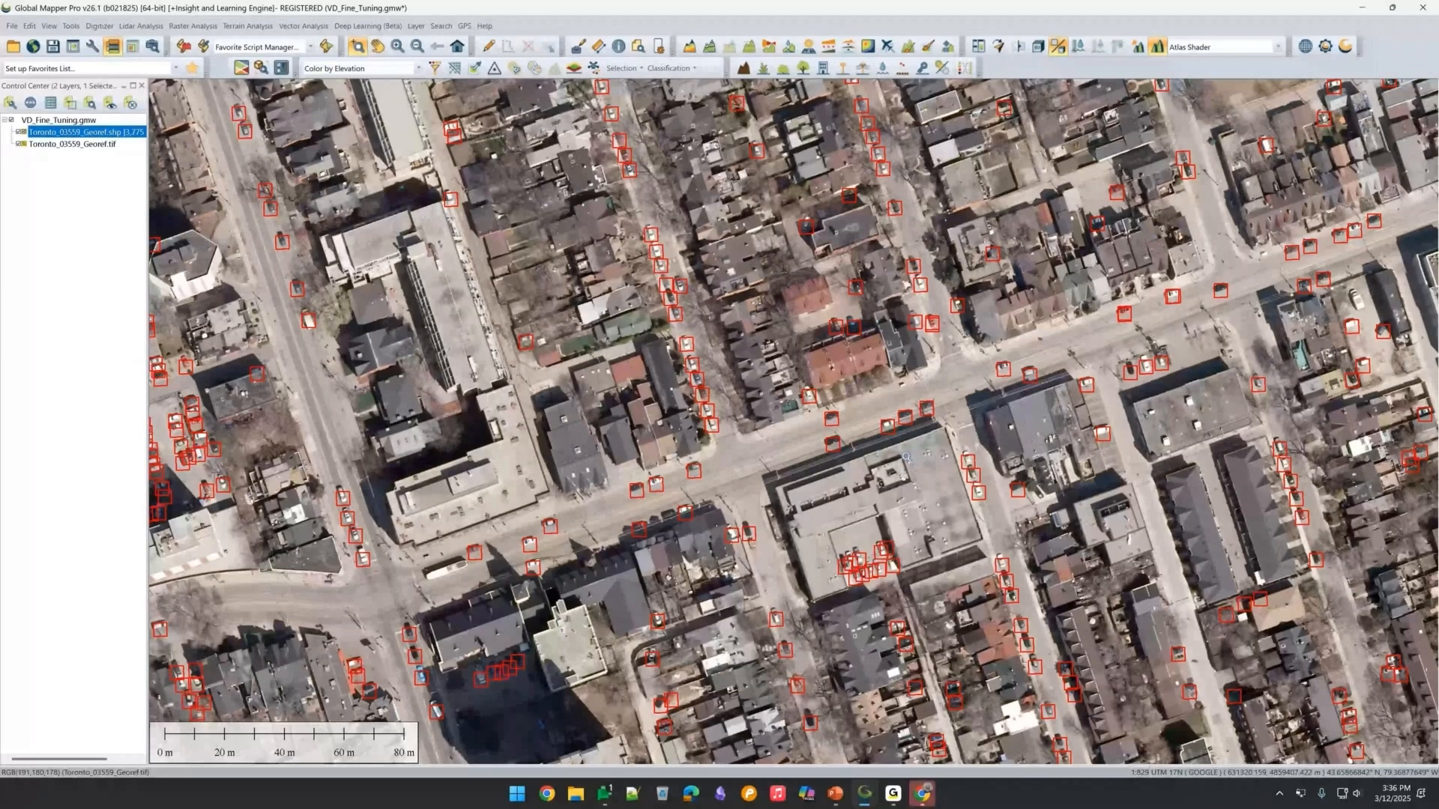
pyautogui.scroll(-3, 906, 457)
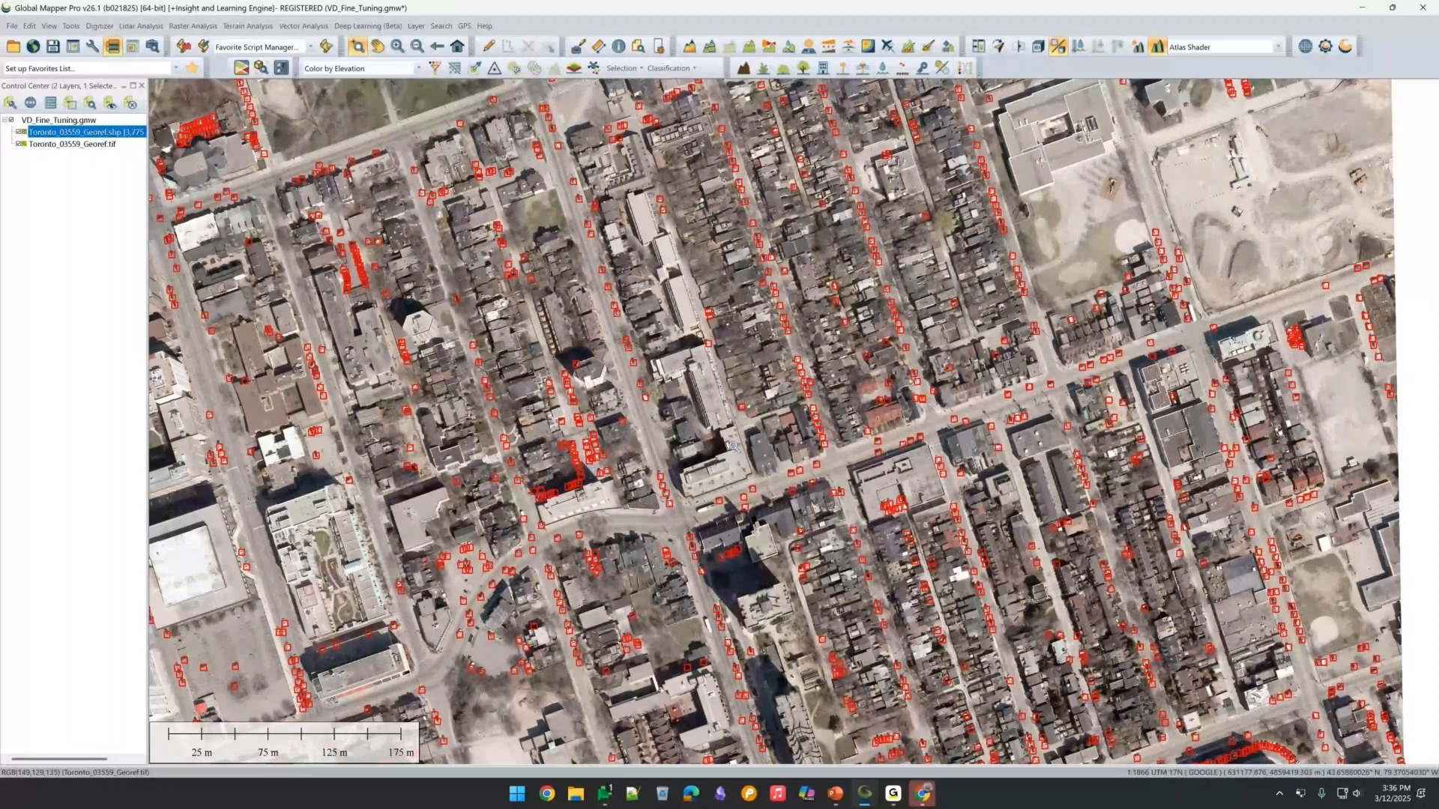
# Try to fine-tune a model in an experiment named Test for Vehicle Detection (3 Bands) with full training and start training.
pyautogui.click(942, 68)
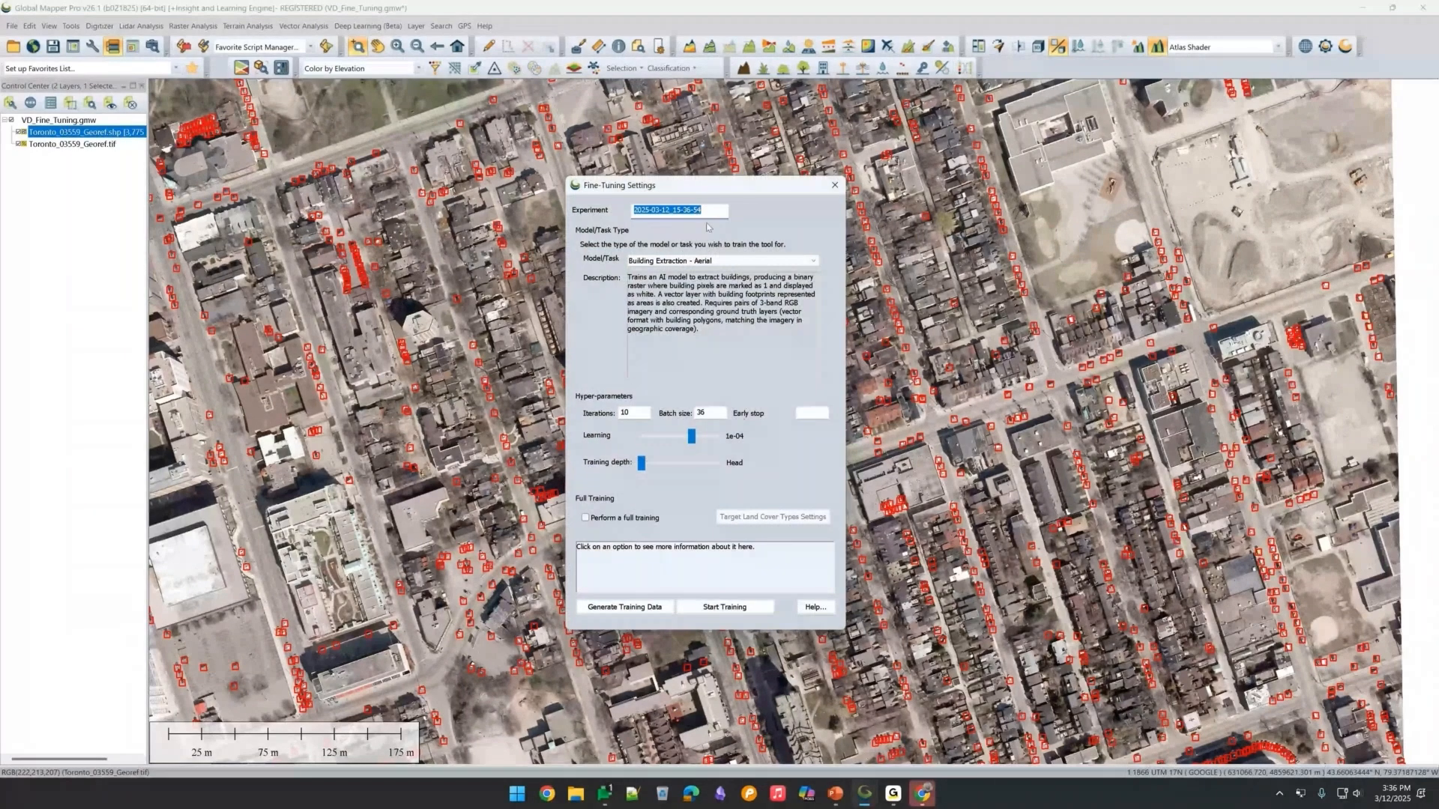
pyautogui.write('Test')
pyautogui.click(750, 261)
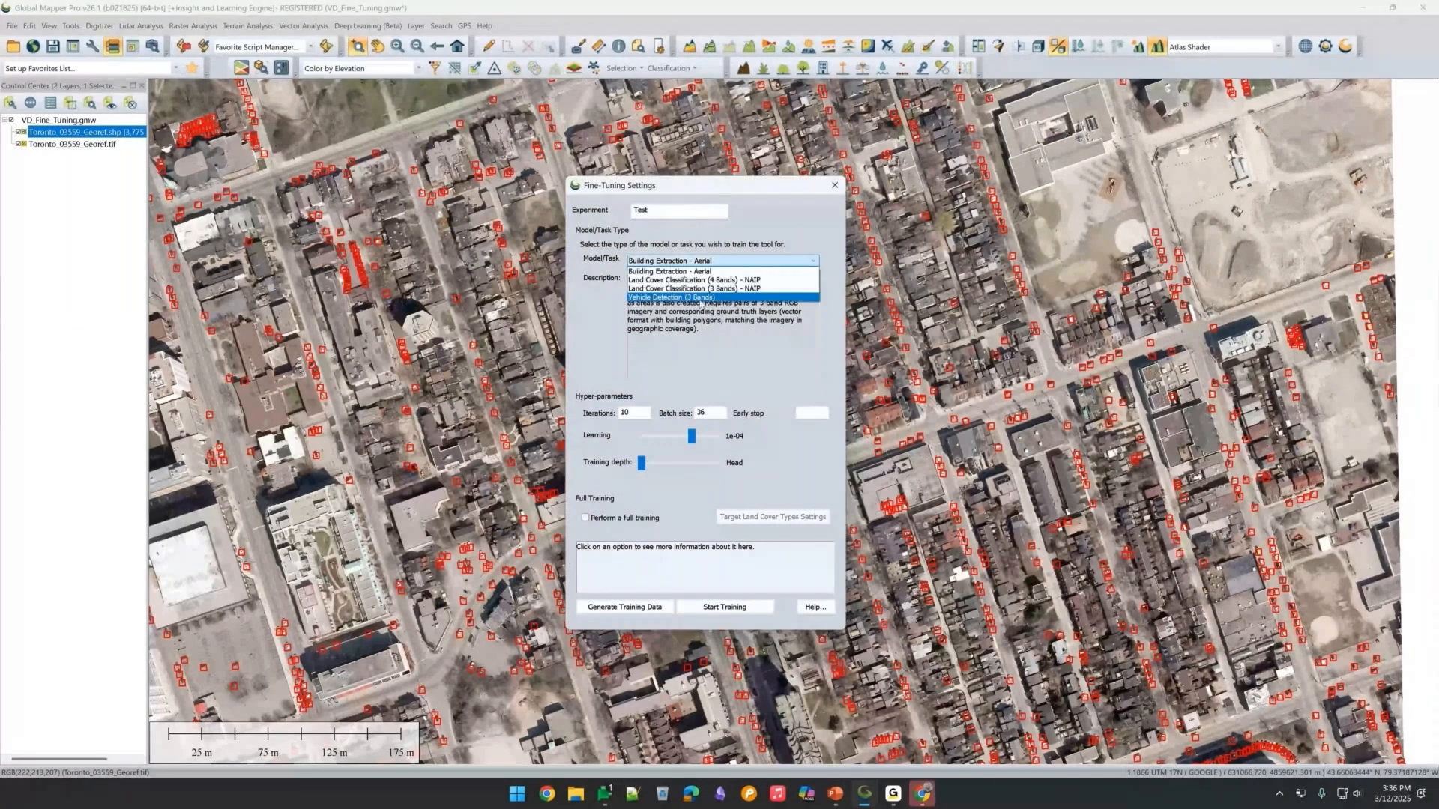
pyautogui.click(700, 298)
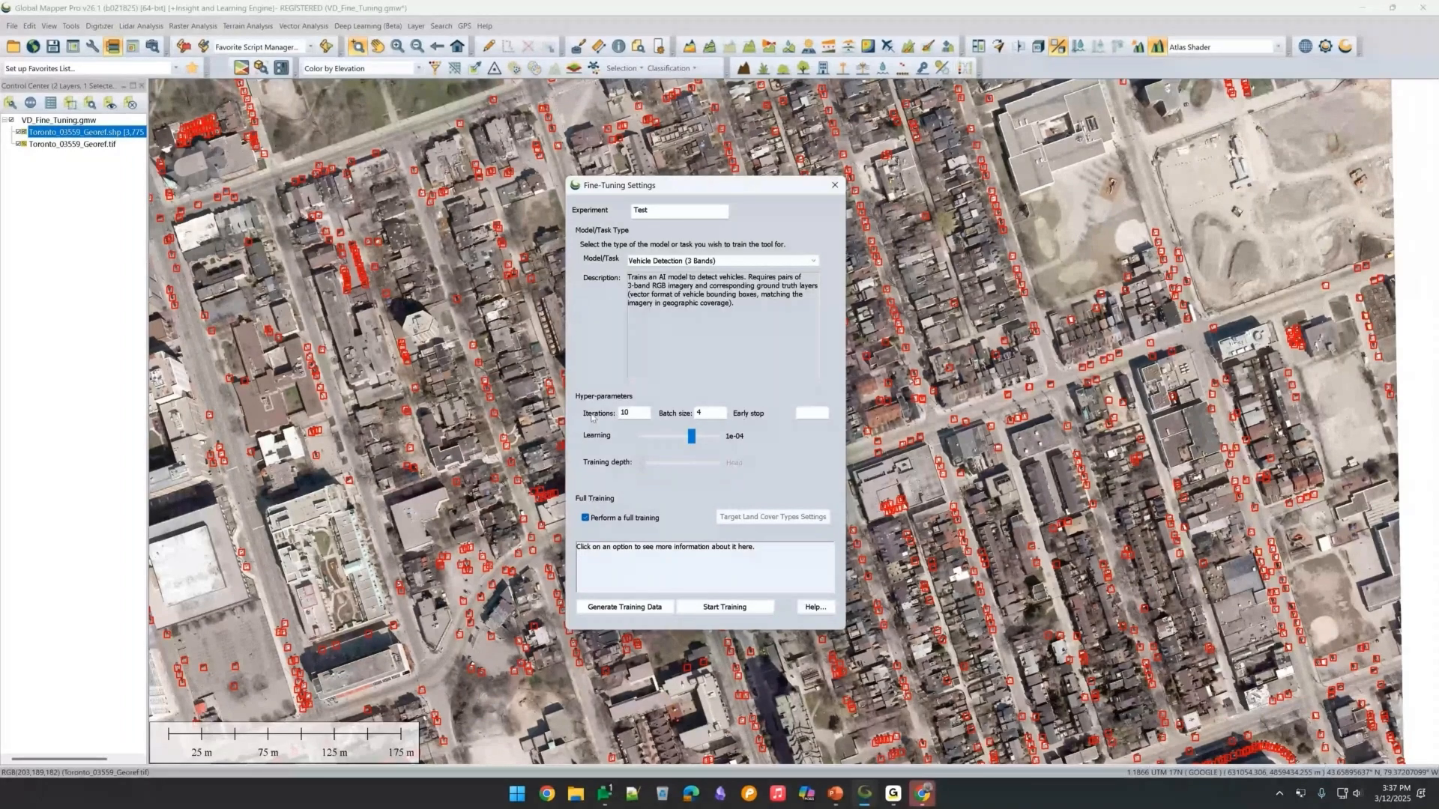
pyautogui.click(703, 412)
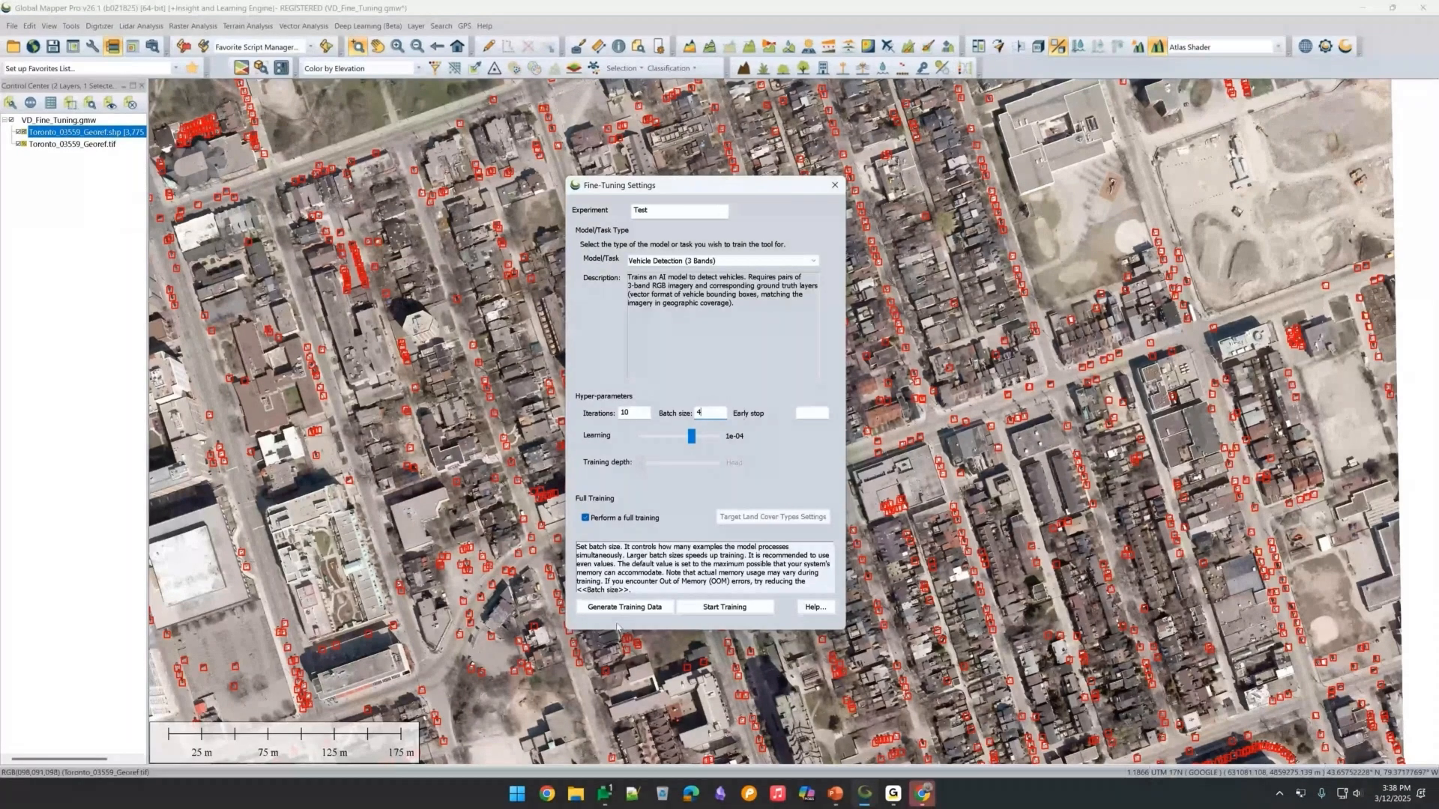
pyautogui.click(721, 608)
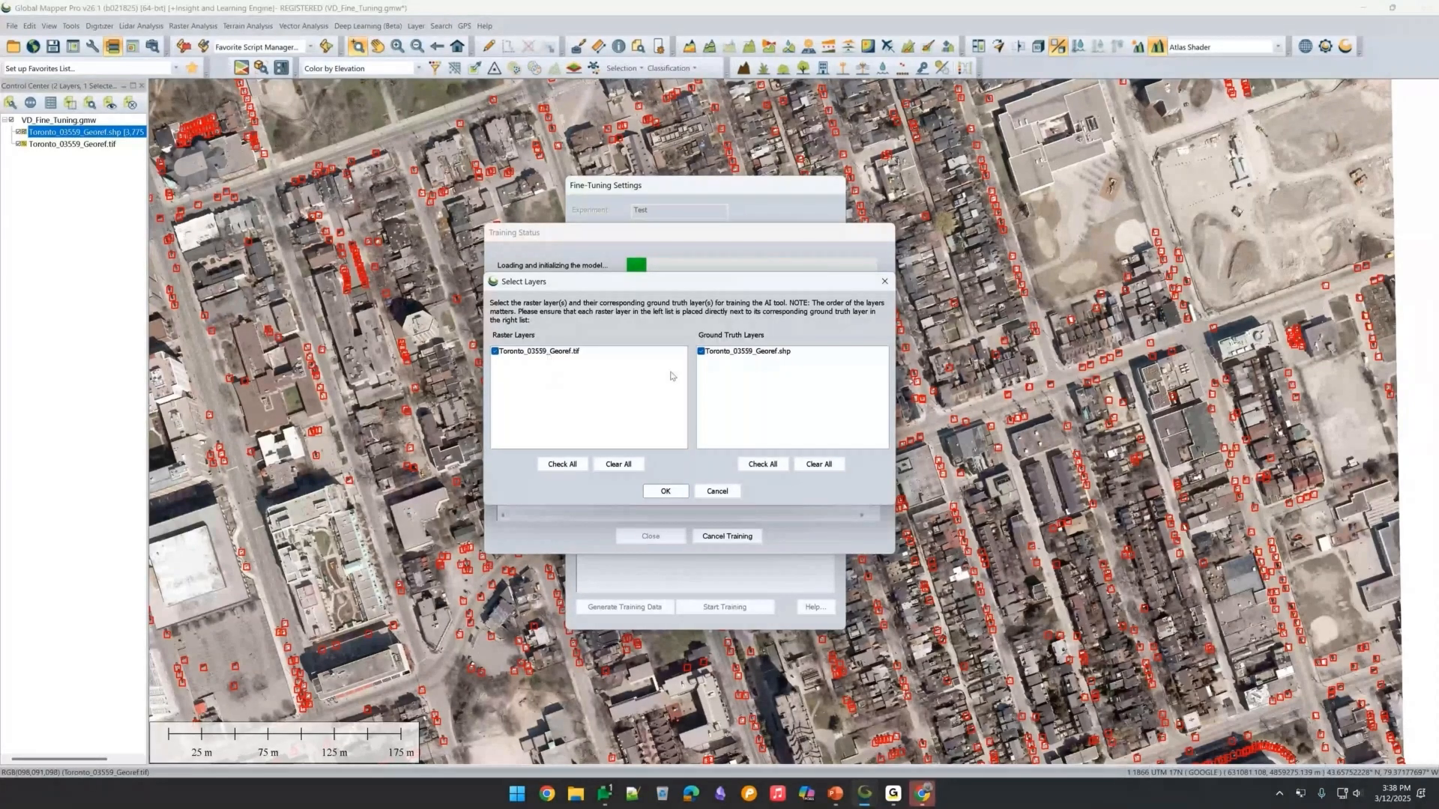
# Cancel the training layer selection, dismiss the failure notice, and close the Training Status and Fine-Tuning dialogs.
pyautogui.click(716, 492)
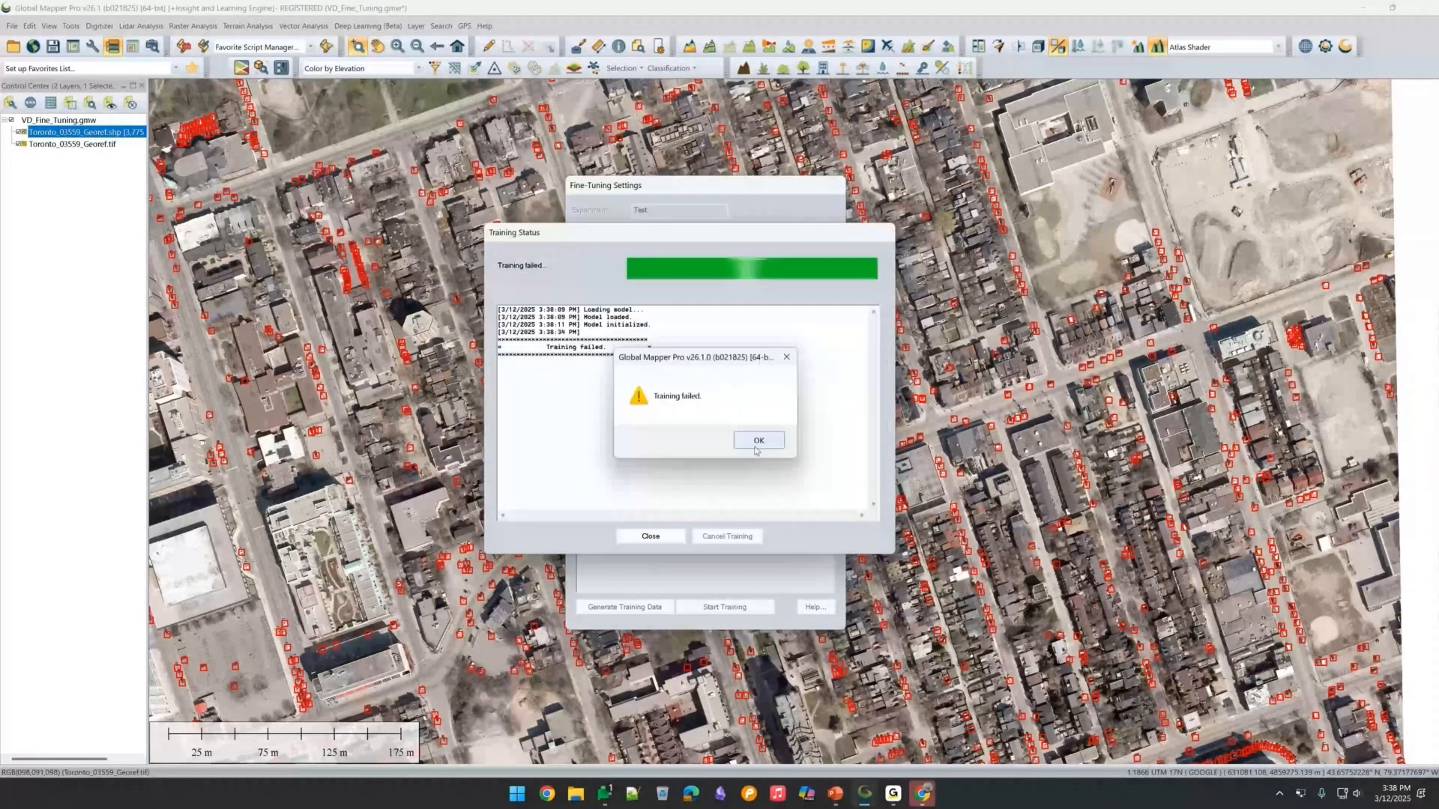
pyautogui.click(752, 441)
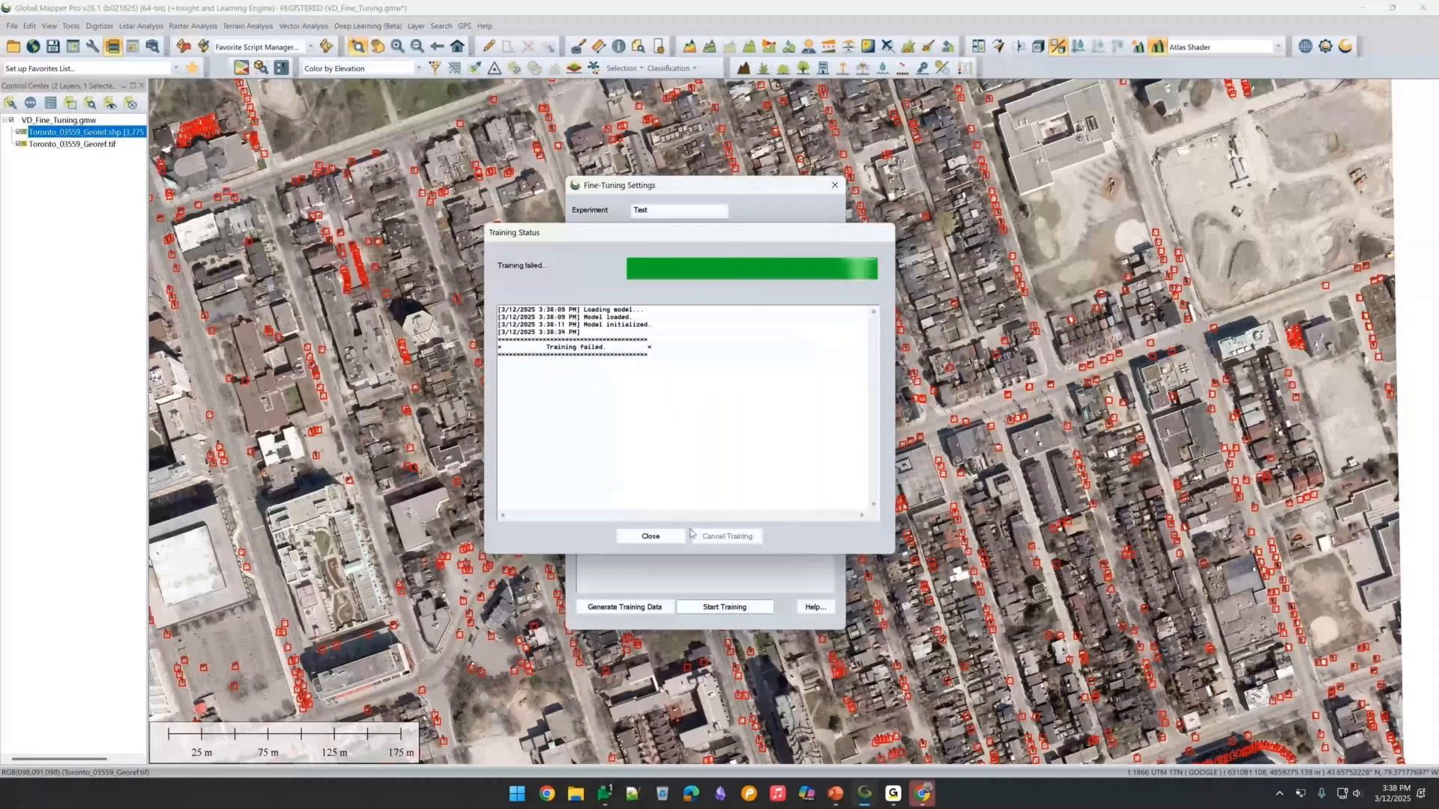
pyautogui.click(675, 536)
pyautogui.click(831, 187)
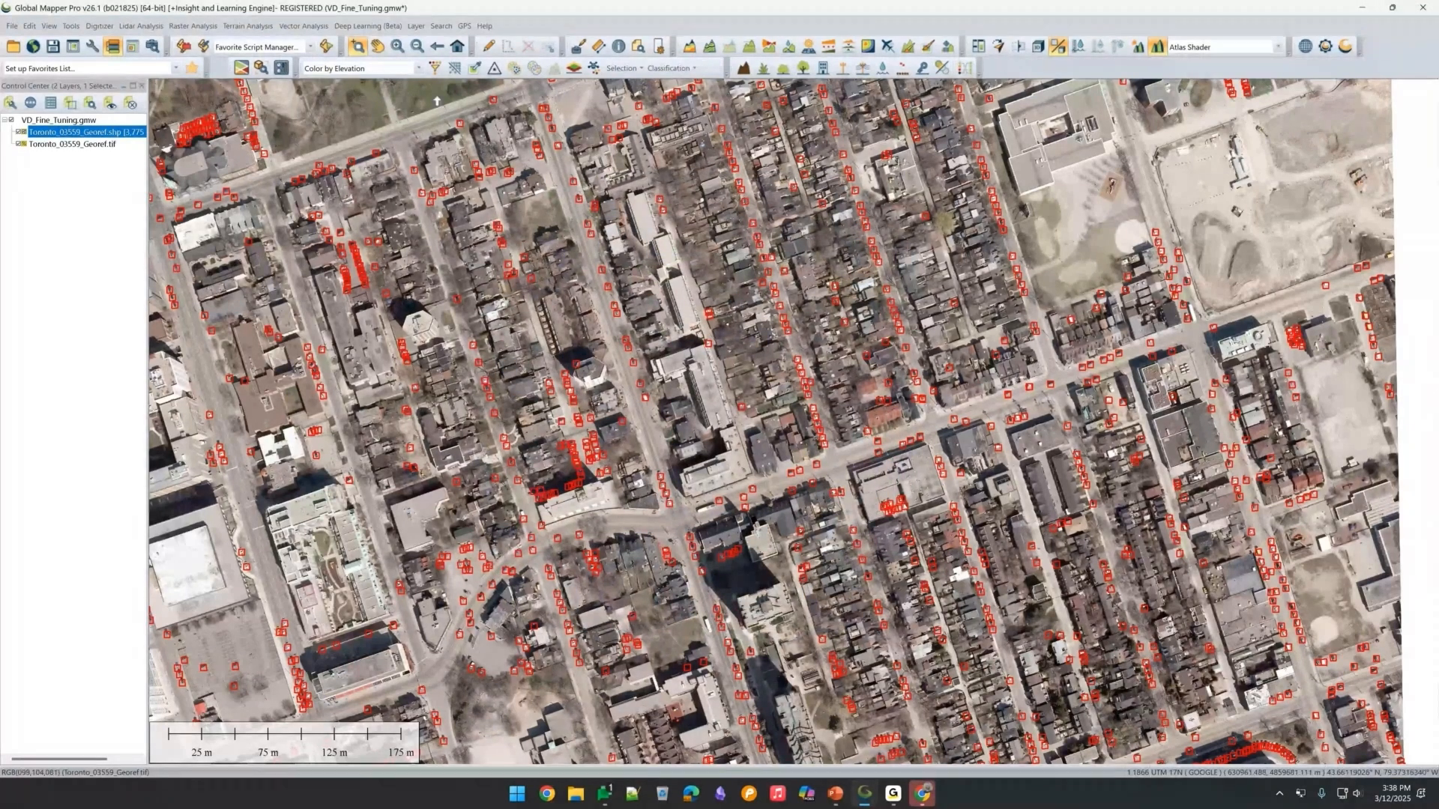
# Review the BE_bell_testdata experiment in the Object Detection custom models, then close the dialog.
pyautogui.click(718, 192)
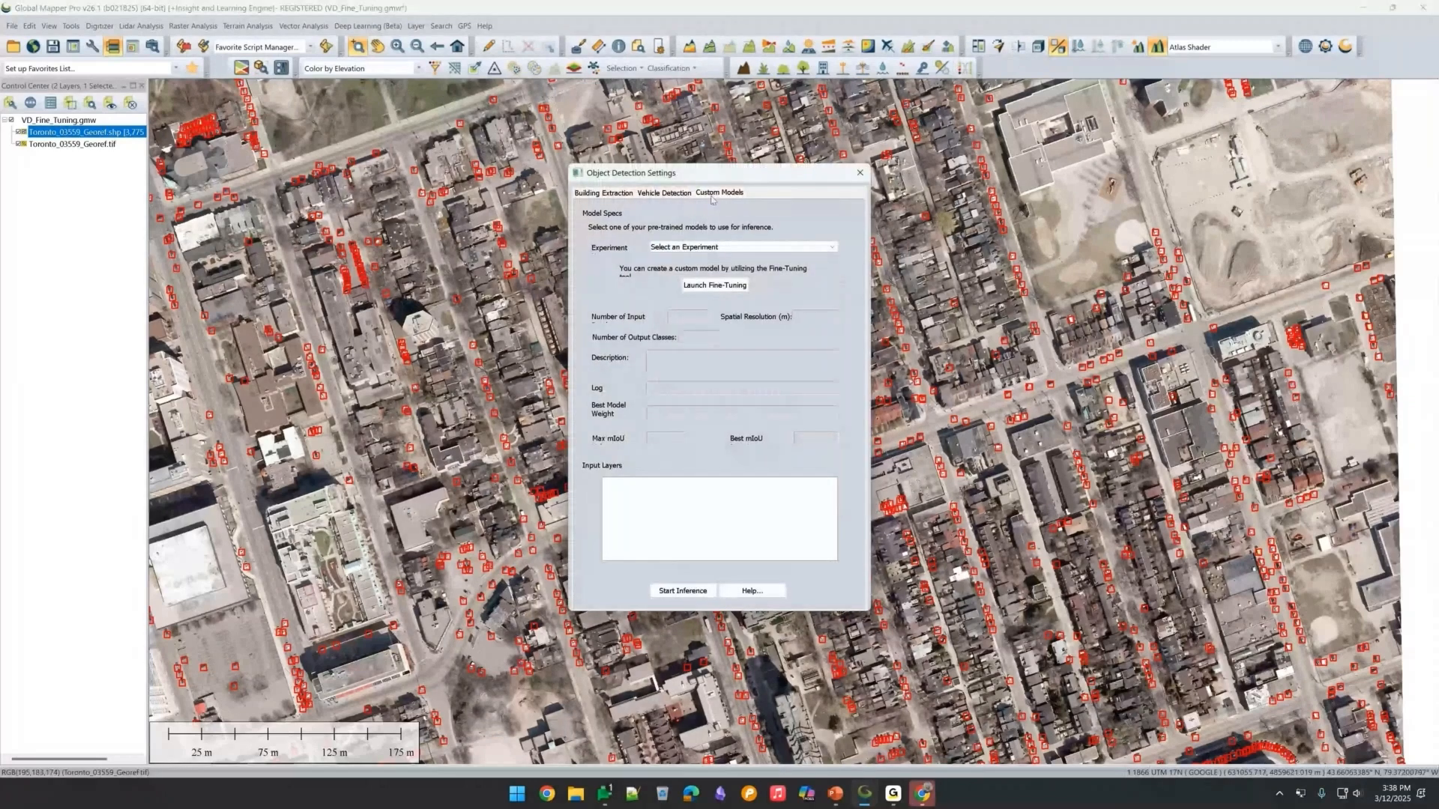
pyautogui.click(716, 247)
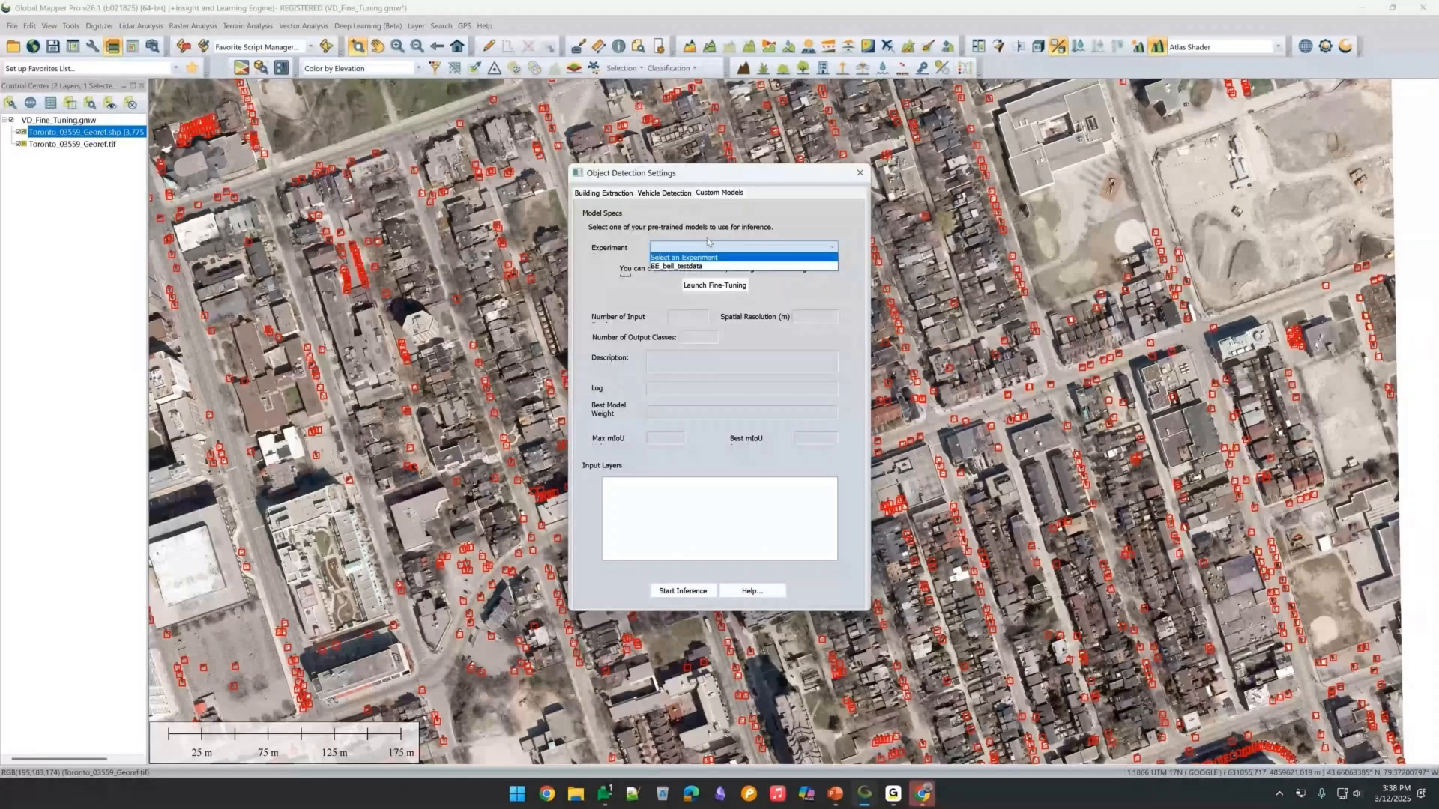
pyautogui.click(676, 266)
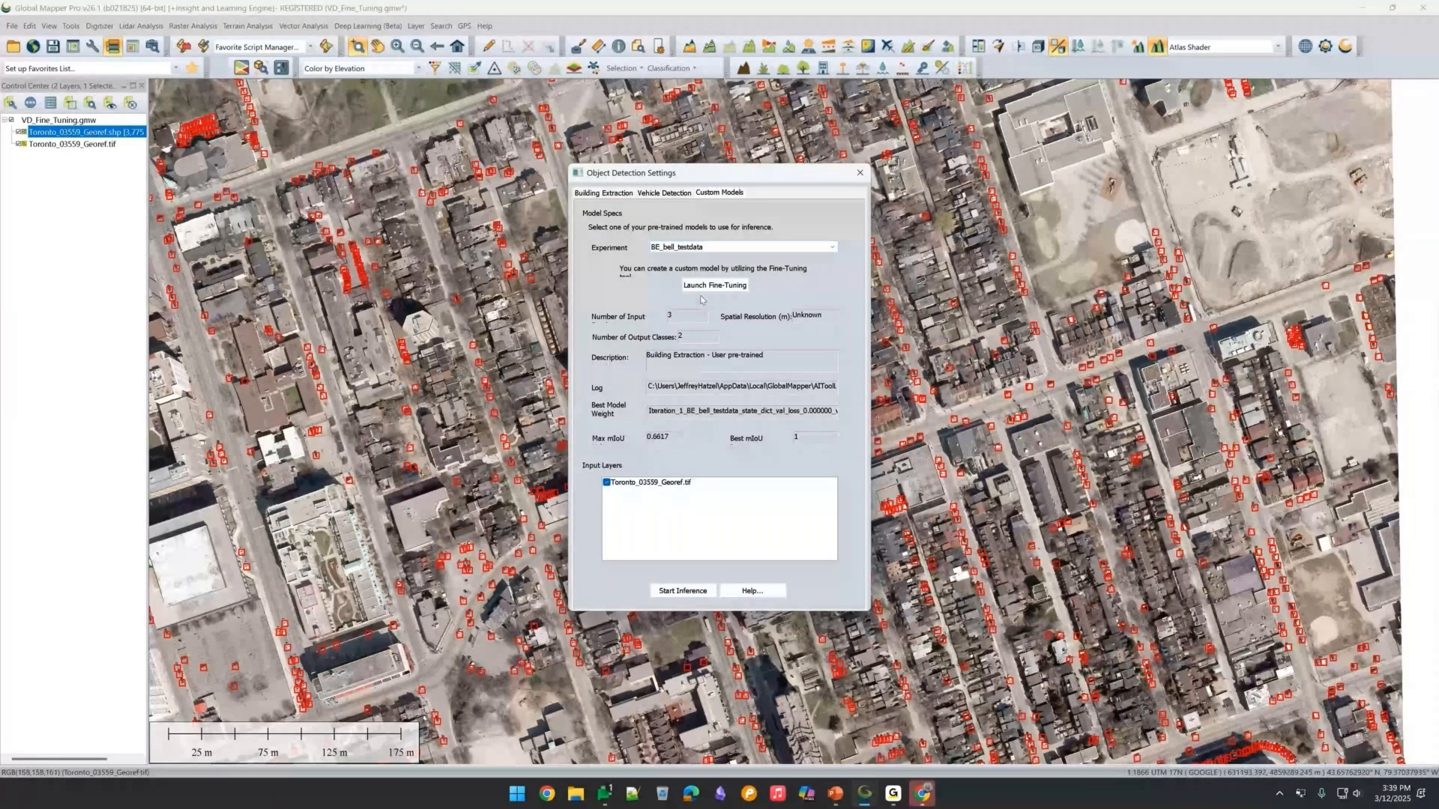
pyautogui.click(860, 174)
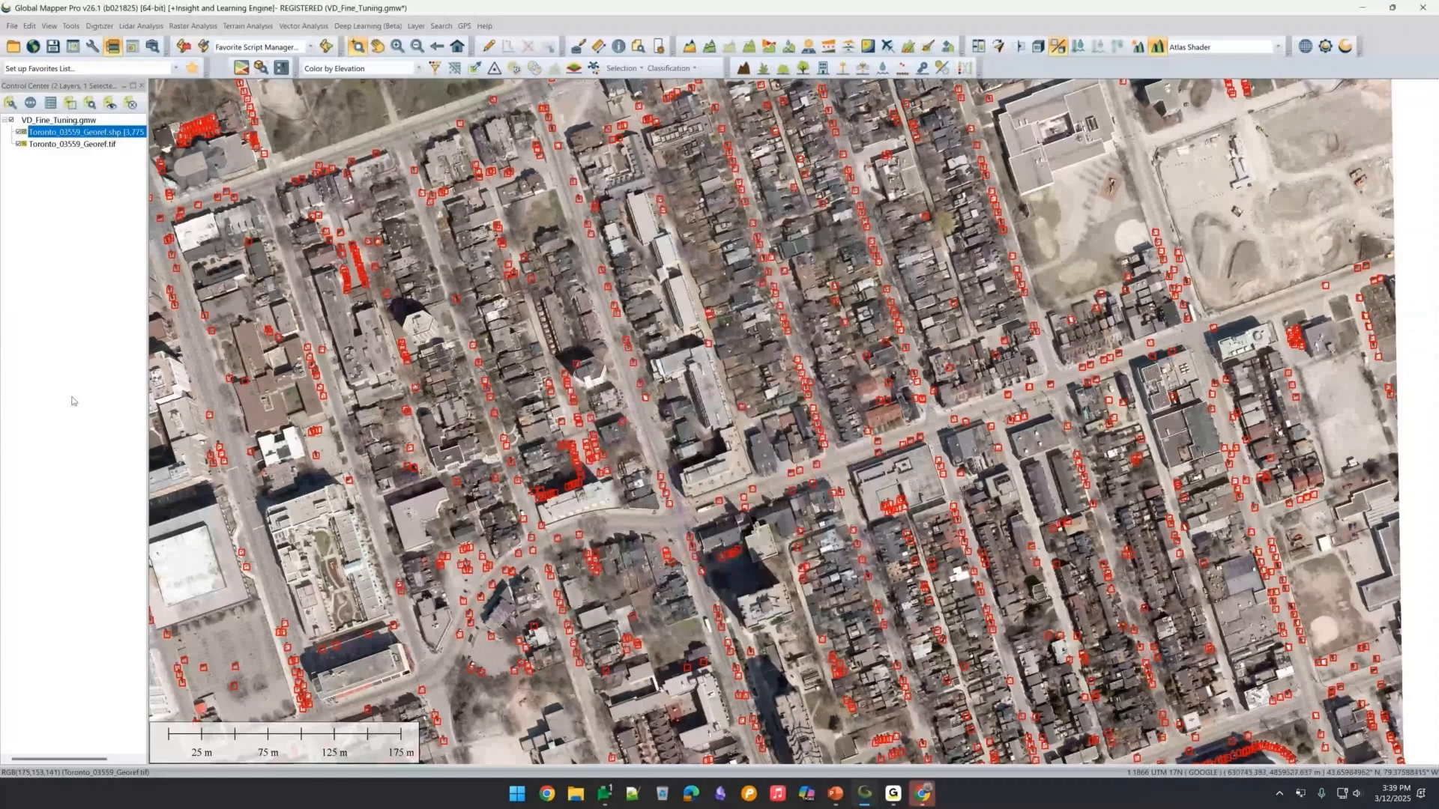
# Hide the vehicle detection layer and import the lcc_regtest_model custom model in the Insight and Learning Engine configuration.
pyautogui.click(19, 132)
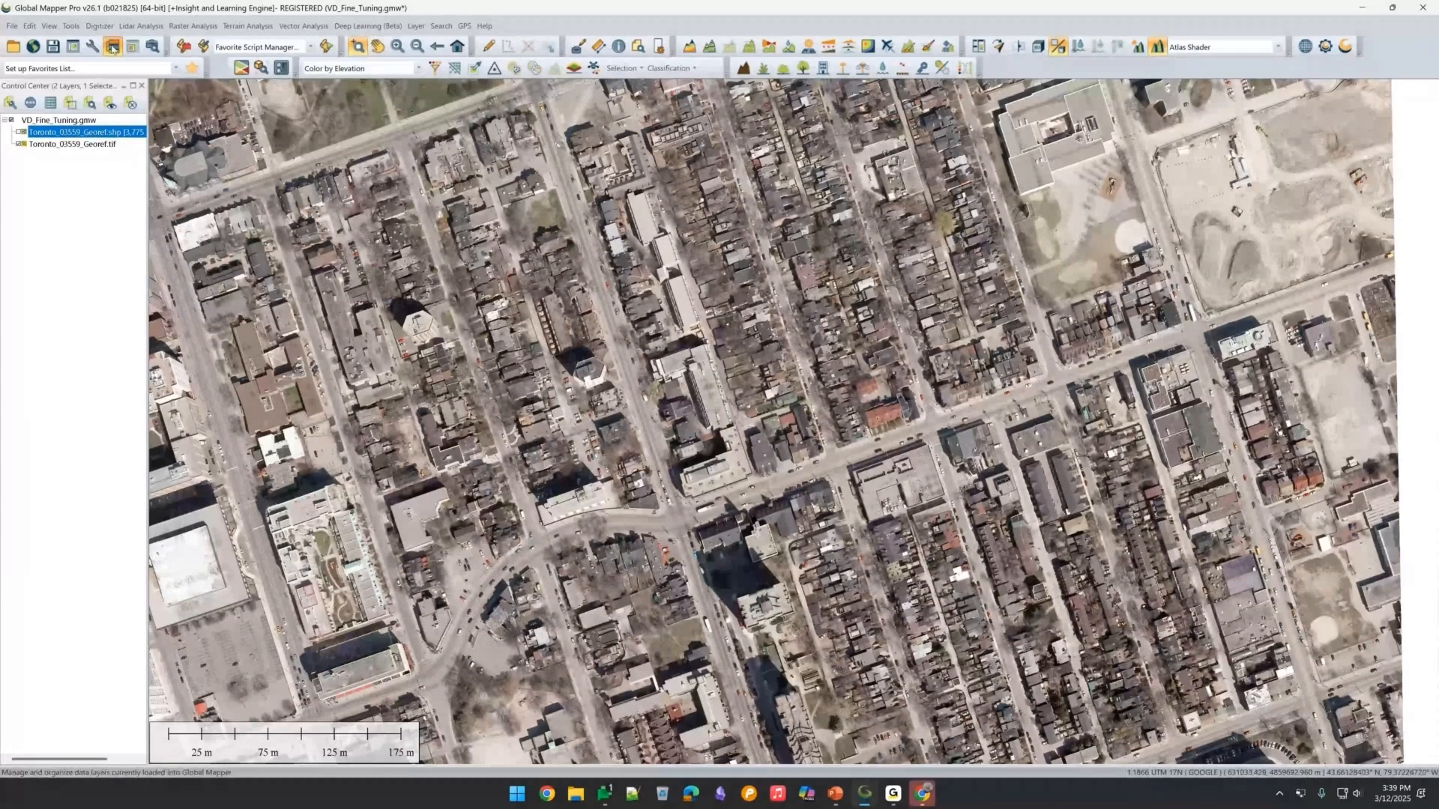
pyautogui.click(92, 47)
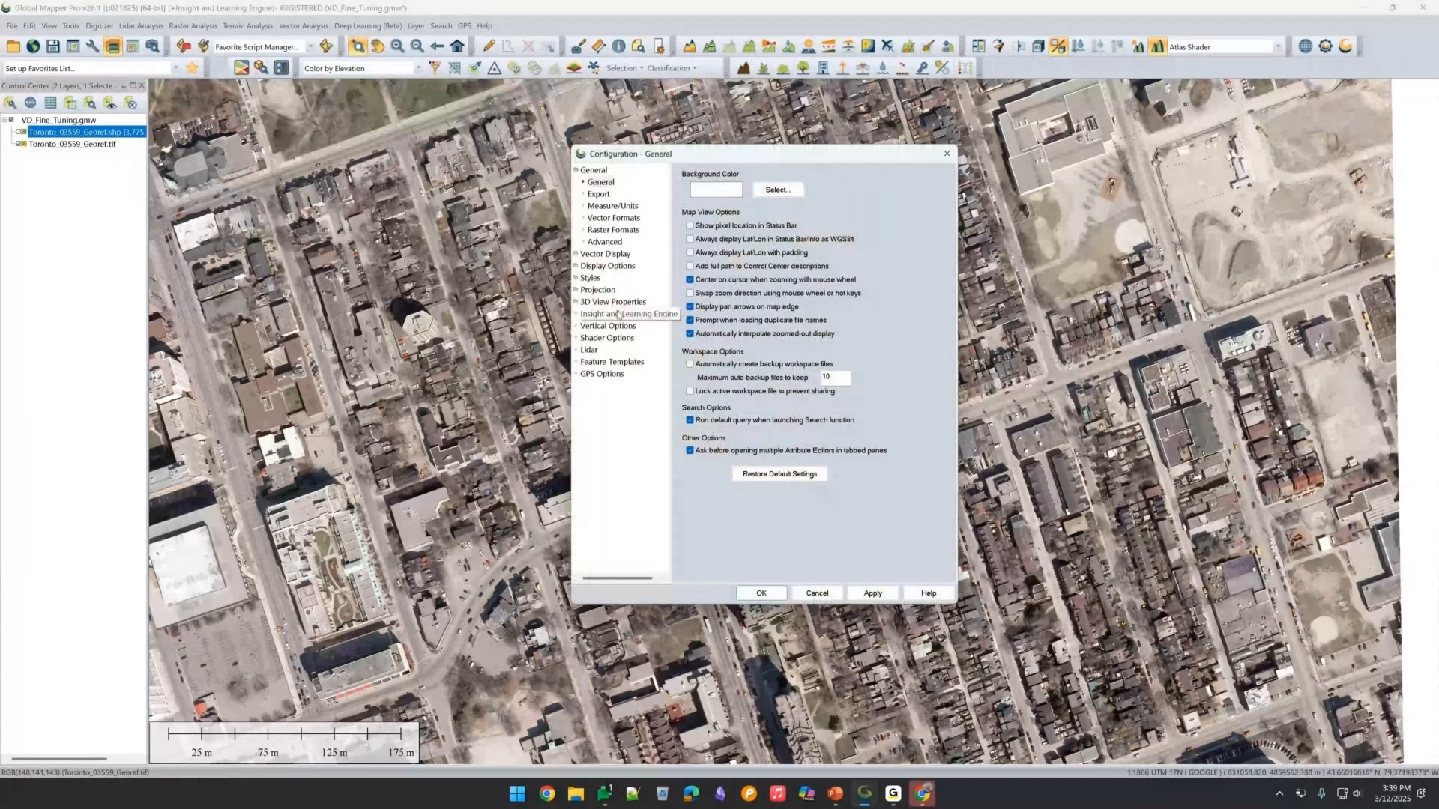
pyautogui.click(618, 315)
pyautogui.moveTo(746, 156); pyautogui.dragTo(632, 174)
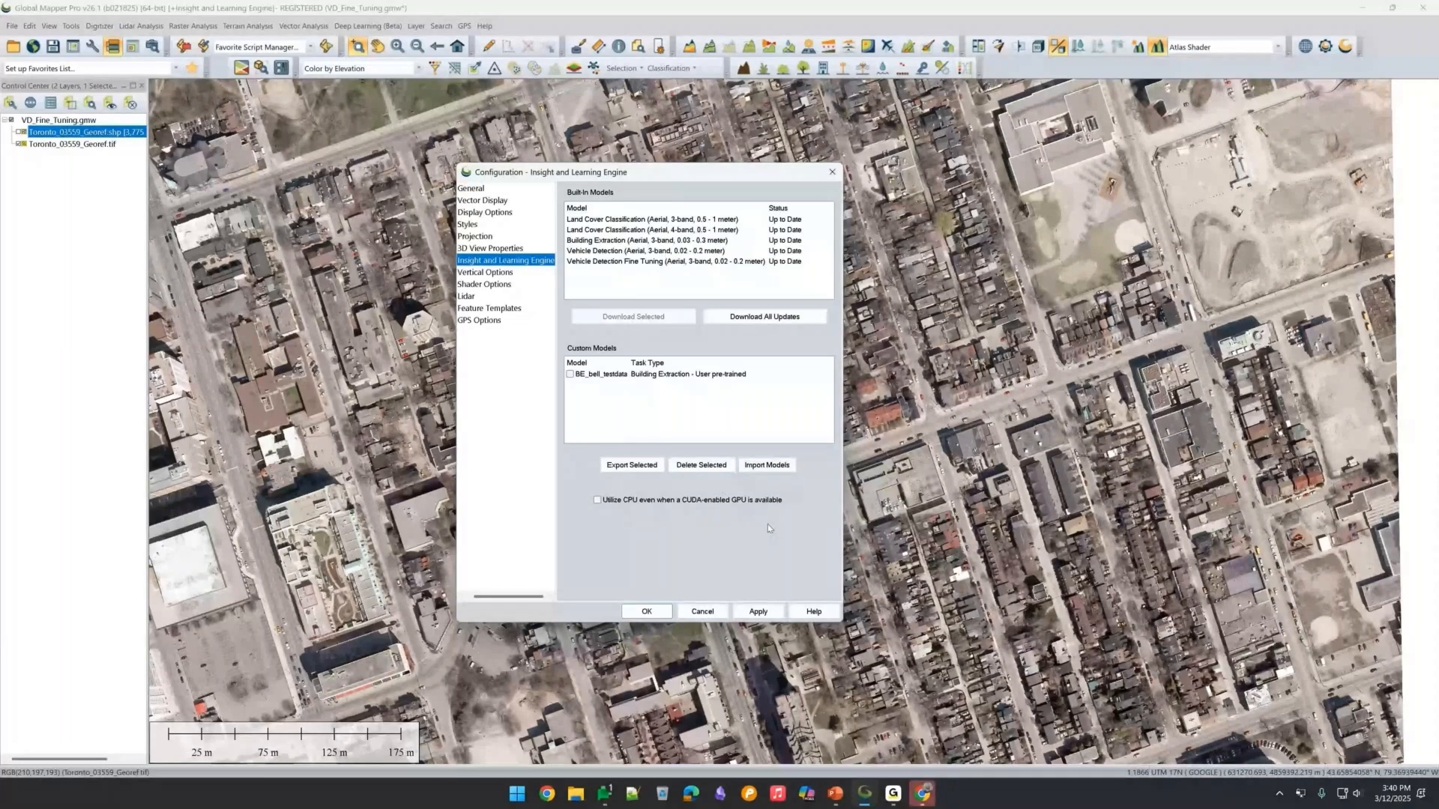
pyautogui.click(767, 466)
pyautogui.click(479, 332)
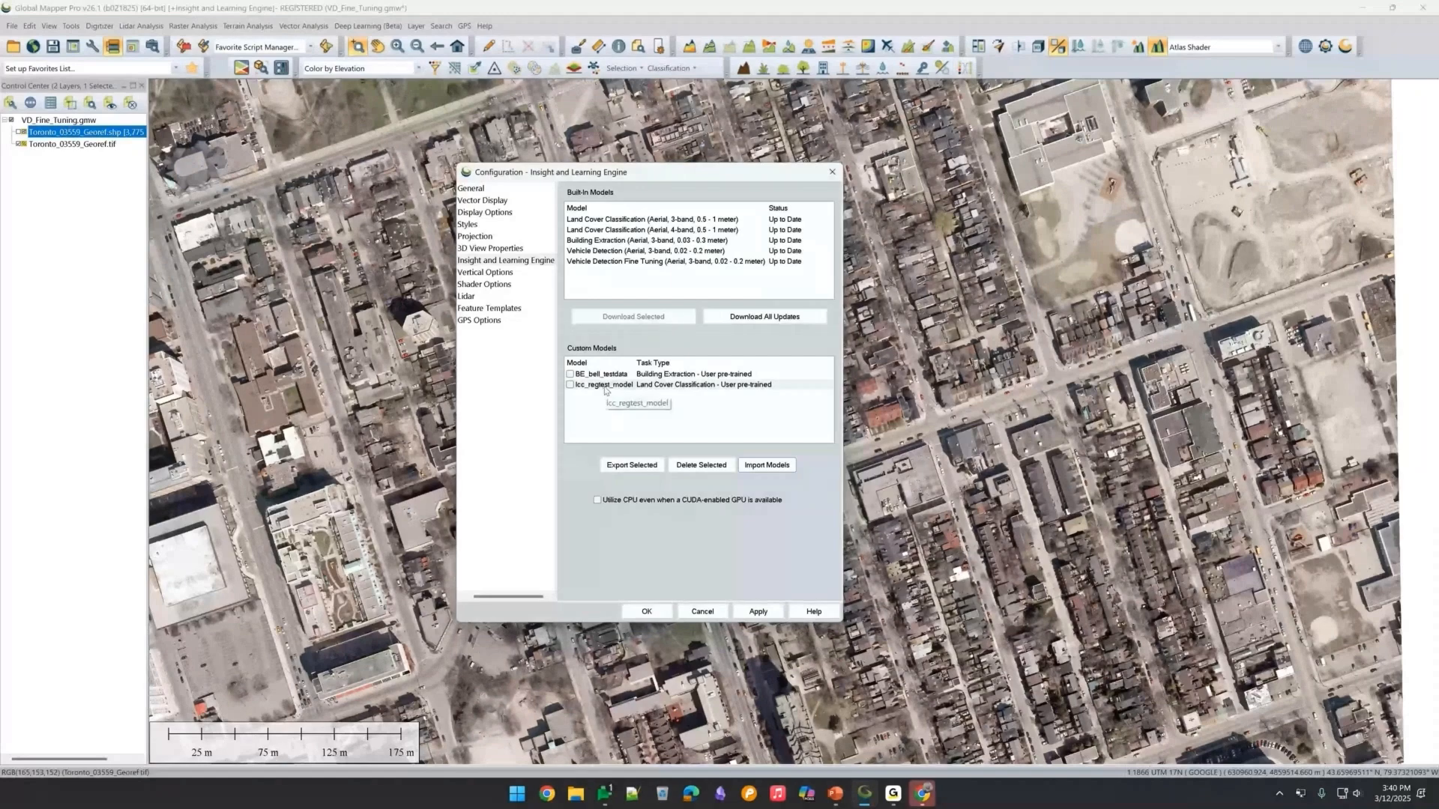
pyautogui.click(832, 172)
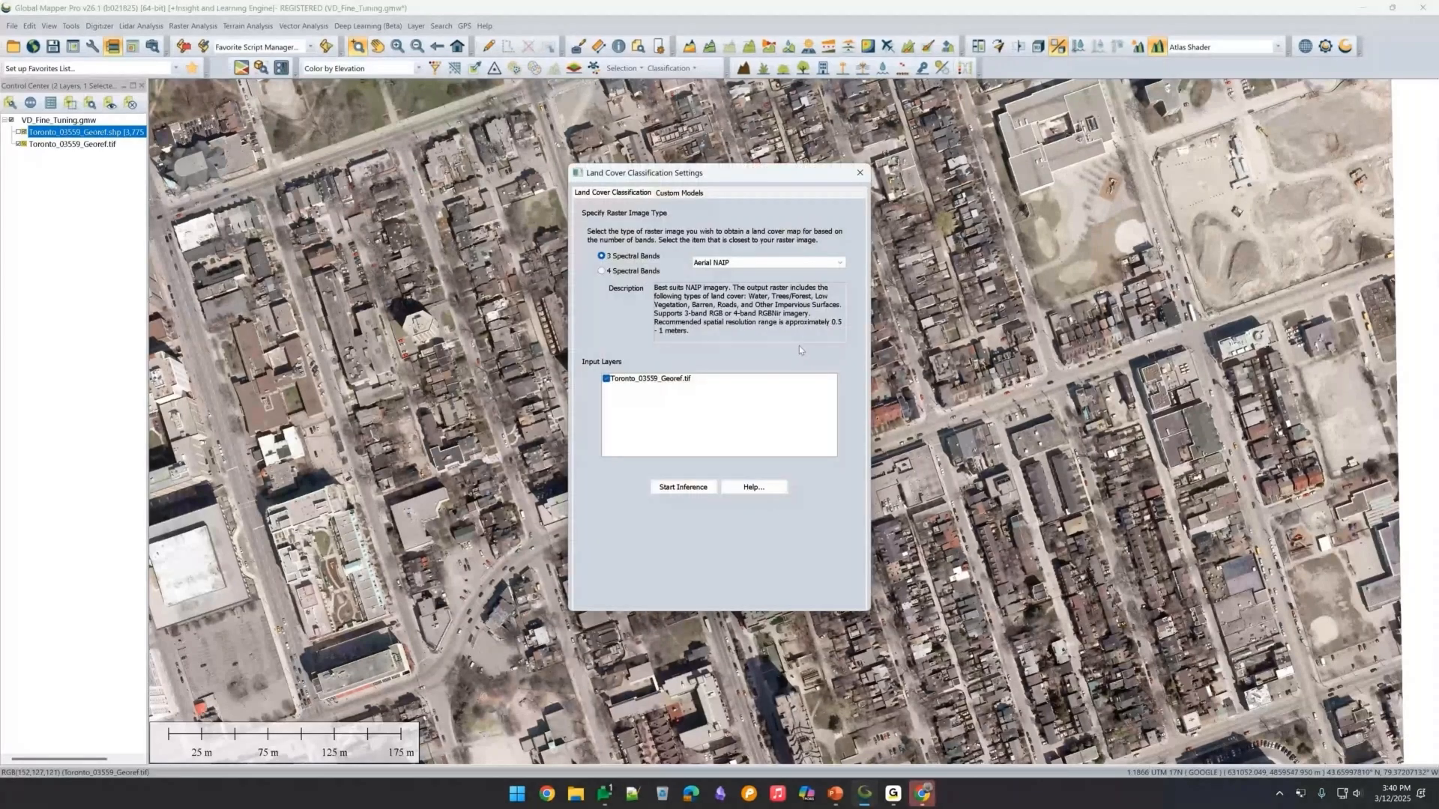
# Review the lcc_regtest_model experiment in the Land Cover Classification custom models, then close the dialog.
pyautogui.click(679, 193)
pyautogui.click(742, 247)
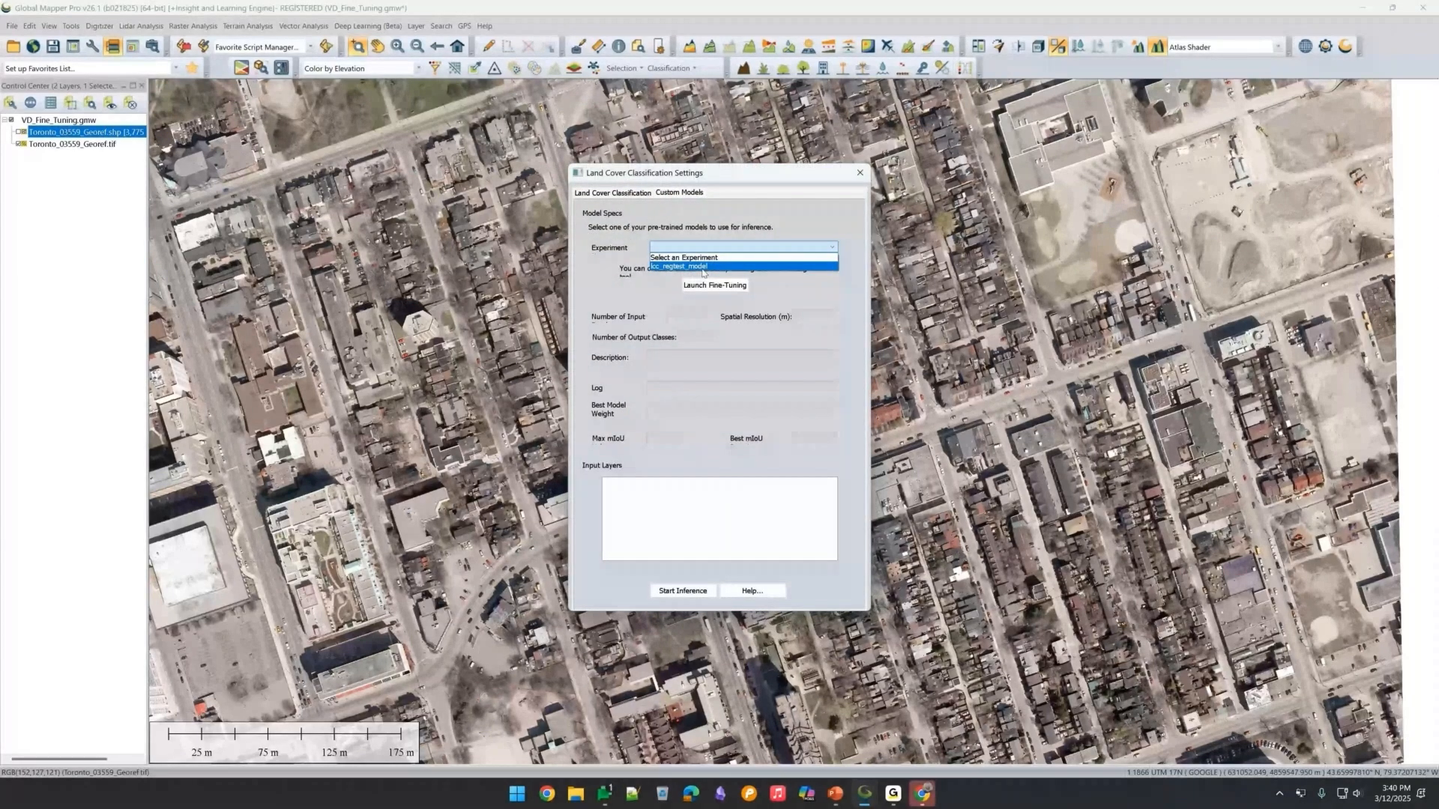
pyautogui.click(701, 267)
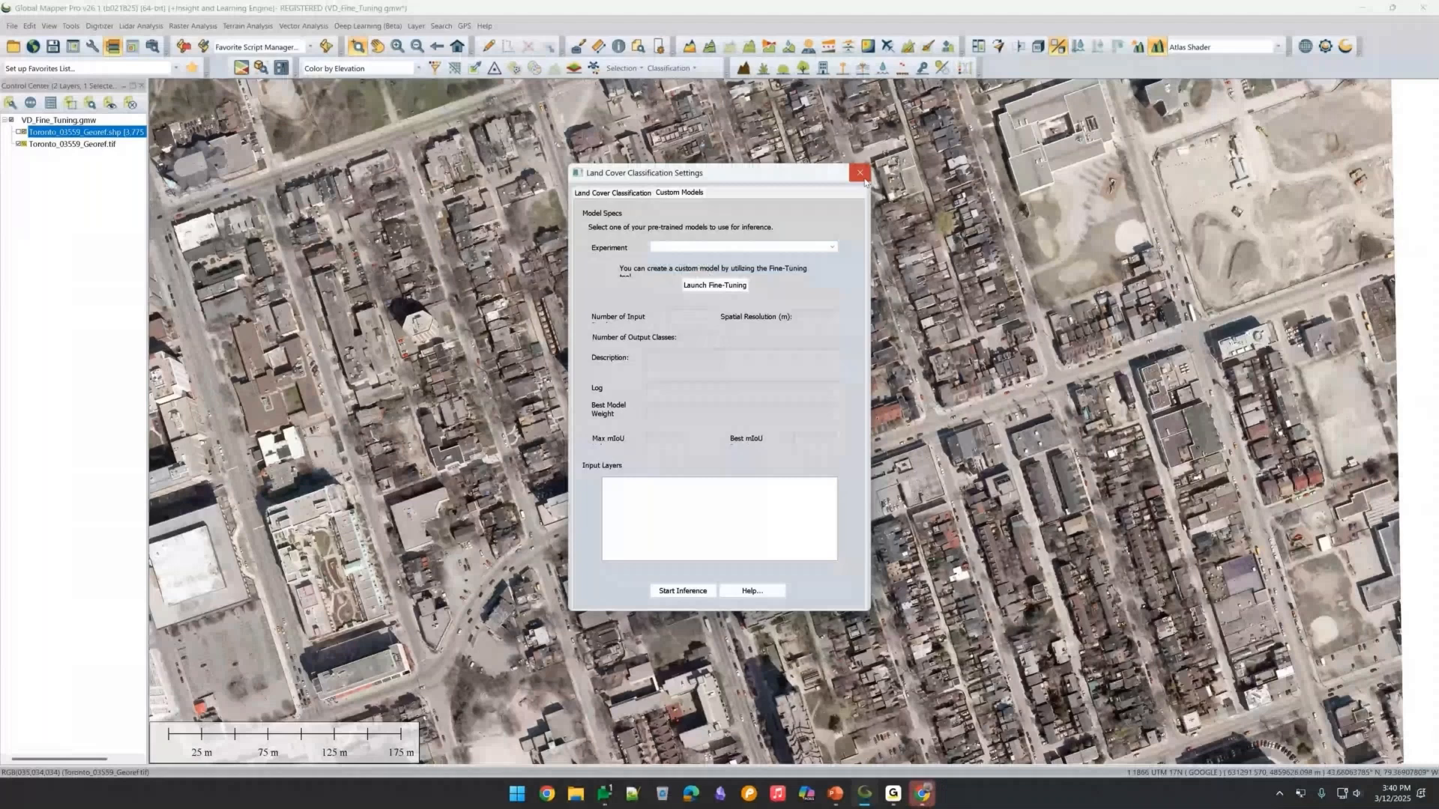
pyautogui.click(860, 173)
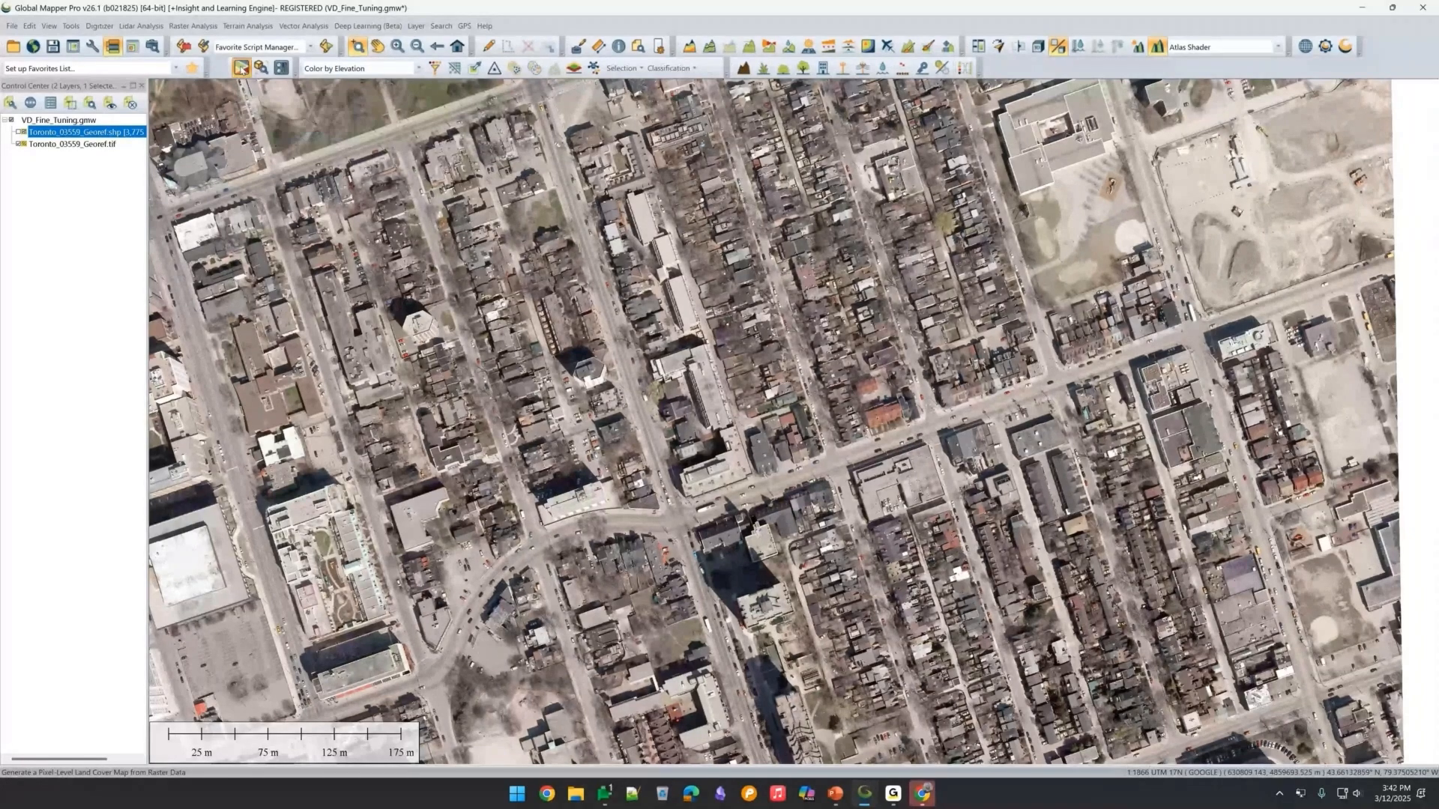
# Compare the Building Extraction and Vehicle Detection tabs of the Object Detection settings, then close them.
pyautogui.click(241, 68)
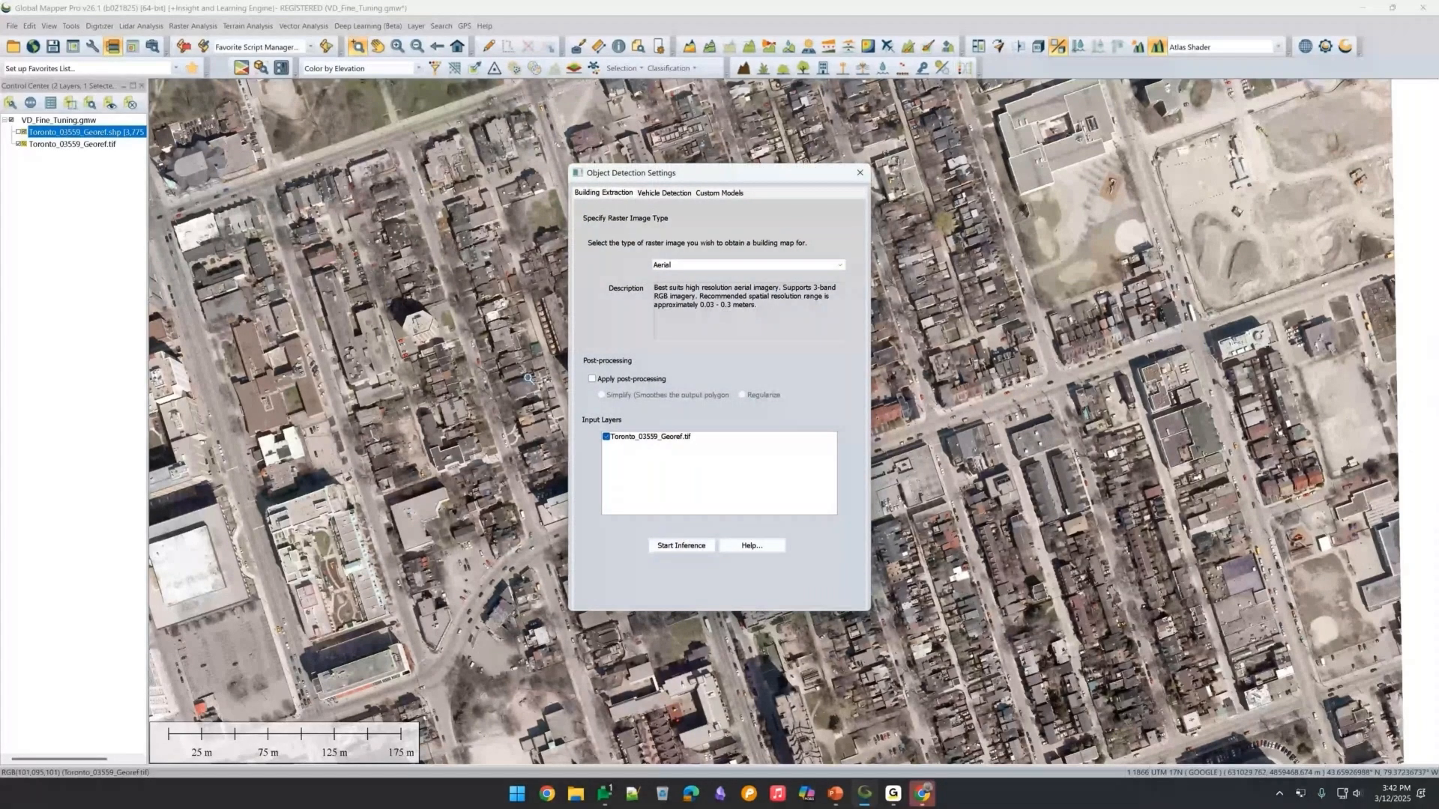
pyautogui.click(663, 193)
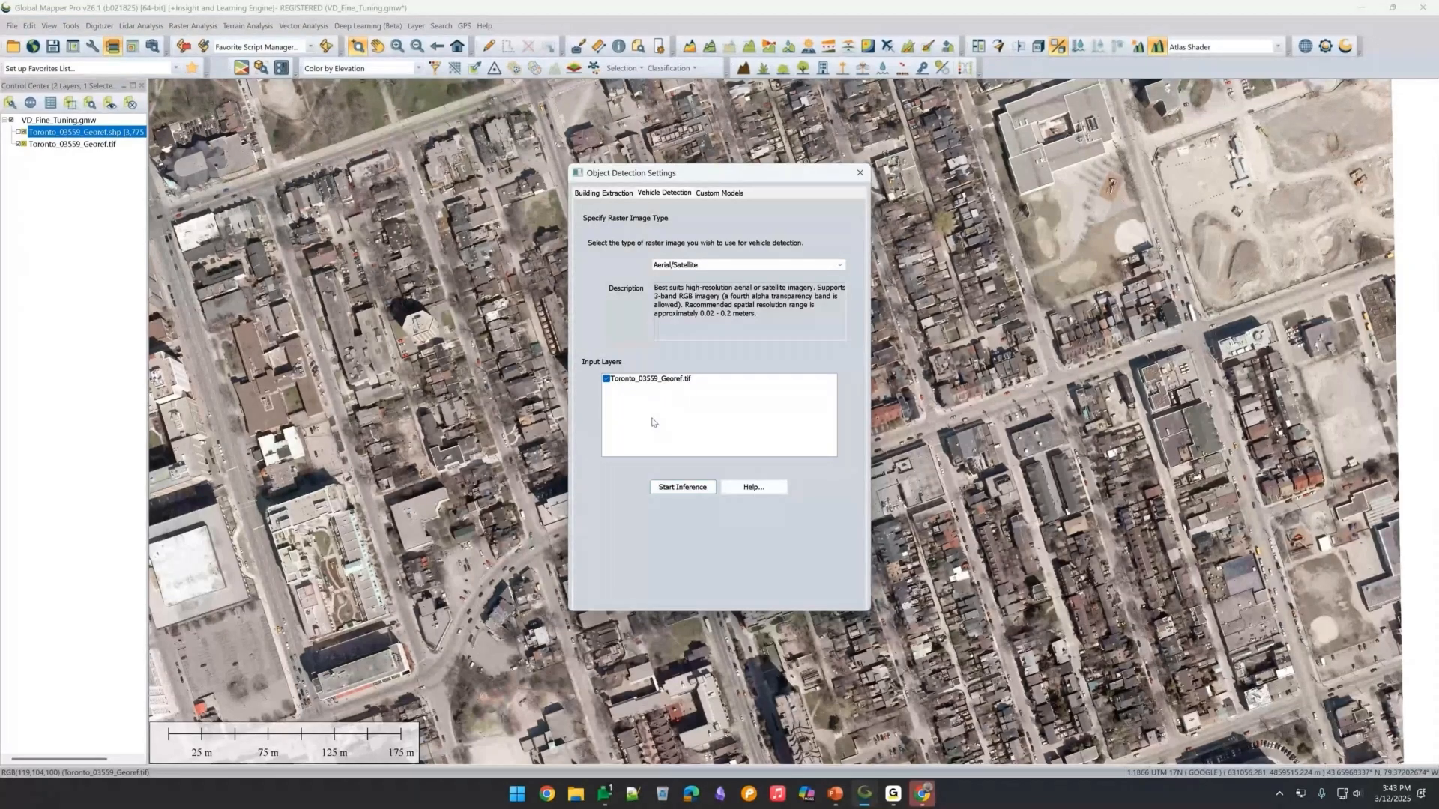
pyautogui.hotkey('ctrl', 'shift', 'Tab')
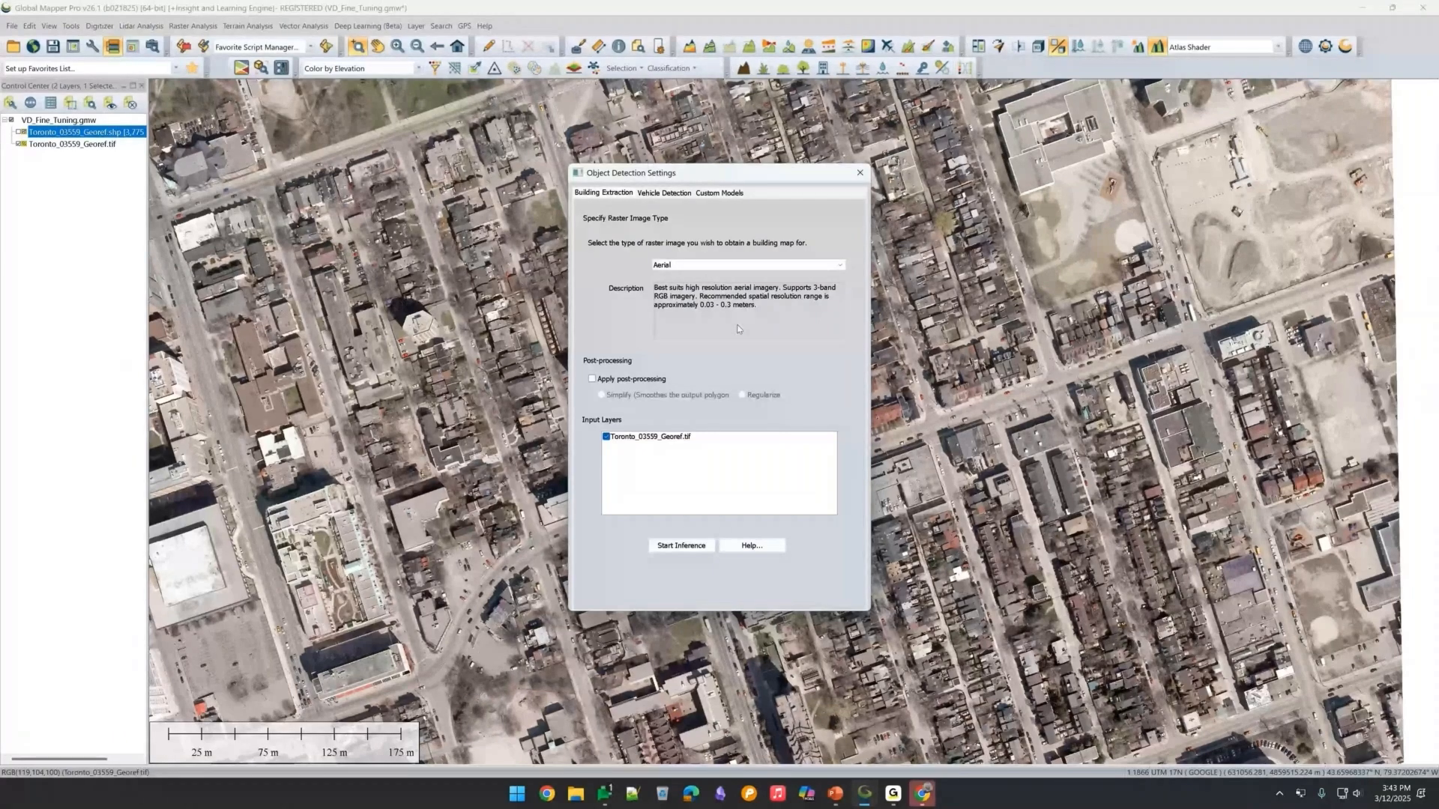
pyautogui.hotkey('ctrl', 'Tab')
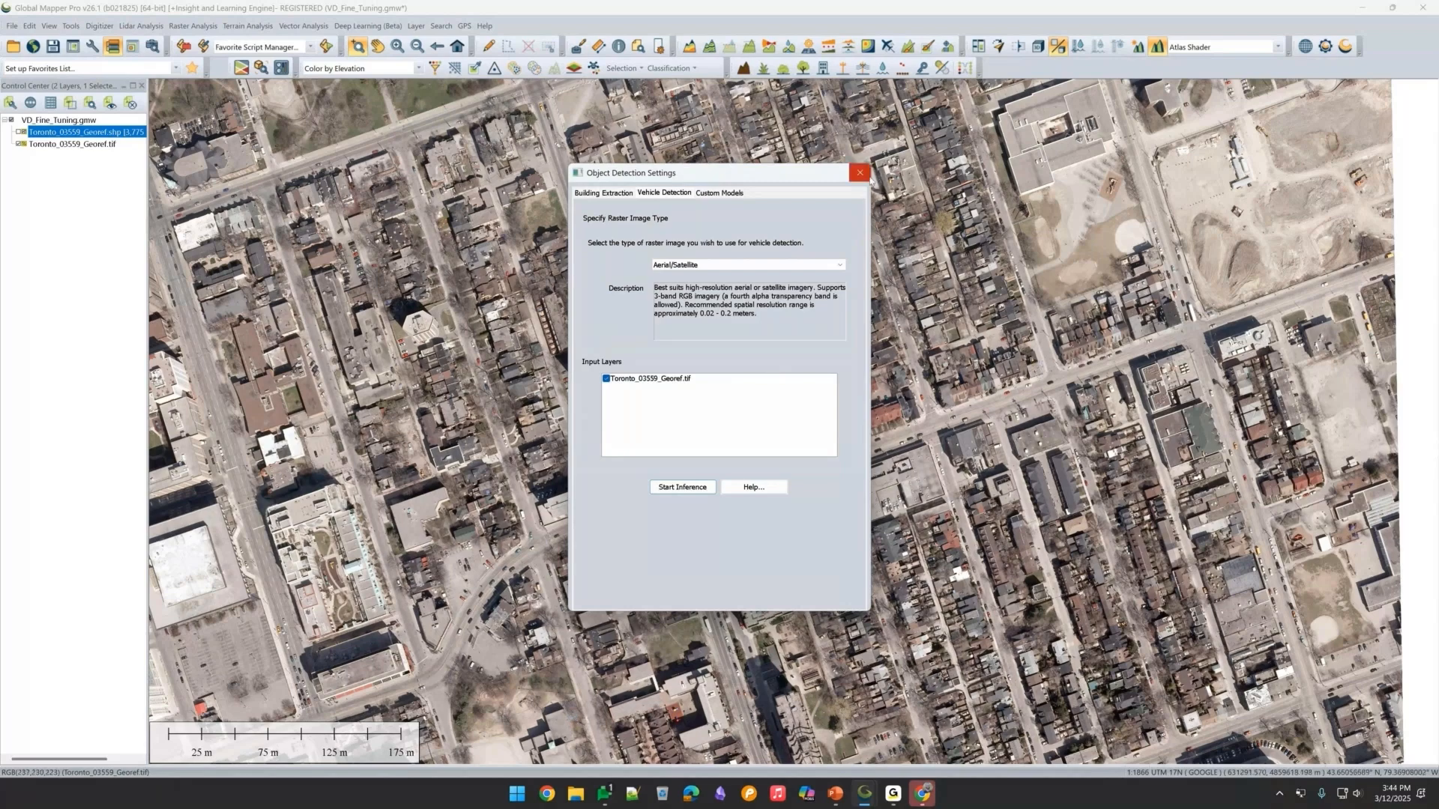
pyautogui.click(860, 173)
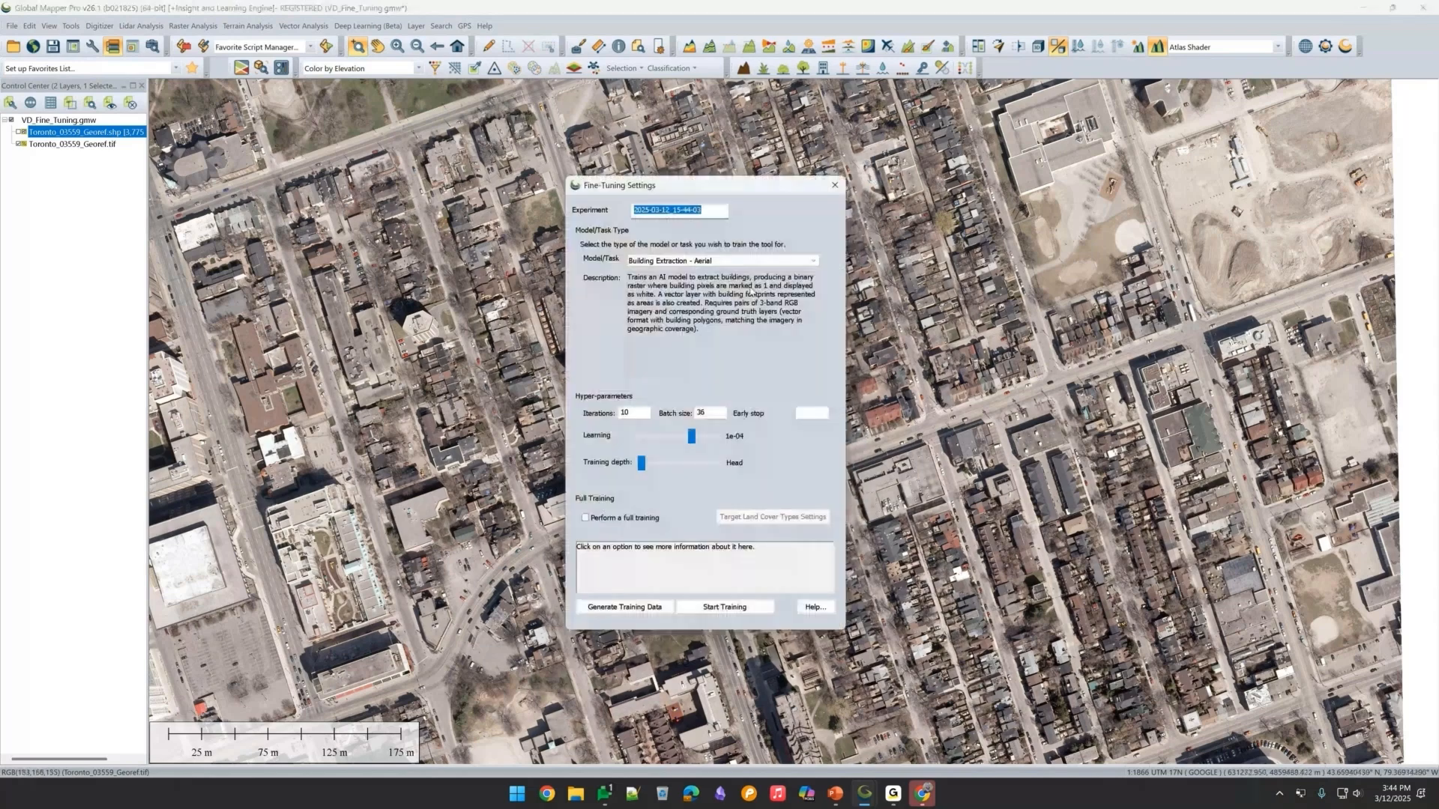
# Pick Vehicle Detection (3 Bands) as the fine-tuning model/task, then close the Fine-Tuning and Land Cover Classification dialogs.
pyautogui.click(719, 261)
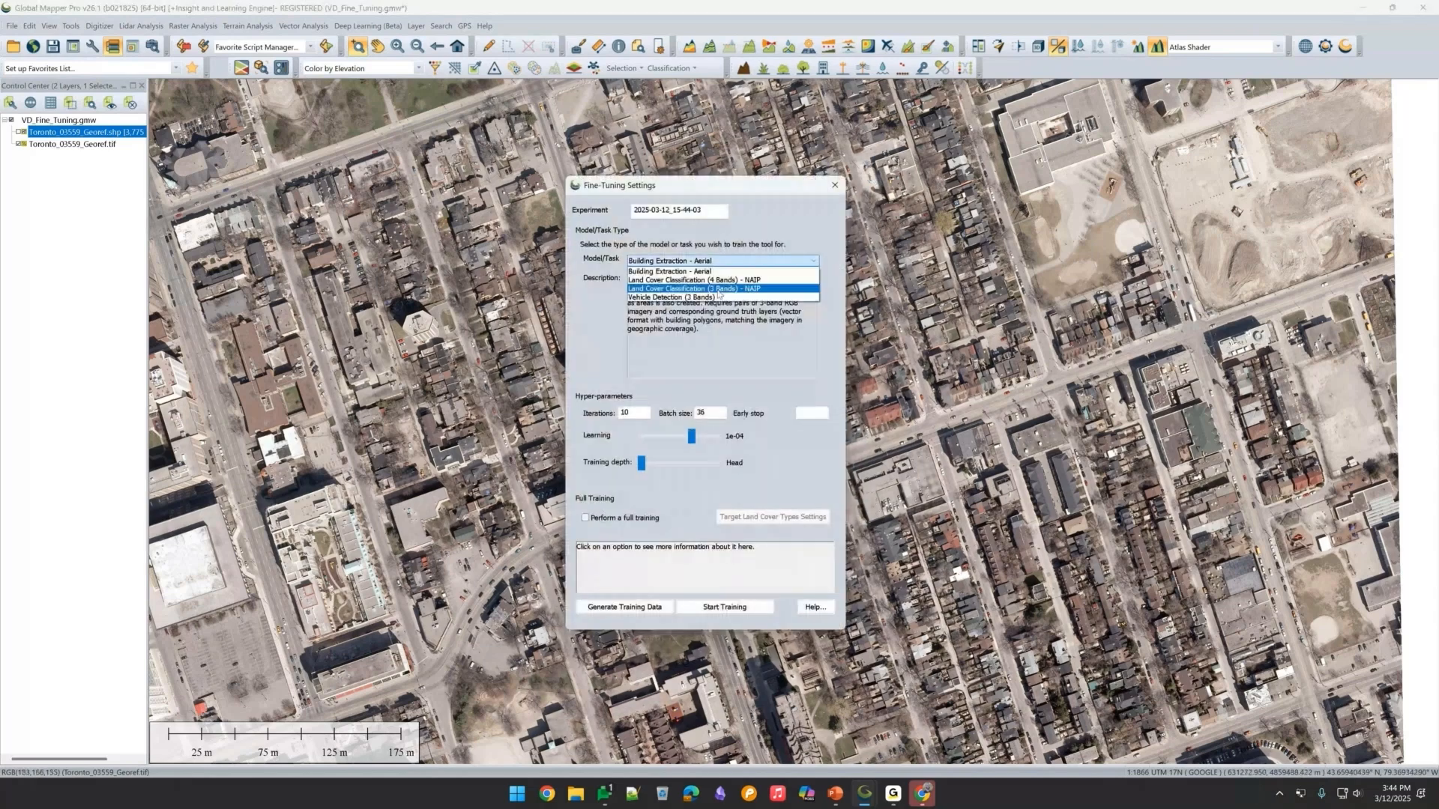
pyautogui.click(711, 297)
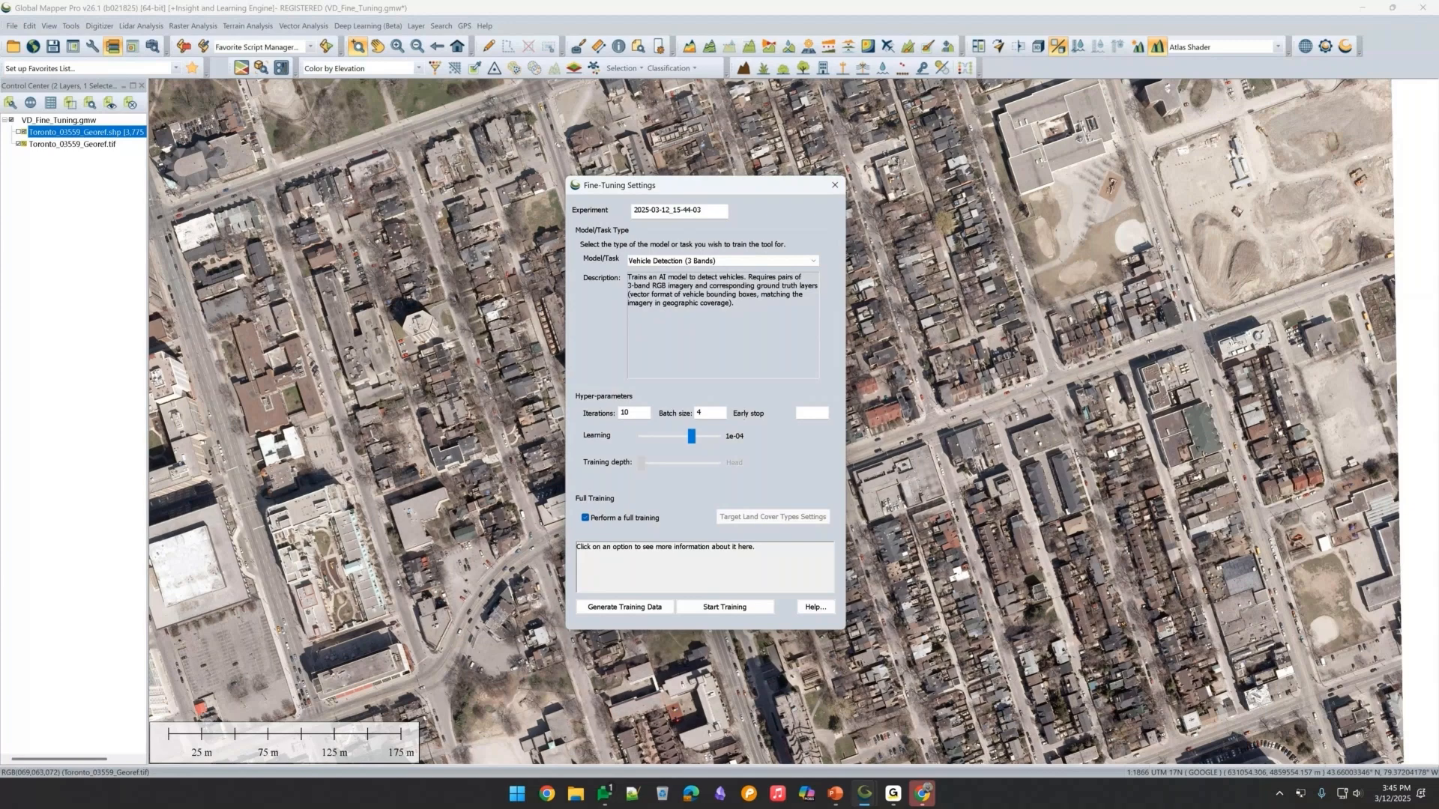
pyautogui.click(833, 185)
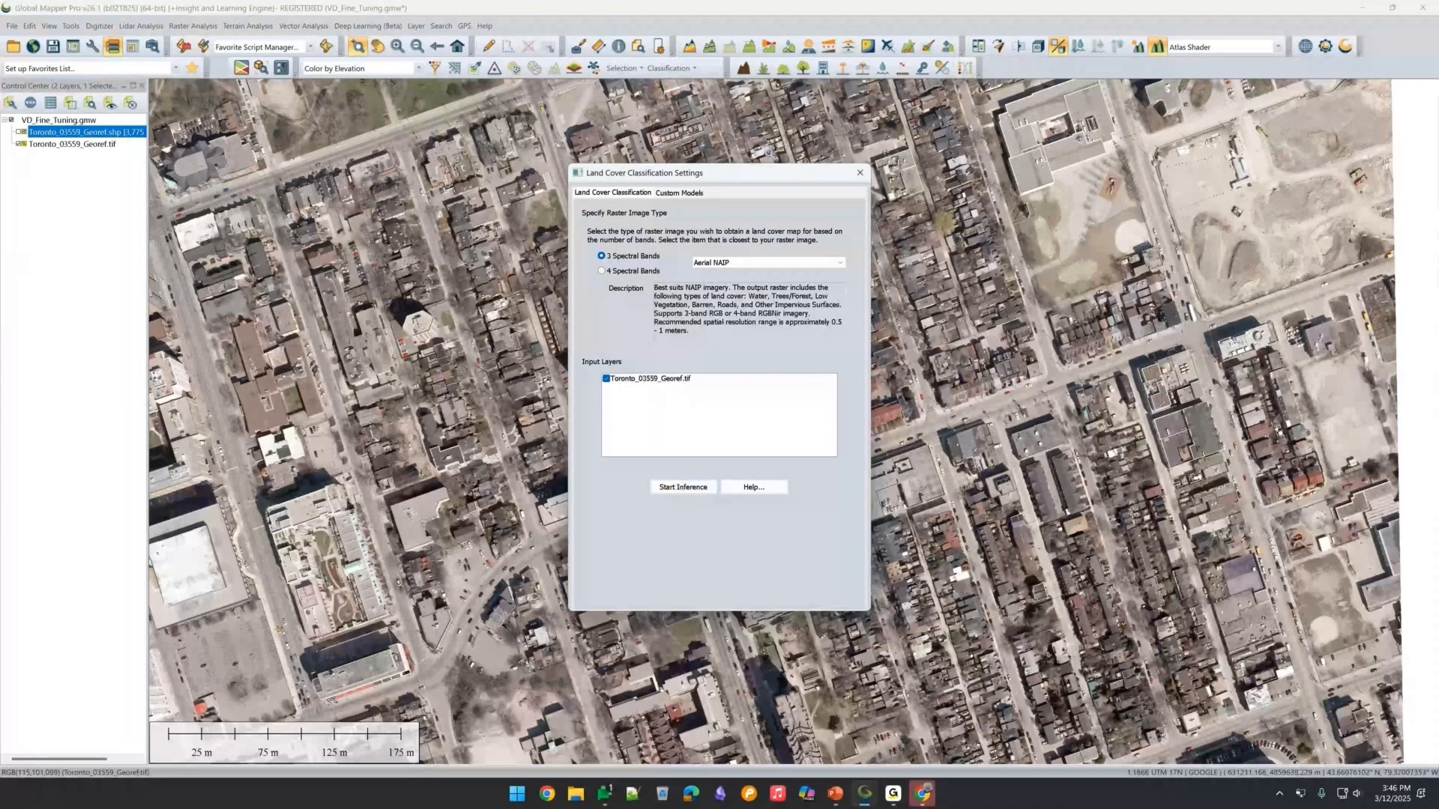
pyautogui.click(859, 174)
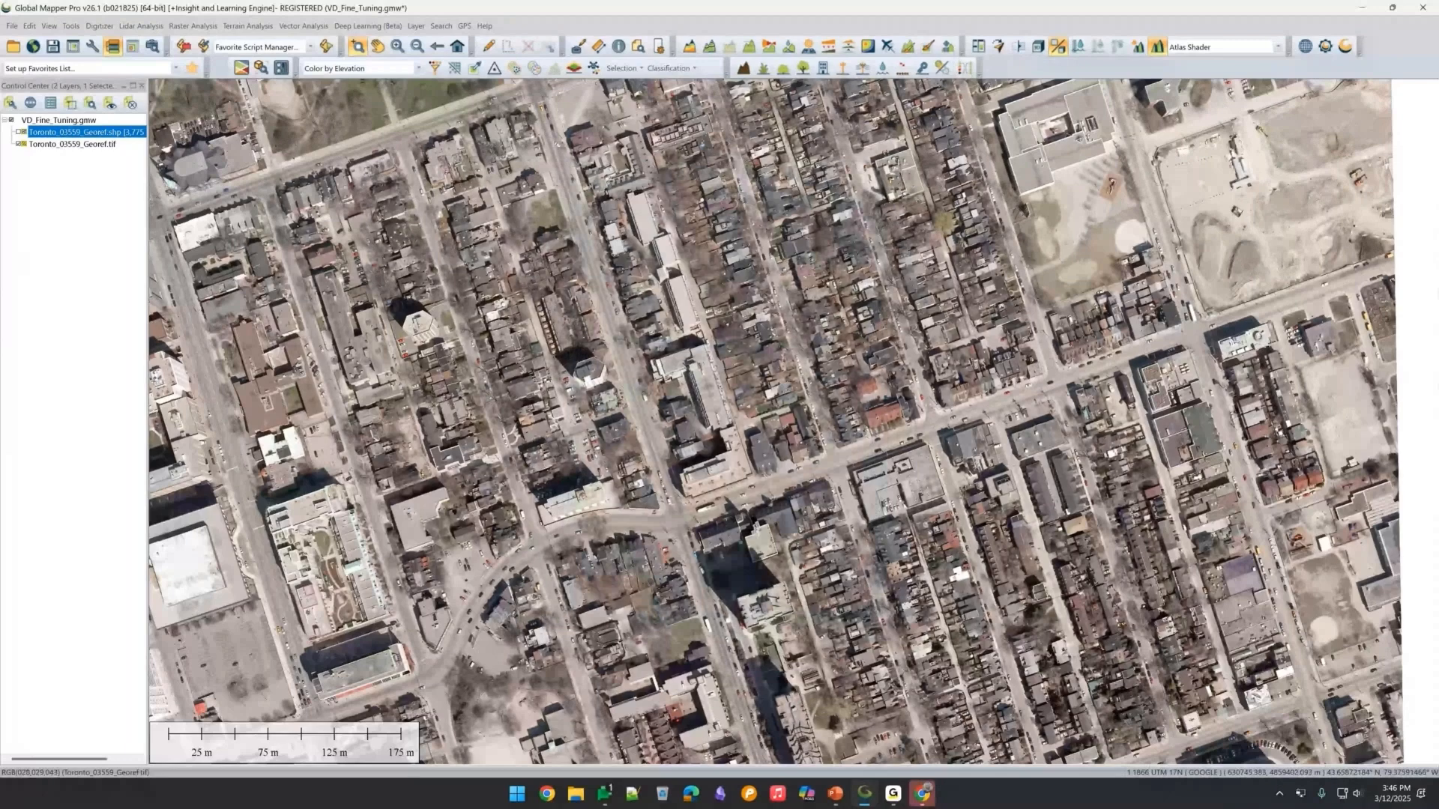